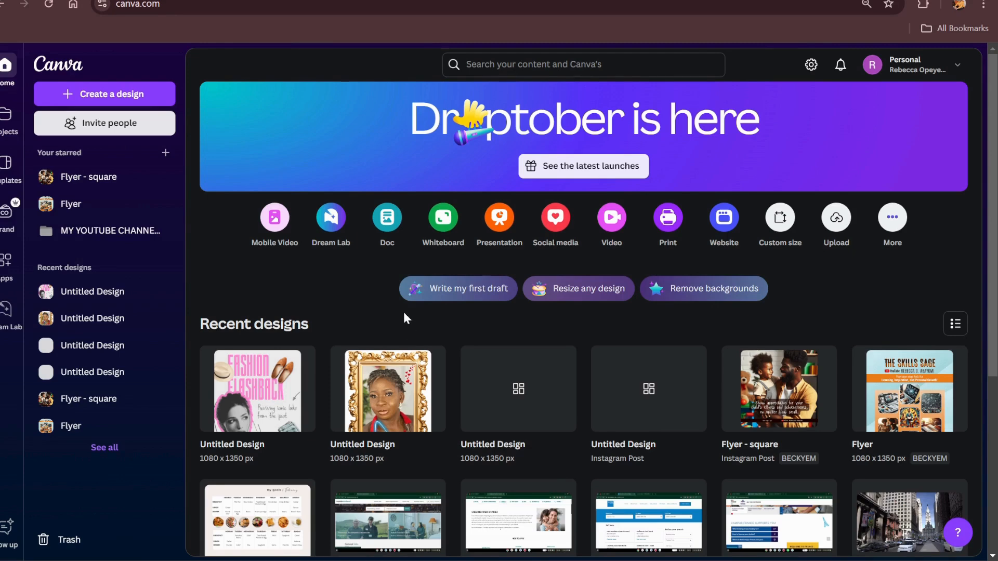
Open a new browser tab and search Google for "canva"
key("ctrl+t")
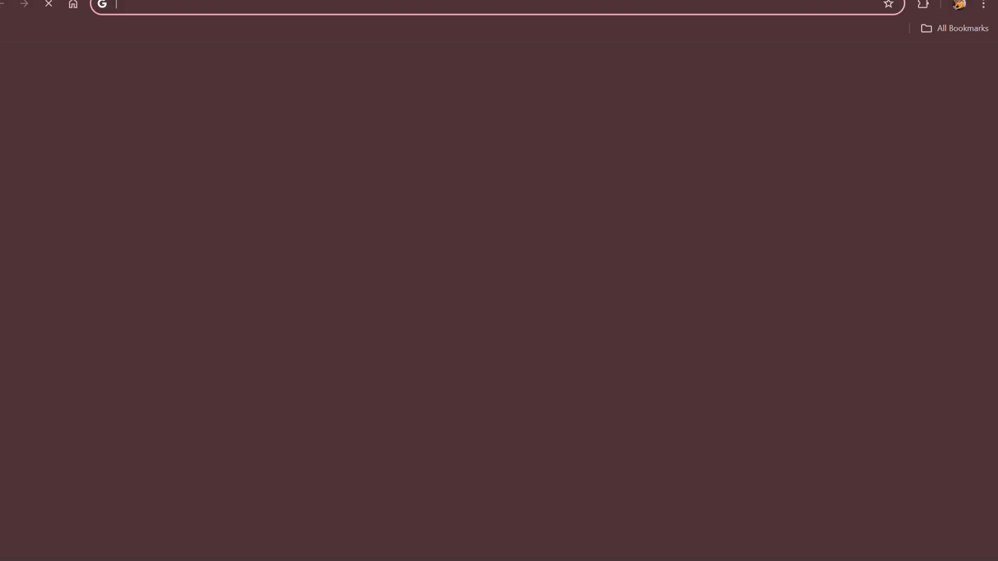
left_click(447, 237)
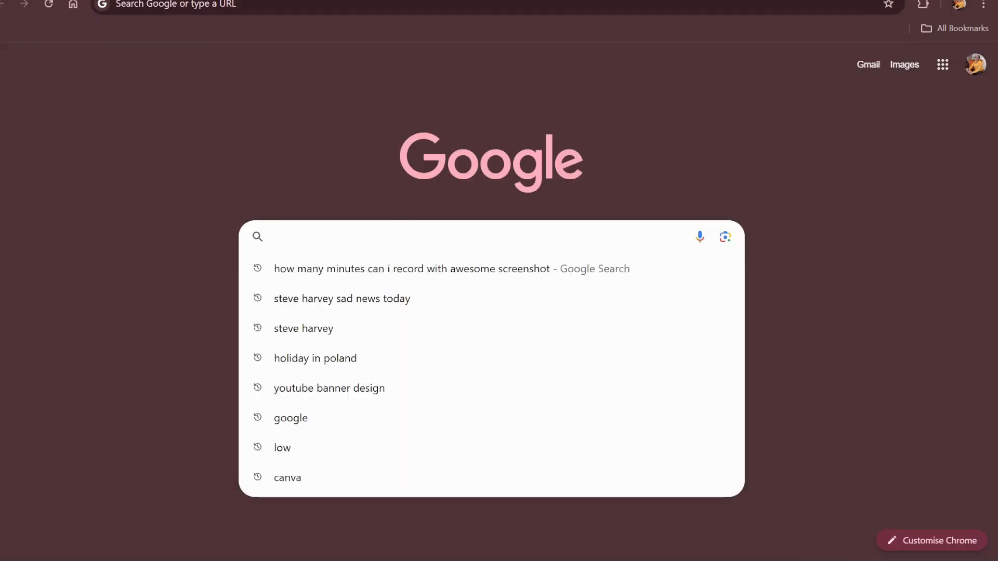
type("canva")
key("Return")
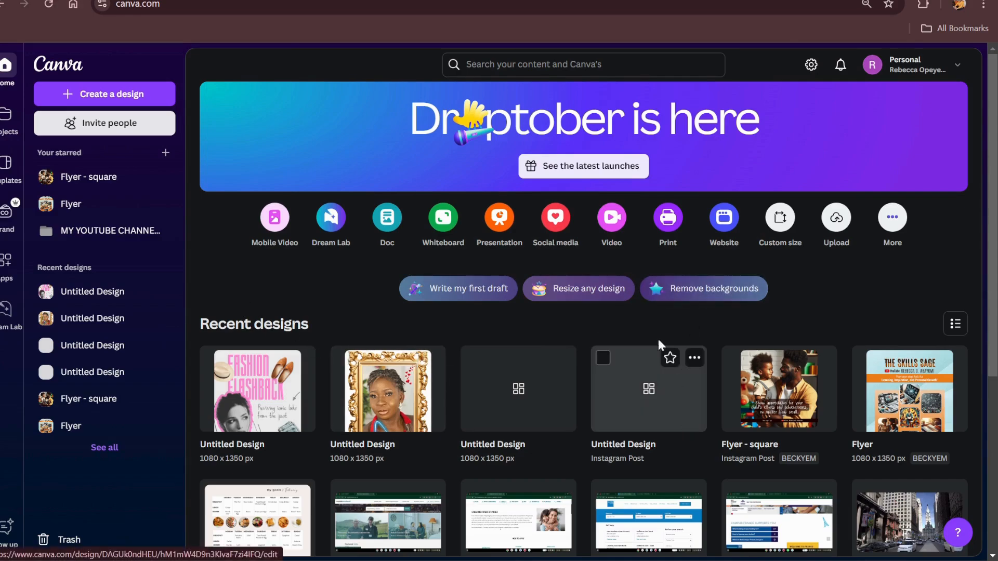
Look over the recent designs on the home page, view the starred MY YOUTUBE CHANNELS folder, and return to all projects
scroll(657, 338, "down", 4)
scroll(656, 337, "down", 7)
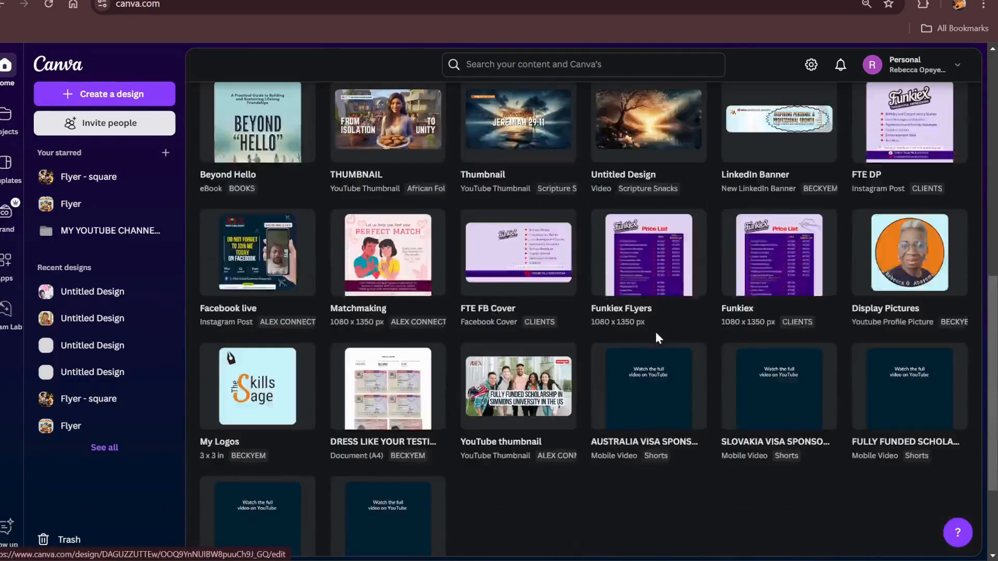
scroll(657, 332, "up", 10)
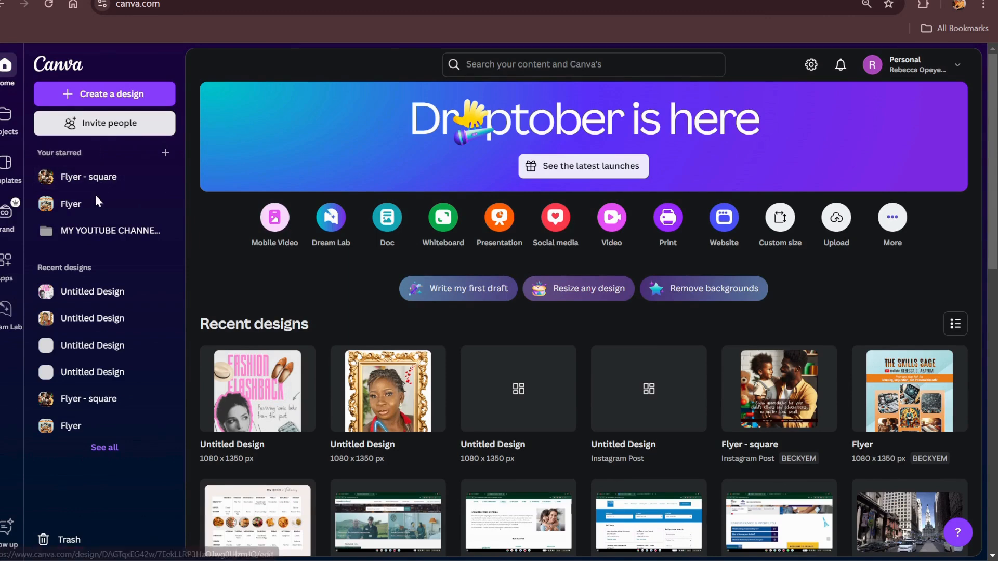
left_click(104, 233)
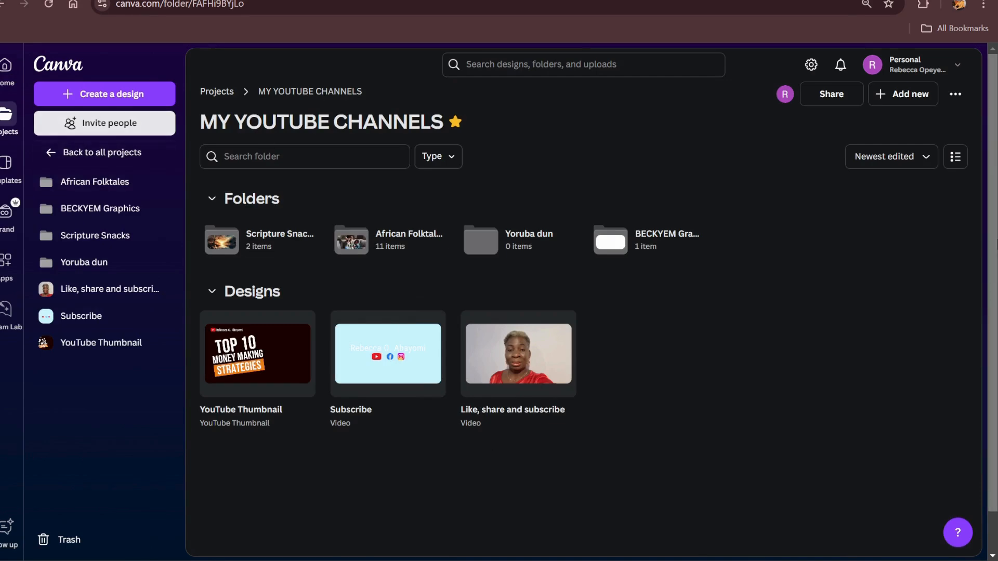
left_click(52, 153)
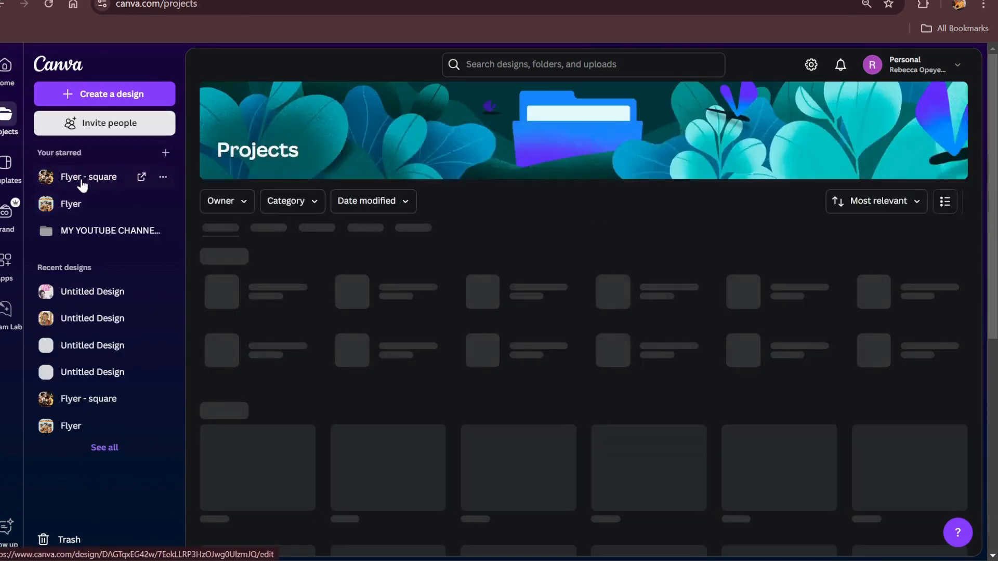
View the pages of the starred "Flyer - square" design and return to the projects page
left_click(82, 178)
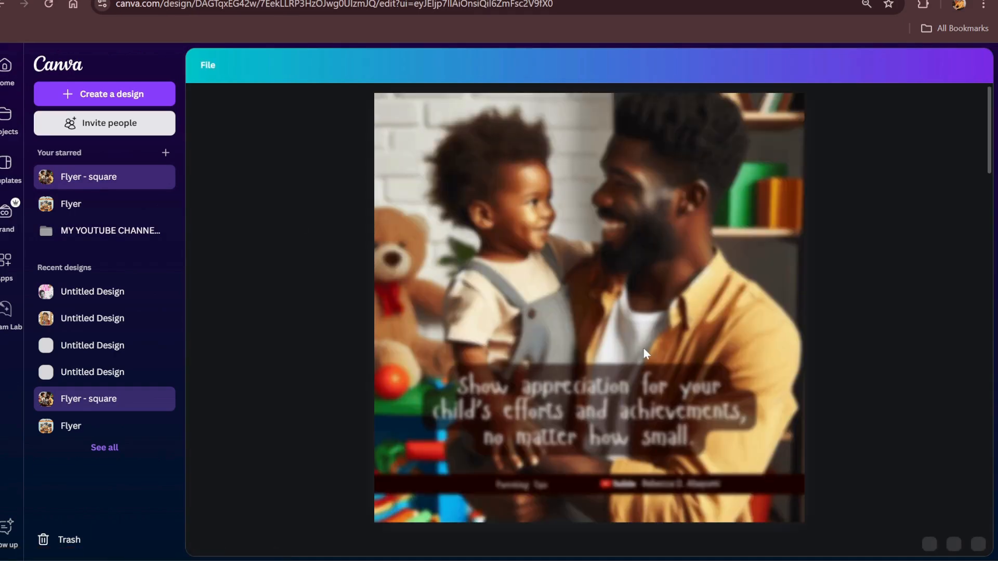
scroll(633, 331, "down", 5)
scroll(632, 332, "down", 15)
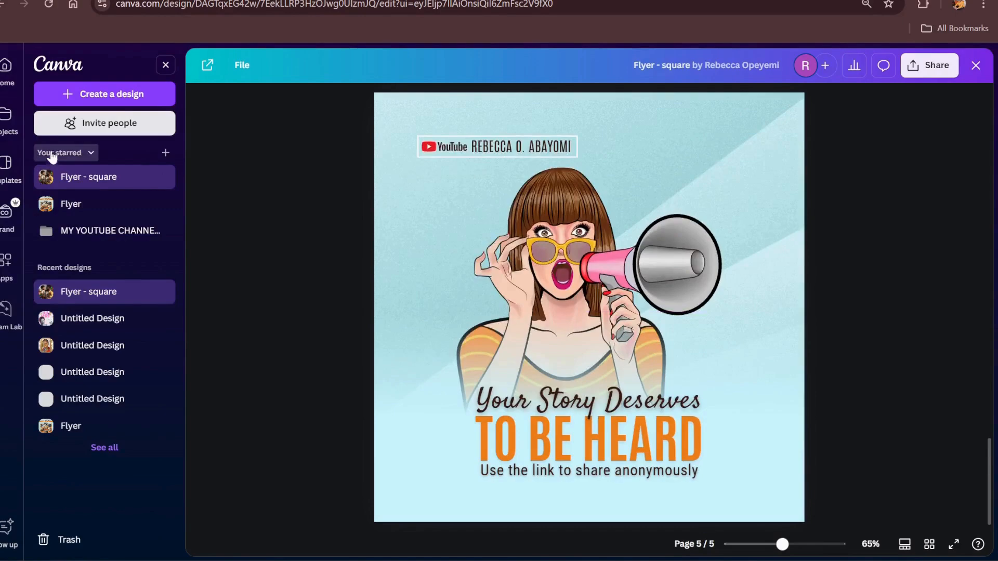
left_click(1, 6)
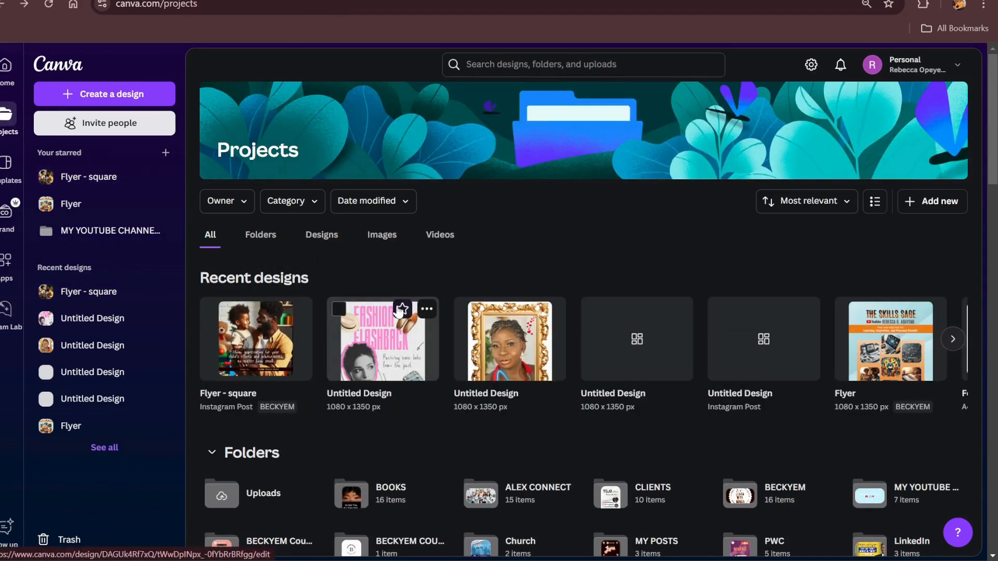
Star the Fashion Flashback design among the recent designs and remove its star again
left_click(402, 310)
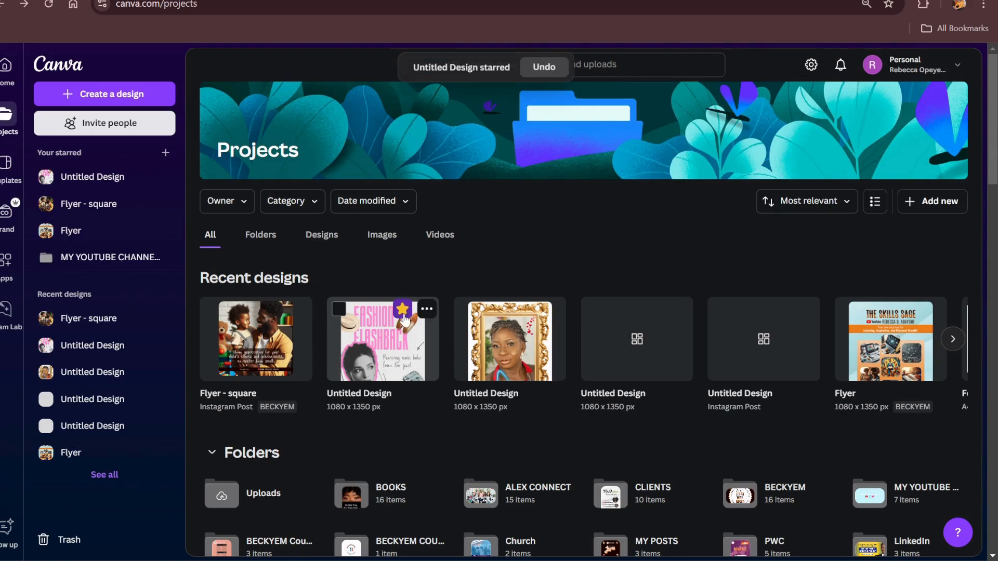
left_click(404, 314)
scroll(493, 359, "down", 2)
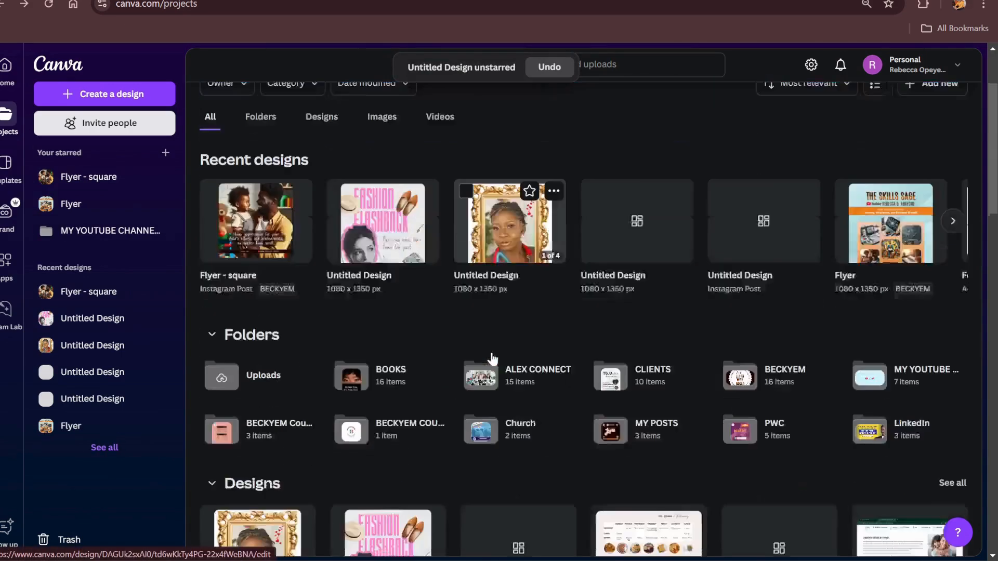
scroll(493, 359, "up", 2)
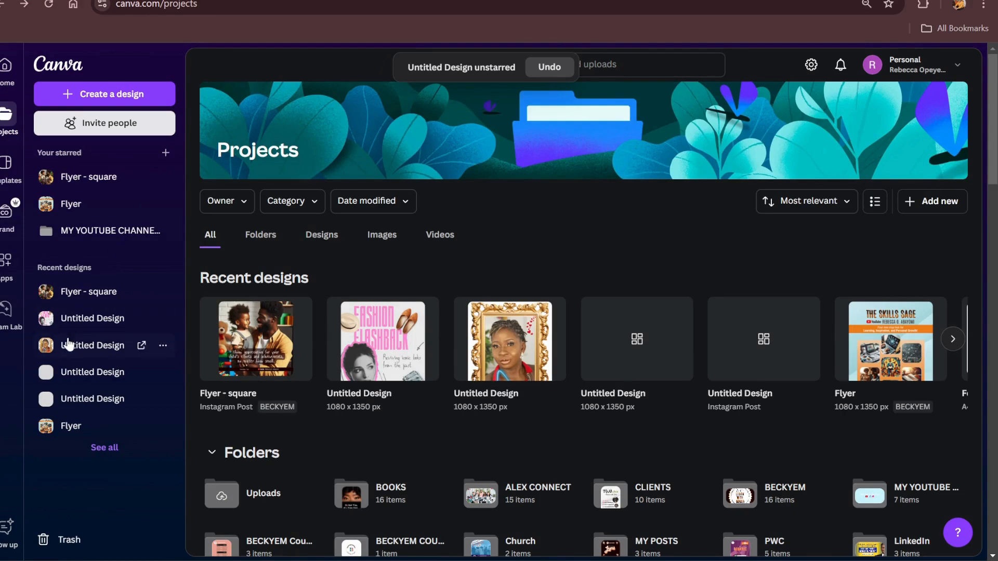
Visit the home page, return to the projects page and look over its folders and designs
left_click(7, 85)
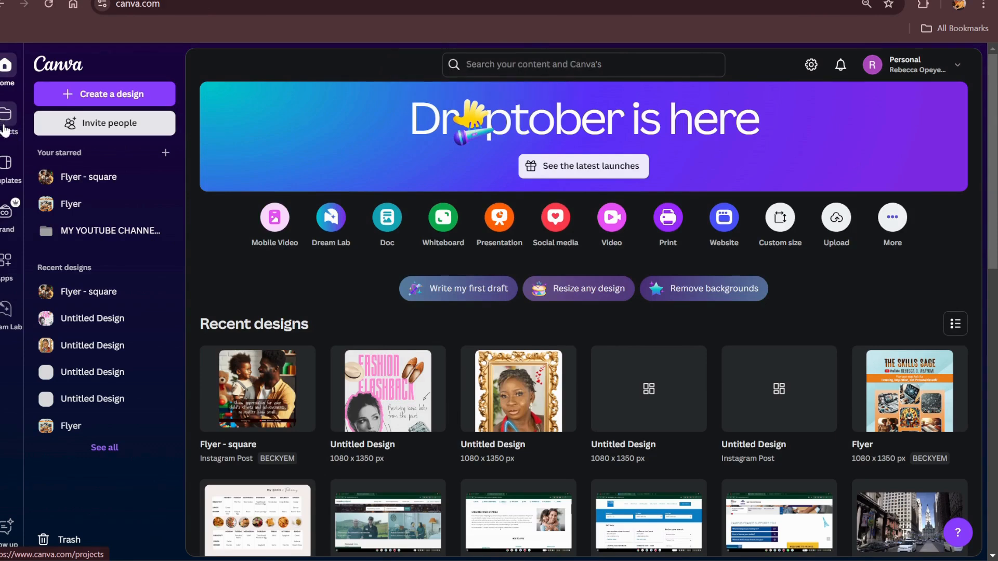
left_click(5, 127)
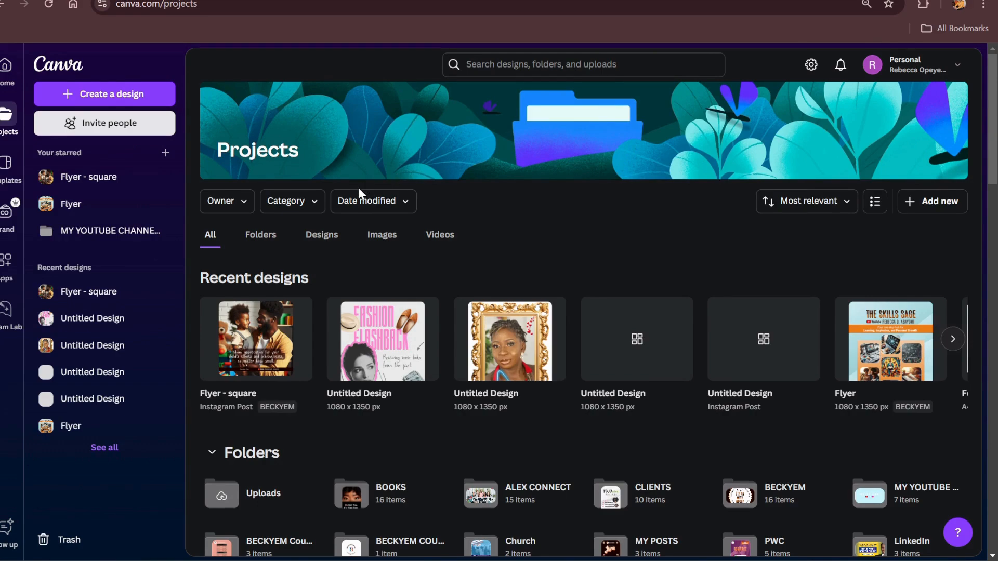
scroll(473, 377, "down", 15)
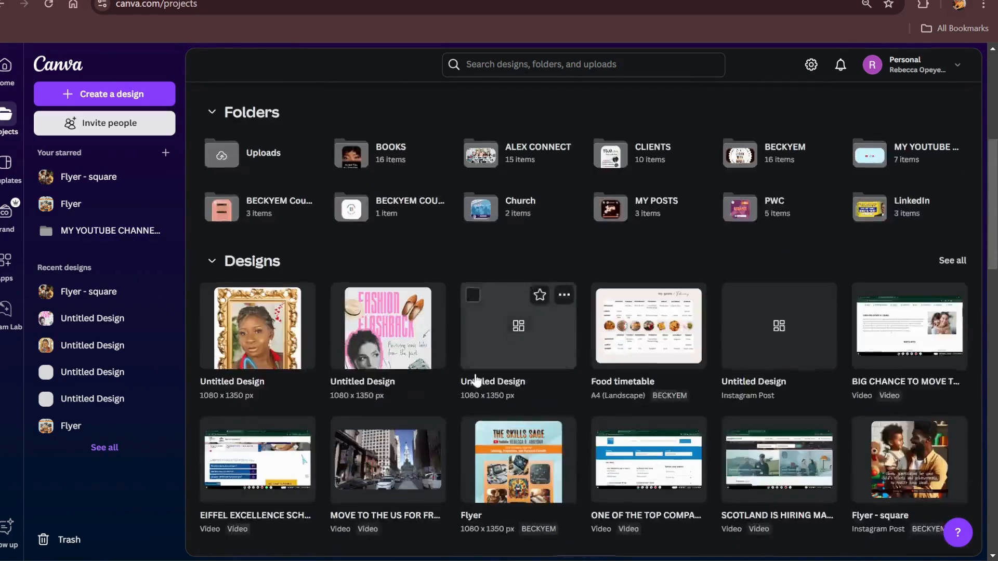
scroll(475, 381, "up", 15)
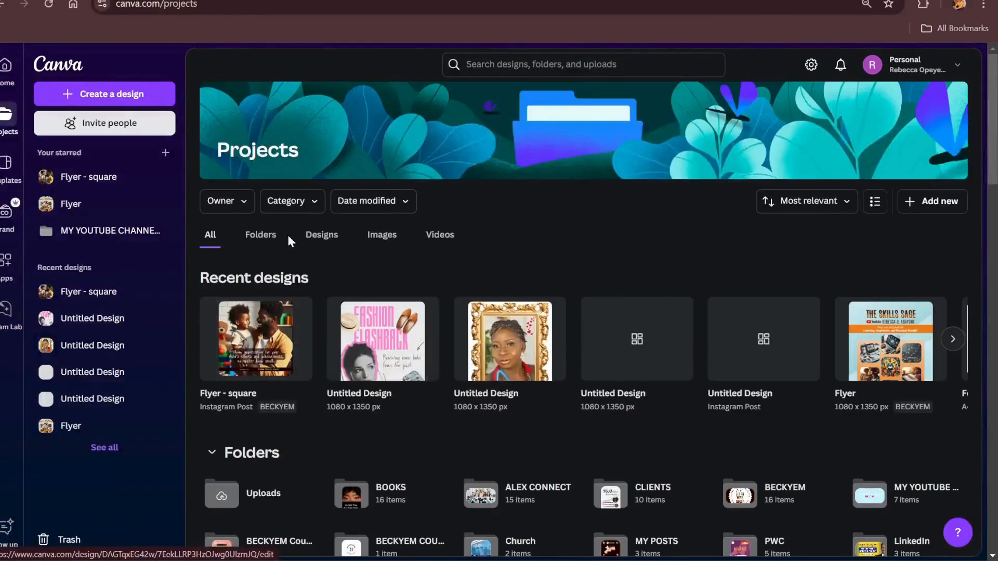
Show only folders in the projects, look through the BECKYEM folder's designs and return to the folder list
left_click(261, 237)
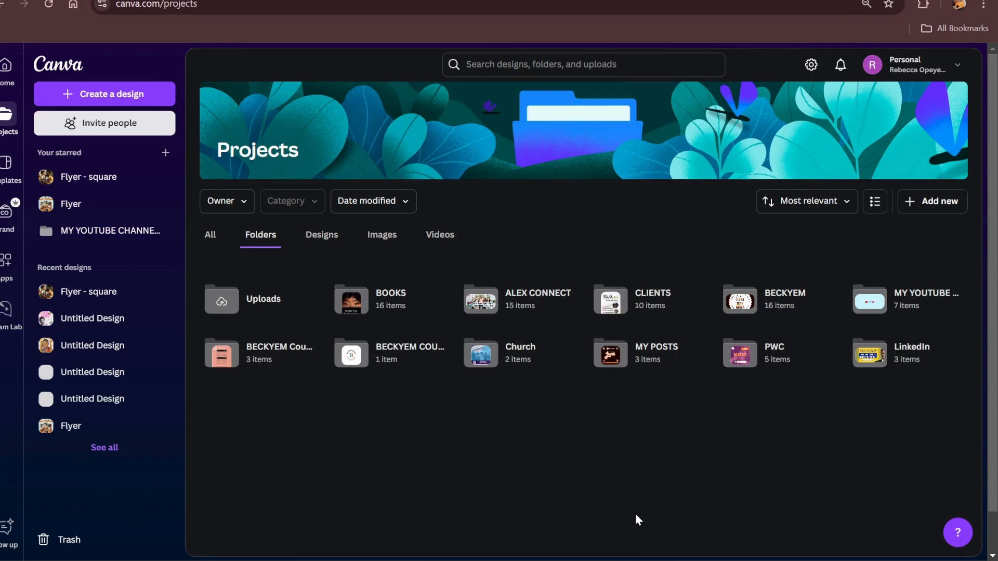
left_click(779, 310)
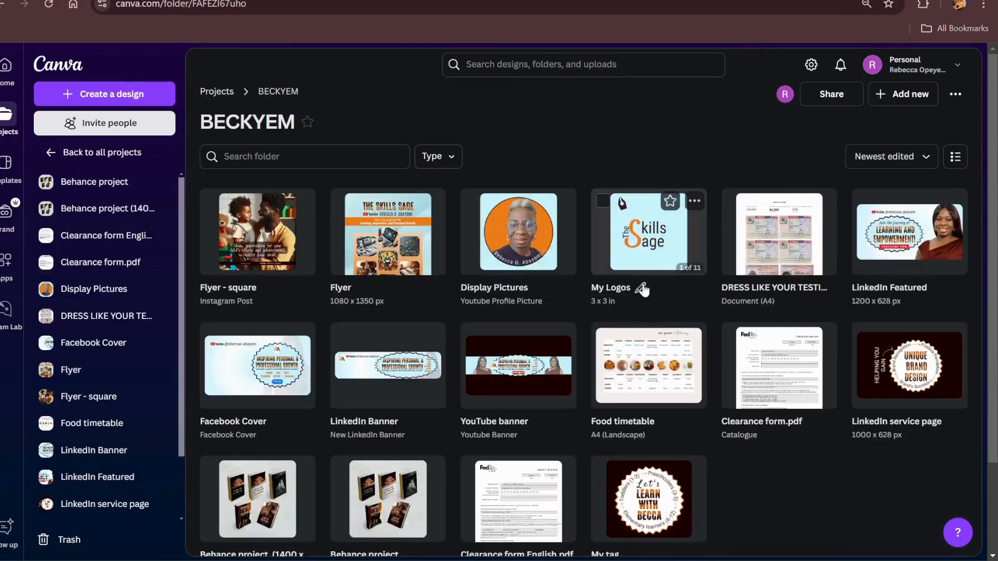
scroll(651, 312, "down", 2)
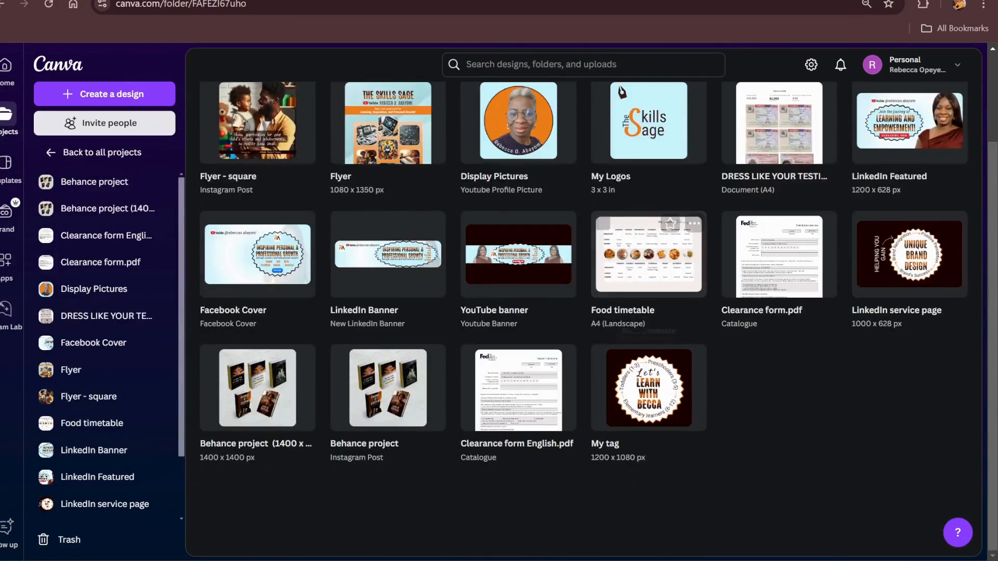
left_click(3, 5)
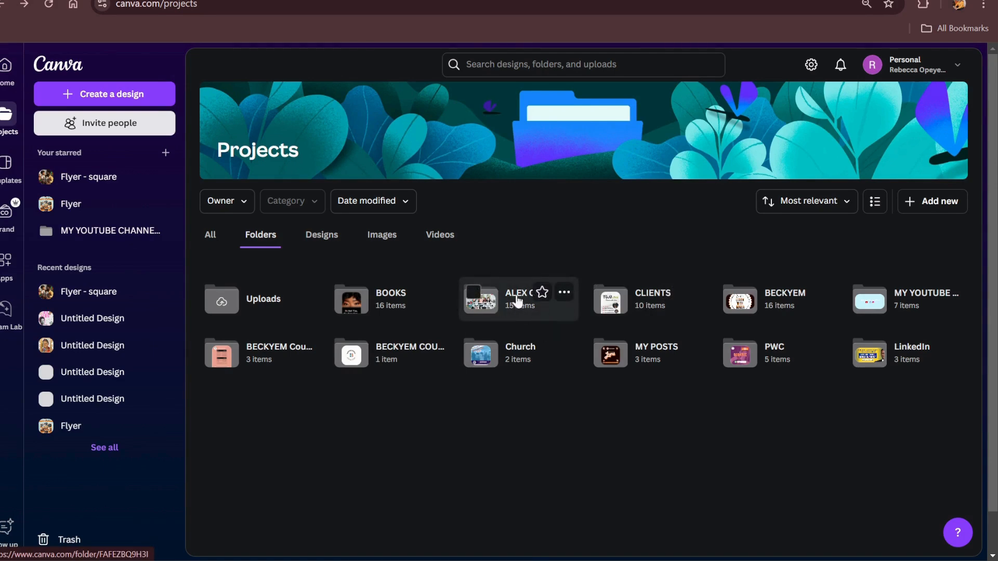
Look through the contents of the BOOKS and LinkedIn folders, returning to the folder list after each
left_click(383, 307)
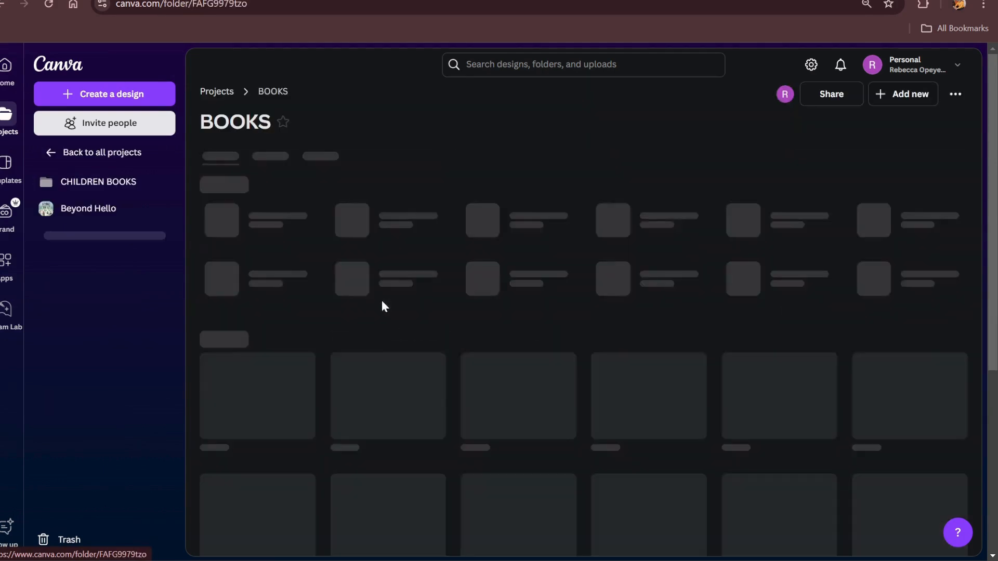
scroll(456, 345, "down", 5)
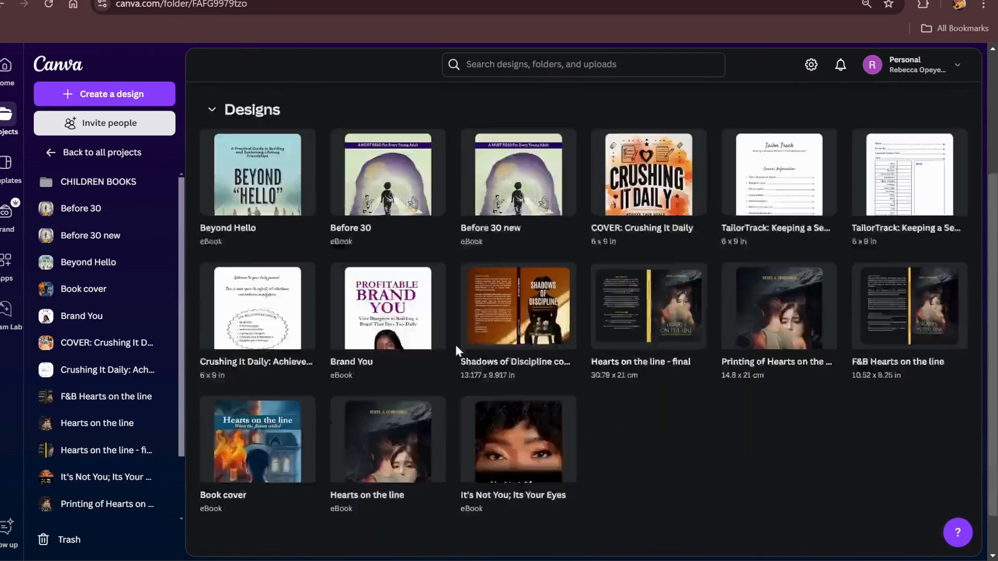
scroll(385, 255, "up", 5)
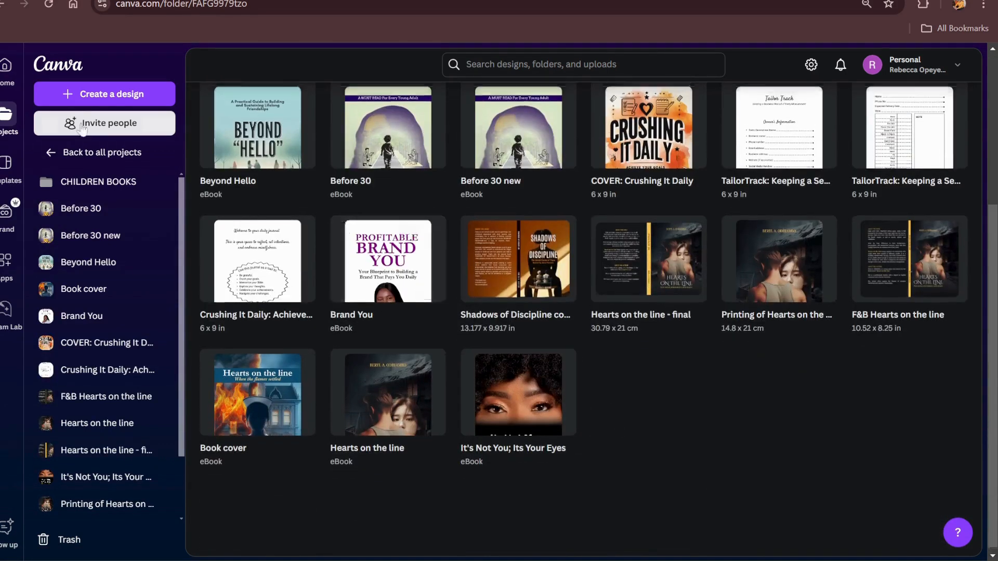
left_click(2, 4)
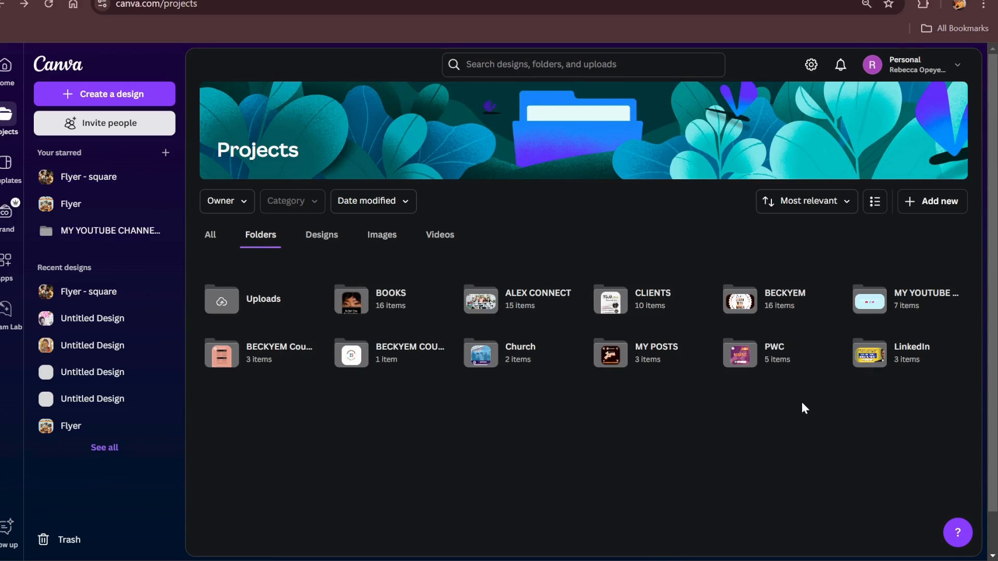
left_click(906, 355)
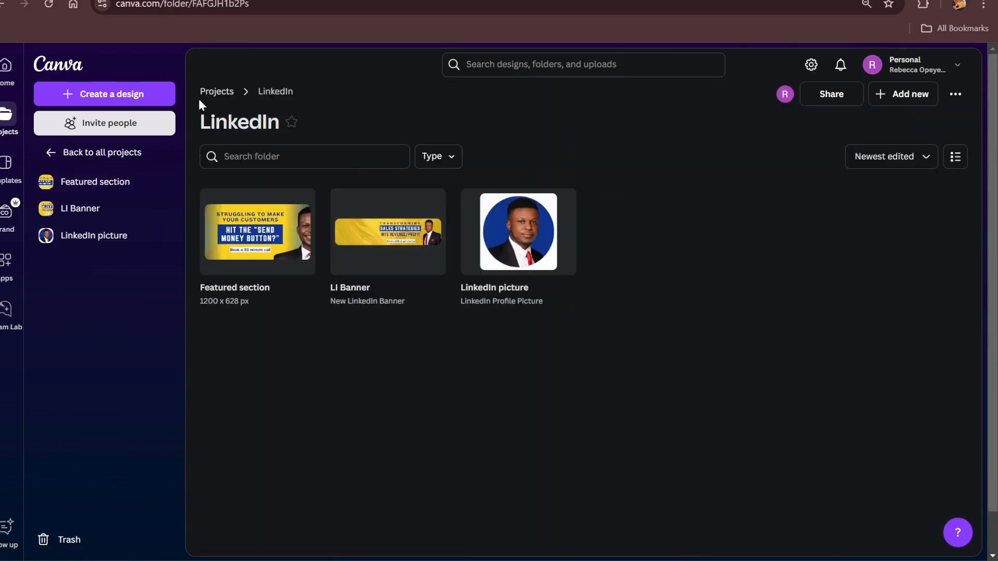
left_click(2, 6)
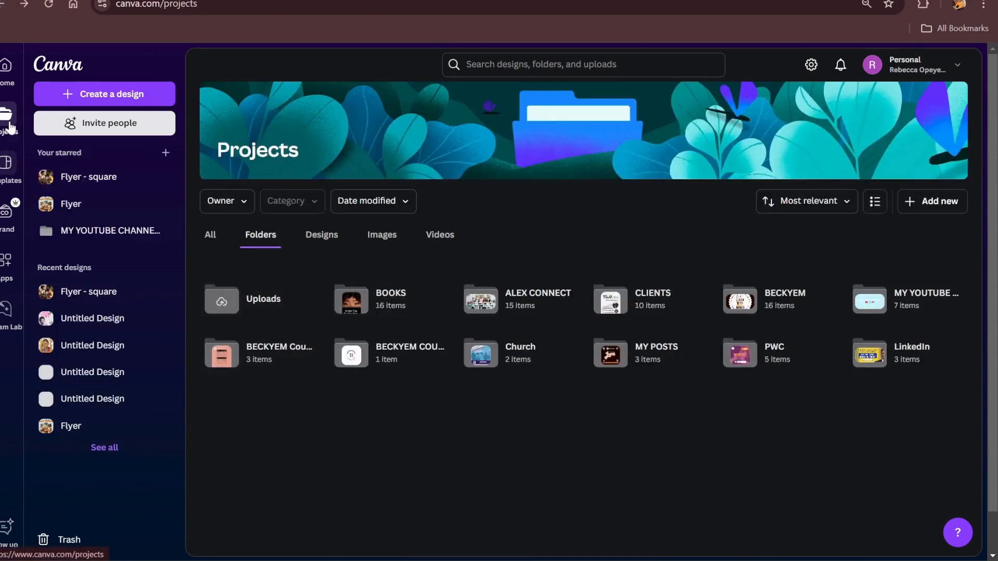
Open the templates library and view the Social Media, Print Products and Video categories, ending on Social Media
left_click(3, 169)
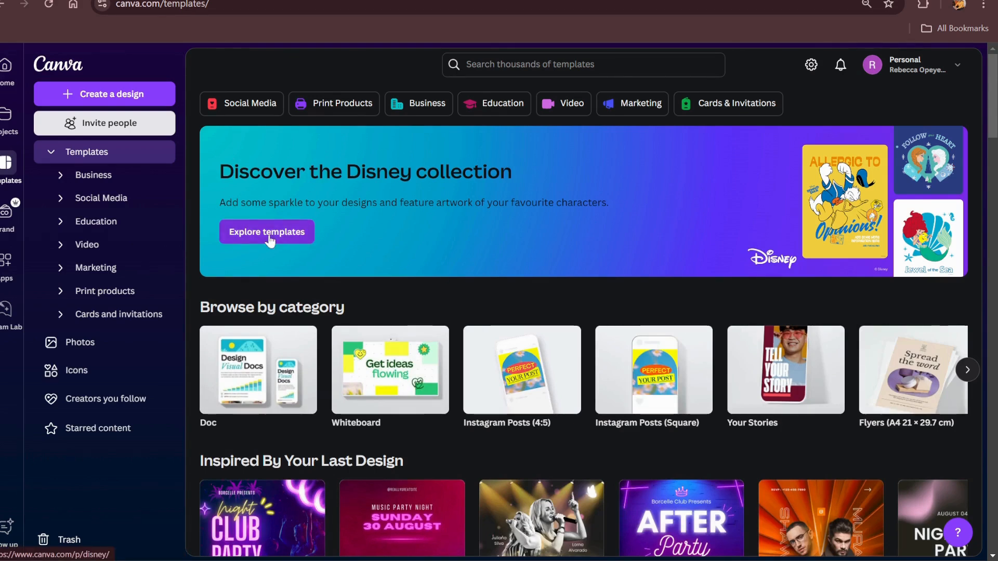
left_click(248, 111)
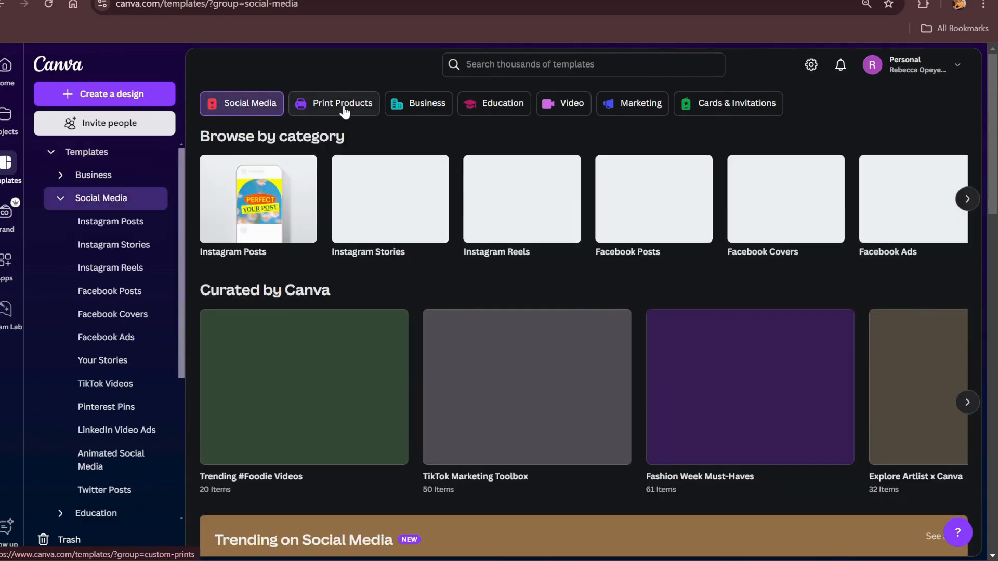
left_click(343, 106)
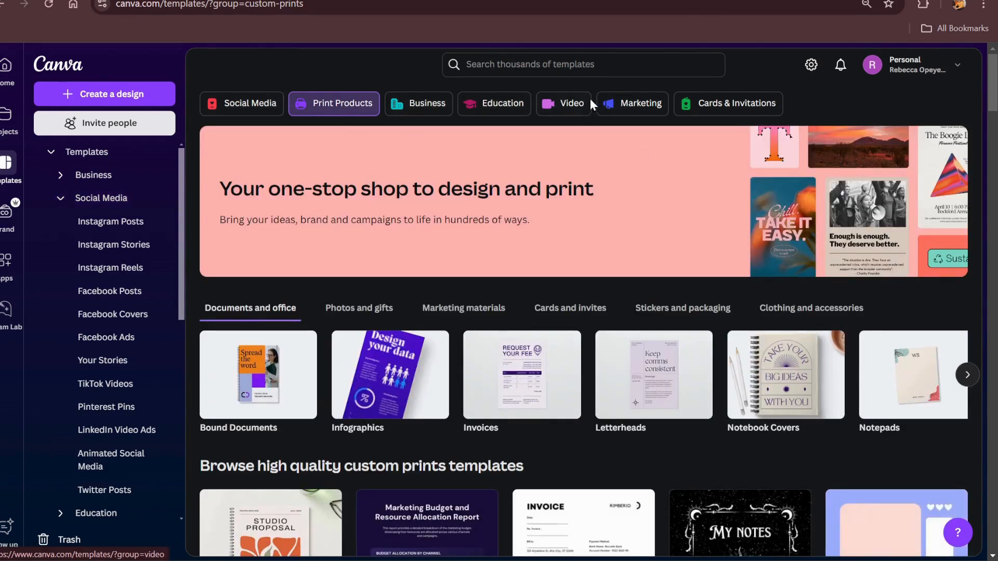
left_click(571, 108)
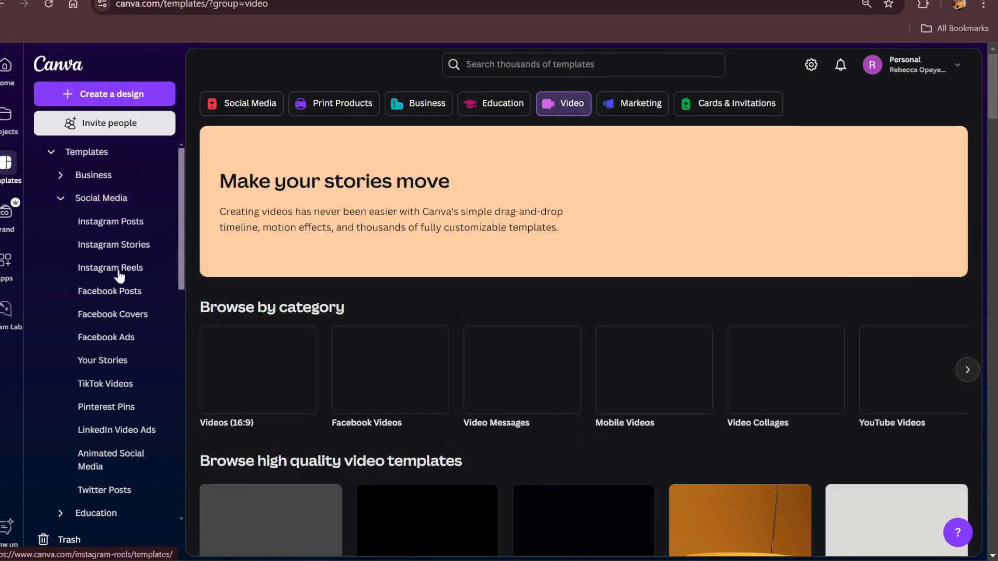
left_click(245, 103)
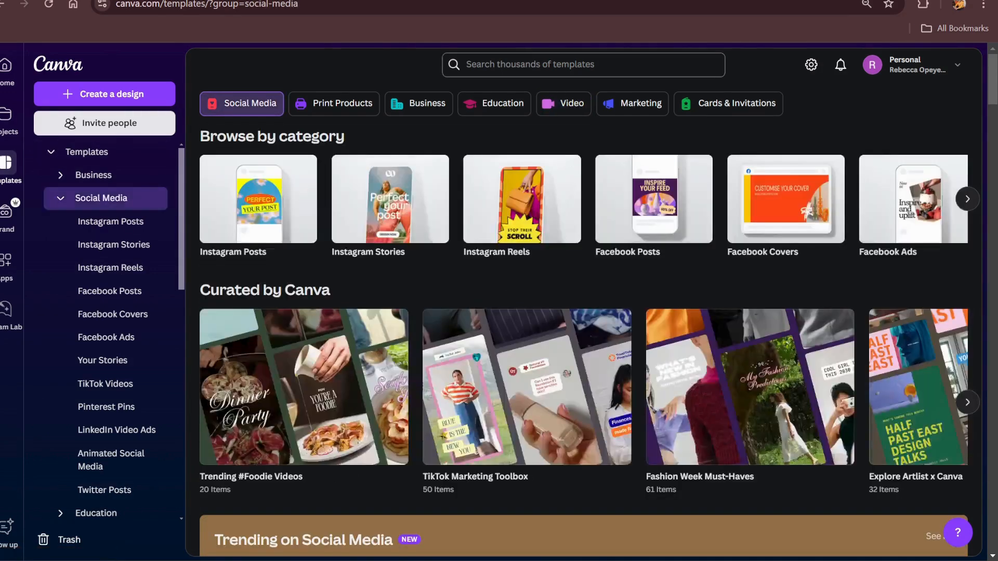
Search the template library for "banner"
left_click(551, 65)
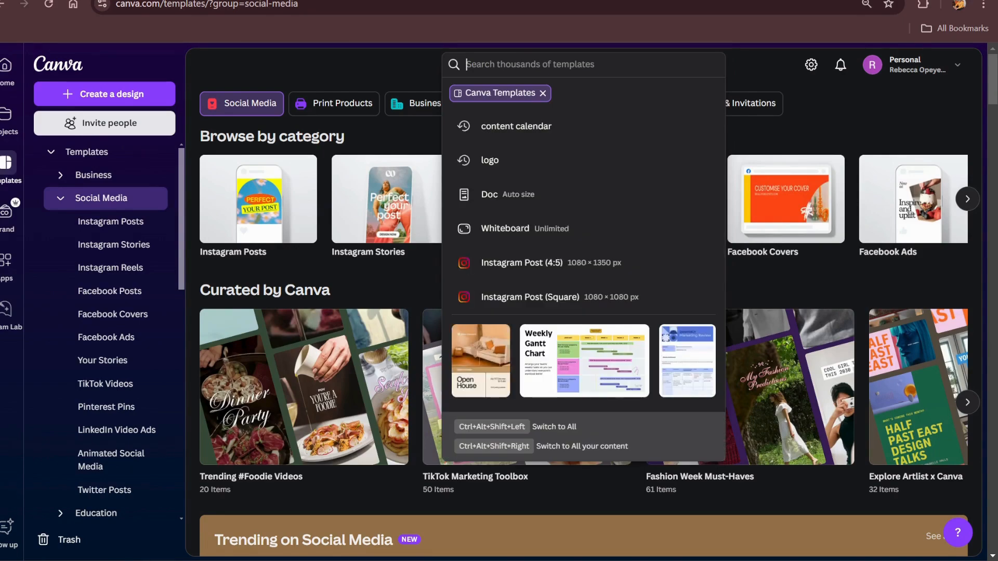
type("banne")
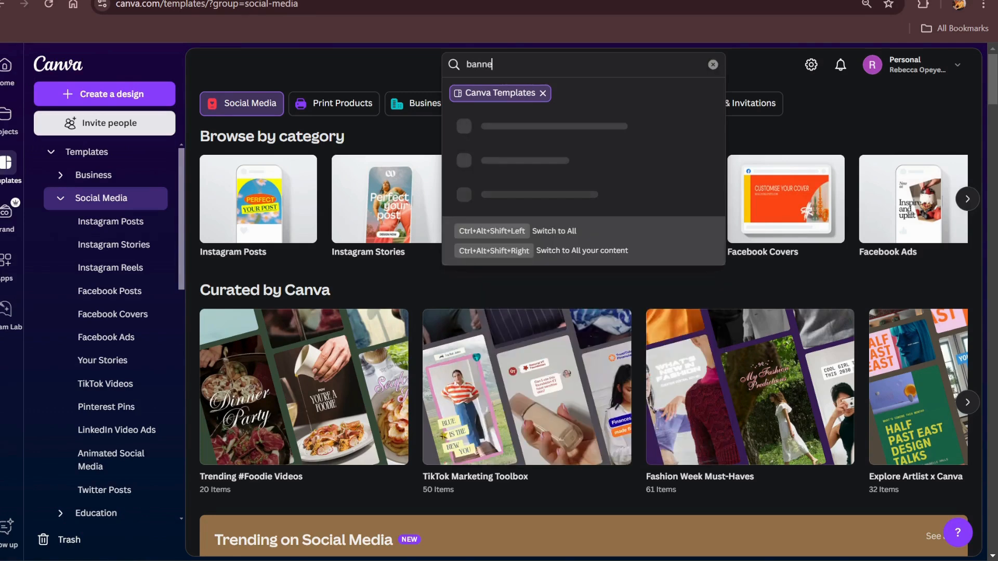
type("r")
key("Return")
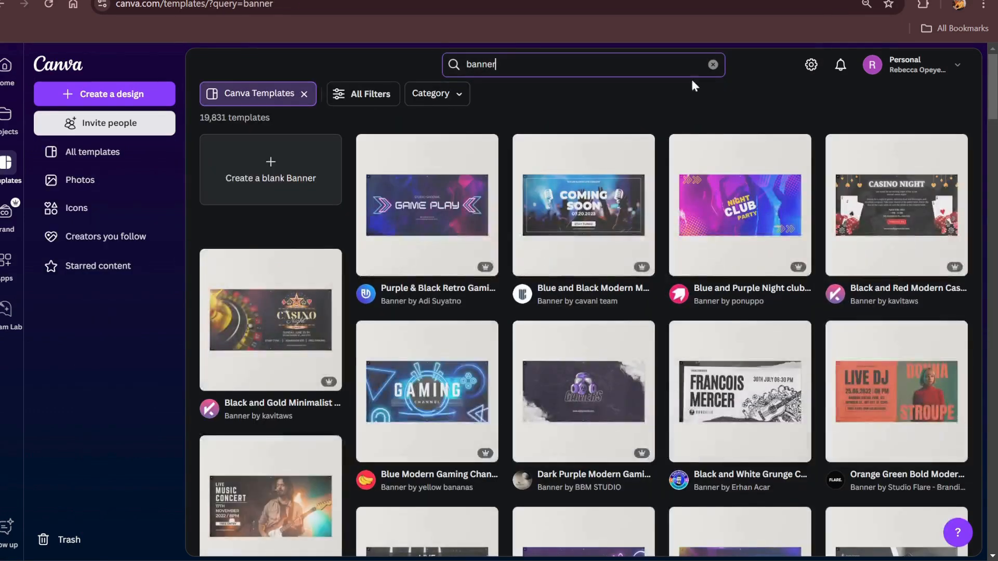
Look through the banner templates and open the preview of the Beige Aesthetic Fashion Clothing Collection Medium Banner
scroll(754, 260, "down", 6)
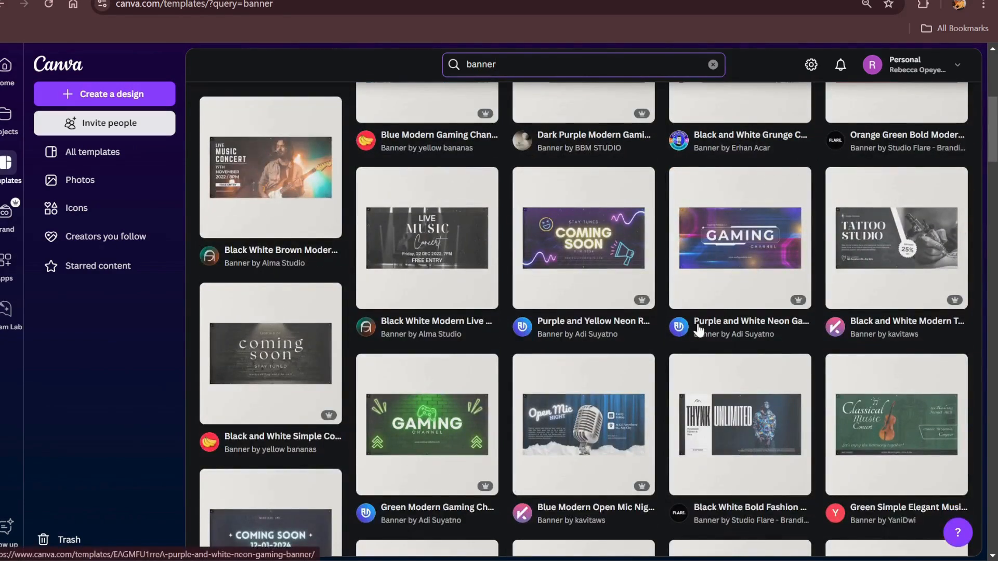
scroll(697, 332, "down", 12)
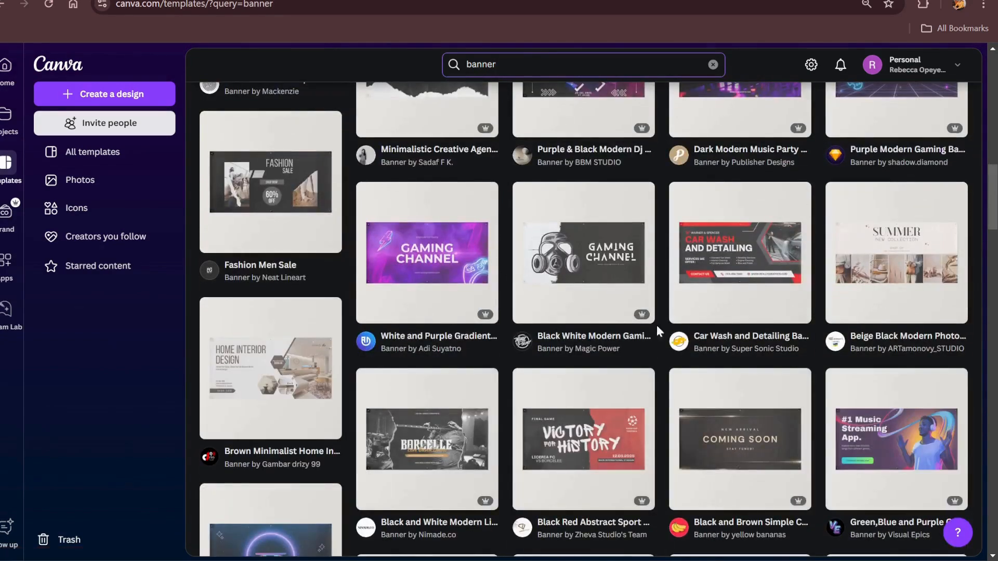
scroll(754, 385, "down", 5)
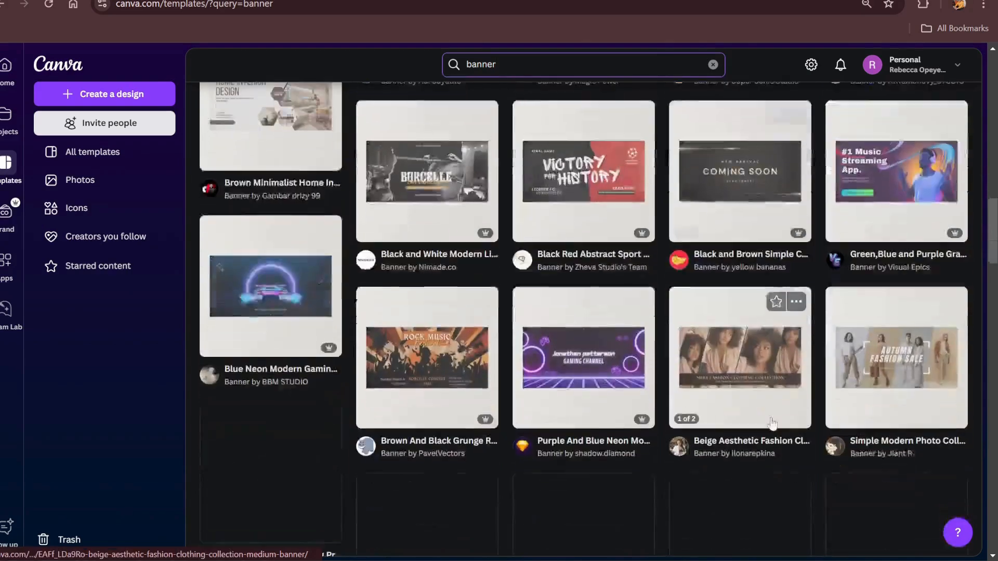
left_click(681, 370)
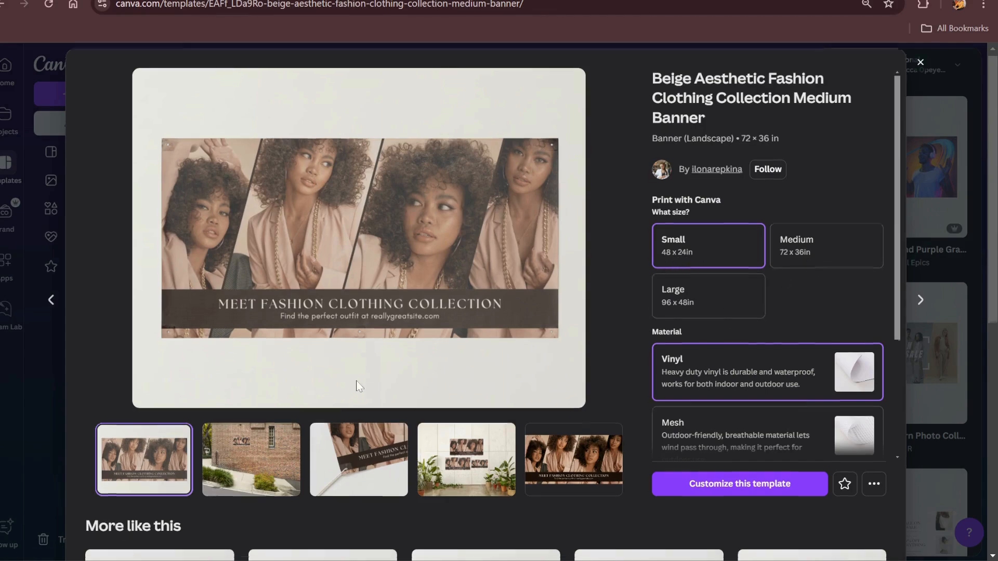
View the template's print options and flat artwork image, close the preview and look through more of the banner templates
scroll(349, 386, "down", 5)
scroll(522, 260, "up", 5)
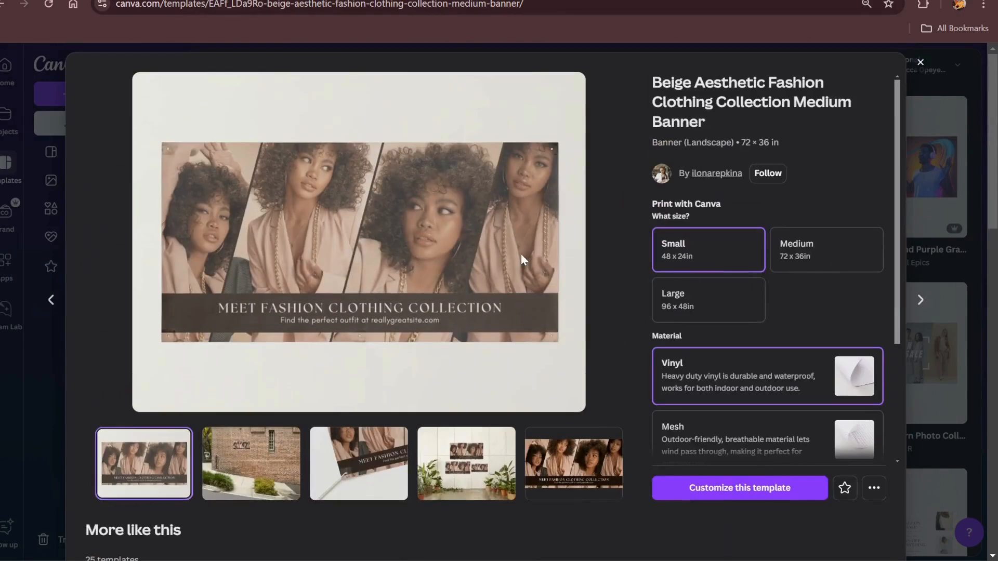
scroll(368, 291, "down", 1)
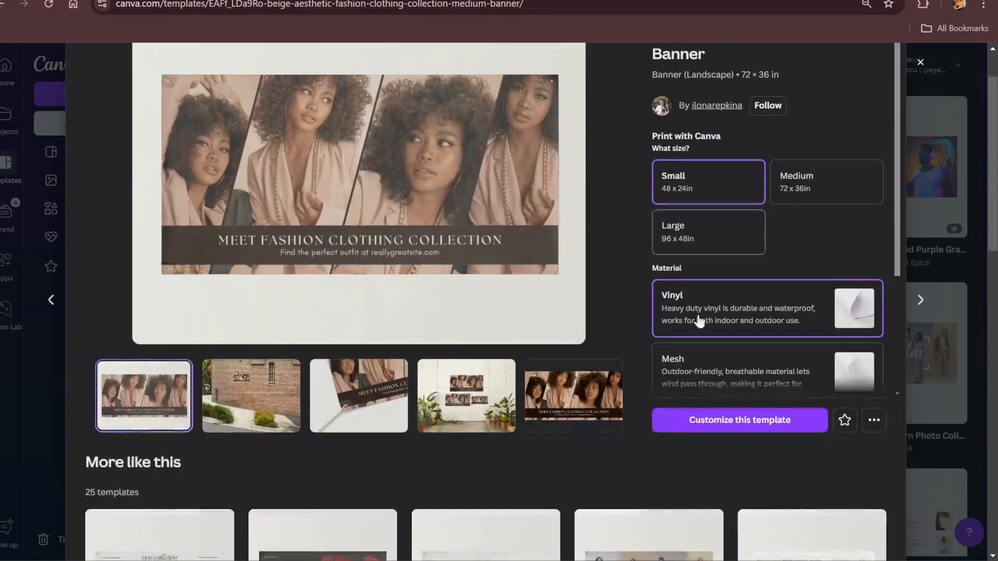
left_click(575, 400)
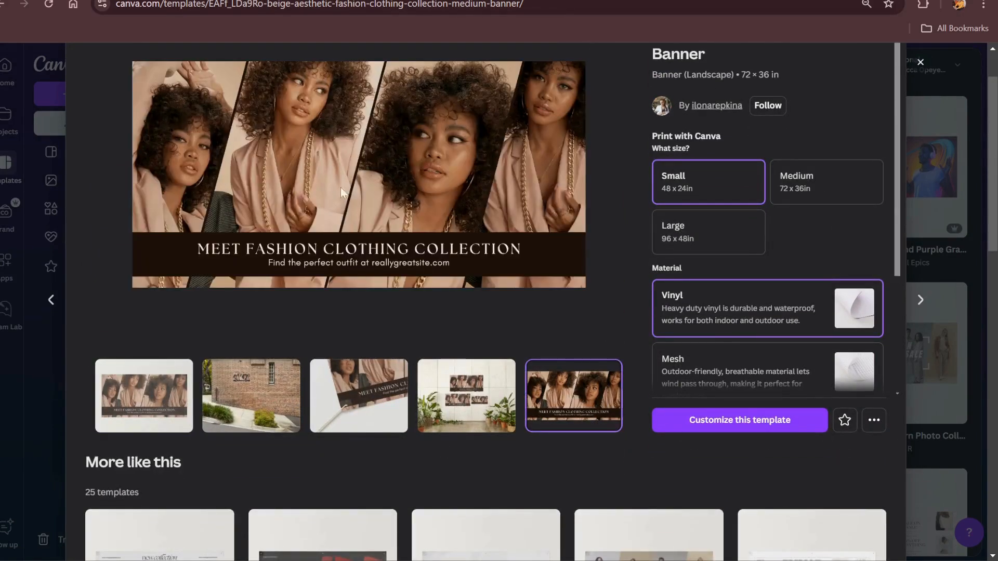
scroll(574, 401, "up", 1)
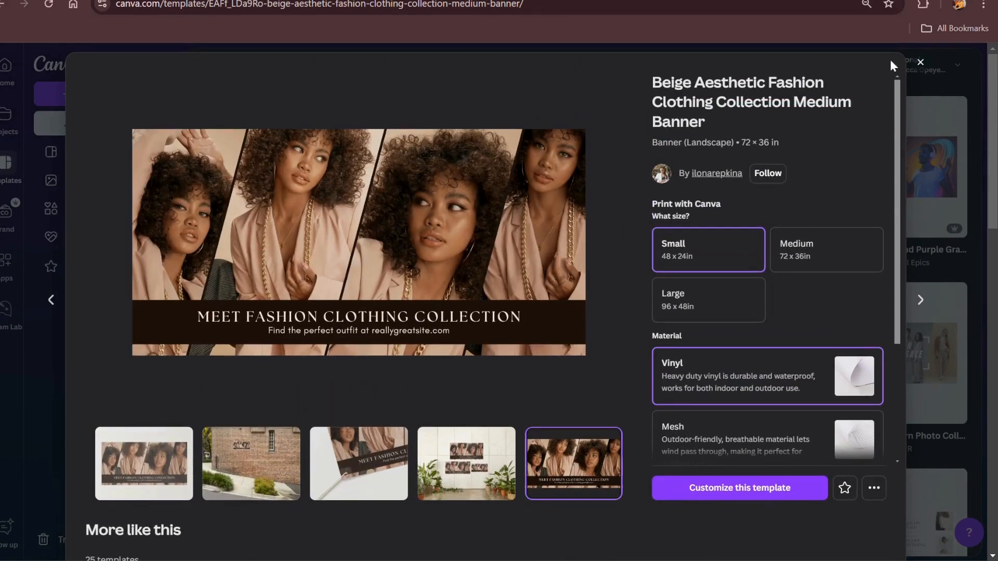
left_click(921, 63)
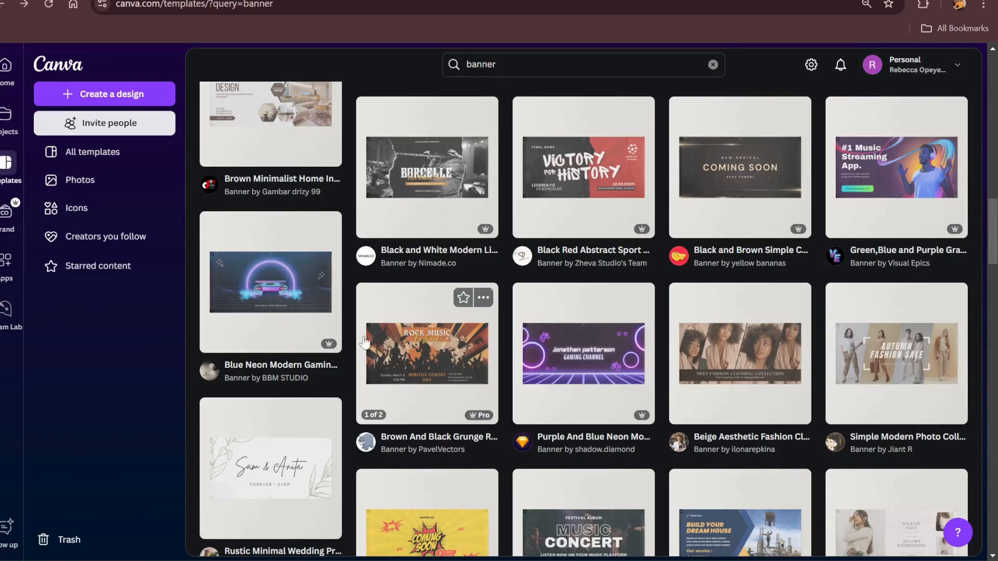
scroll(361, 318, "down", 10)
scroll(358, 327, "up", 9)
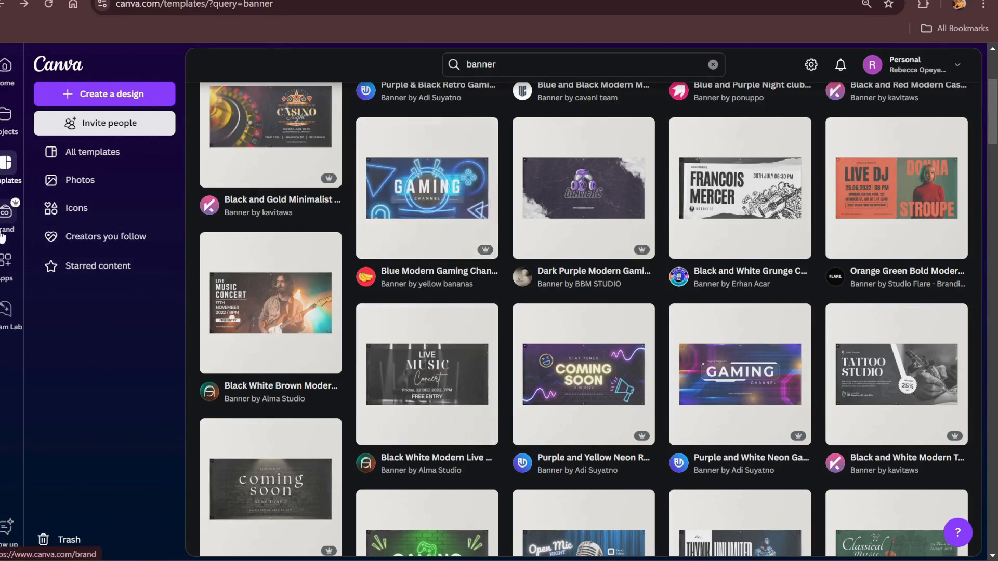
Open the existing Brand Kit and look through its sections from logos, colors and fonts down to icons
left_click(3, 217)
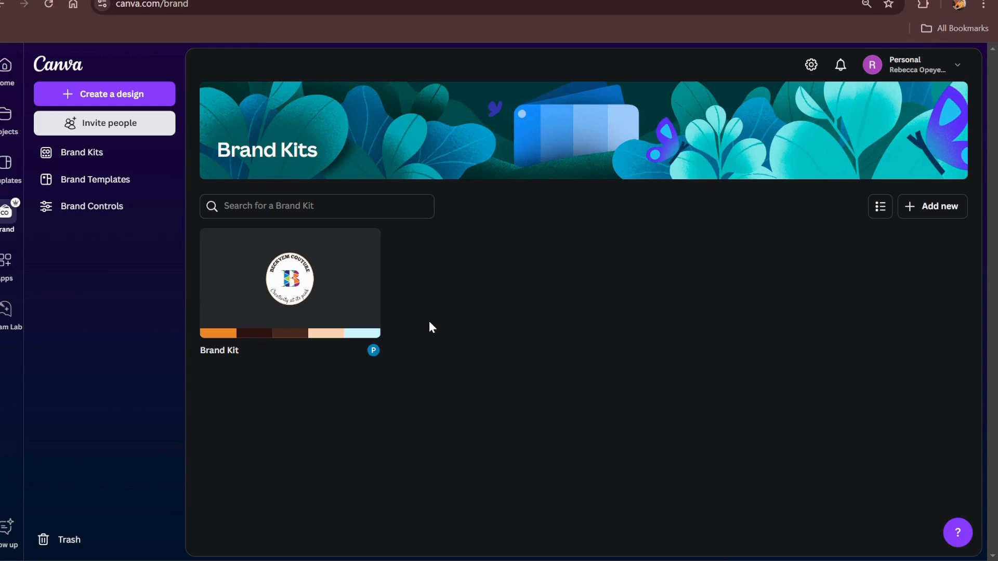
left_click(297, 295)
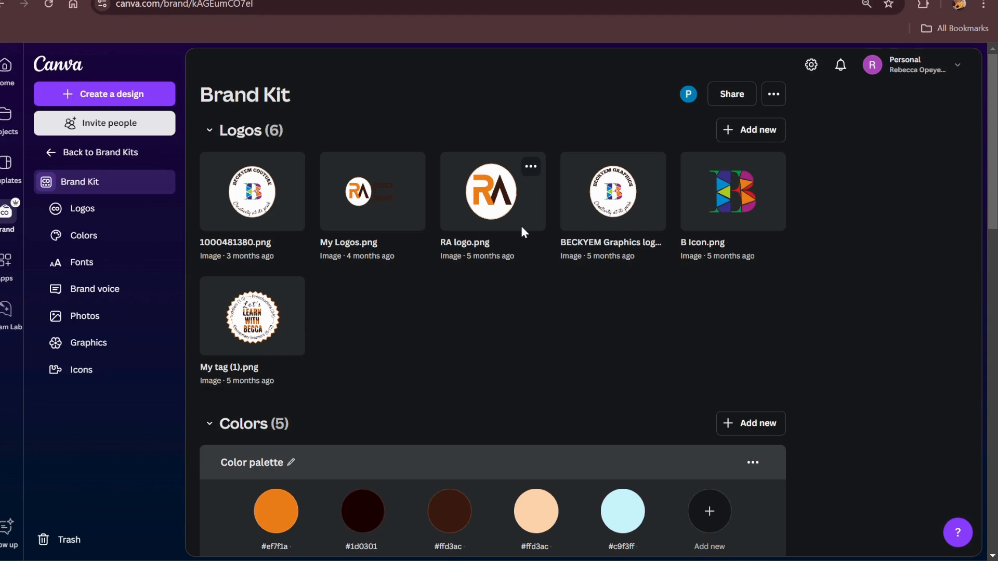
scroll(522, 229, "down", 4)
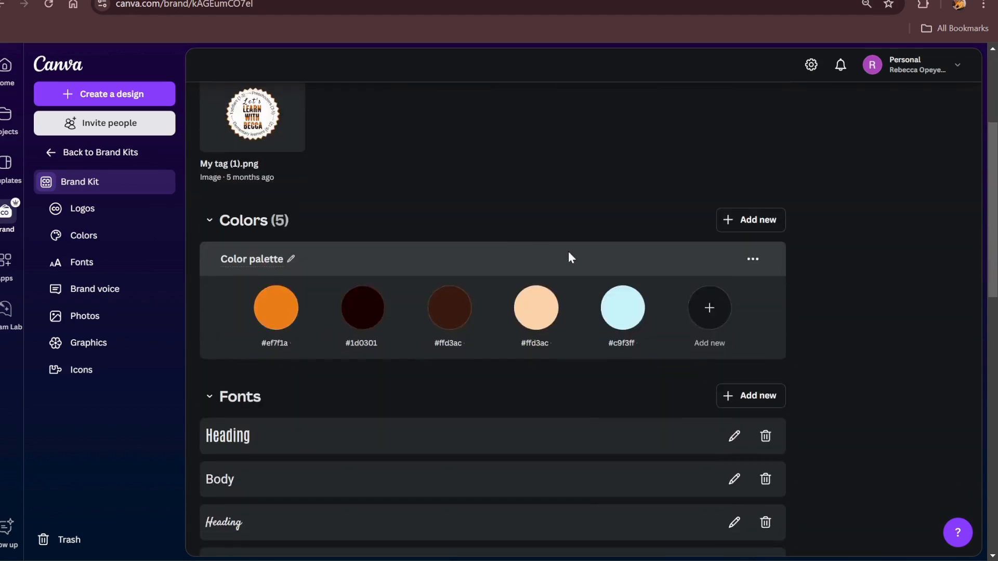
scroll(502, 343, "down", 5)
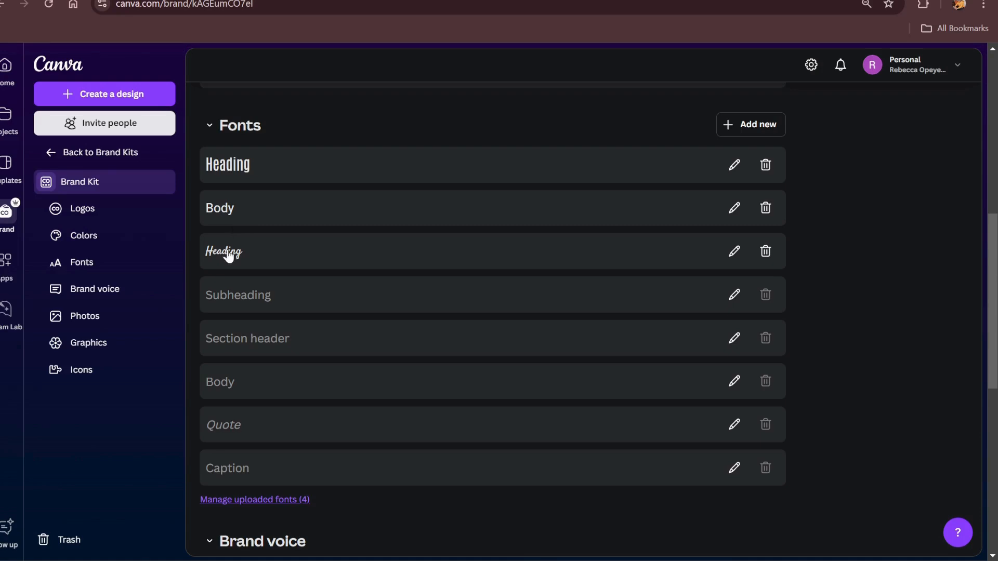
scroll(343, 281, "down", 5)
scroll(497, 323, "down", 2)
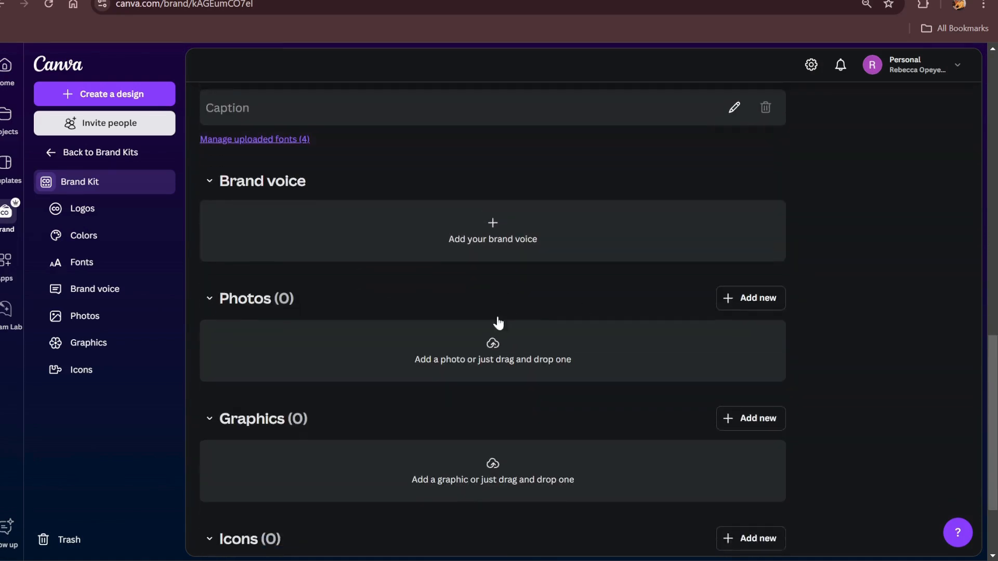
scroll(468, 310, "up", 12)
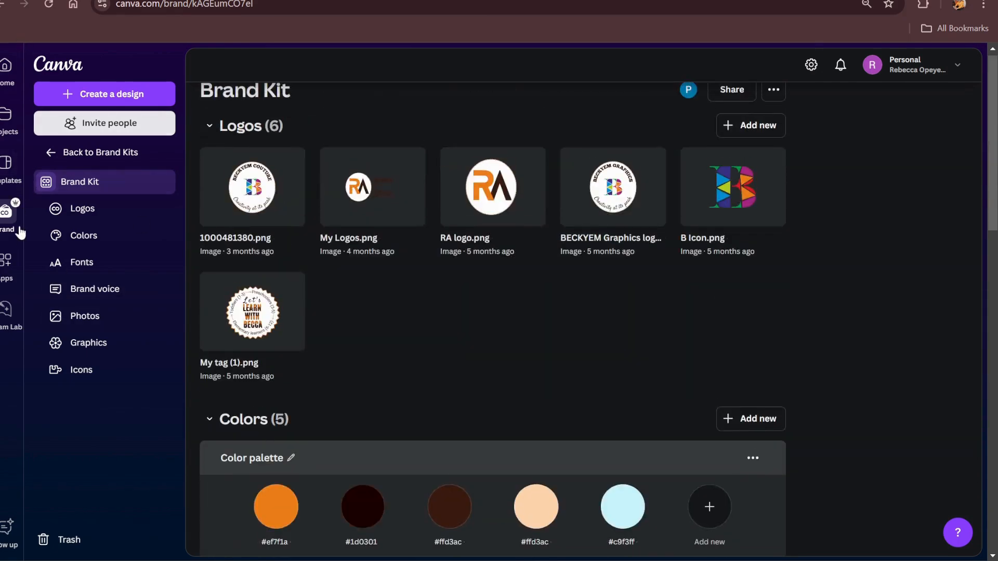
Open the apps library and look through the trending and new apps
left_click(6, 266)
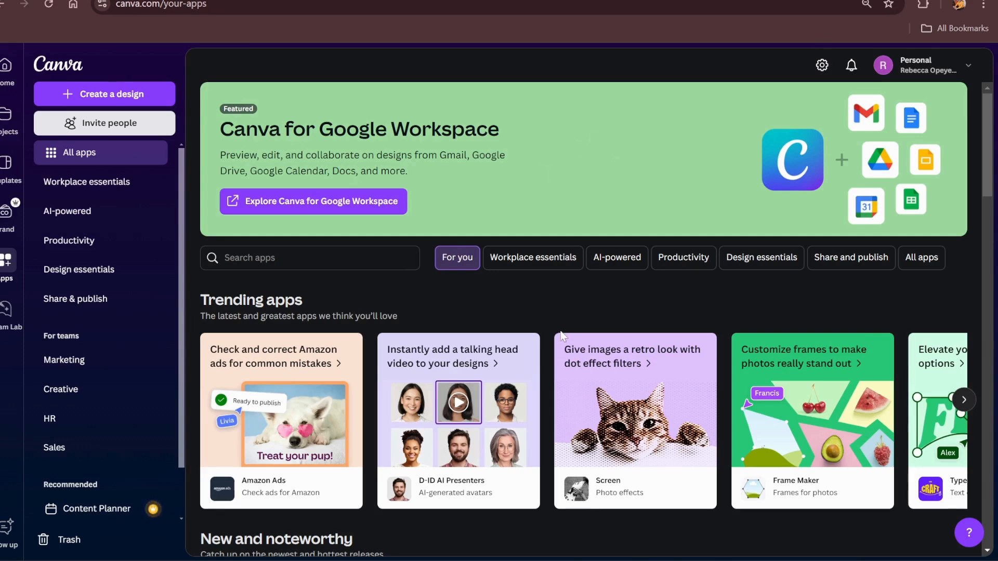
scroll(566, 332, "down", 3)
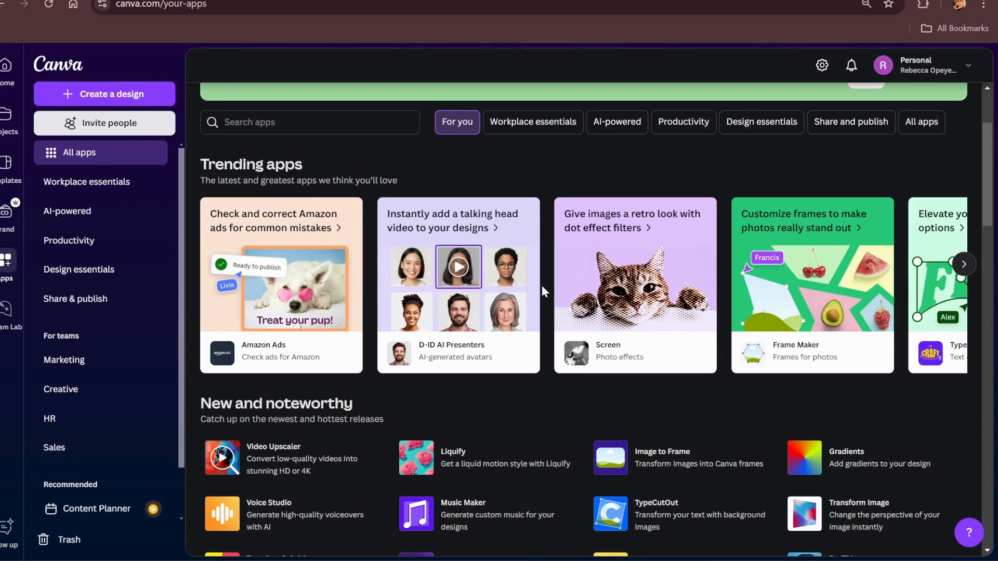
scroll(541, 286, "up", 3)
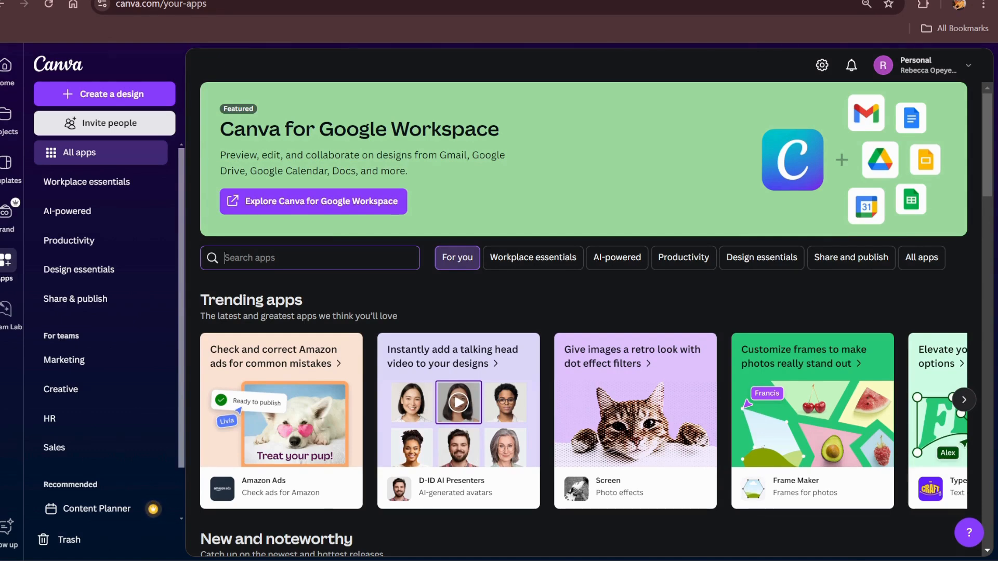
Search the apps for "qr code", look through the matching apps and clear the search
type("qr")
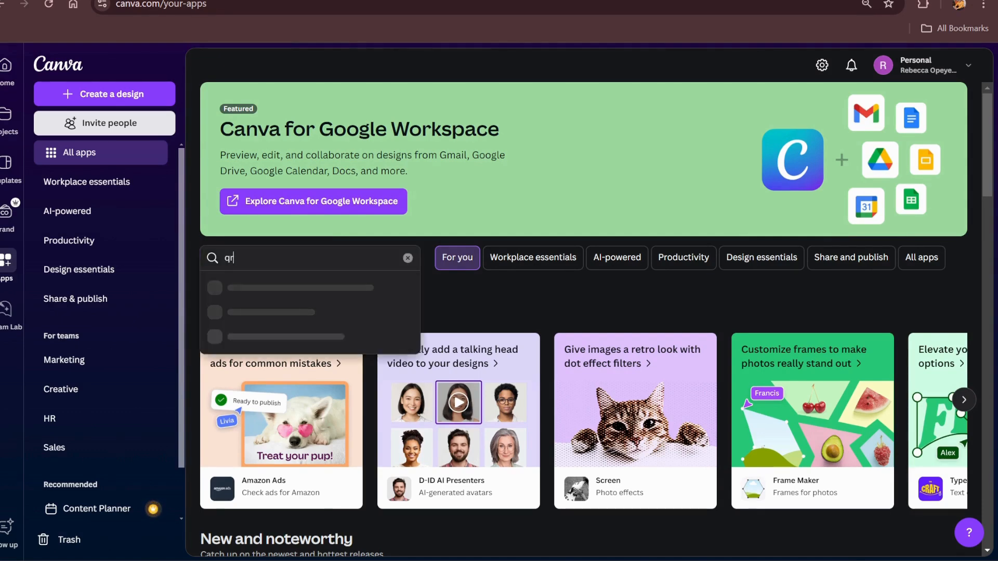
type(" code")
key("Return")
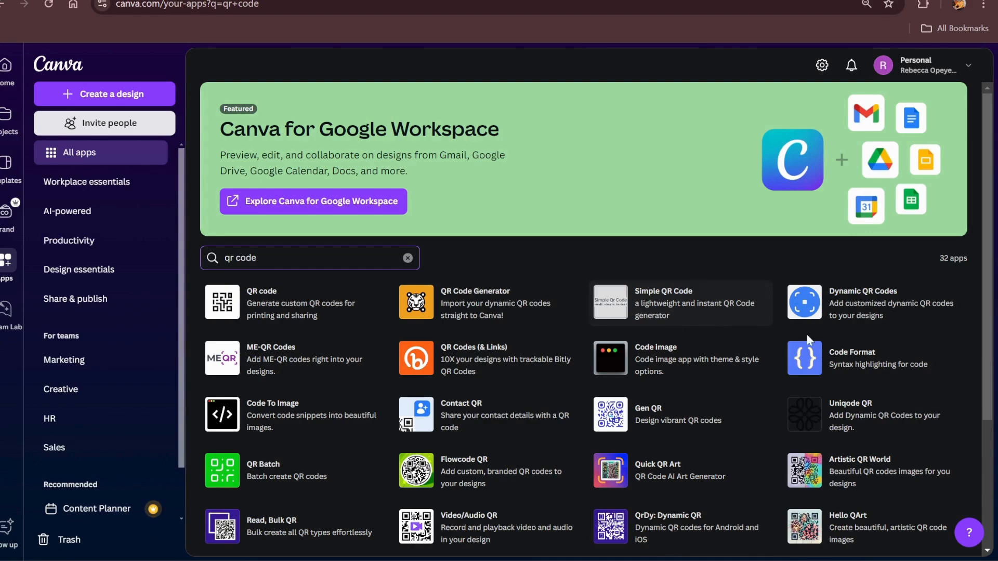
scroll(344, 403, "down", 3)
scroll(753, 395, "down", 1)
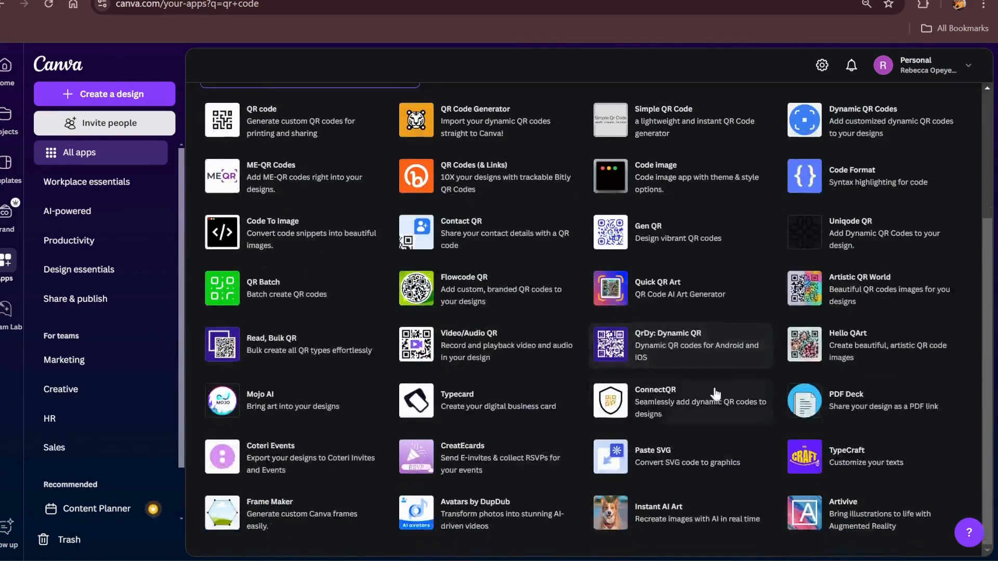
scroll(392, 374, "up", 4)
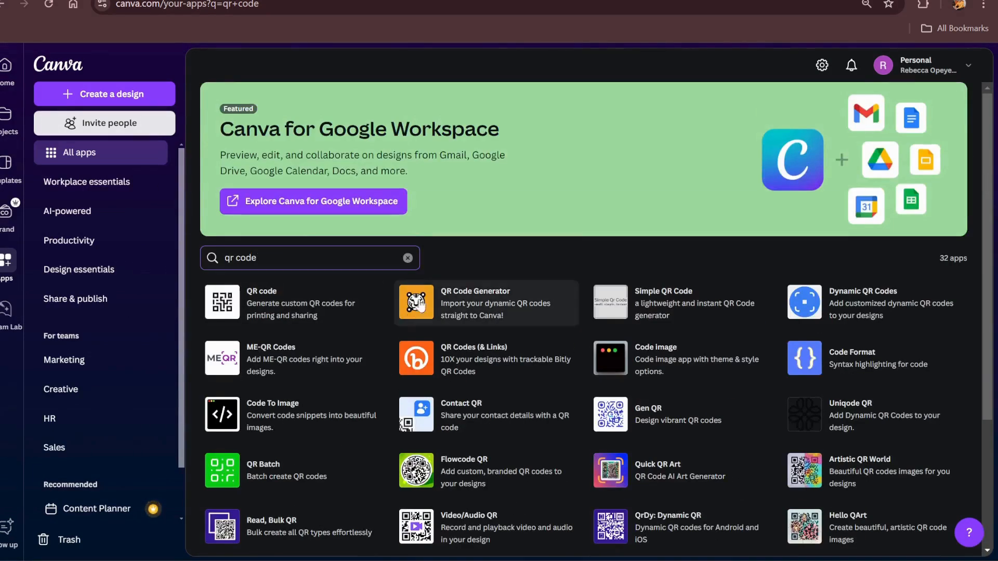
left_click(408, 258)
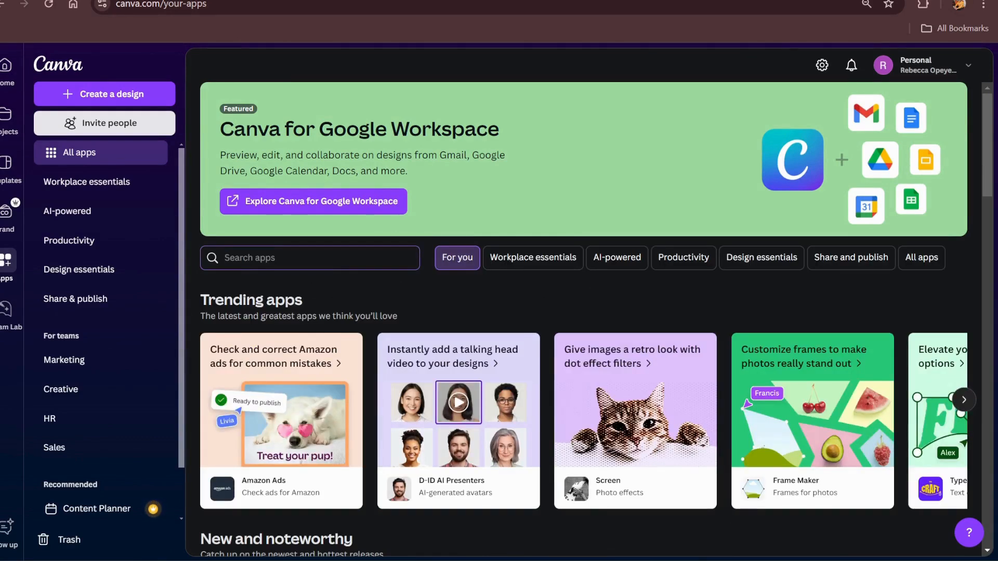
View the details of the D-ID AI Presenters trending app and close them
scroll(457, 405, "down", 3)
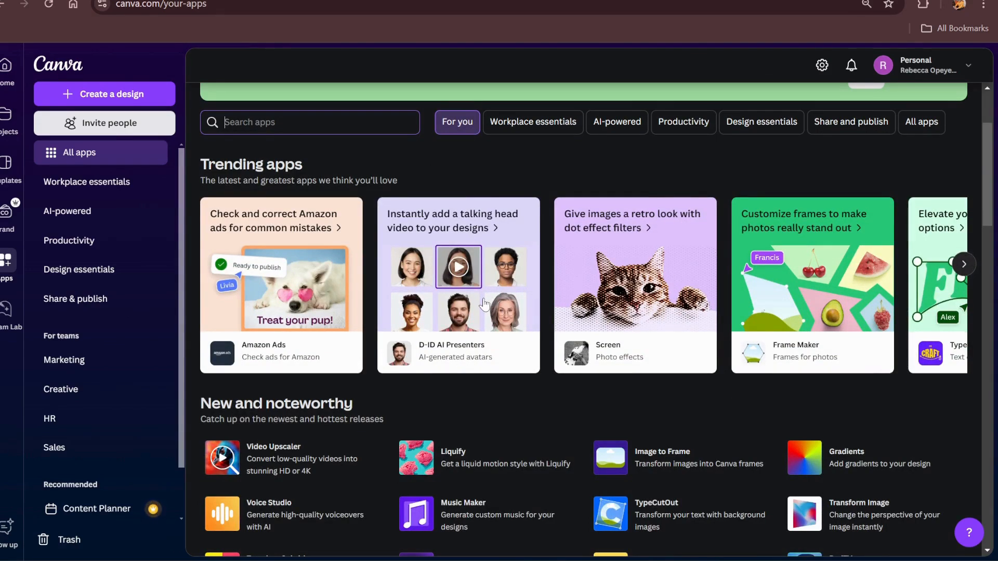
left_click(466, 274)
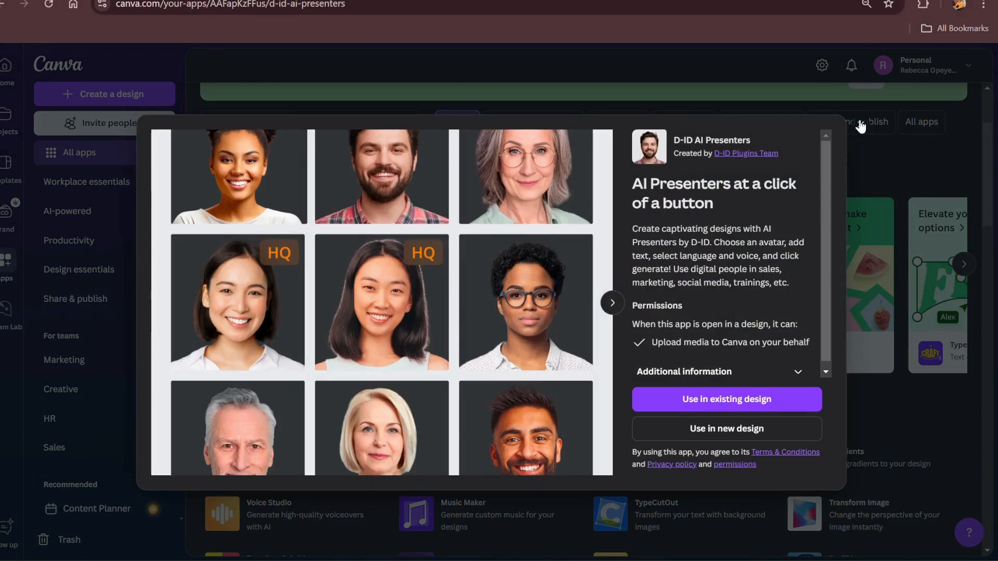
left_click(861, 125)
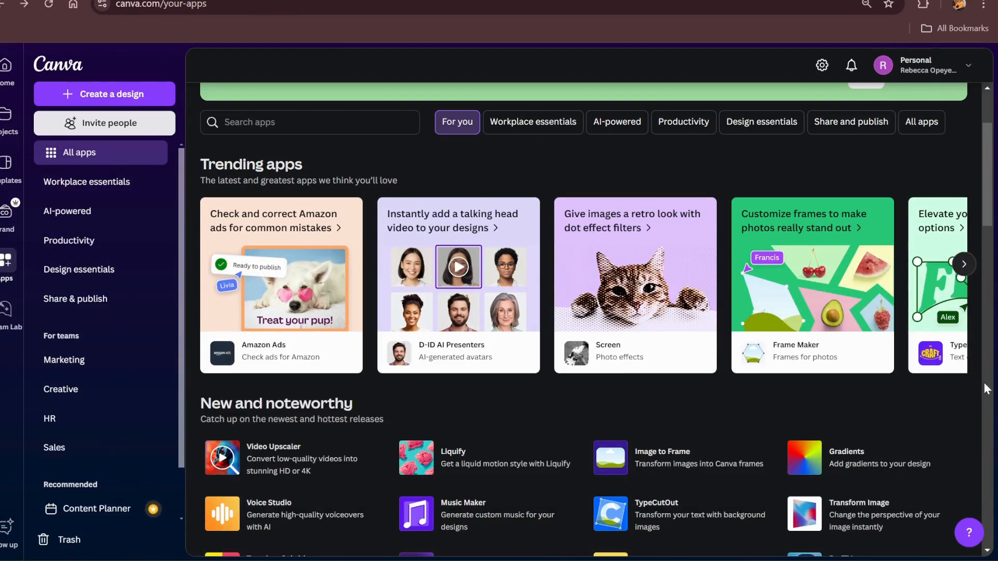
Advance through the trending apps, viewing and closing the details of TypeCraft and TypeLettering
left_click(965, 264)
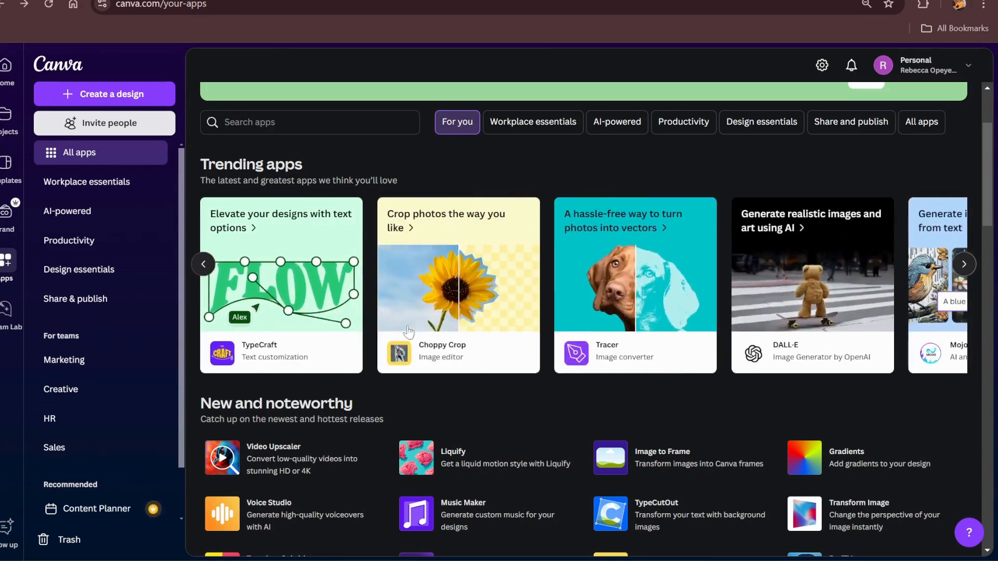
left_click(252, 316)
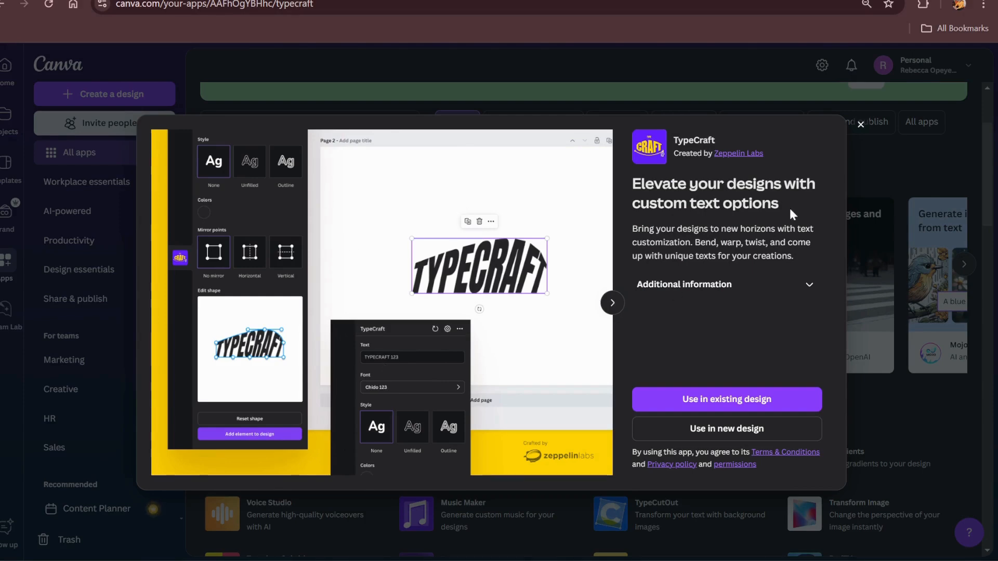
left_click(861, 124)
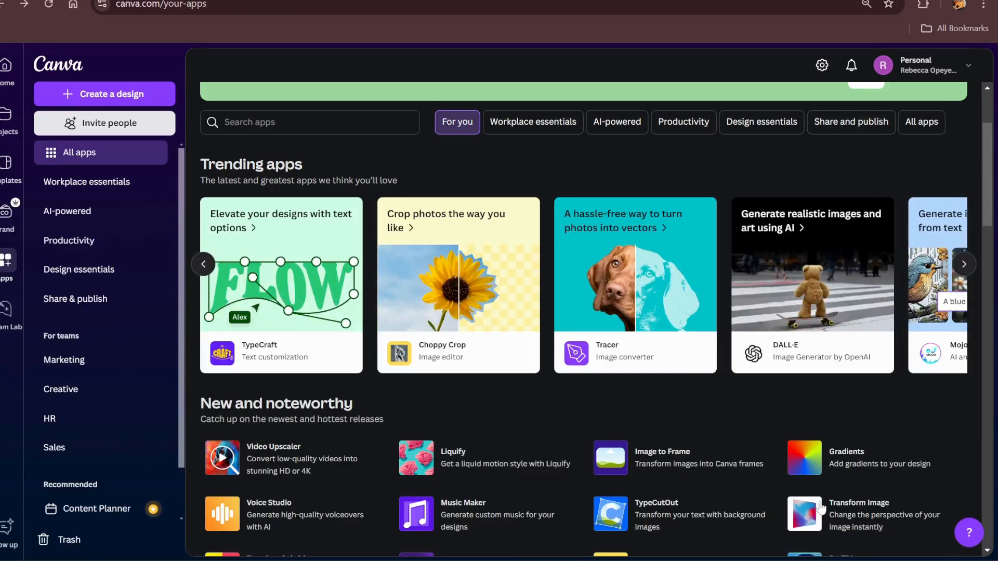
left_click(965, 266)
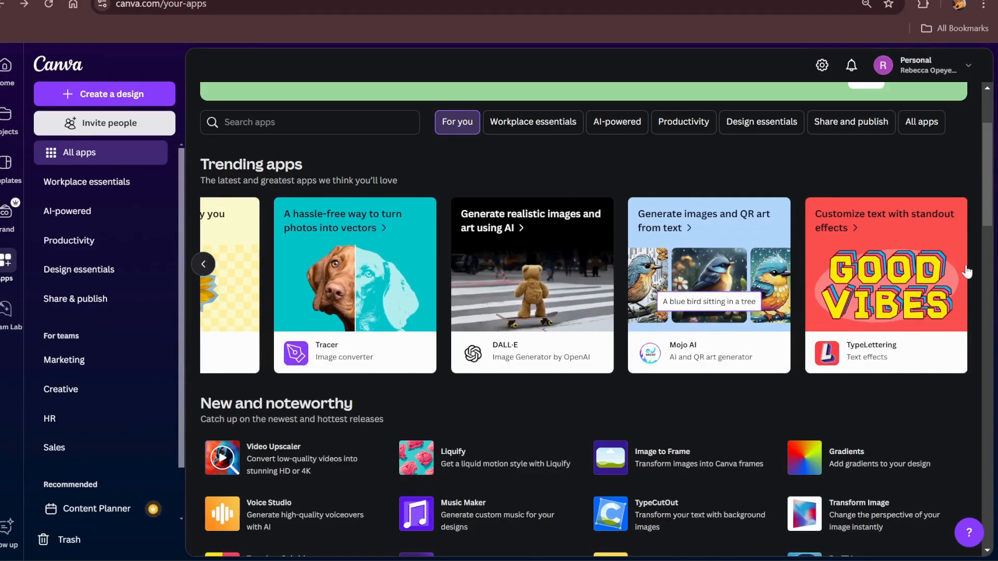
left_click(966, 268)
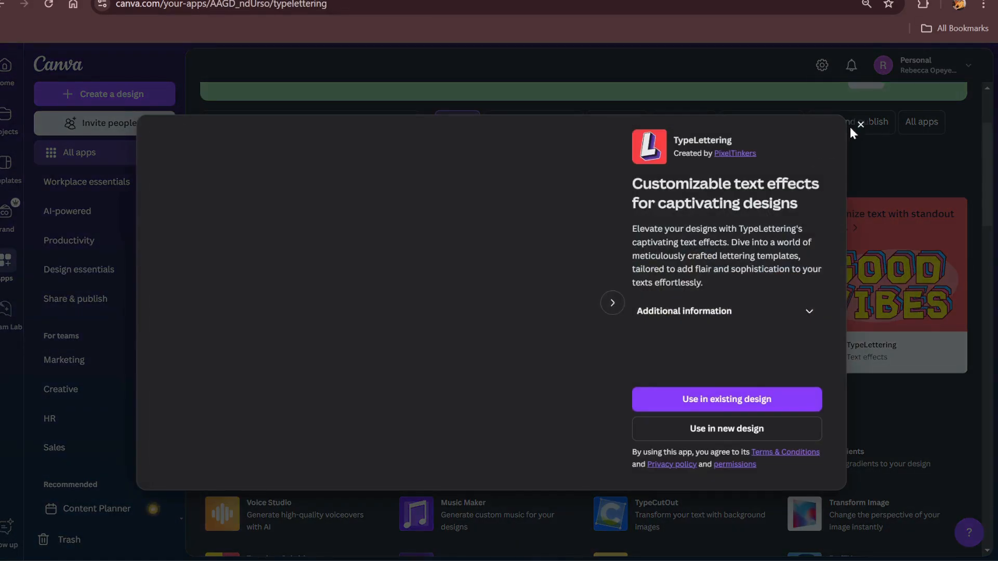
left_click(861, 124)
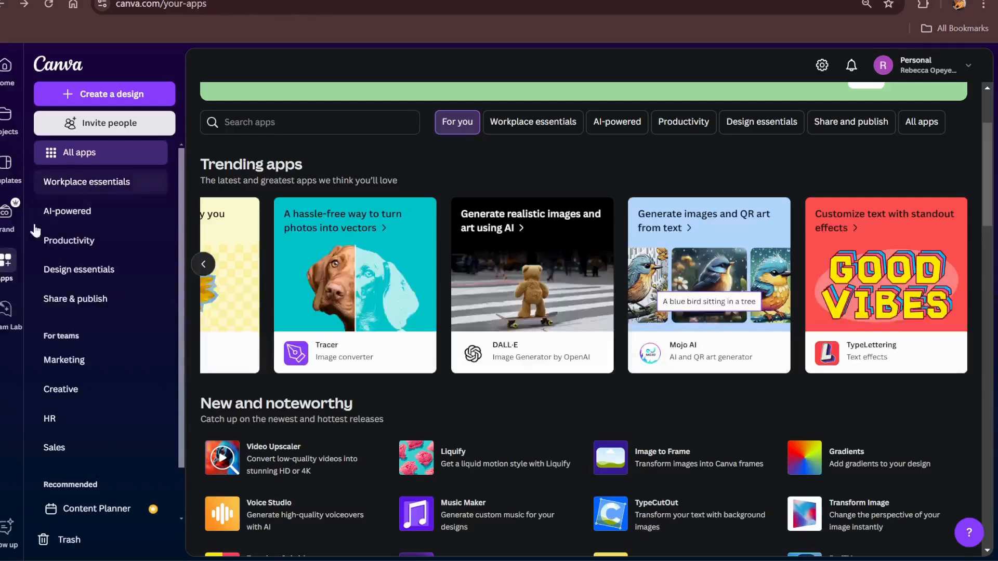
Open Dream Lab and generate images from the prompt "aa girl sleeping on the couch"
left_click(7, 311)
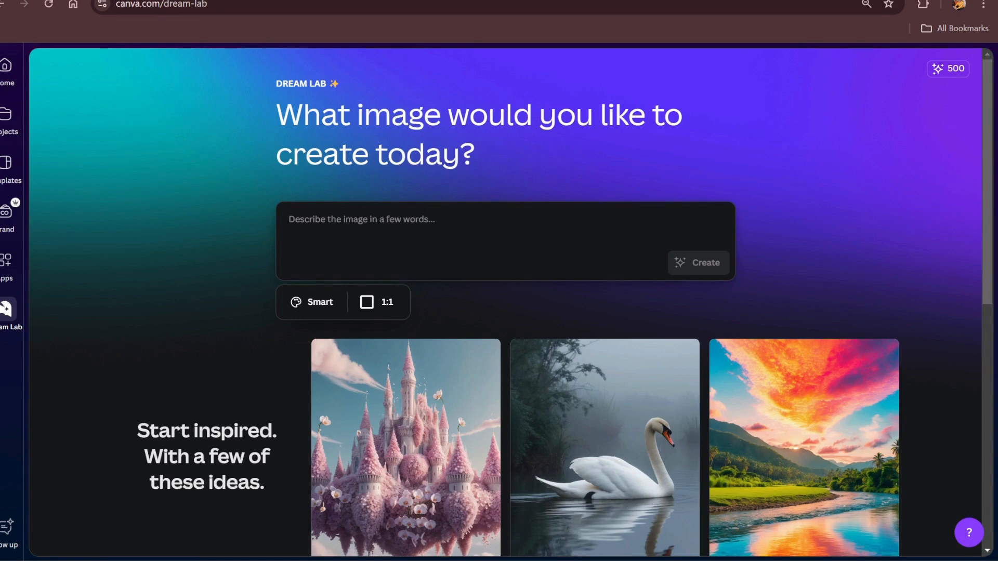
type("aa g")
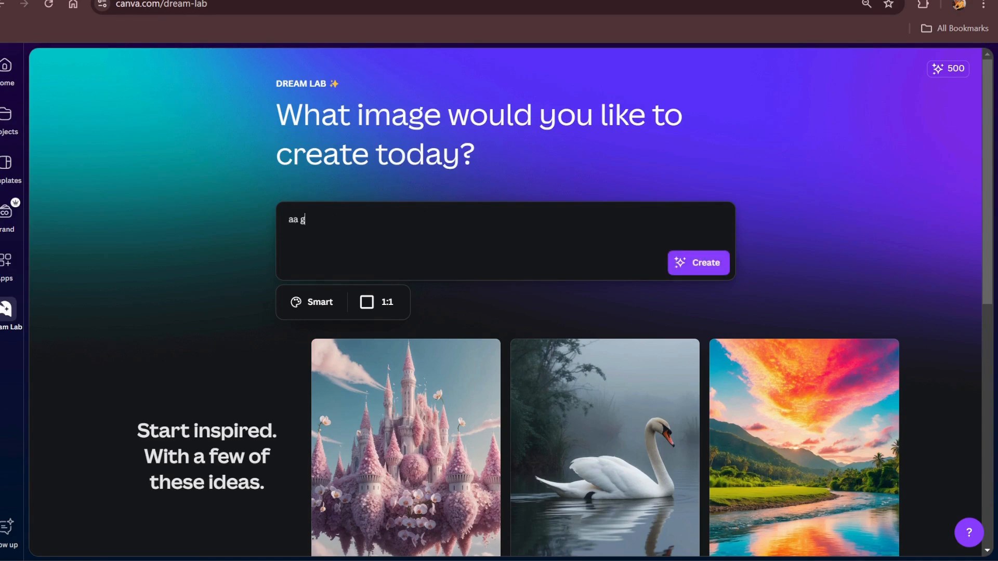
type("irl sleeping on the cocu")
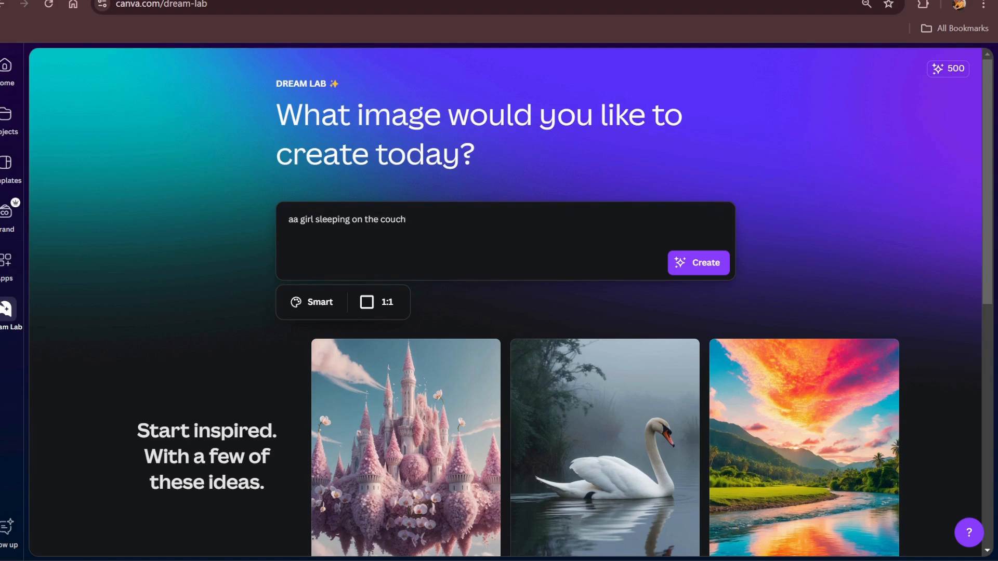
left_click(700, 263)
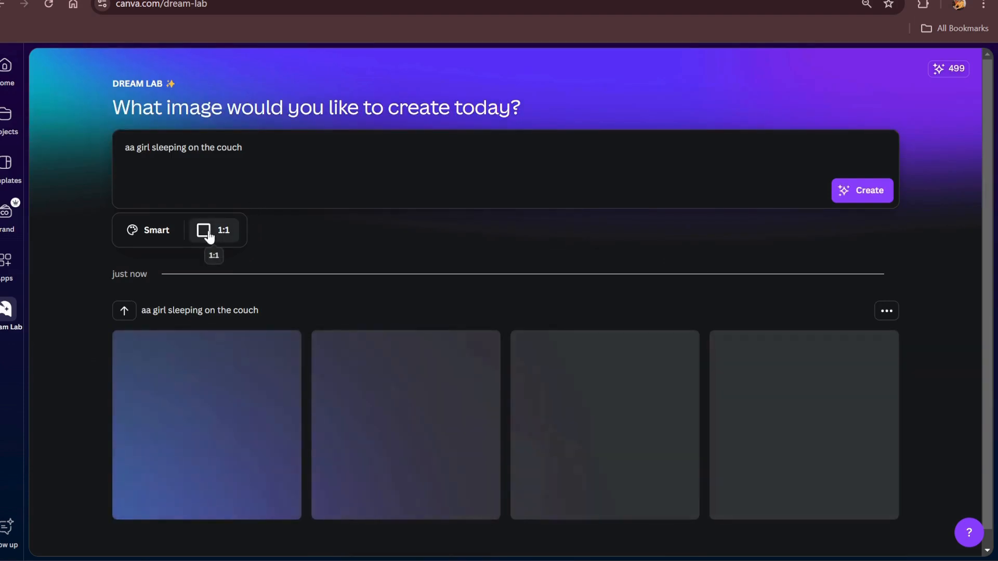
View the available aspect ratios without changing the 1:1 setting, and inspect the first generated image enlarged before closing it
left_click(210, 238)
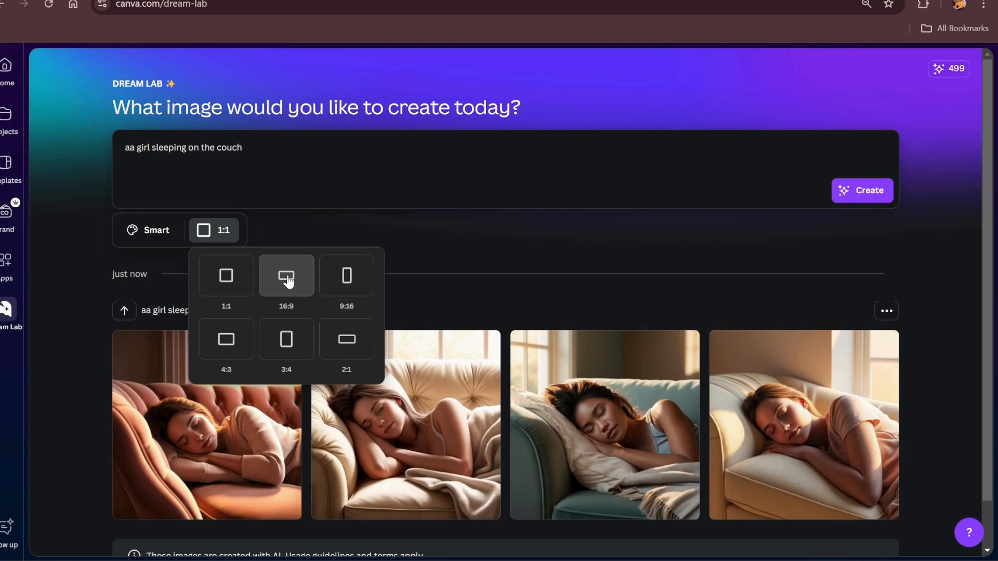
left_click(442, 254)
scroll(394, 403, "down", 1)
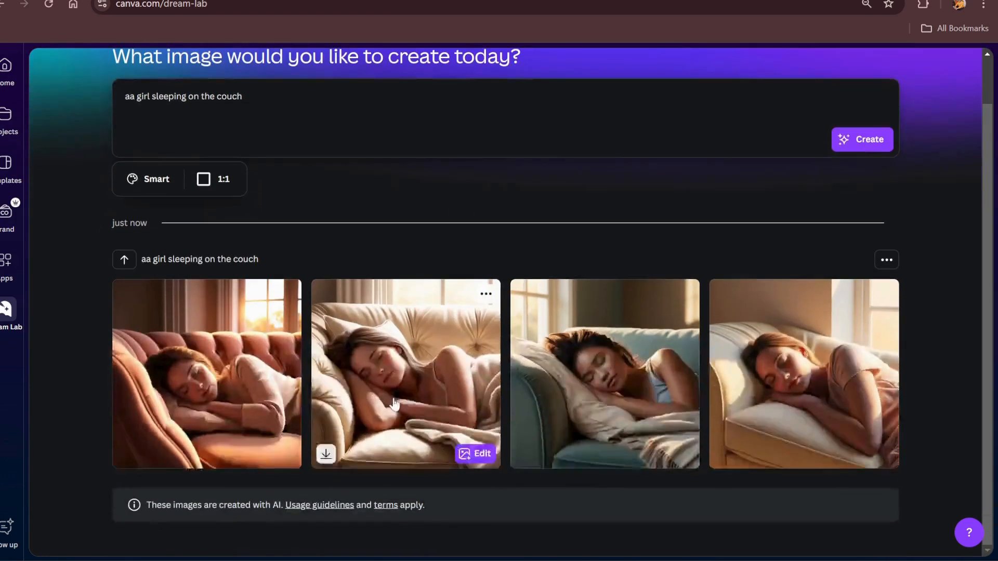
left_click(208, 394)
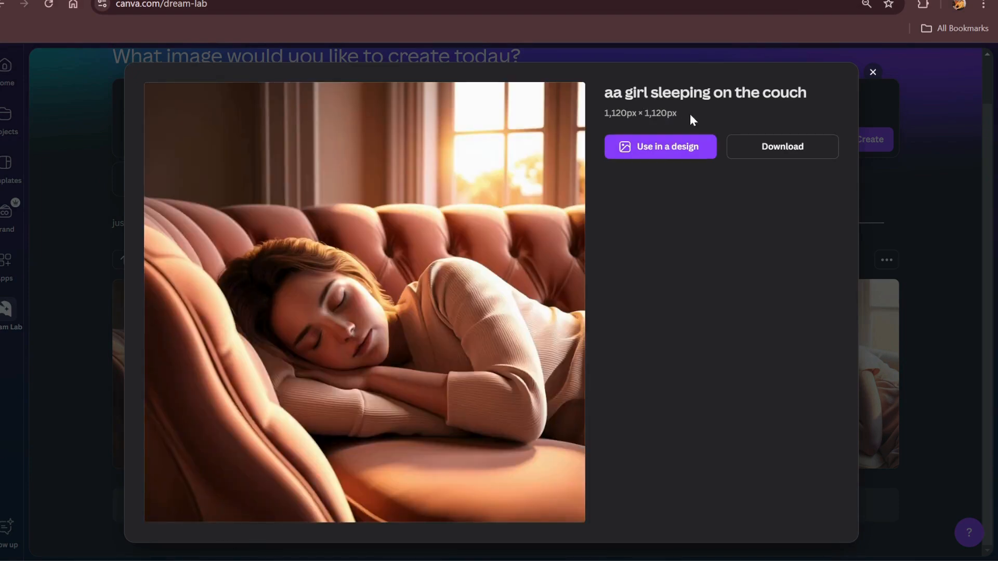
left_click(873, 72)
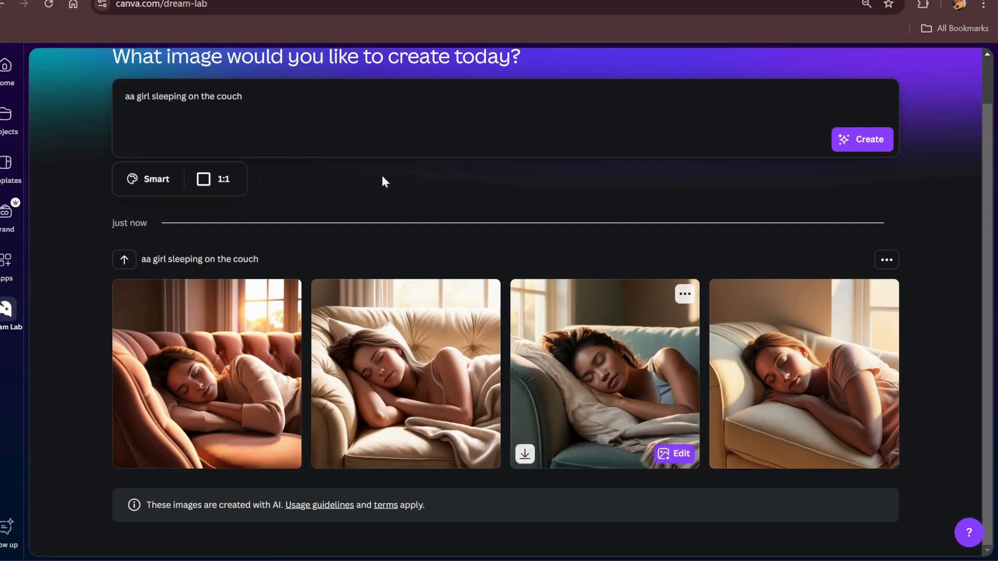
Change the Dream Lab prompt to "an african girl sleeping on the couch"
scroll(381, 178, "up", 2)
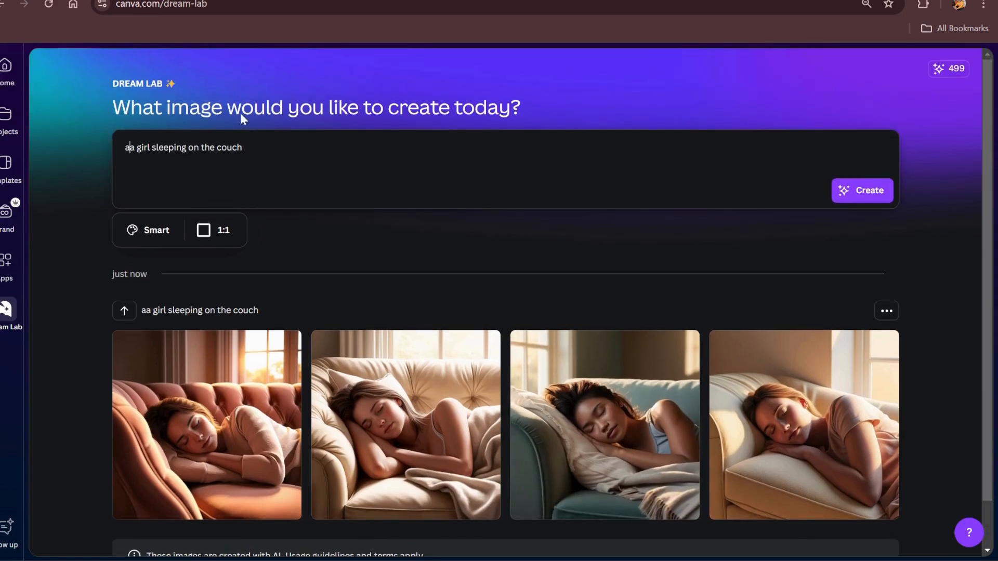
key("Delete")
type("n af")
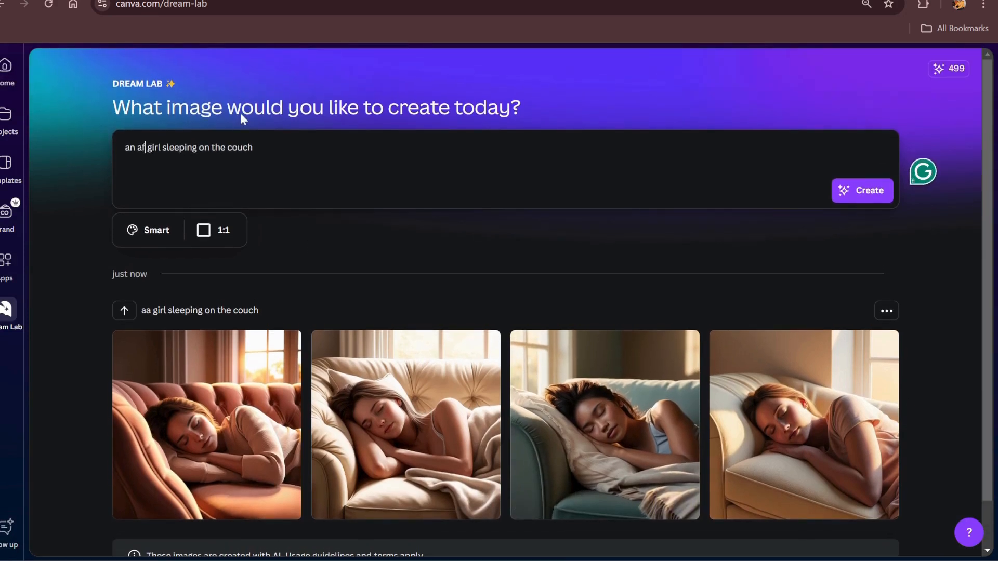
type("rican")
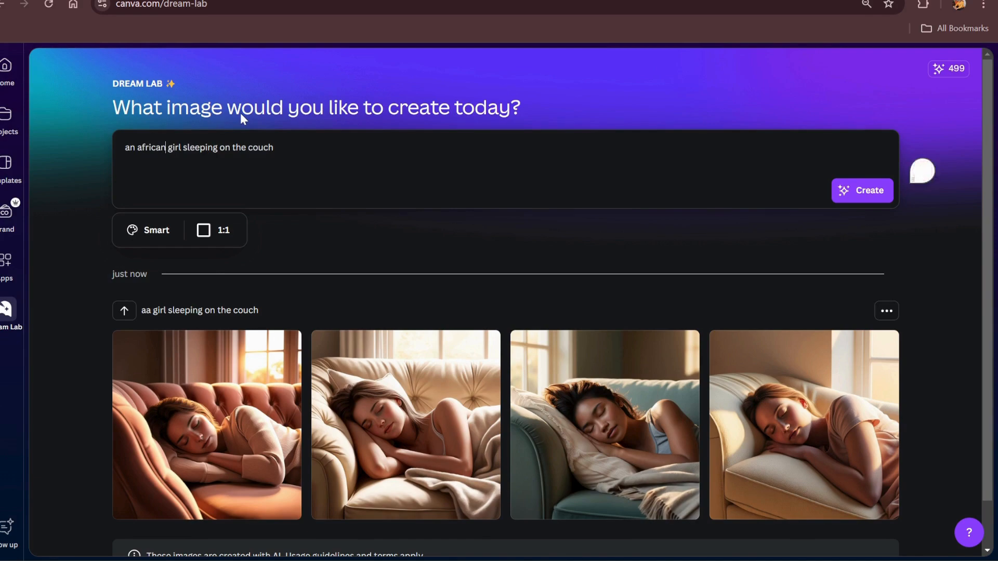
scroll(257, 201, "down", 1)
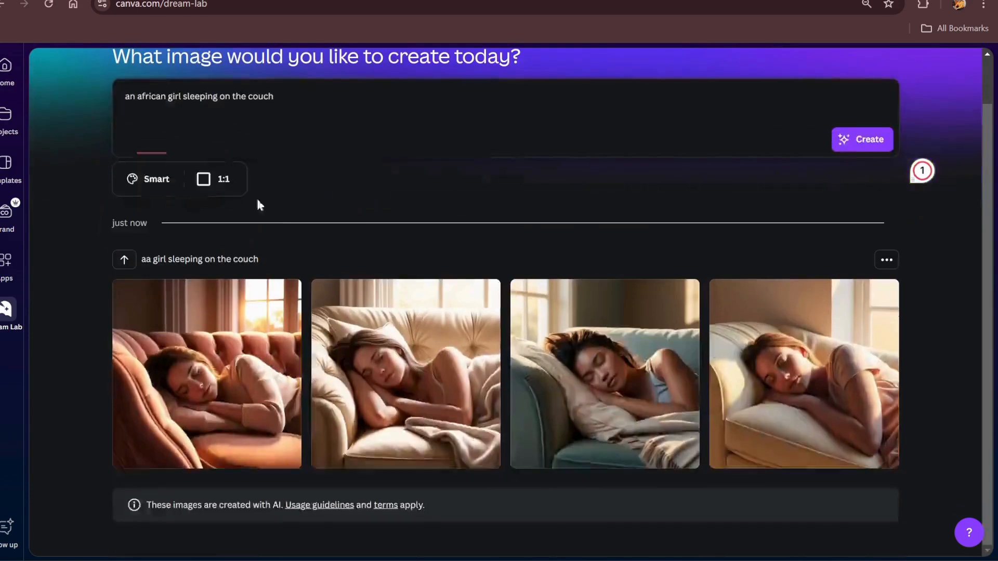
scroll(319, 265, "up", 1)
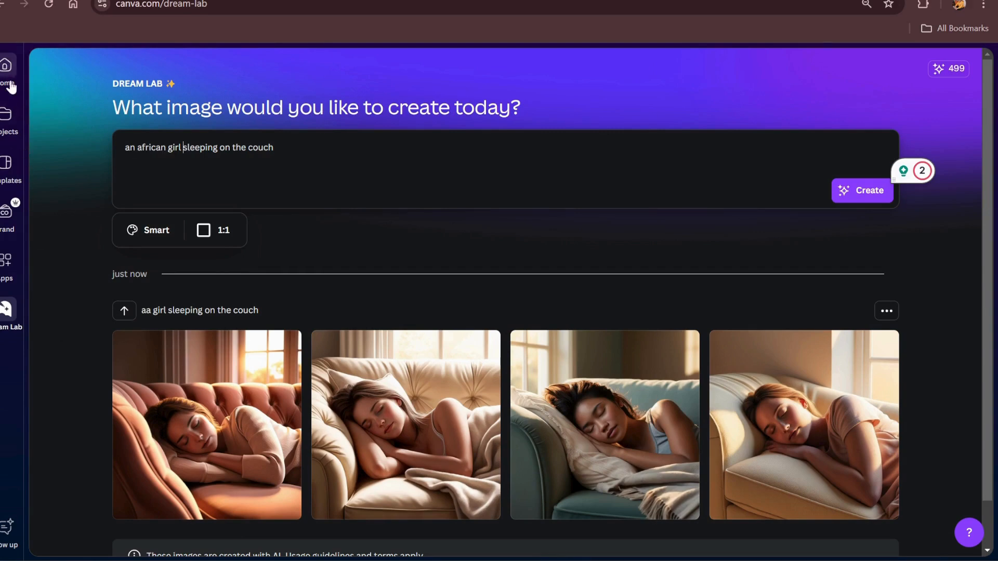
Return to the home page, open the Trash and look through the deleted designs
left_click(6, 67)
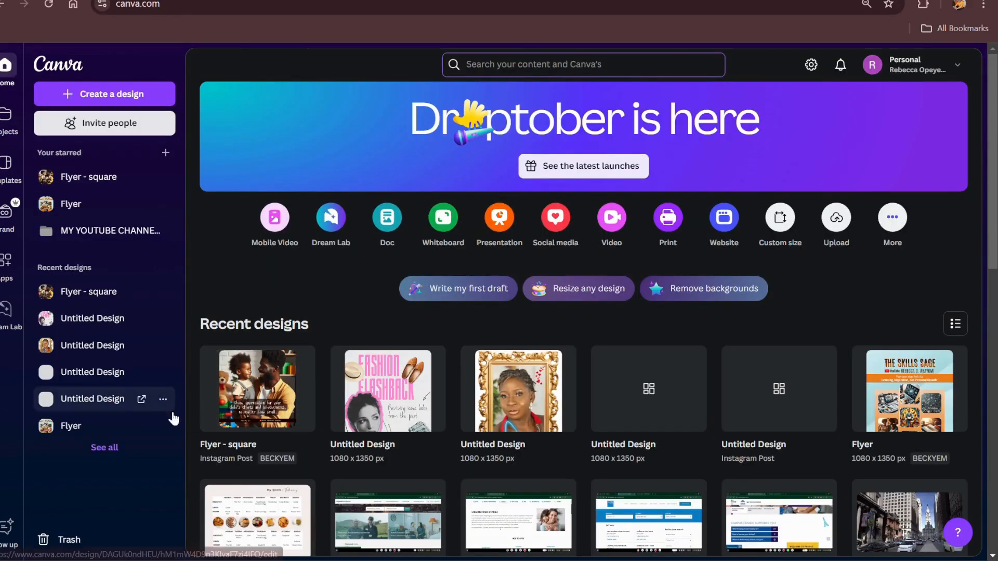
left_click(70, 543)
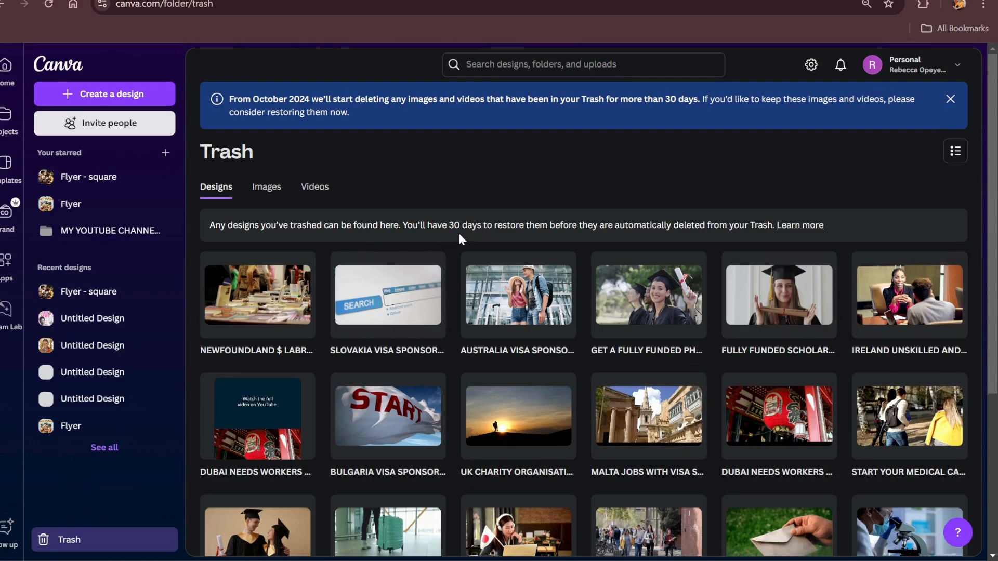
scroll(645, 358, "down", 4)
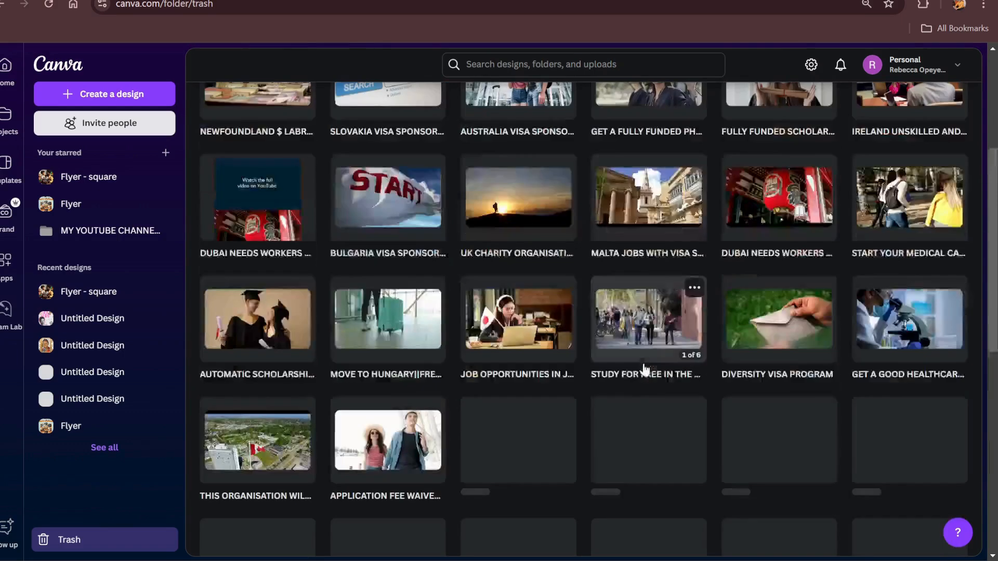
scroll(415, 329, "up", 5)
scroll(427, 328, "down", 5)
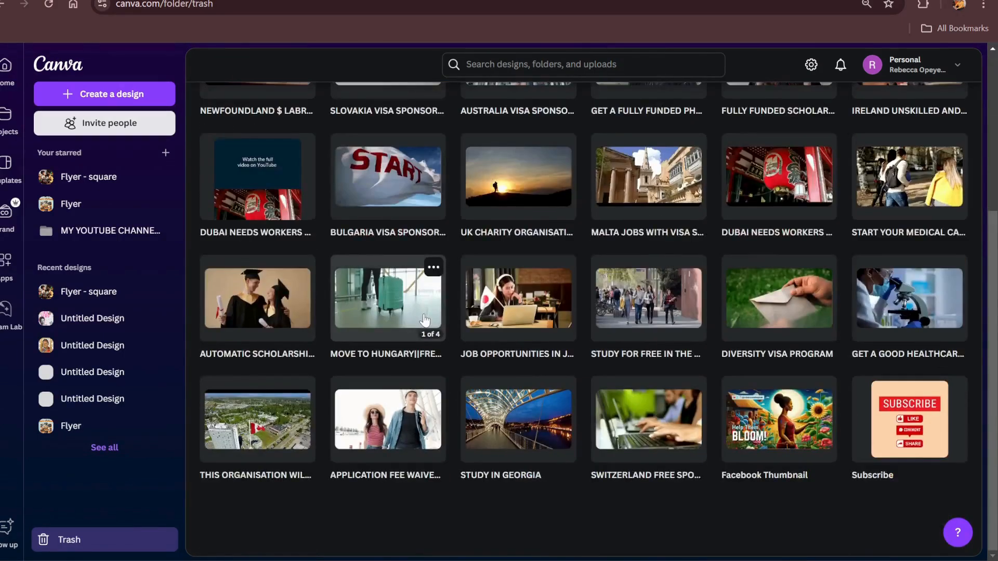
scroll(425, 320, "up", 5)
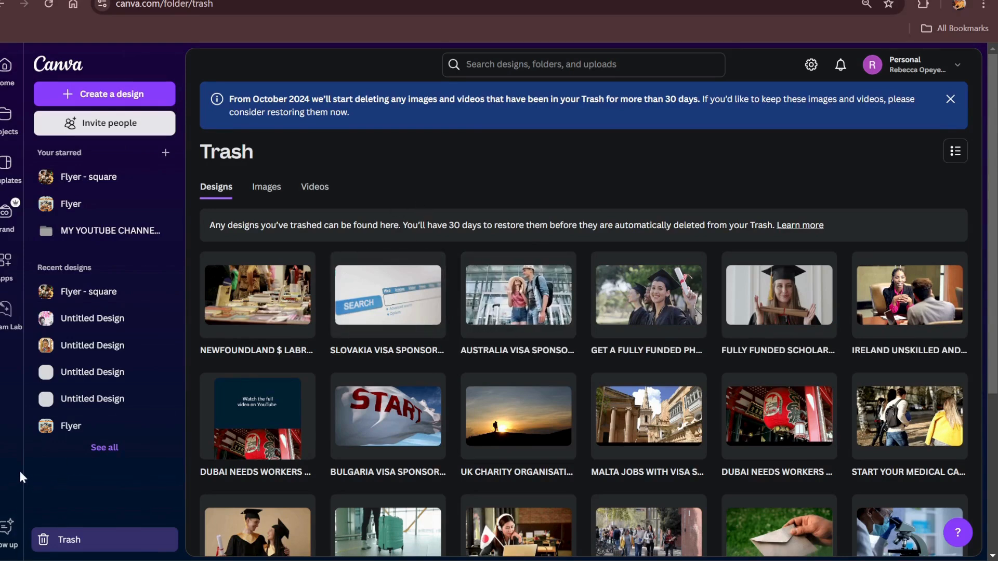
Go back to the home page, start creating a design and browse the suggested design types
left_click(6, 65)
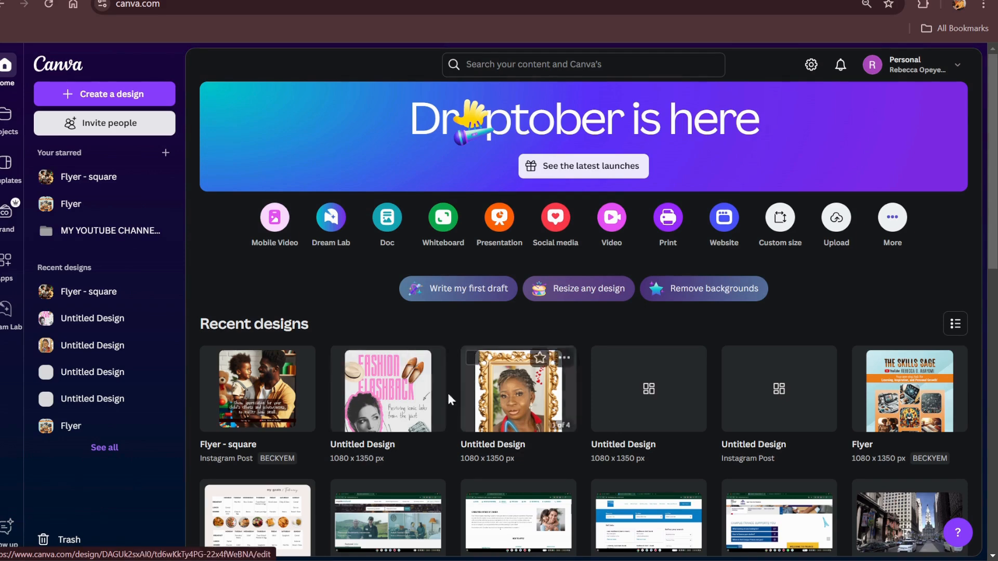
left_click(275, 221)
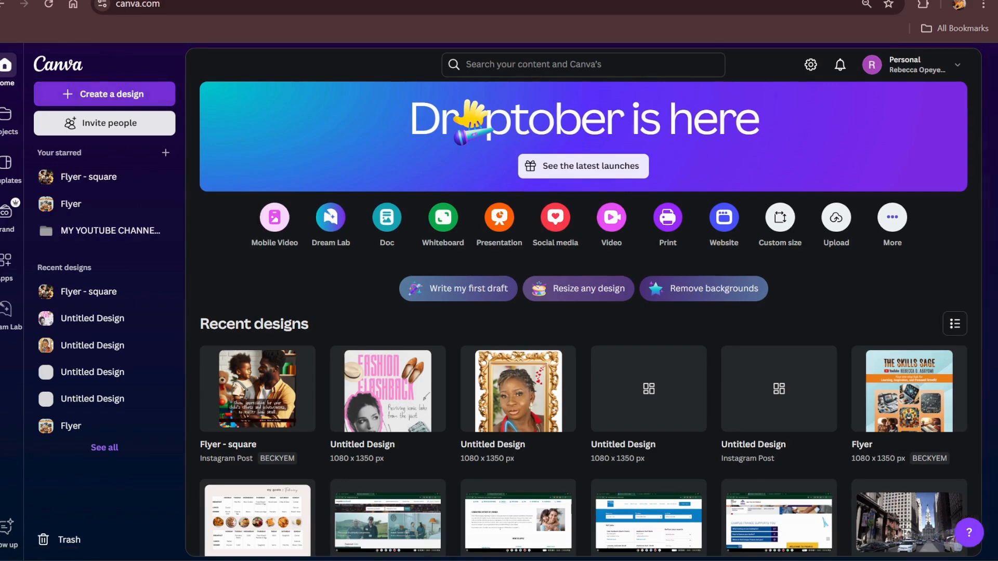
left_click(112, 97)
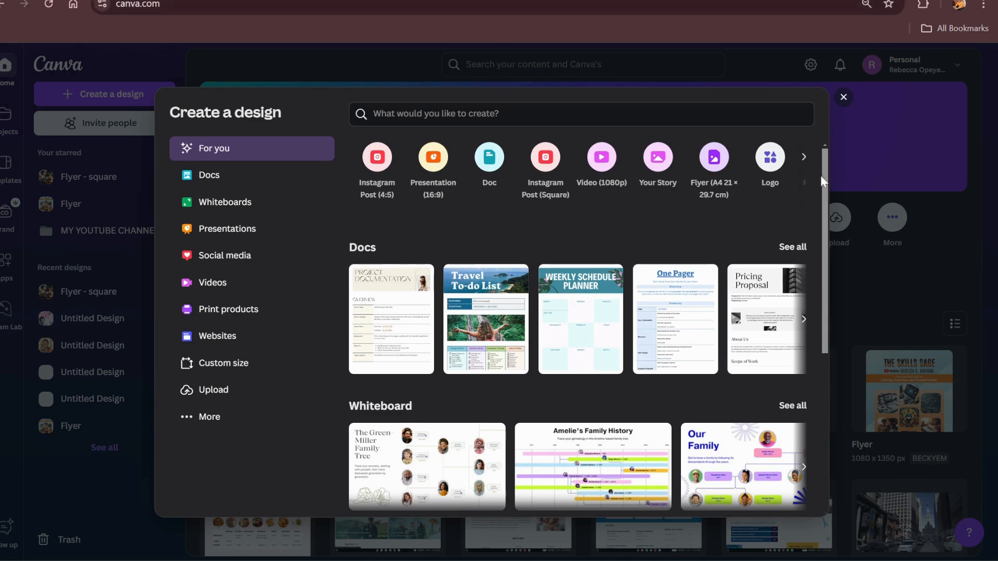
left_click(806, 163)
left_click(806, 164)
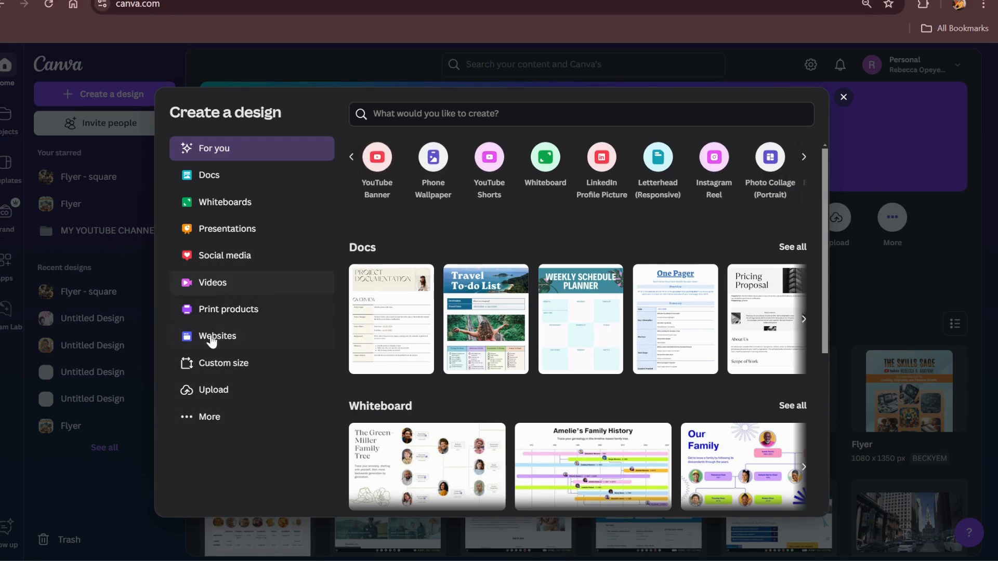
Create a new custom-size design 45 in wide and 60 in high
left_click(221, 365)
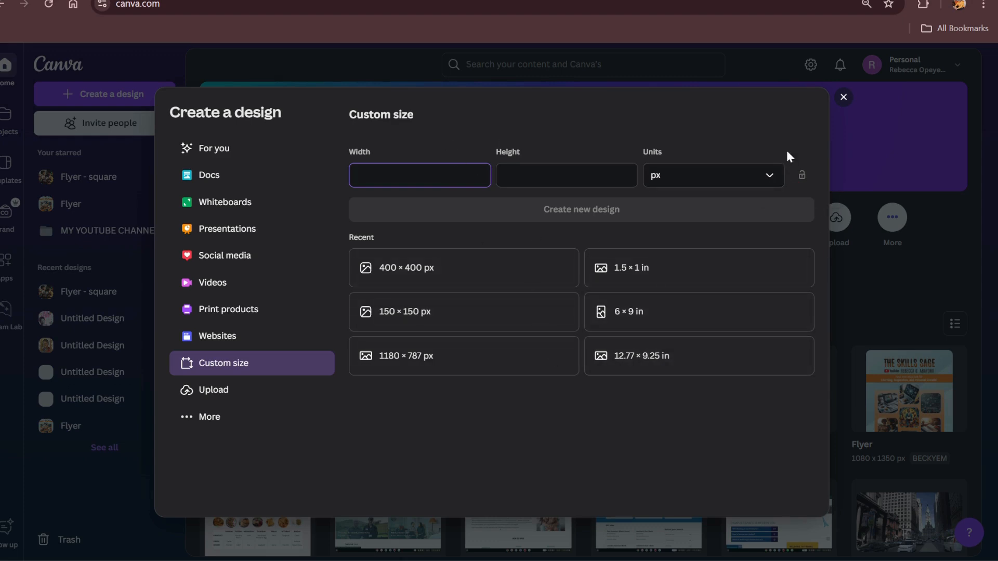
left_click(768, 177)
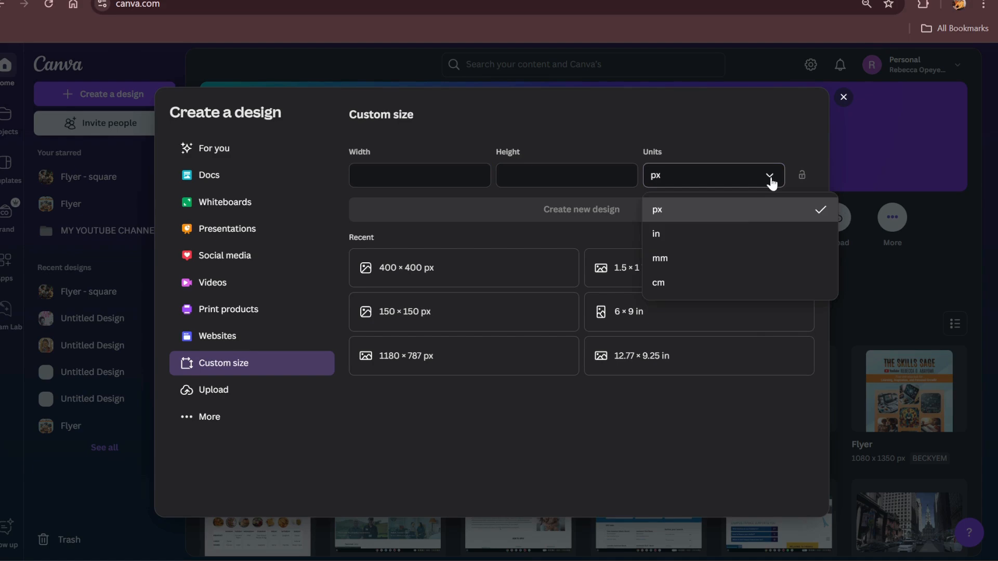
left_click(728, 243)
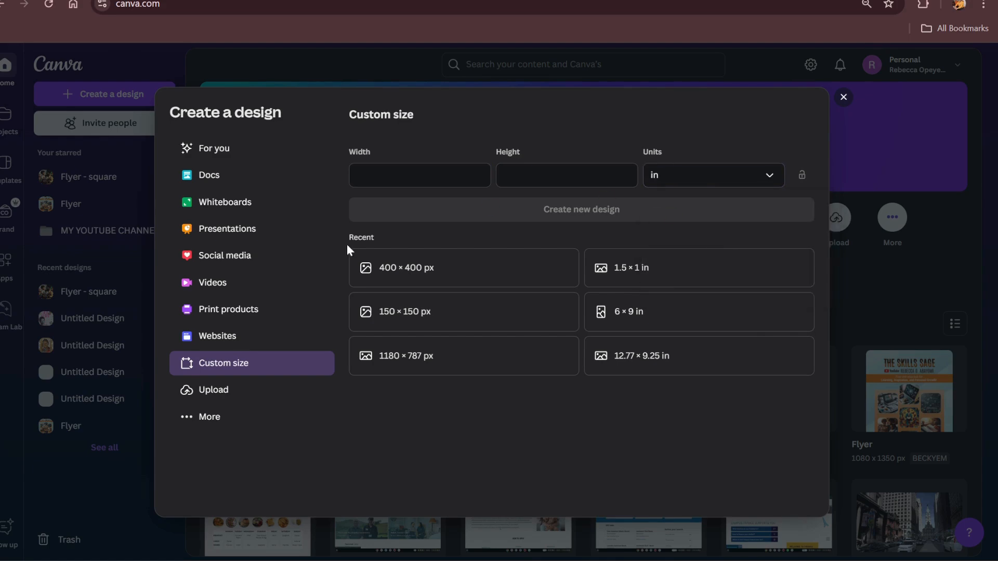
left_click(403, 177)
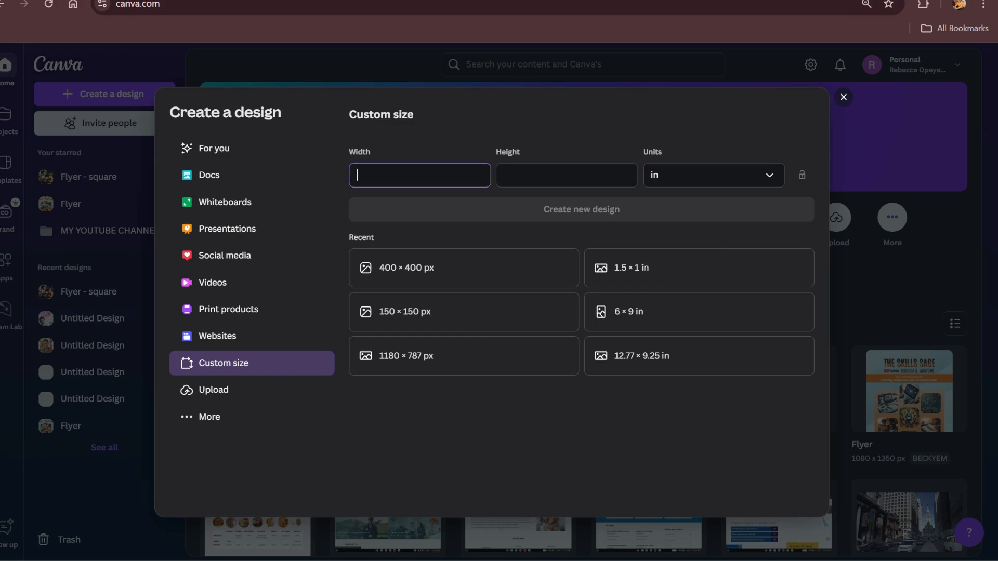
type("45")
key("Tab")
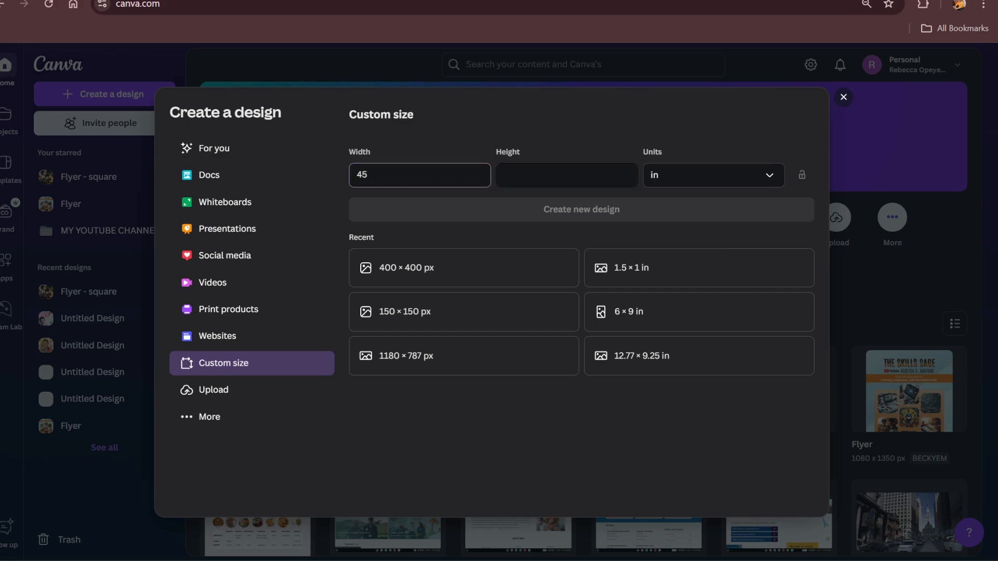
type("60")
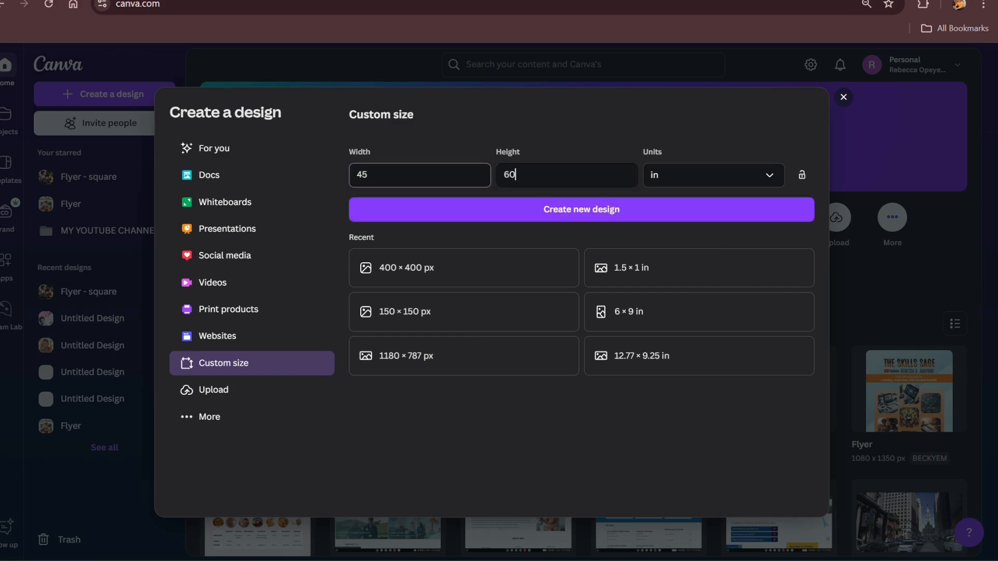
left_click(604, 213)
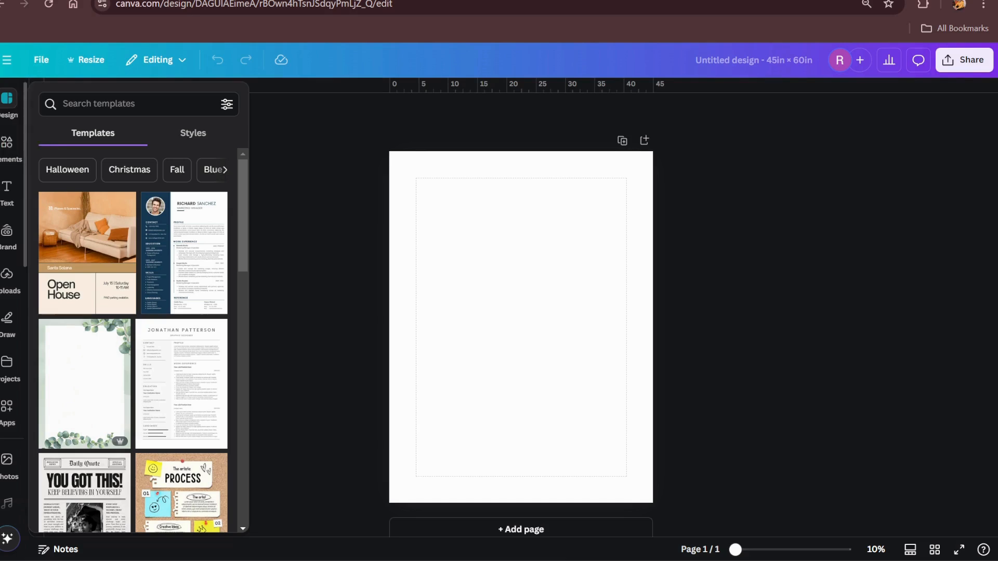
Rename the untitled 45 × 60 in design as "New design"
left_click(39, 57)
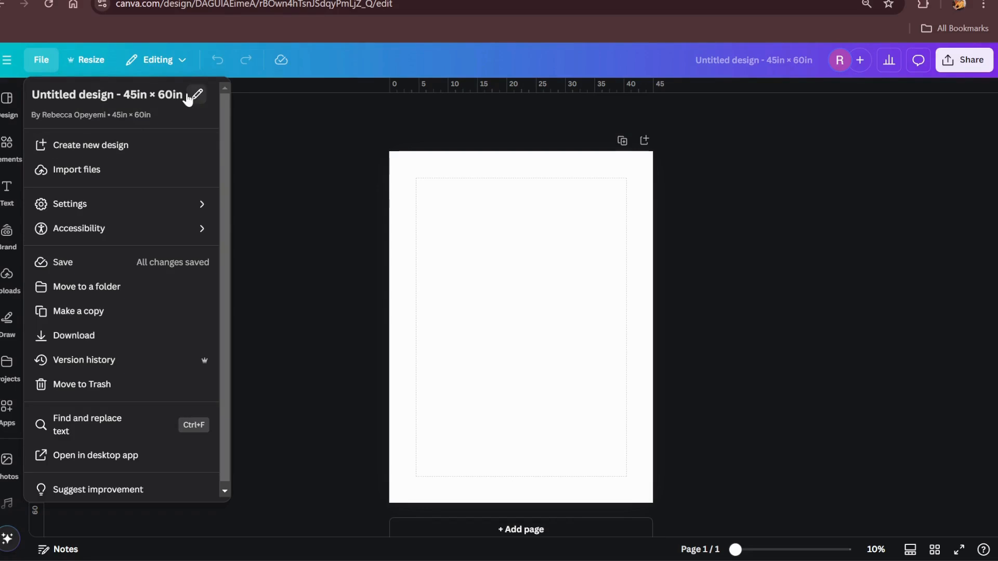
left_click(413, 194)
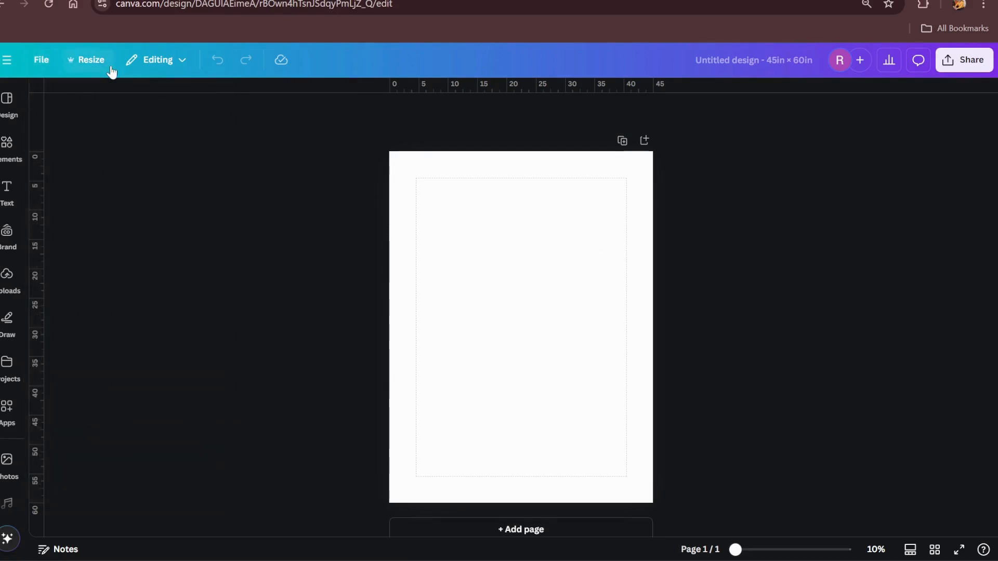
left_click(788, 63)
key("BackSpace")
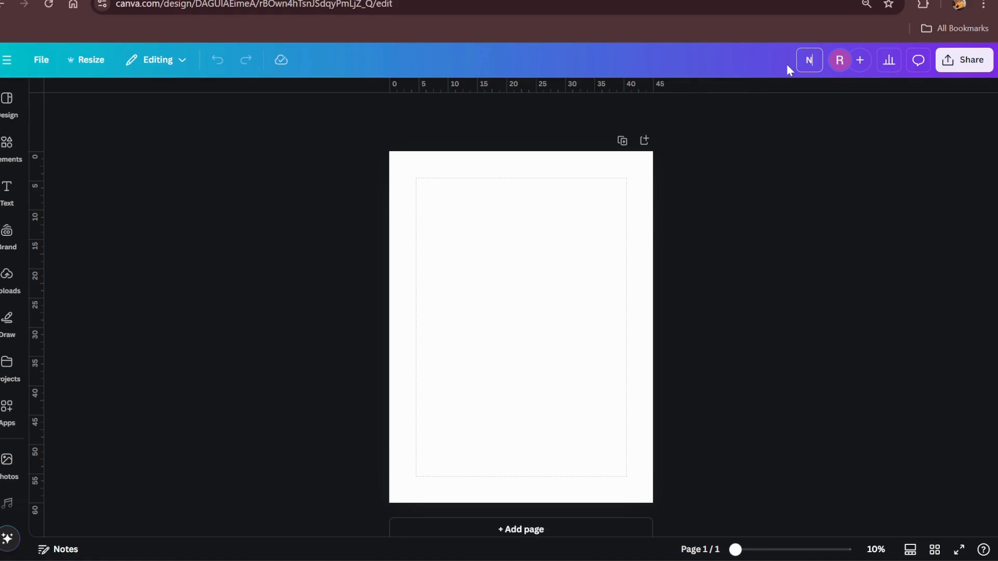
type("ew design")
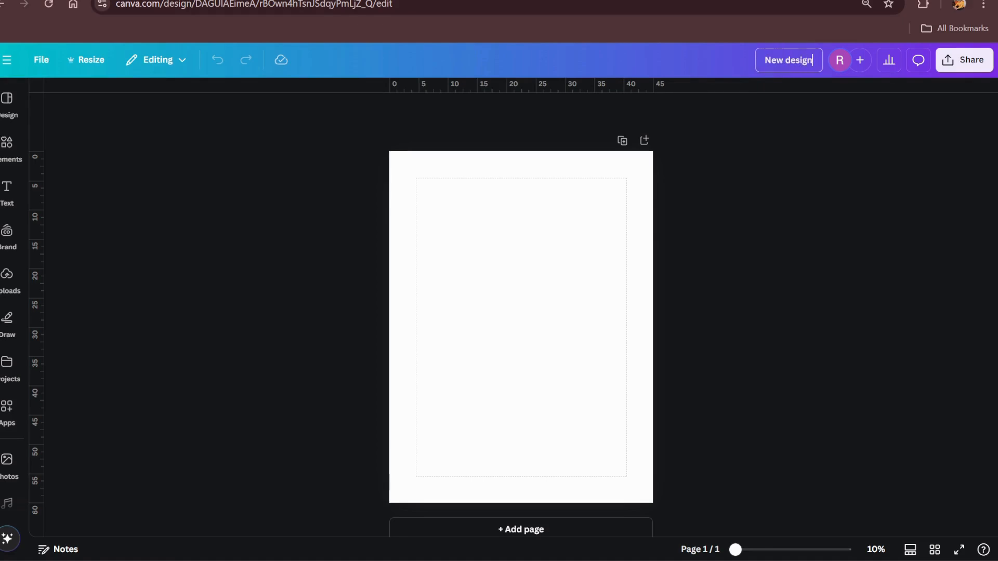
left_click(788, 161)
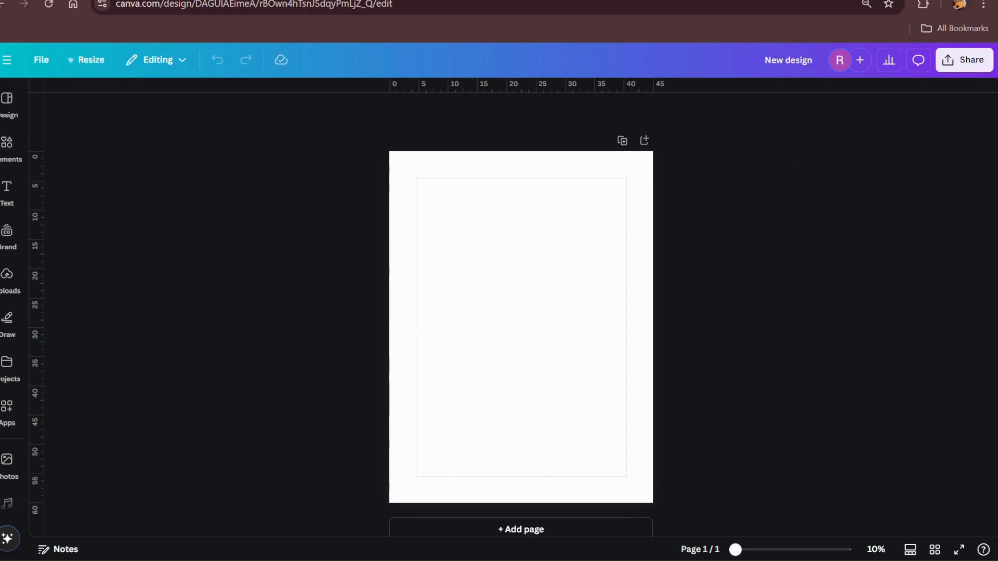
Browse the existing folders as a destination for the design and move it into a new folder named "Banner"
left_click(40, 59)
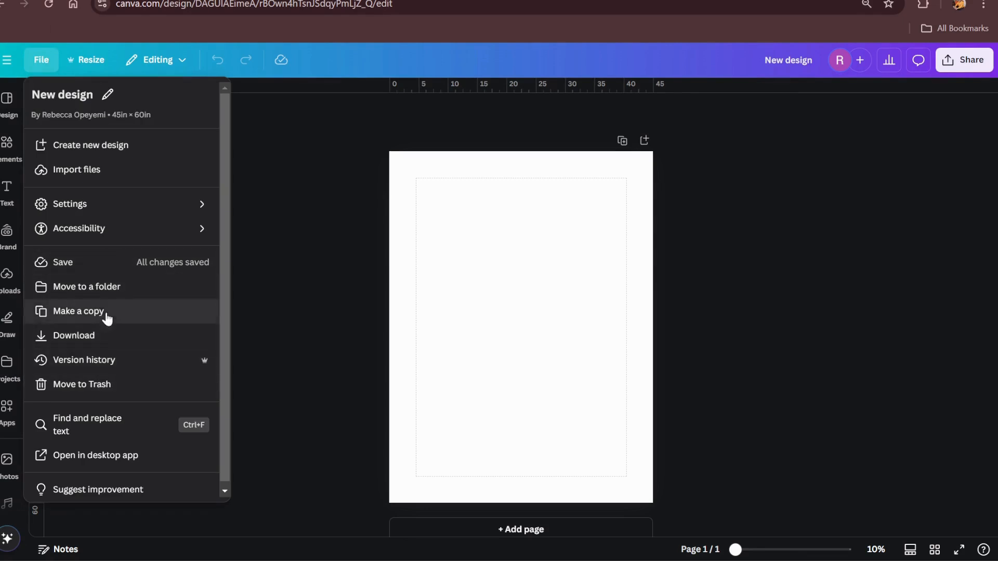
left_click(110, 289)
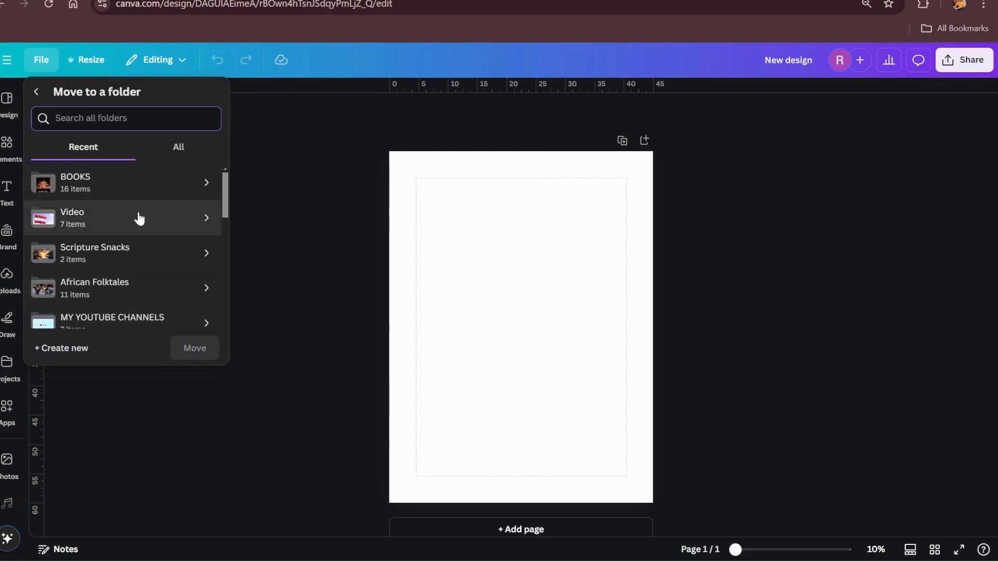
scroll(138, 221, "down", 5)
scroll(140, 223, "down", 6)
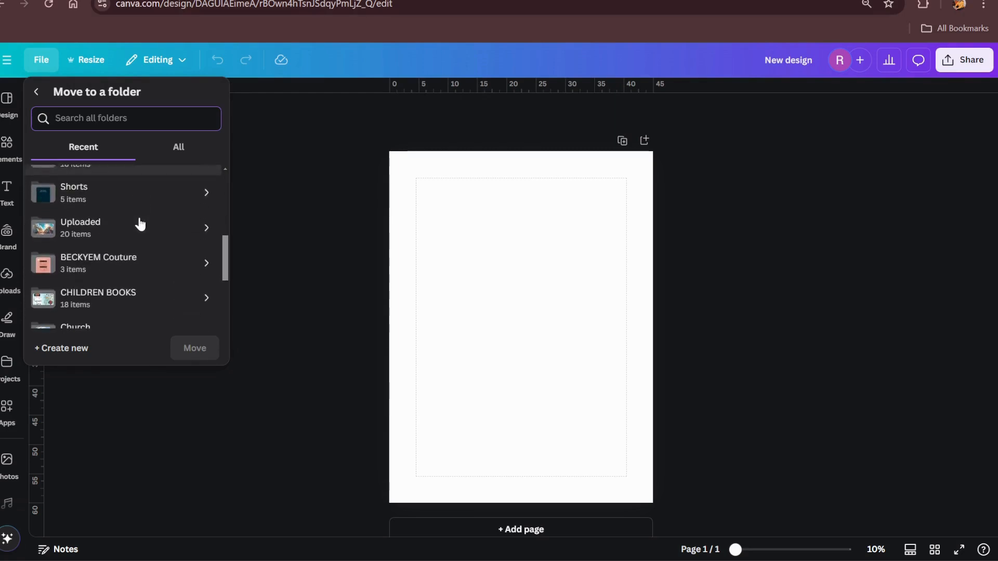
scroll(140, 224, "up", 4)
scroll(136, 223, "up", 4)
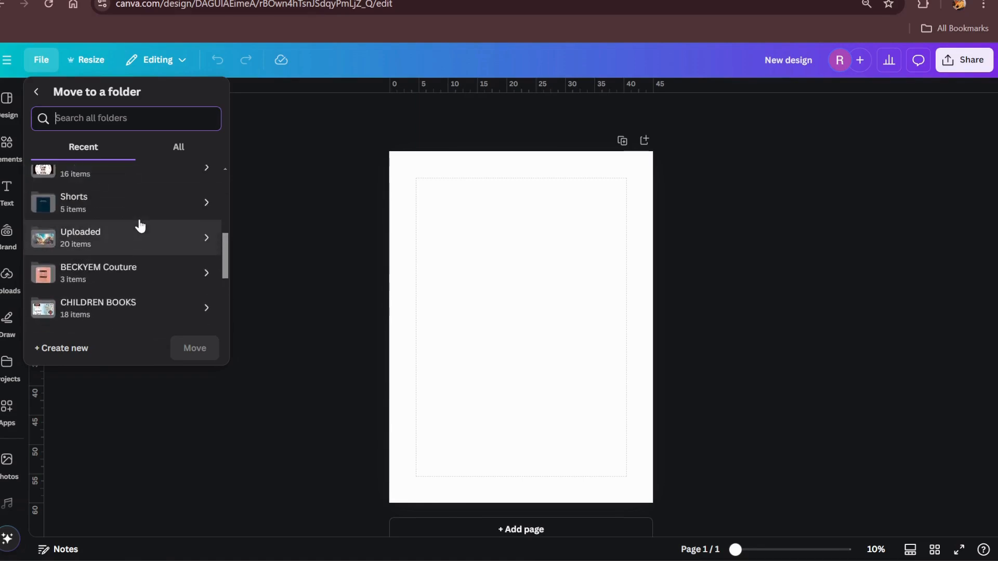
scroll(104, 270, "down", 5)
scroll(114, 254, "down", 6)
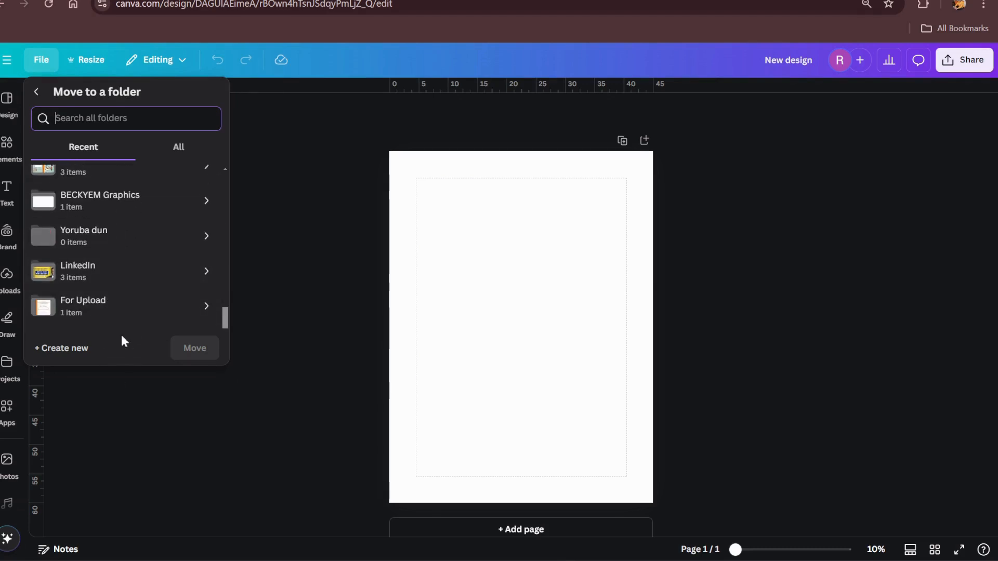
left_click(74, 350)
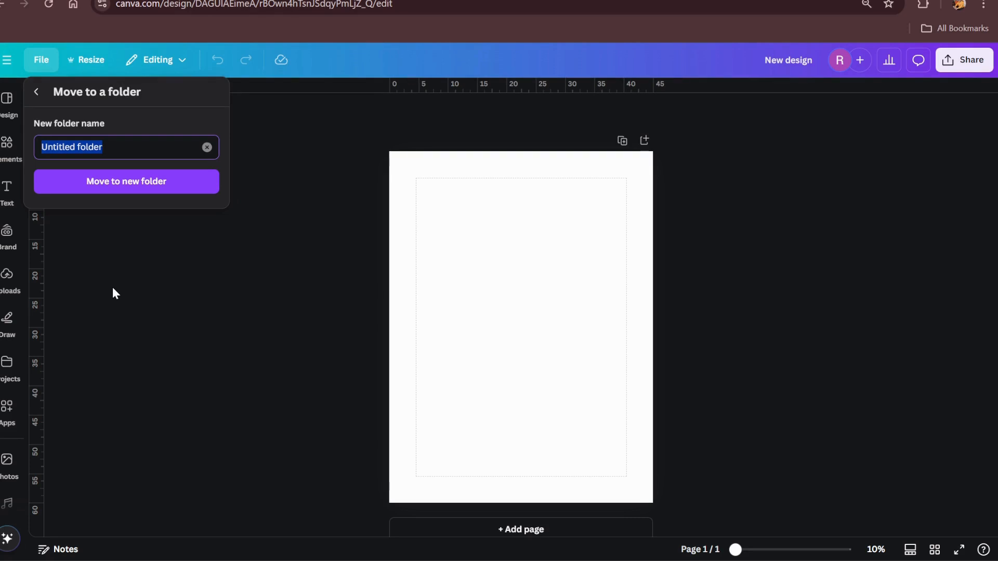
type("Banner")
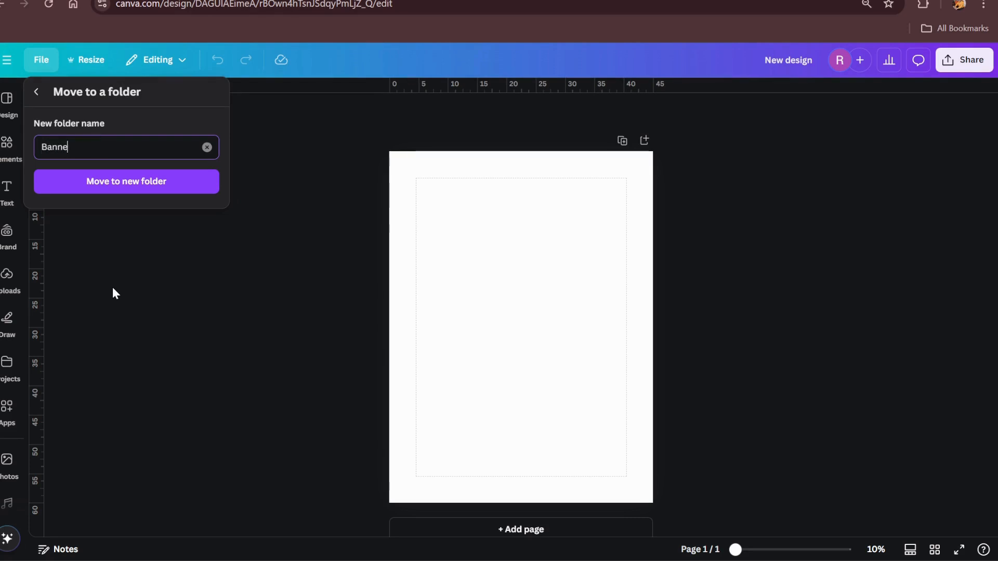
left_click(145, 192)
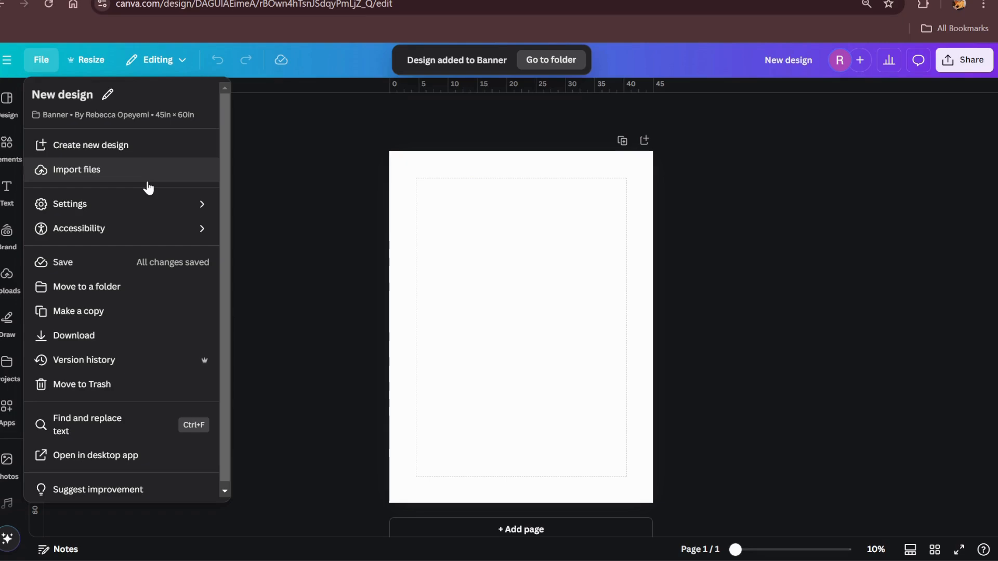
left_click(342, 180)
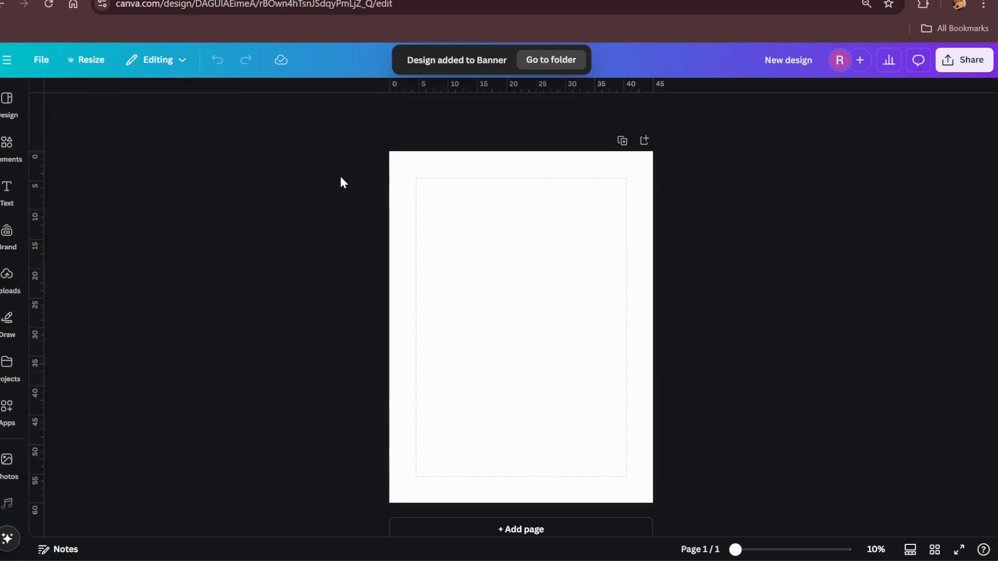
Open Canva in a new browser tab and look through the folders in Projects
key("ctrl+t")
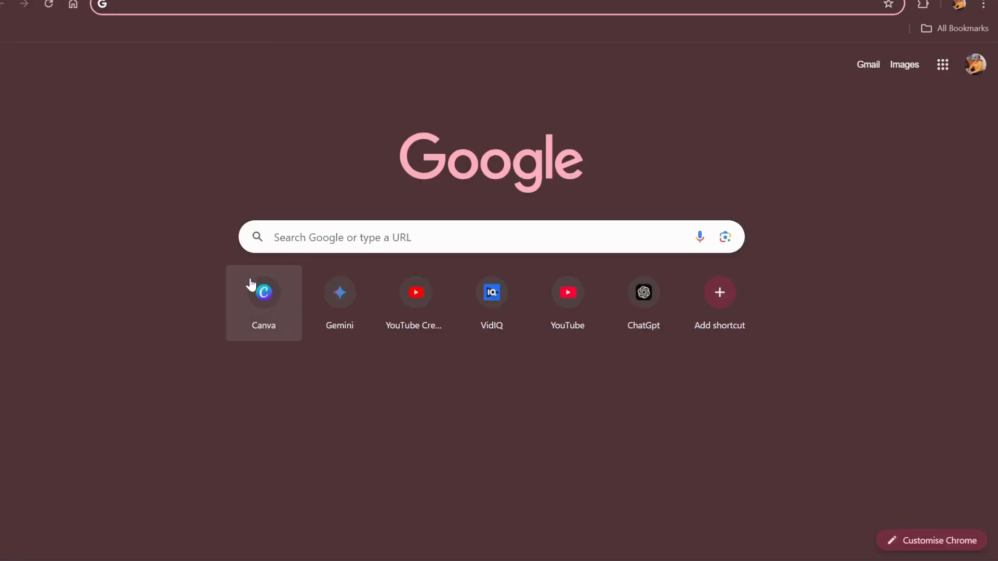
left_click(264, 302)
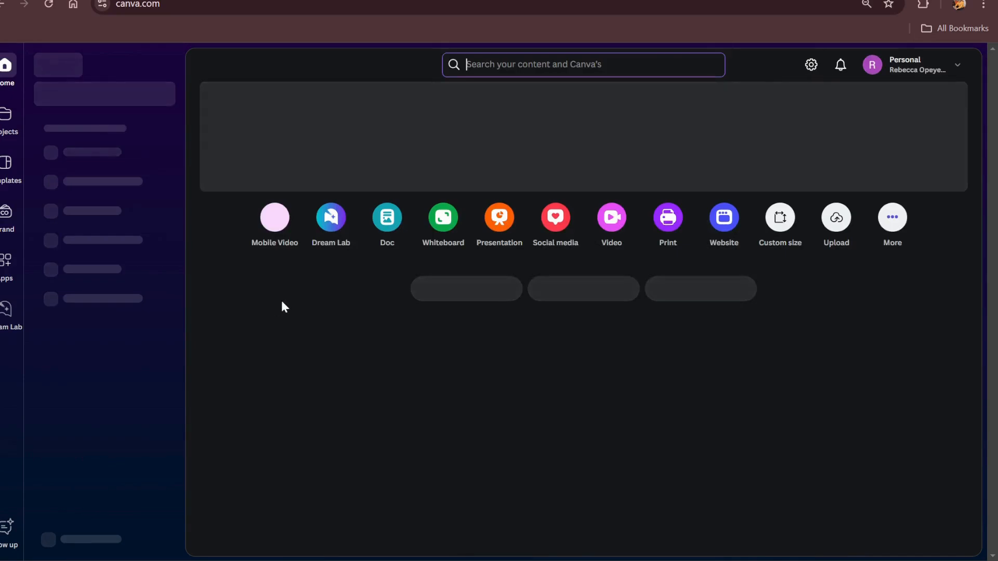
left_click(6, 115)
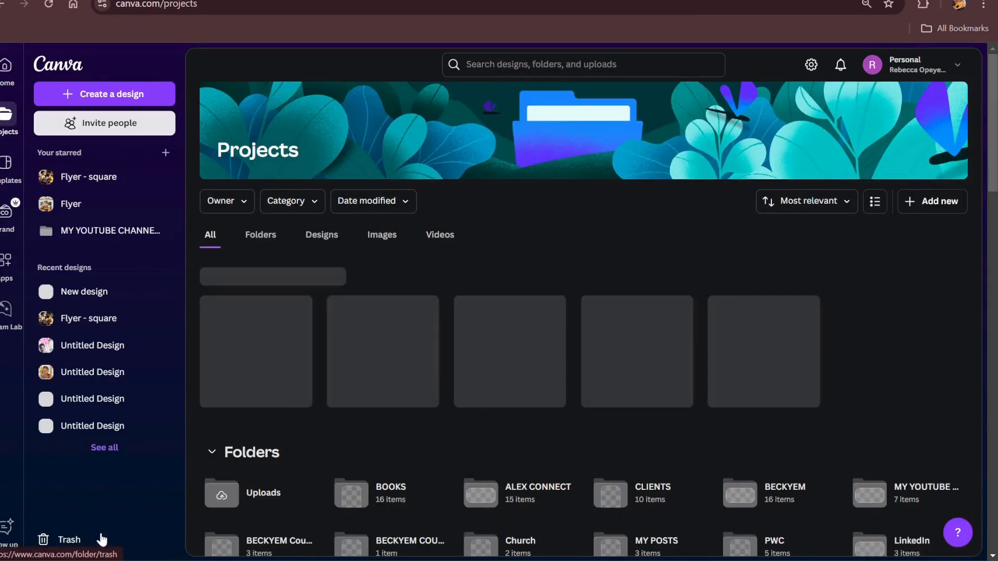
left_click(262, 237)
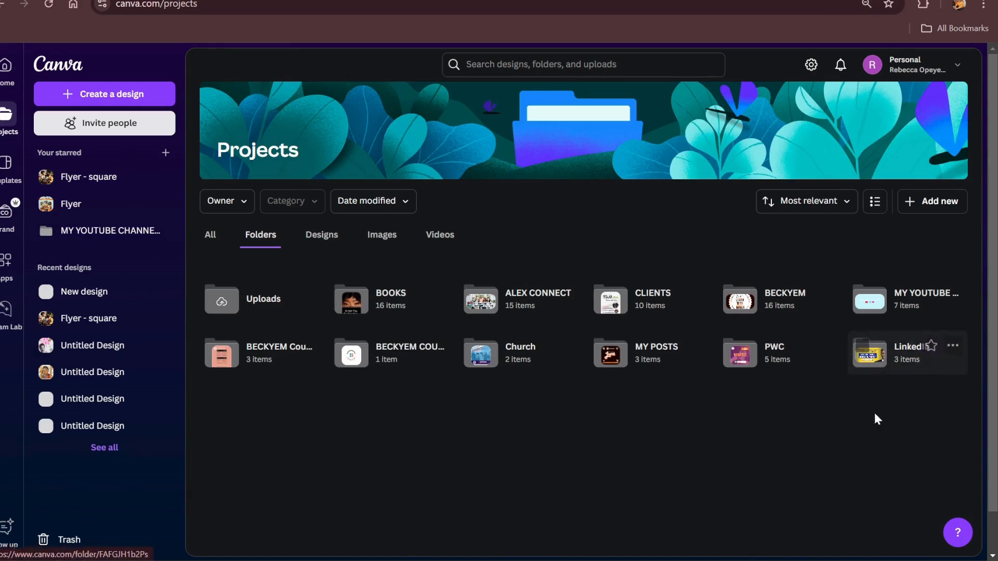
scroll(863, 424, "down", 2)
scroll(348, 268, "up", 2)
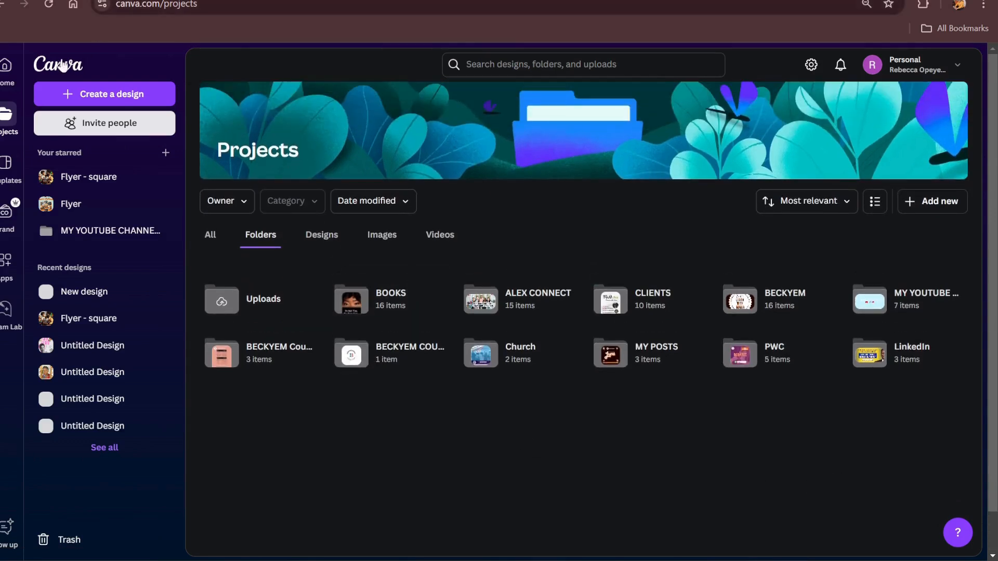
Reload the Projects page, list only the folders and open the Banner folder
left_click(50, 5)
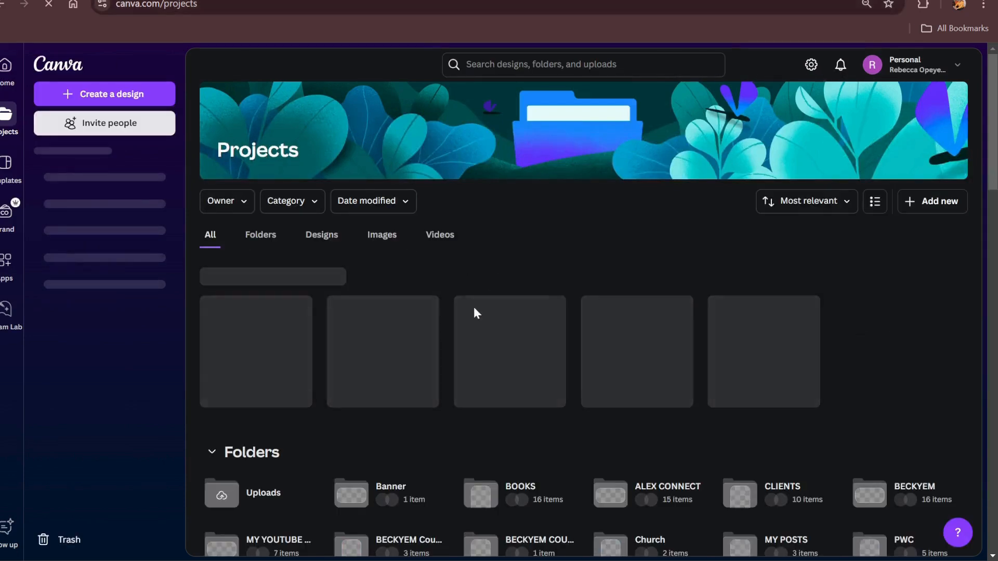
left_click(265, 237)
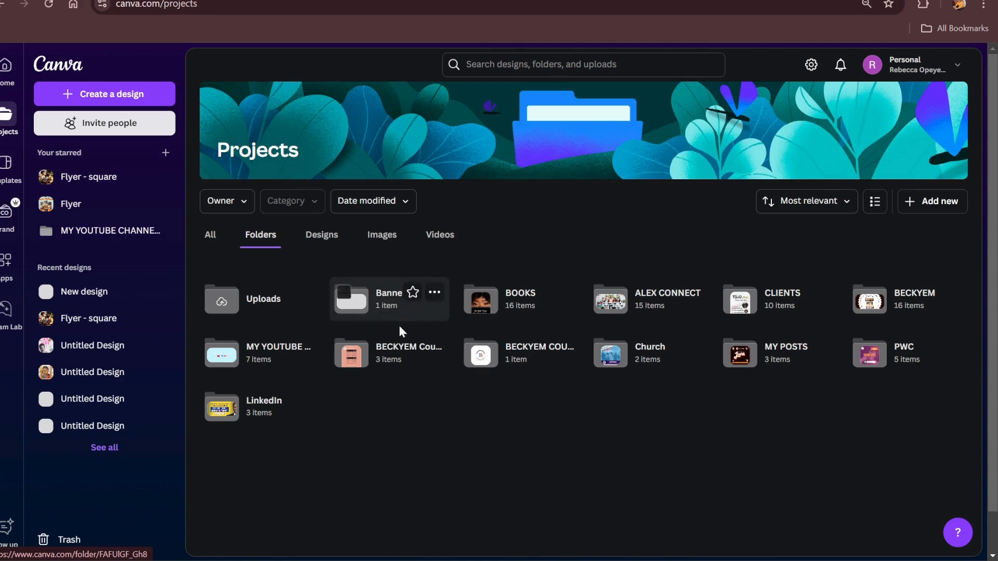
left_click(383, 298)
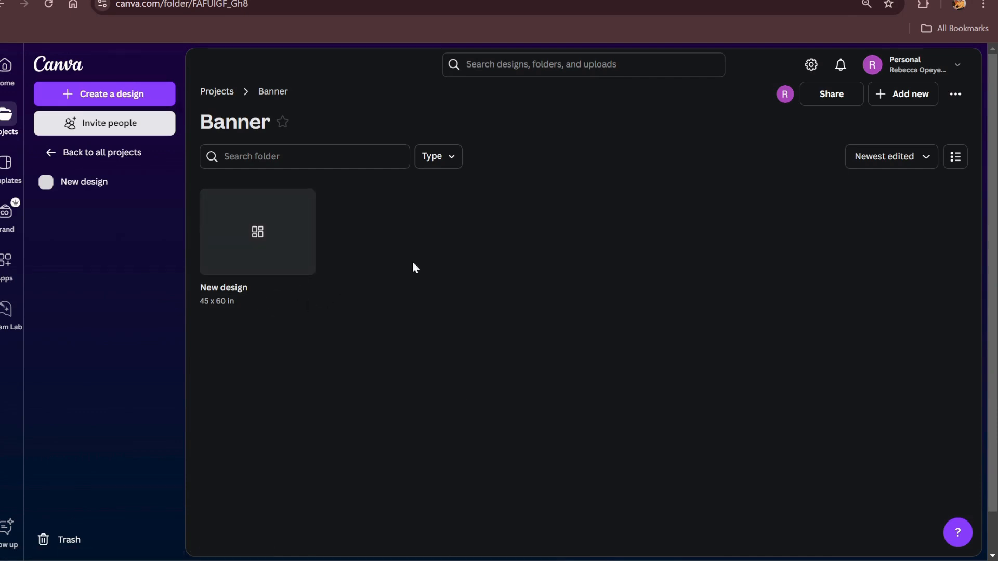
Return to the New design editor and look over the file options
left_click(2, 4)
left_click(3, 4)
left_click(3, 4)
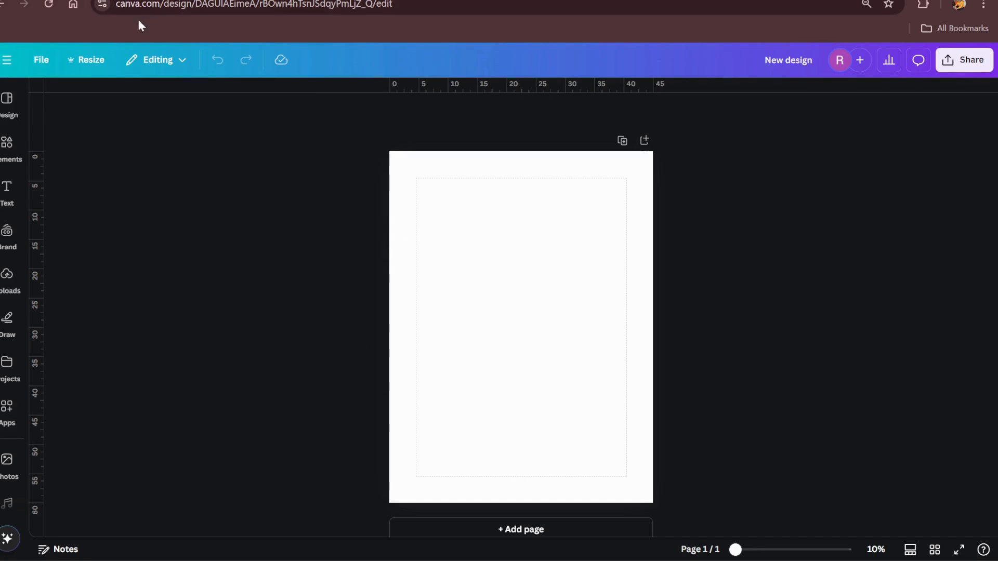
left_click(41, 72)
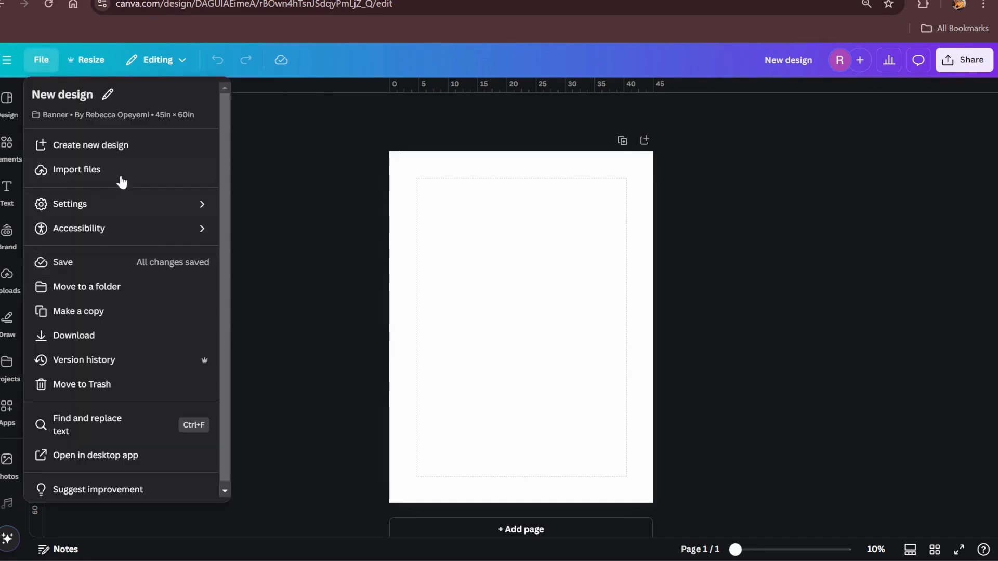
left_click(541, 238)
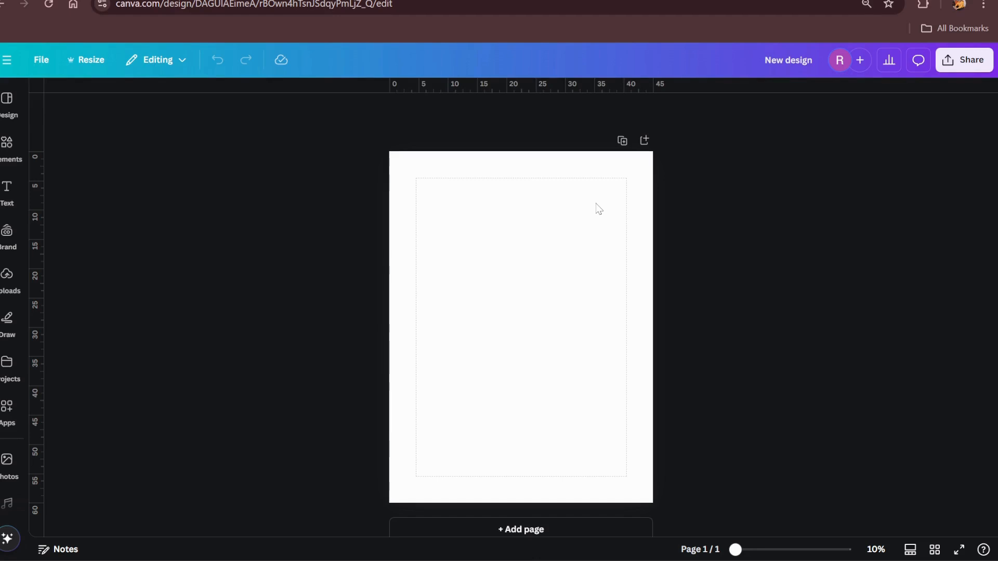
Turn the page margins off and back on in the design's settings
left_click(40, 60)
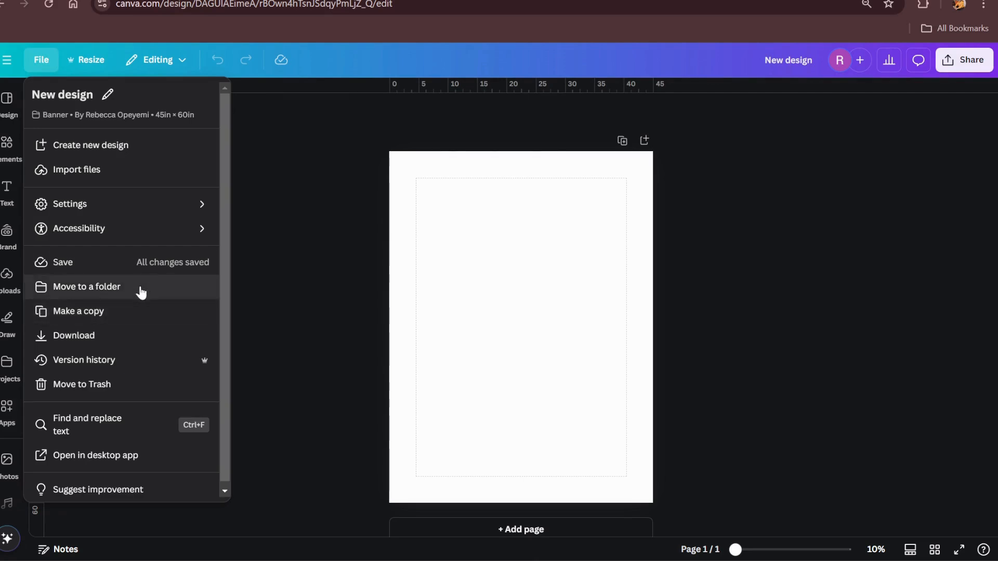
mouse_move(137, 213)
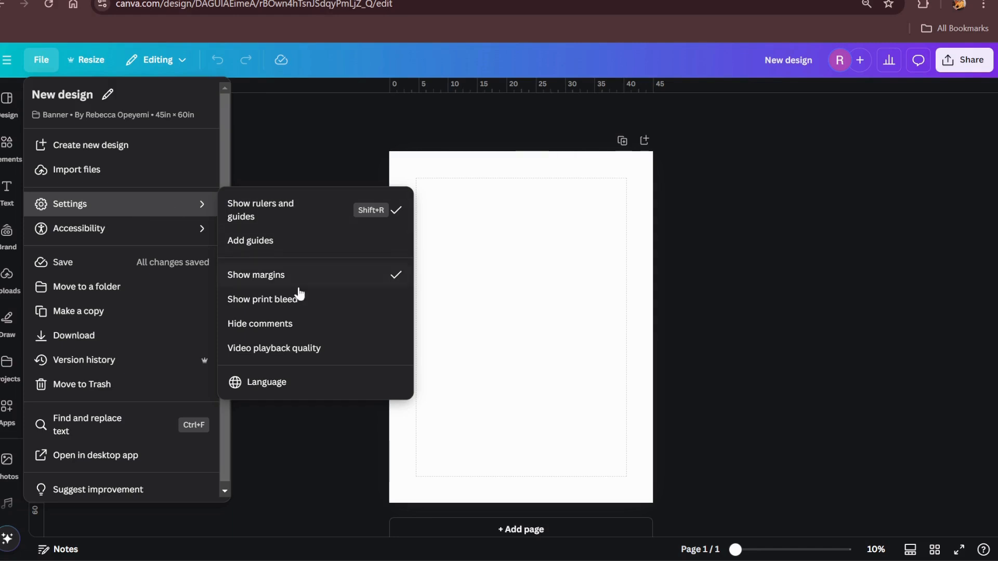
left_click(284, 275)
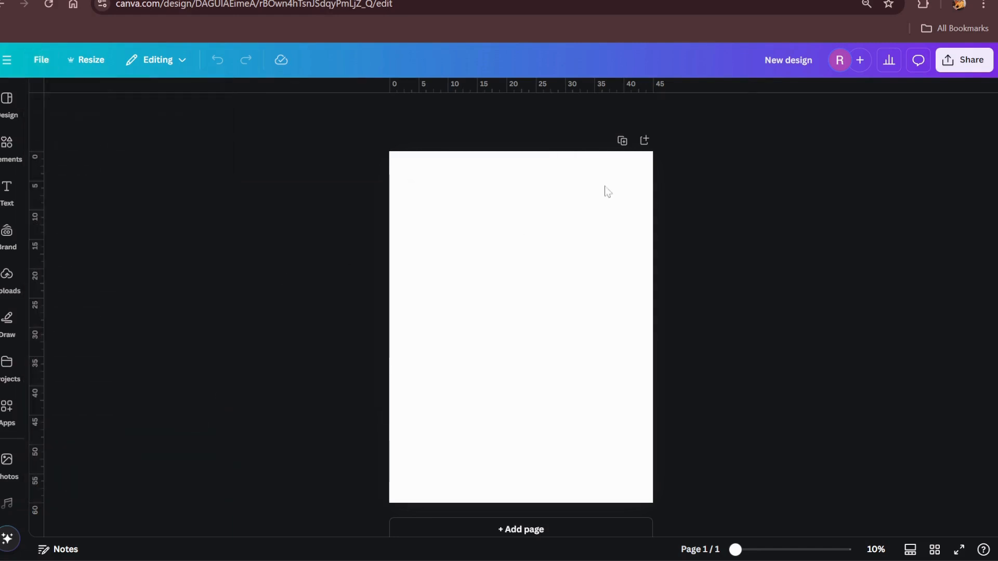
scroll(635, 213, "up", 2)
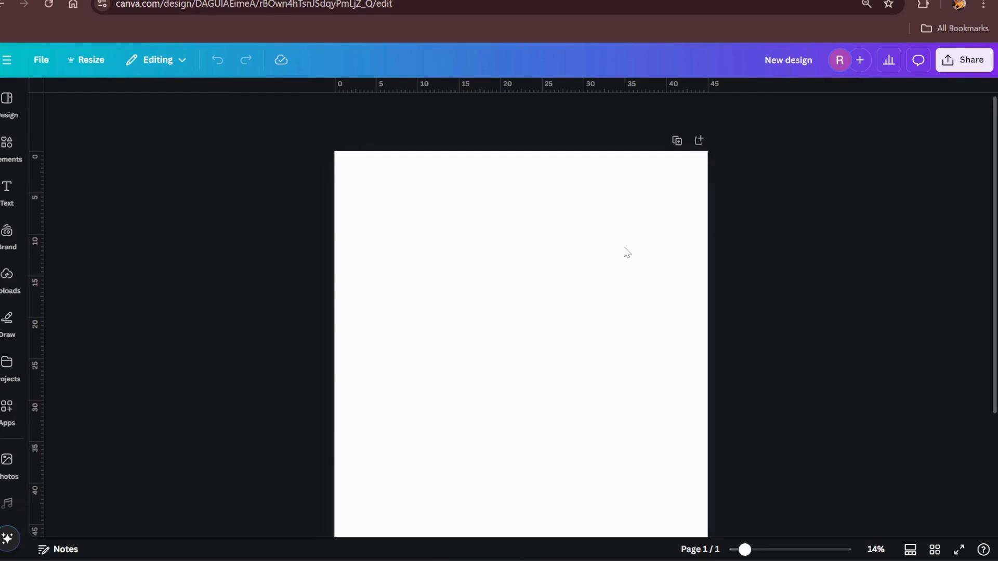
left_click(42, 60)
mouse_move(100, 208)
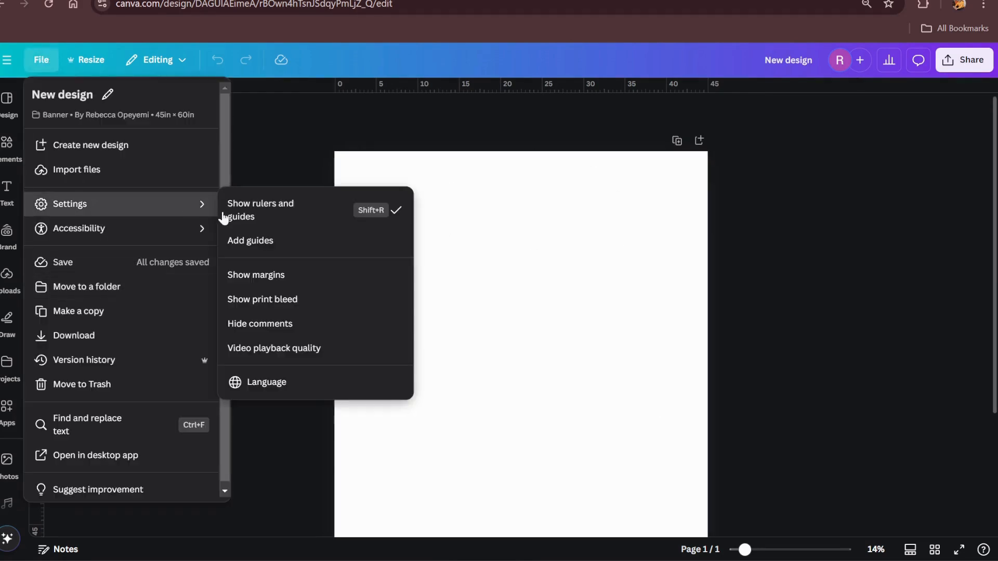
left_click(253, 276)
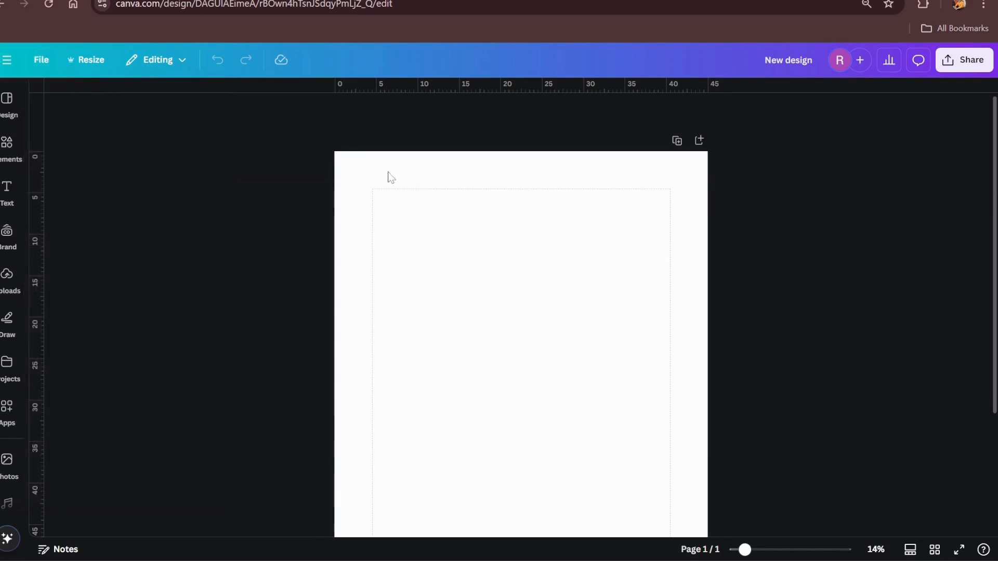
Examine the dashed margin border all around the page and the space between it and the page edges
left_click_drag(382, 199, 649, 349)
scroll(640, 296, "down", 3)
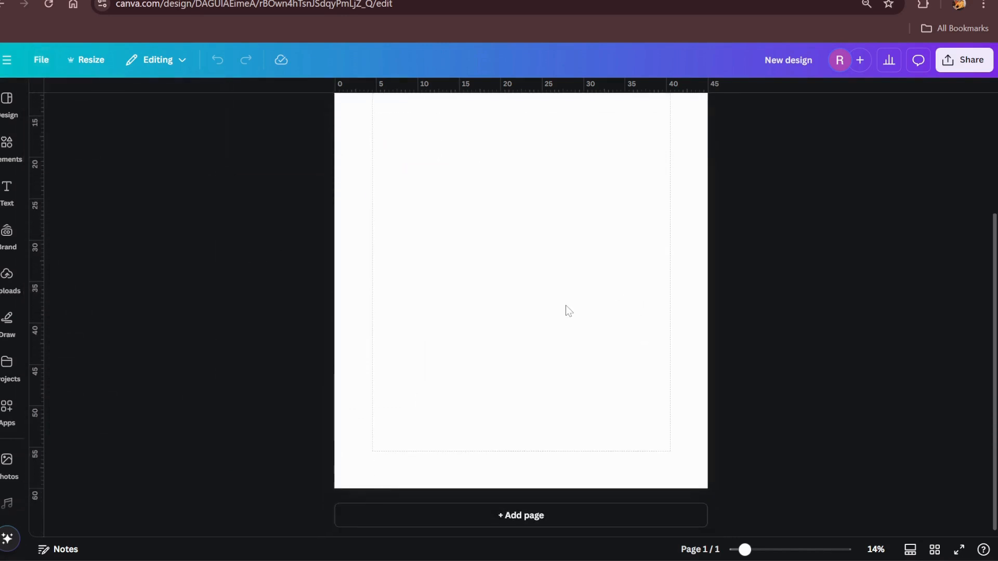
scroll(565, 304, "down", 1, "ctrl")
scroll(566, 304, "down", 1, "ctrl")
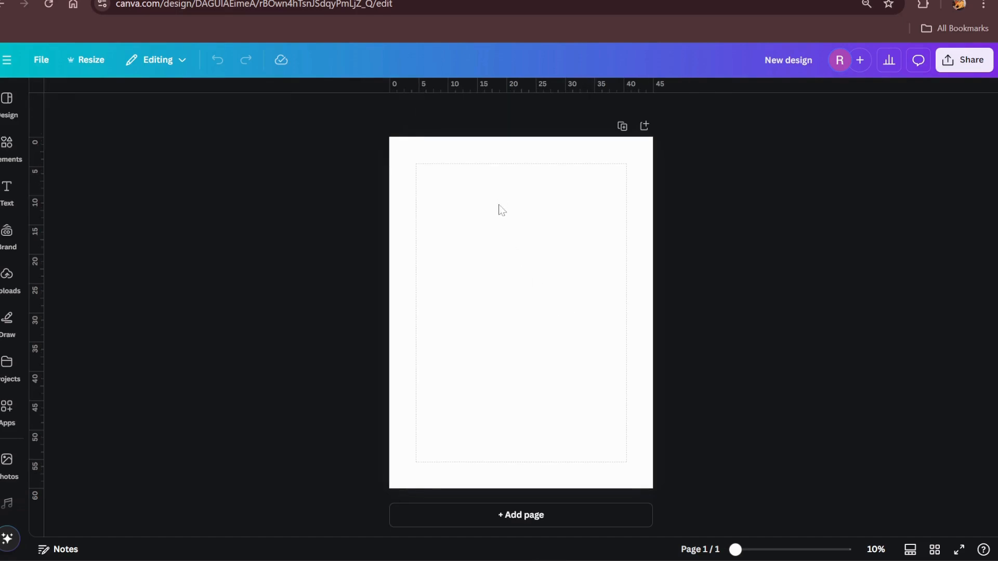
left_click_drag(418, 166, 630, 467)
left_click_drag(394, 140, 632, 500)
left_click_drag(383, 462, 552, 484)
left_click_drag(375, 162, 413, 450)
left_click_drag(415, 163, 639, 469)
Turn the rulers and guides off and back on in the design's settings
left_click(41, 62)
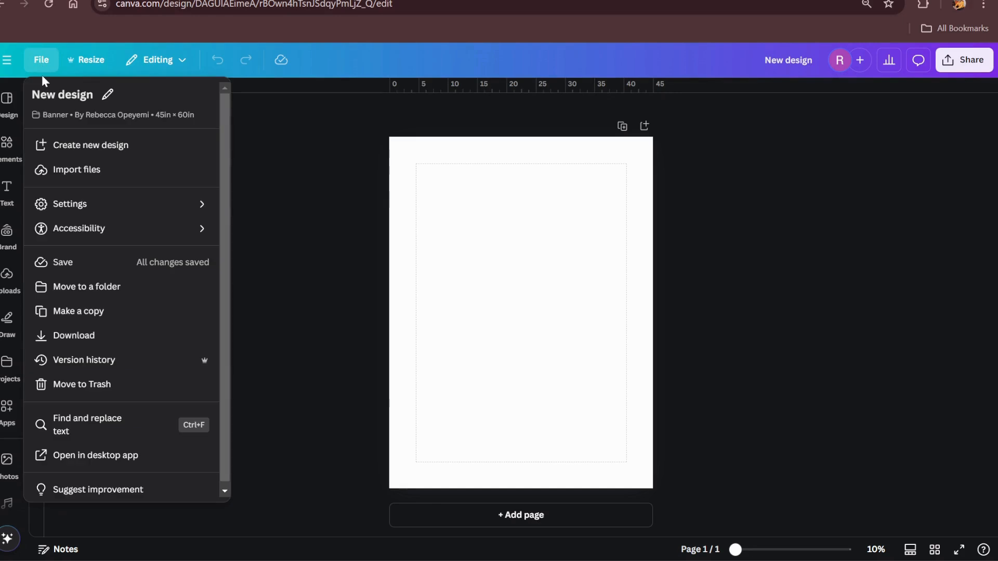
mouse_move(86, 208)
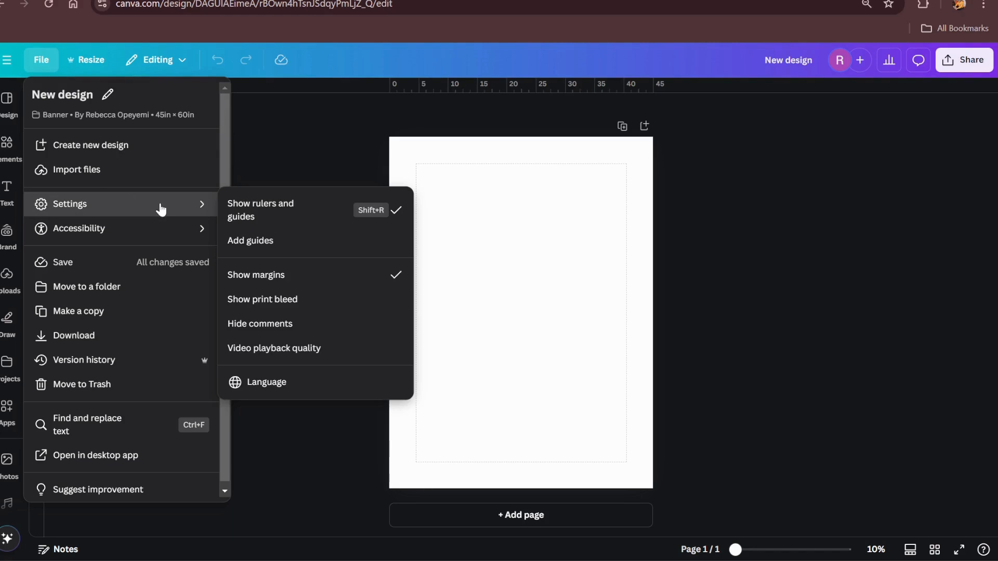
left_click(392, 217)
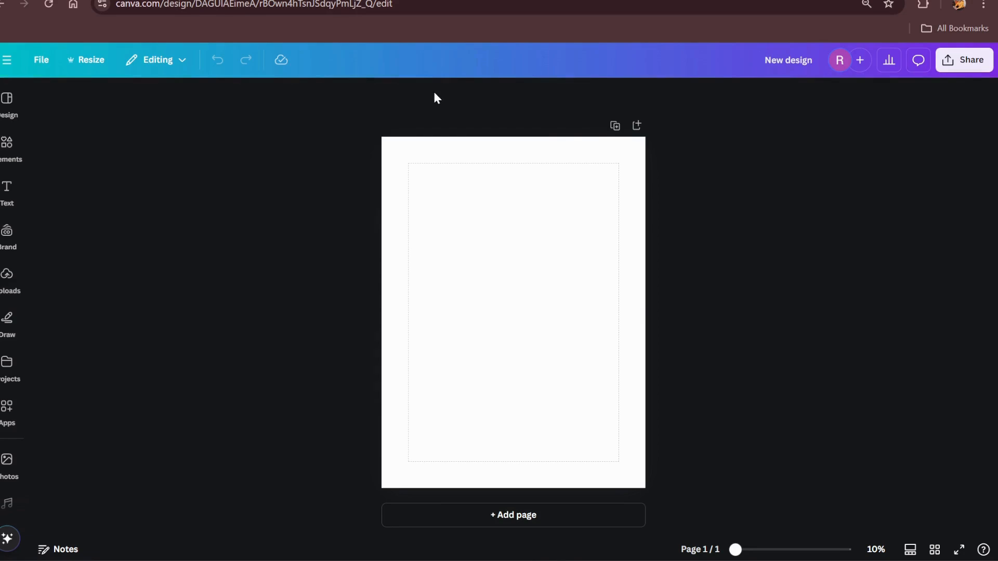
left_click(44, 62)
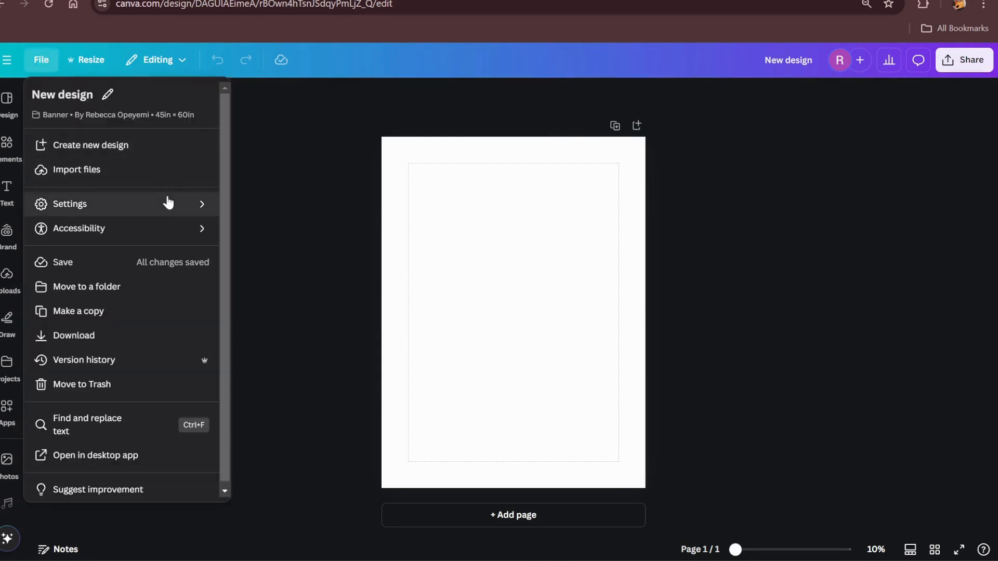
left_click(250, 202)
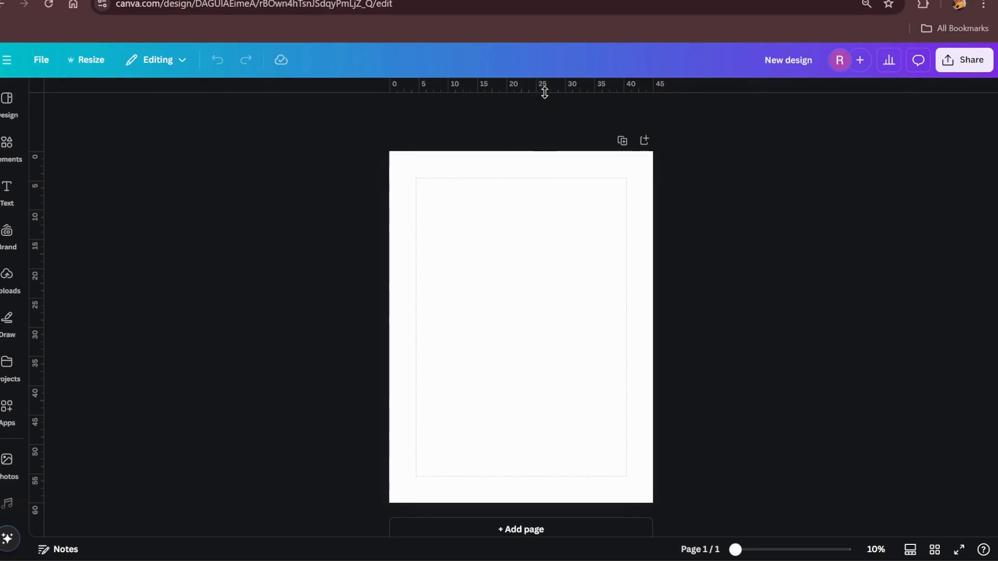
Add two horizontal guides at about 21 in and 38 in down the page, and move the upper one slightly up
left_click_drag(546, 99, 550, 276)
left_click_drag(521, 91, 532, 374)
left_click(483, 344)
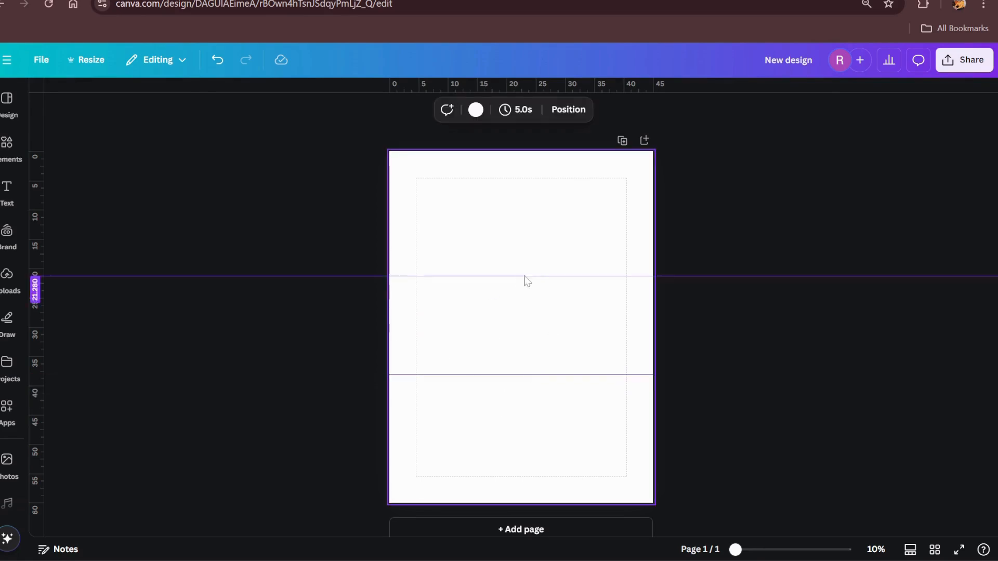
left_click_drag(530, 274, 534, 265)
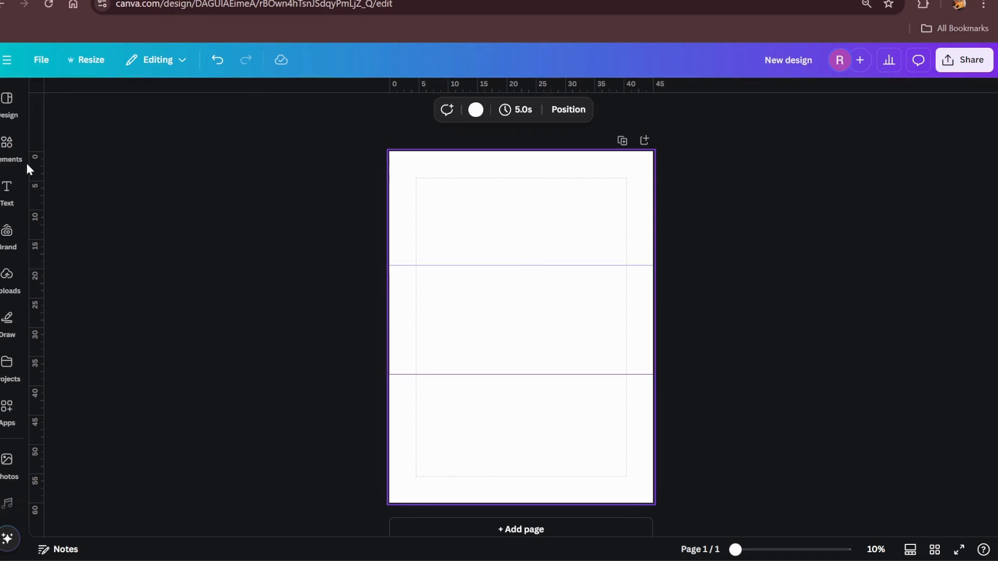
Open the elements library, add two blank pages below the first page, and delete both added pages
left_click(7, 147)
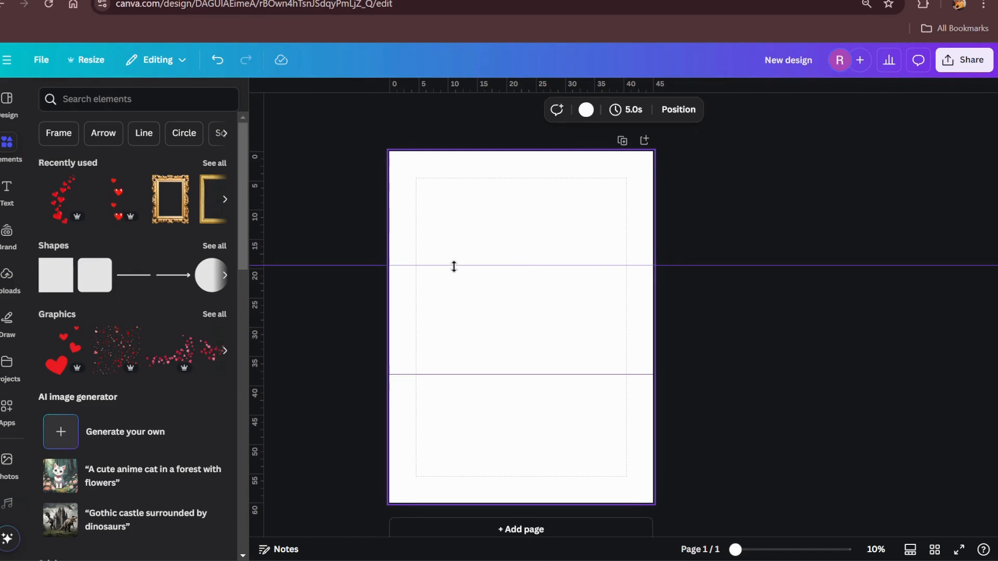
left_click(338, 314)
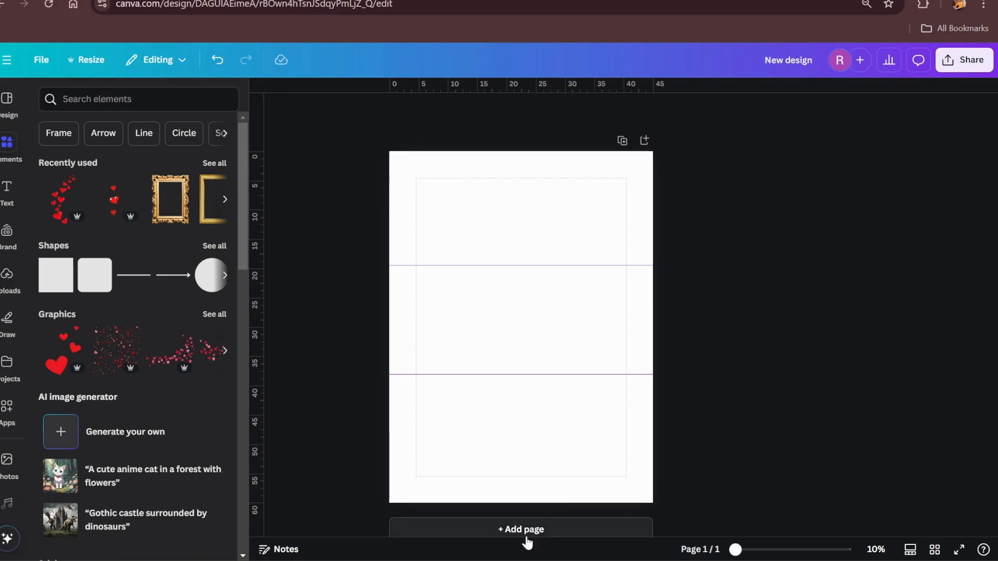
scroll(529, 494, "down", 1)
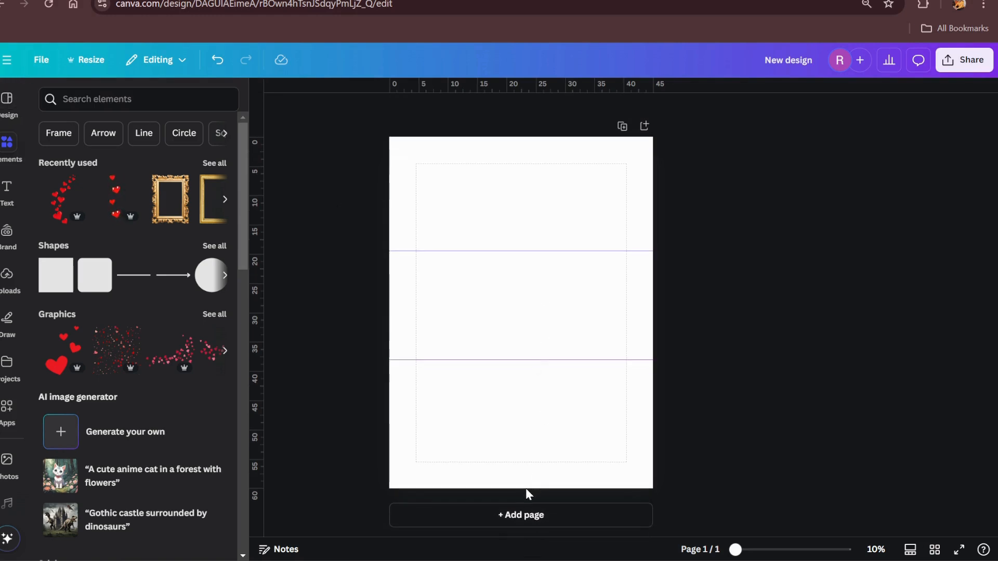
left_click(529, 517)
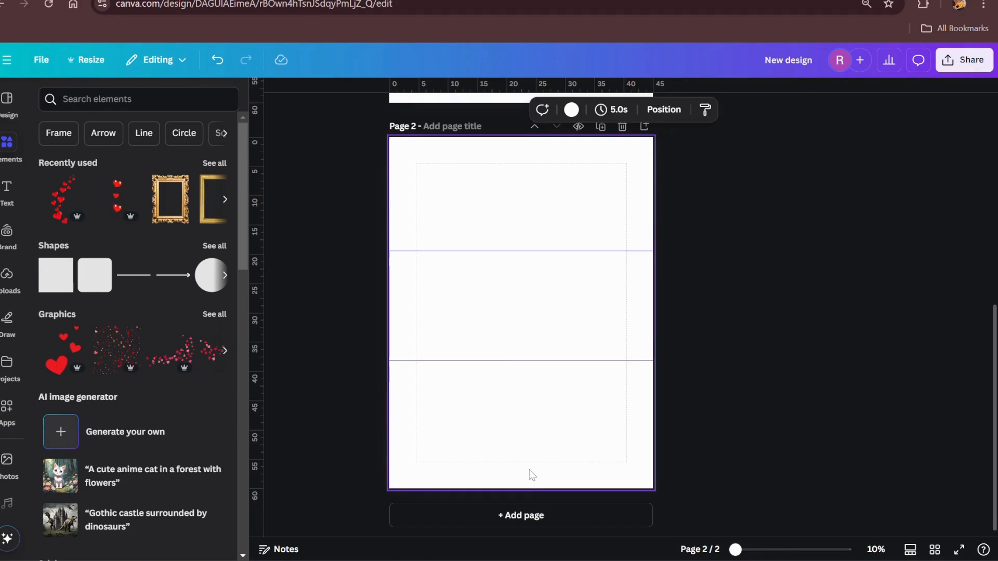
left_click(534, 516)
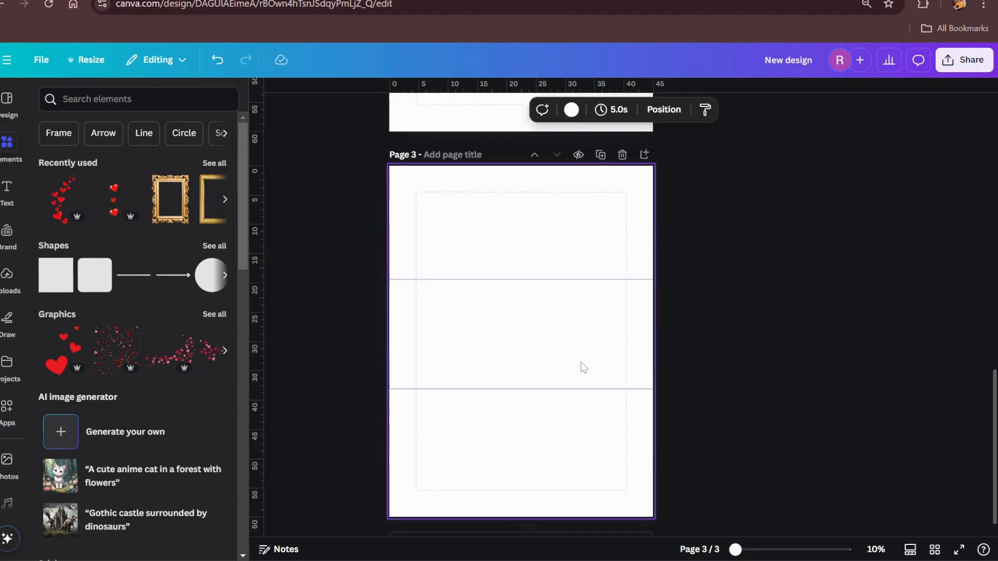
left_click(623, 260)
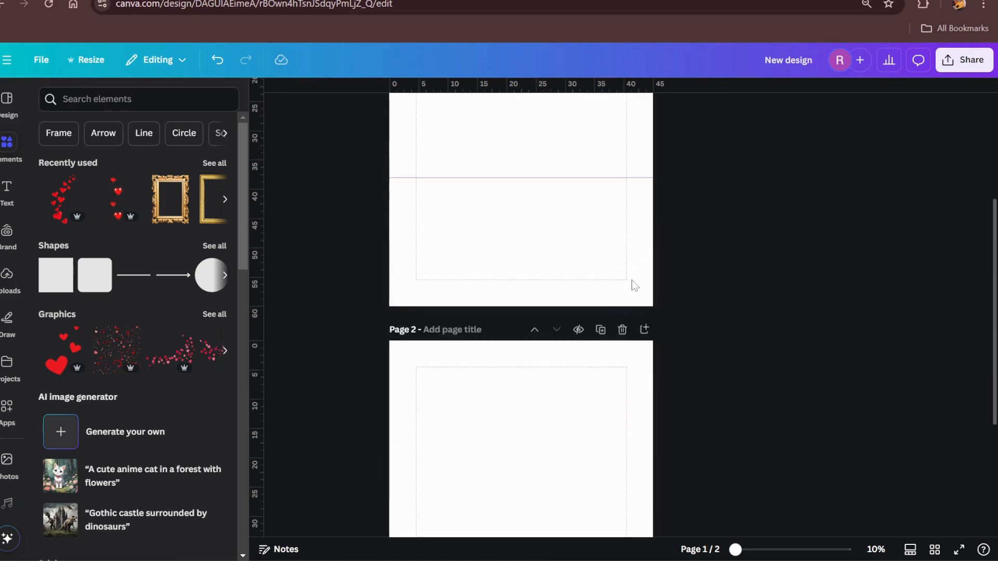
left_click(623, 331)
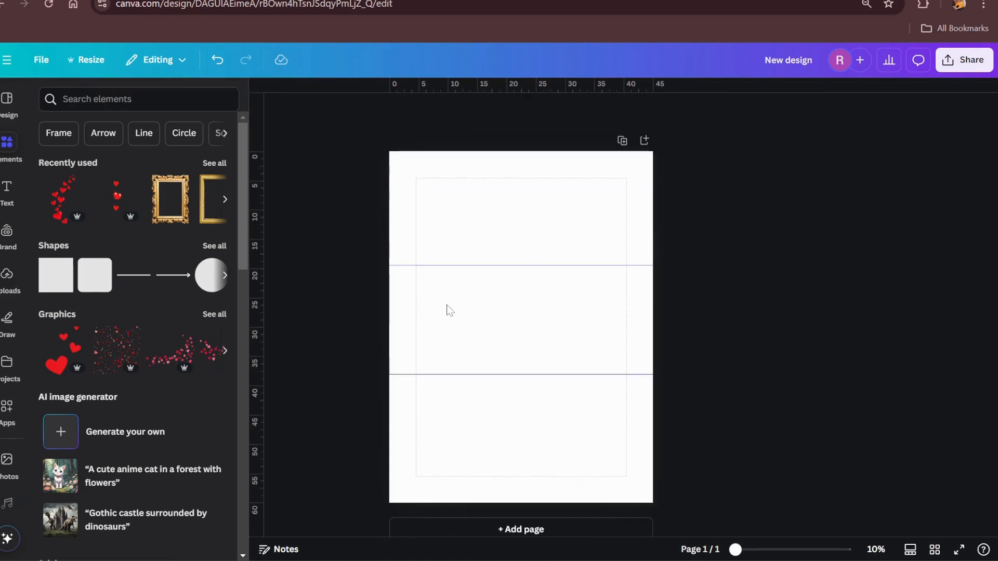
Insert the recently used ornate gold frame on the page and duplicate the page with it
left_click(169, 201)
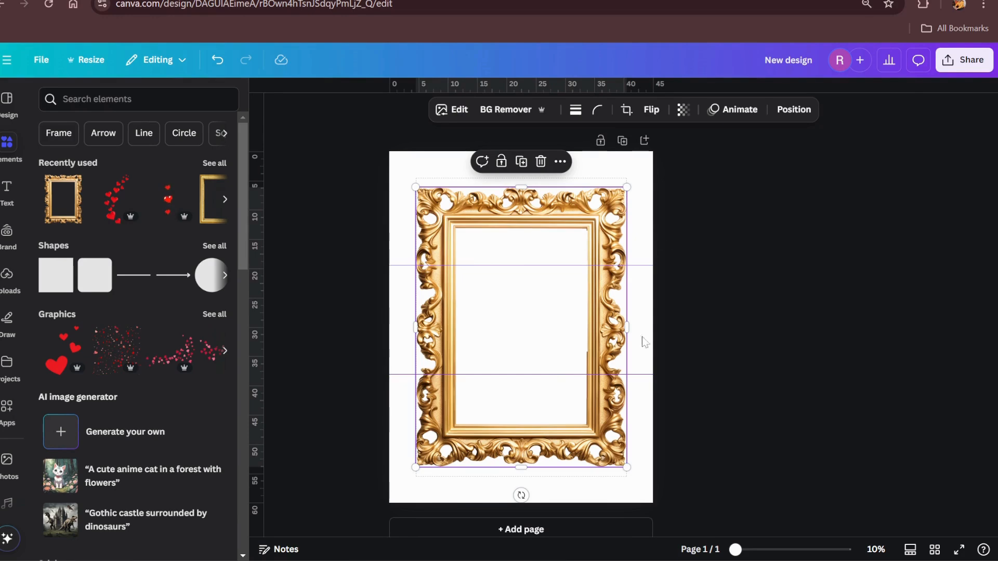
left_click(624, 145)
left_click(535, 357)
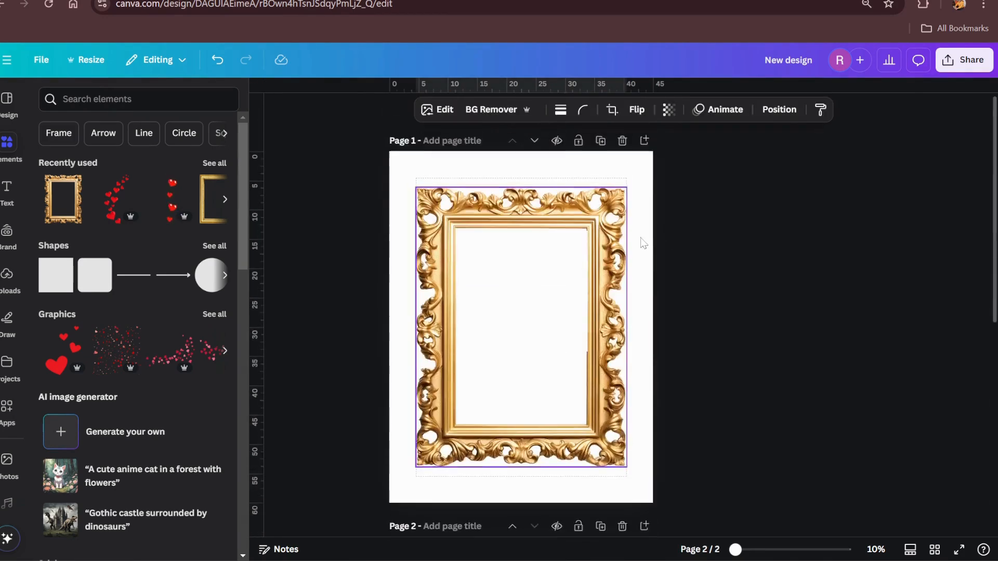
Add a blank page after page 1, and delete both that page and the duplicated frame page
left_click(645, 141)
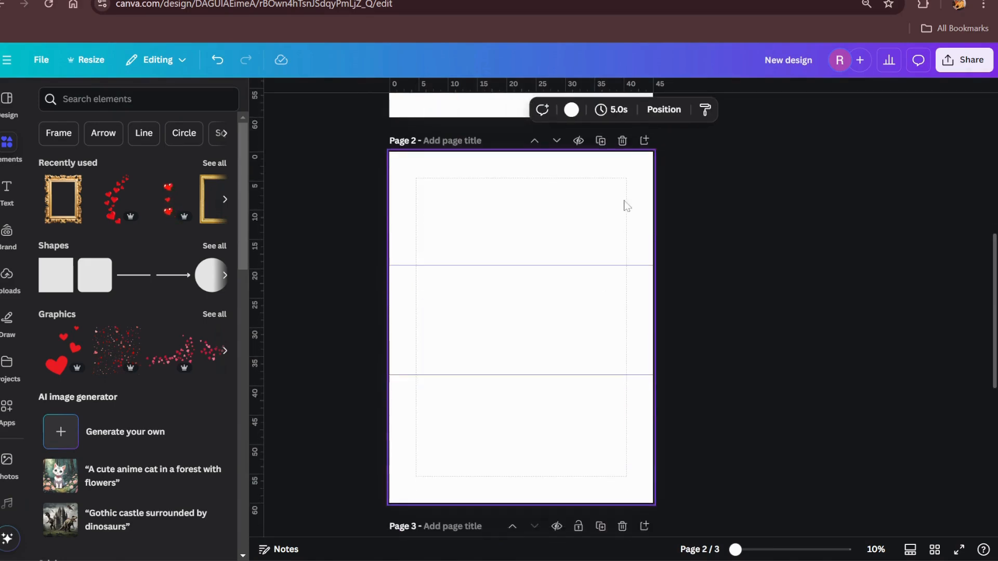
left_click(622, 140)
left_click(622, 140)
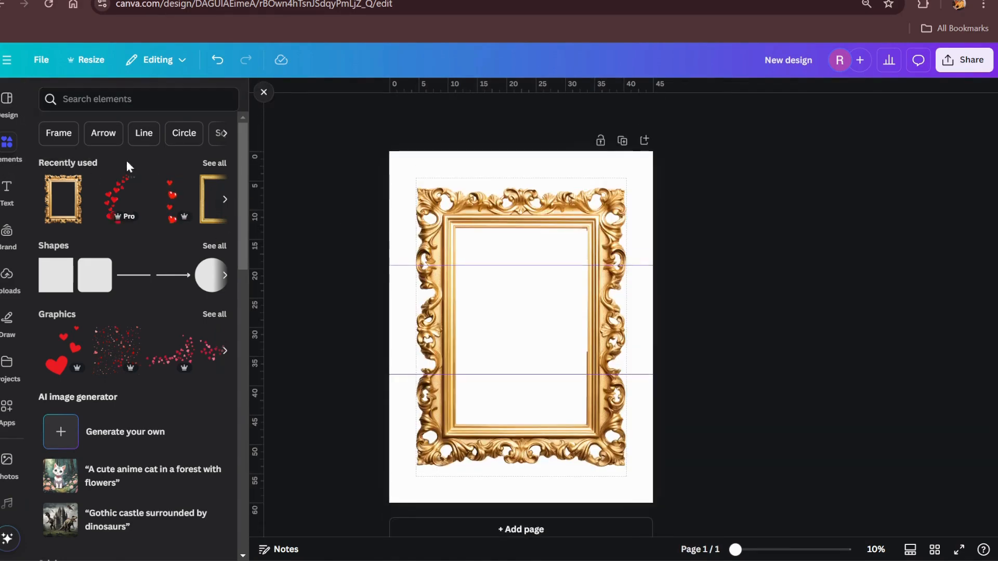
Show the design templates and delete the gold frame from the page
left_click(7, 103)
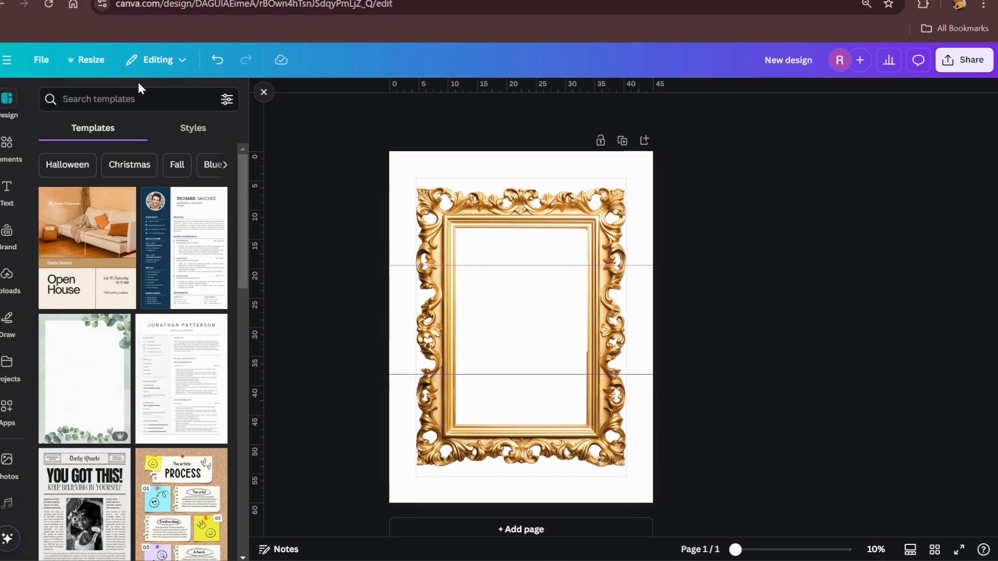
left_click(560, 243)
left_click(542, 162)
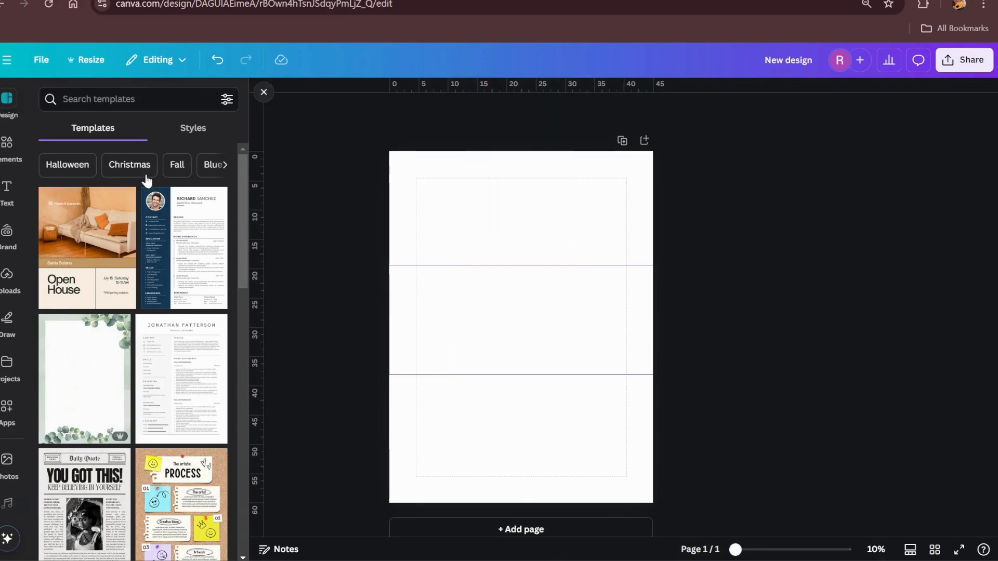
Search the design templates for "banner"
left_click(135, 99)
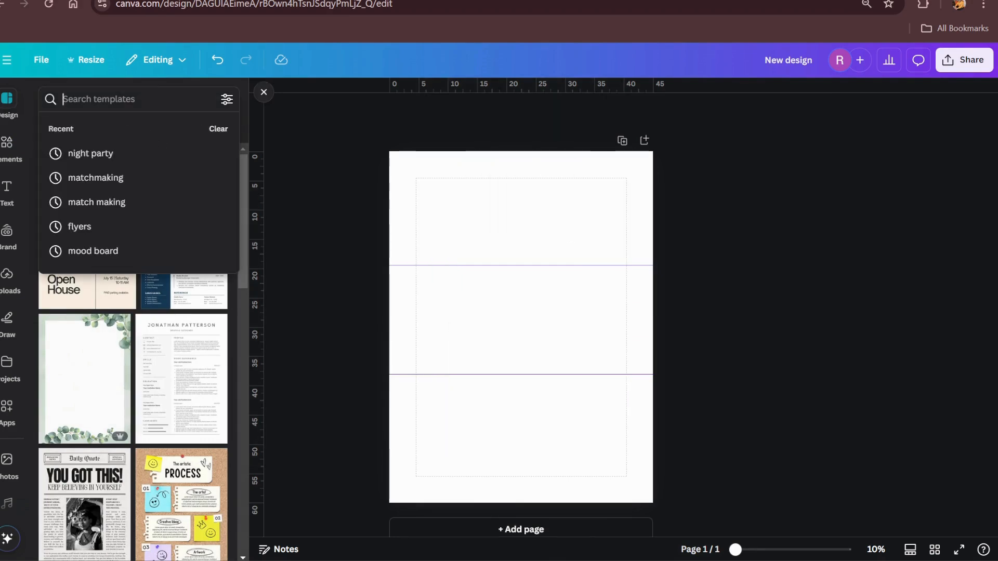
type("banner")
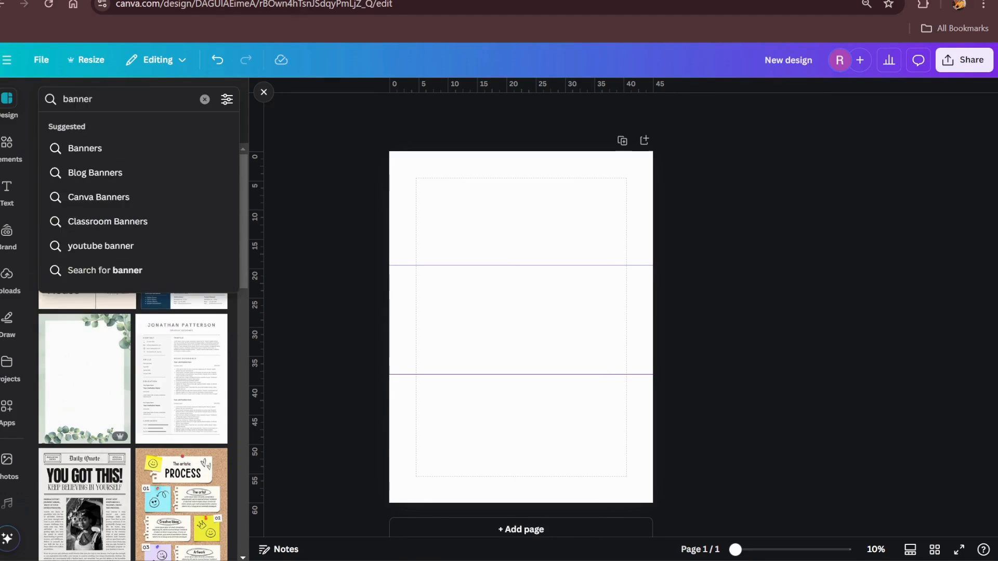
key("Return")
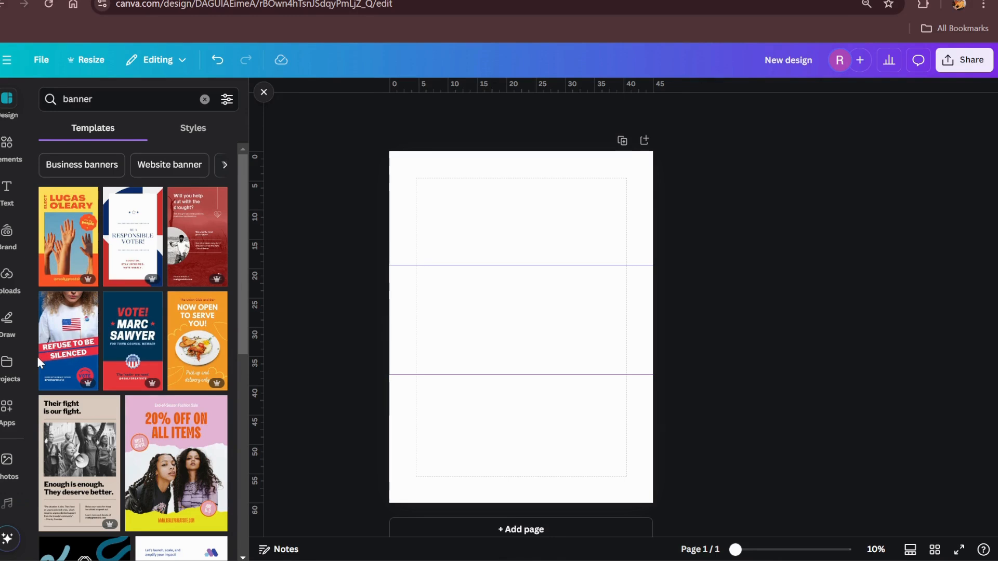
Browse the banner templates and apply the neon pink and yellow "Clearance Rack, Last Chance to Buy" banner to the page
scroll(173, 422, "down", 5)
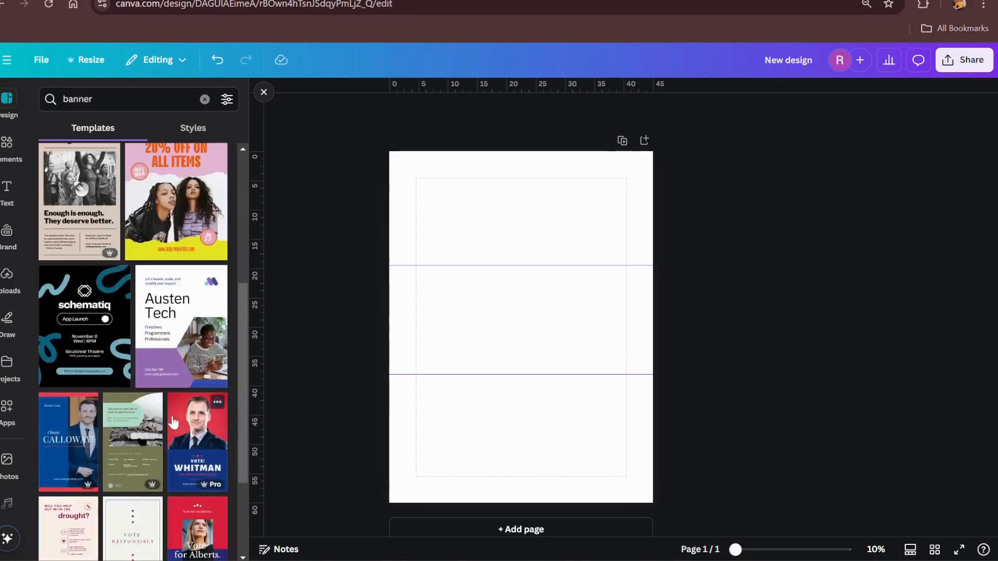
scroll(202, 421, "down", 3)
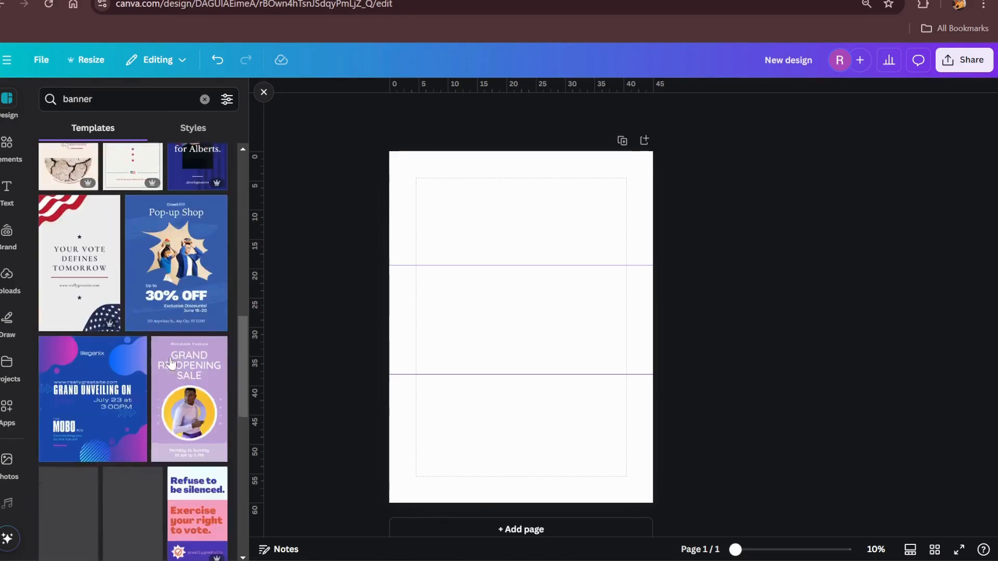
scroll(166, 353, "down", 5)
scroll(165, 353, "down", 6)
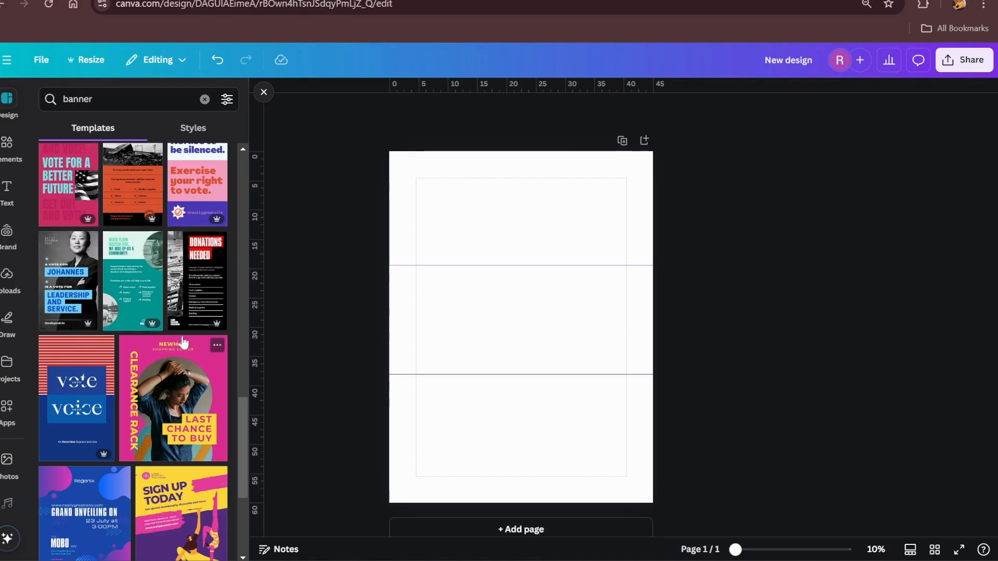
scroll(176, 374, "down", 1)
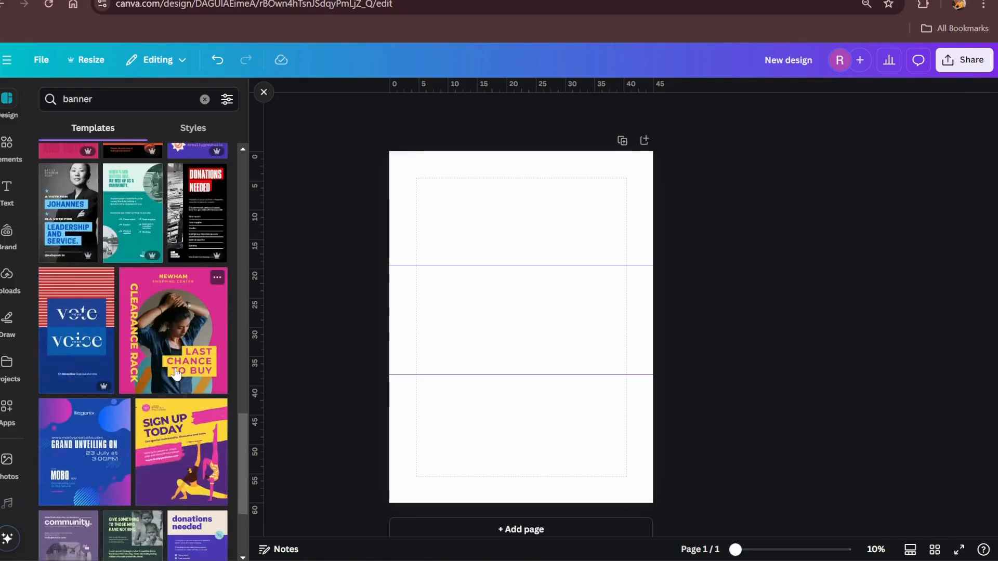
left_click(201, 346)
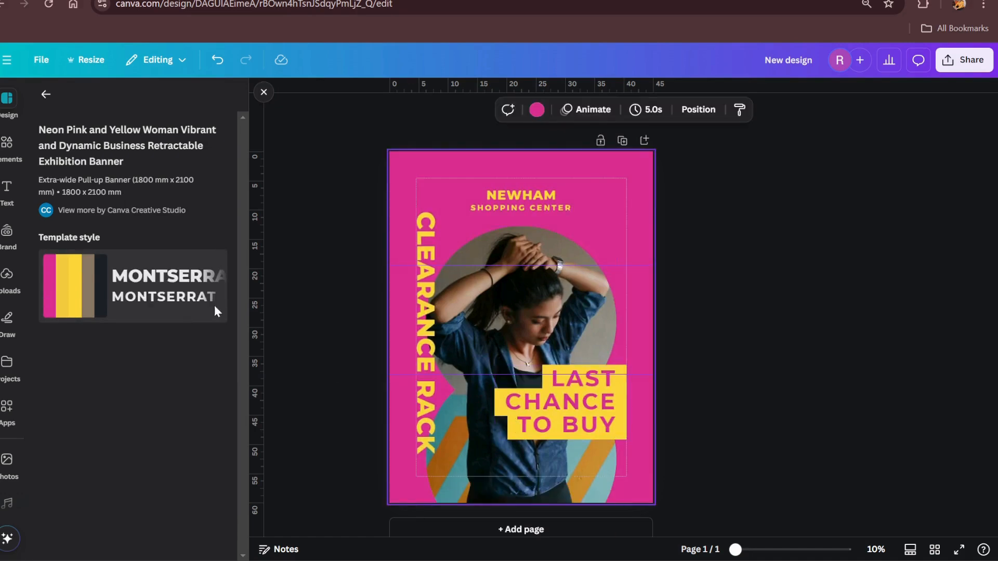
Apply the yellow and purple "Sign Up Today" banner, and replace it with the similar orange and purple "Summer Basketball Clinic" template
left_click(46, 97)
scroll(187, 312, "down", 2)
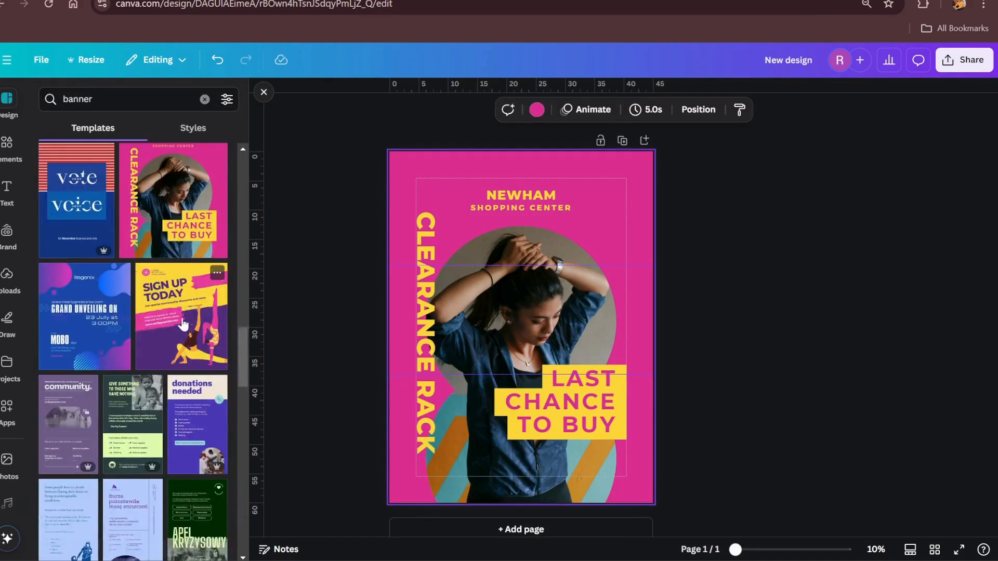
left_click(188, 310)
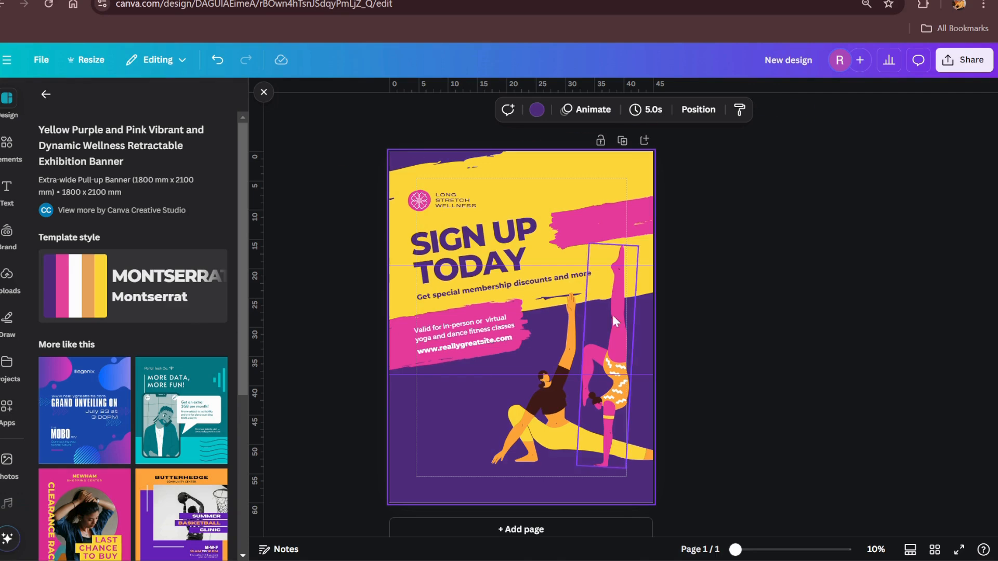
scroll(193, 319, "down", 5)
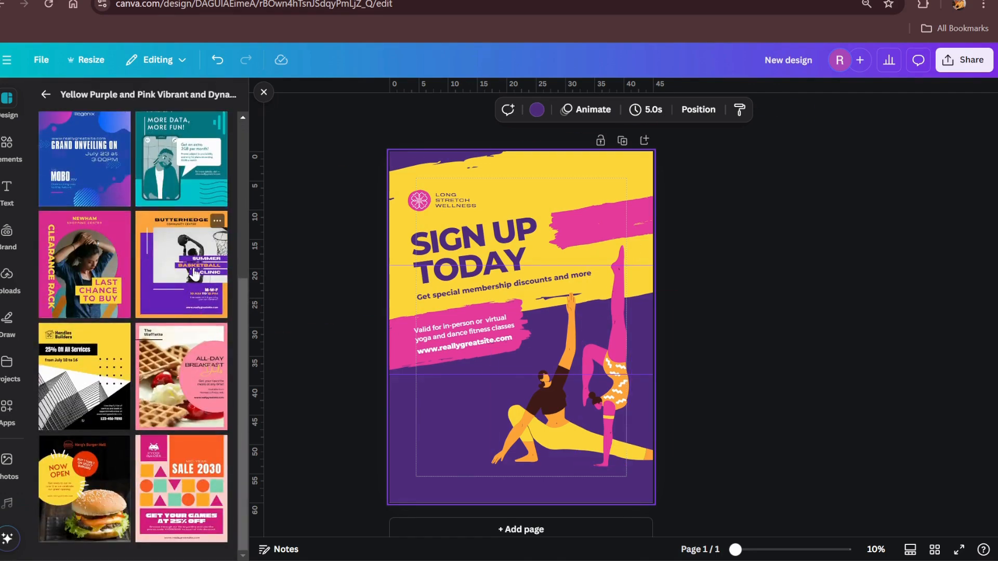
left_click(194, 267)
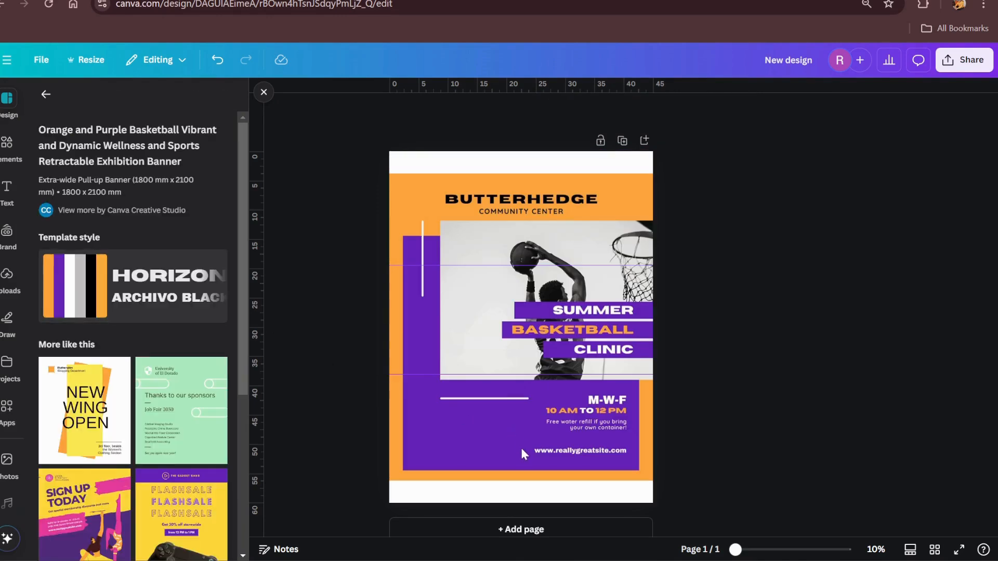
Add a second page and apply the similar "The Gr8 Shoe Sale" template with the red shoes to it
left_click(523, 534)
scroll(162, 396, "down", 5)
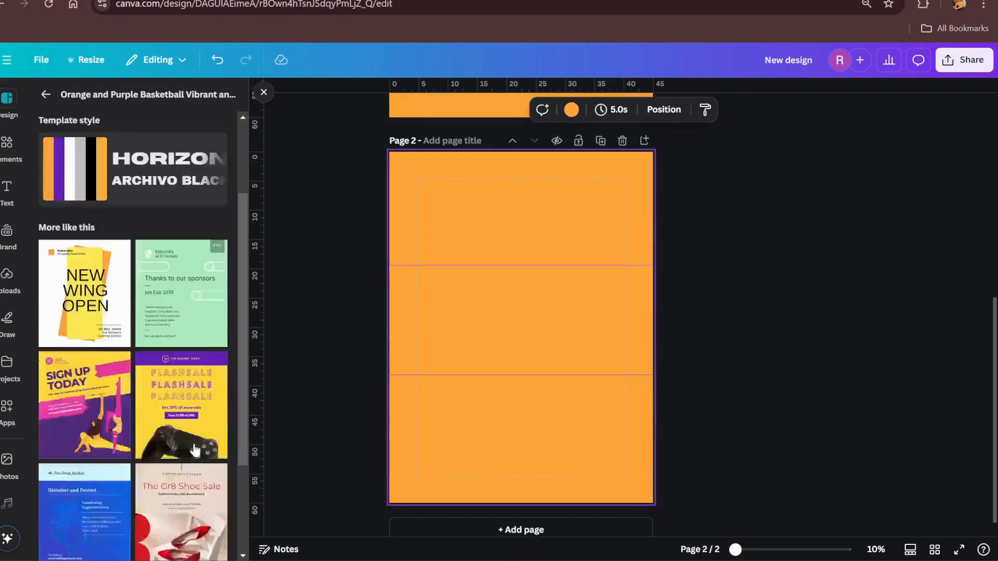
left_click(189, 396)
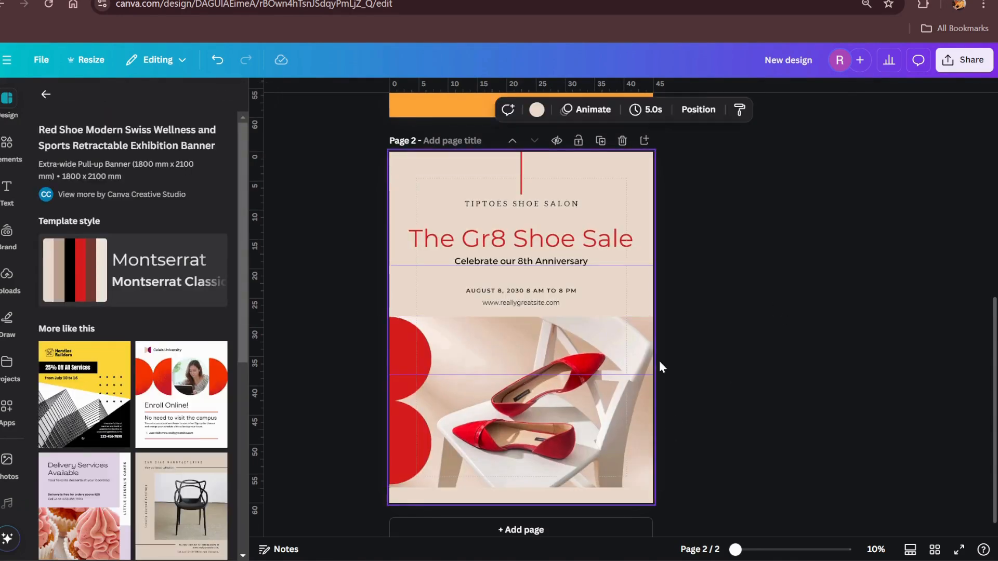
scroll(659, 359, "up", 5)
scroll(658, 362, "down", 5)
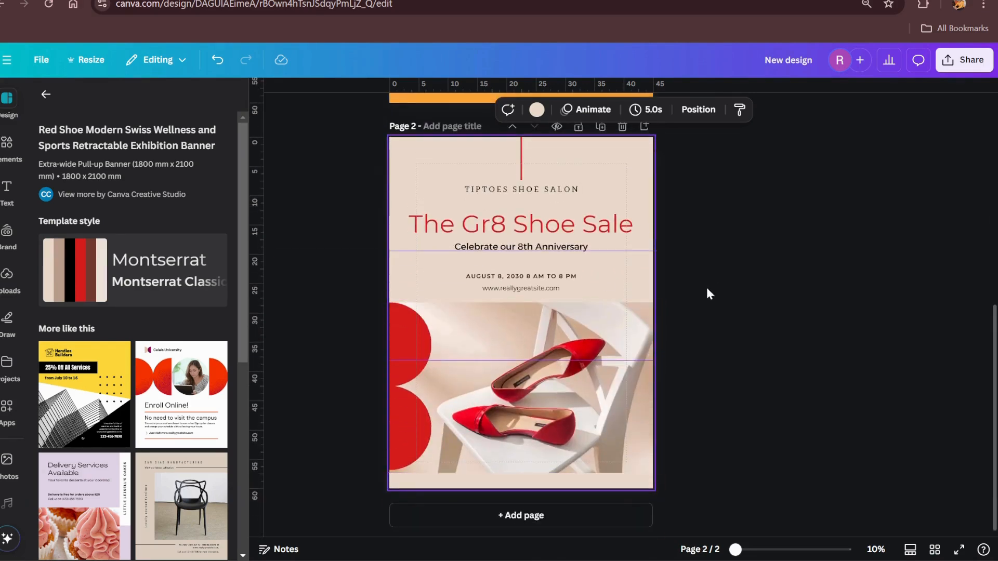
Try moving the red shoes photo up and to the left, undo that move, and shift the photo slightly to the right
mouse_move(586, 335)
left_mouse_down()
mouse_move(615, 345)
mouse_move(593, 322)
mouse_move(653, 297)
mouse_move(614, 322)
mouse_move(596, 362)
mouse_move(592, 331)
left_mouse_up()
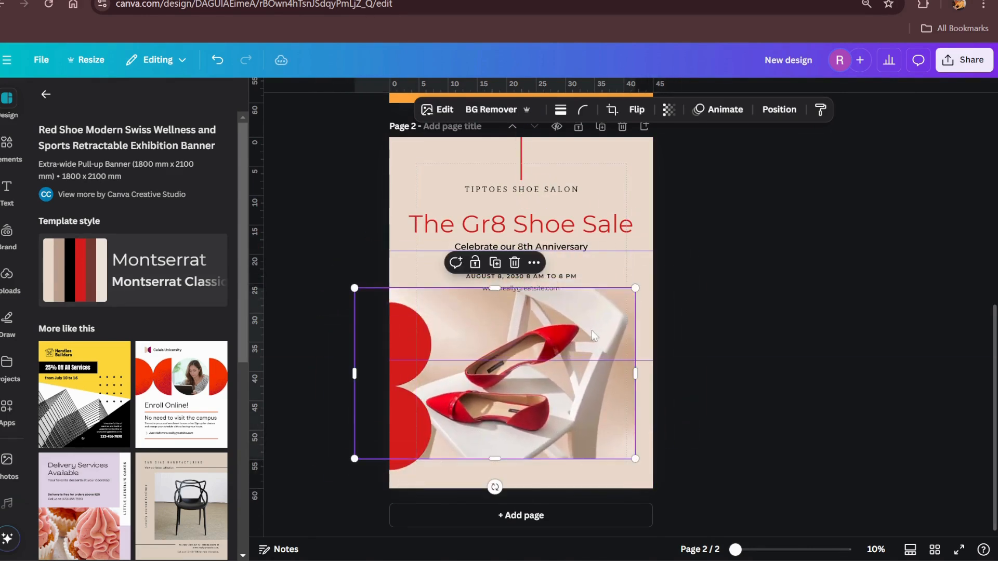
key("ctrl+z")
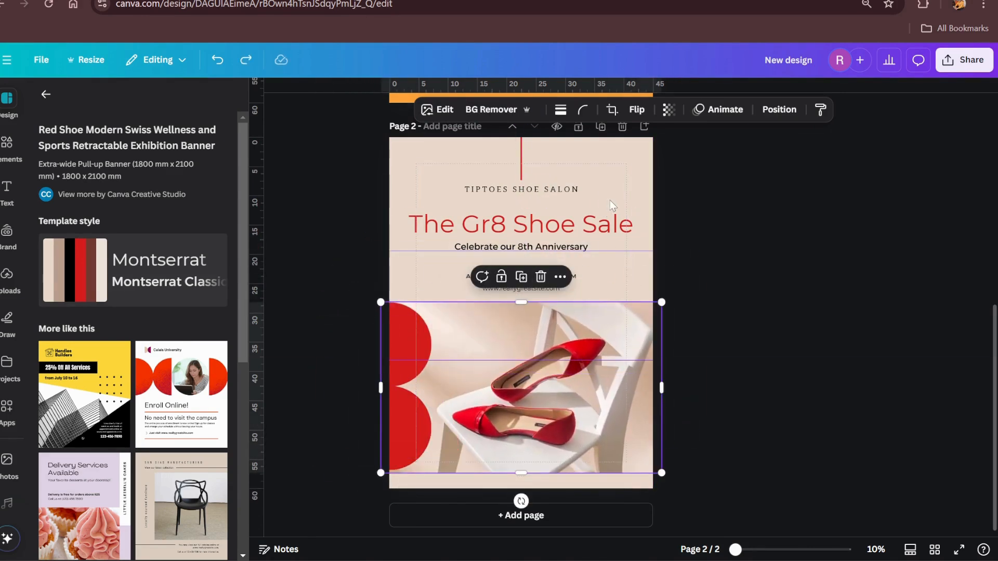
mouse_move(554, 417)
left_mouse_down()
mouse_move(552, 405)
mouse_move(566, 413)
left_mouse_up()
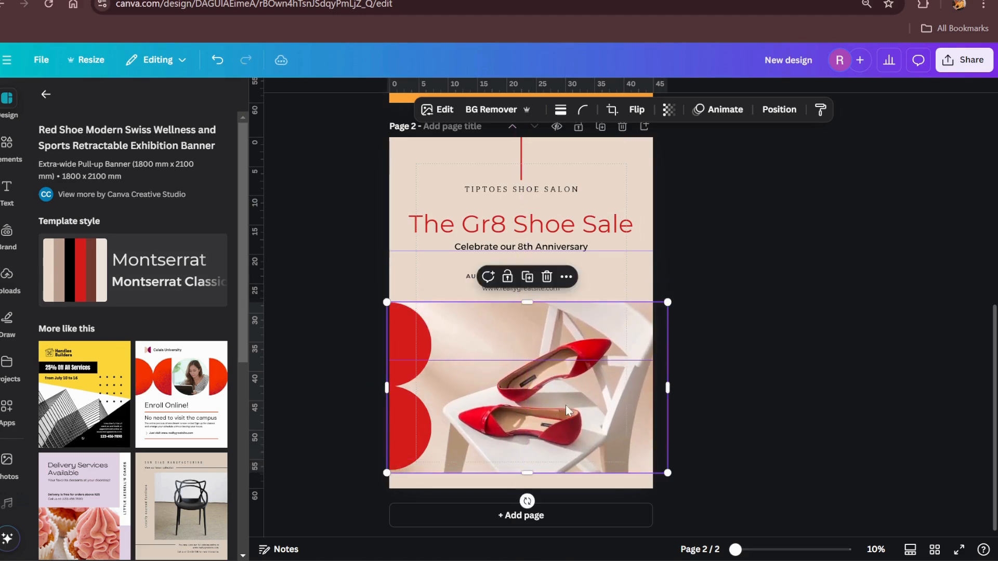
View the red shoes photo's info, including its title, source, licence and keywords, and close it
left_click(567, 278)
scroll(638, 448, "down", 3)
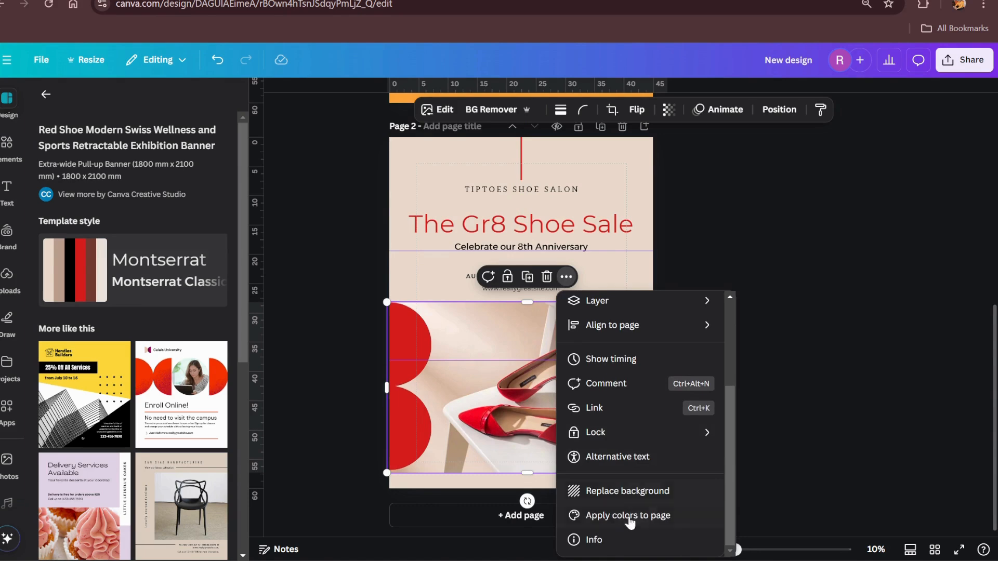
left_click(603, 541)
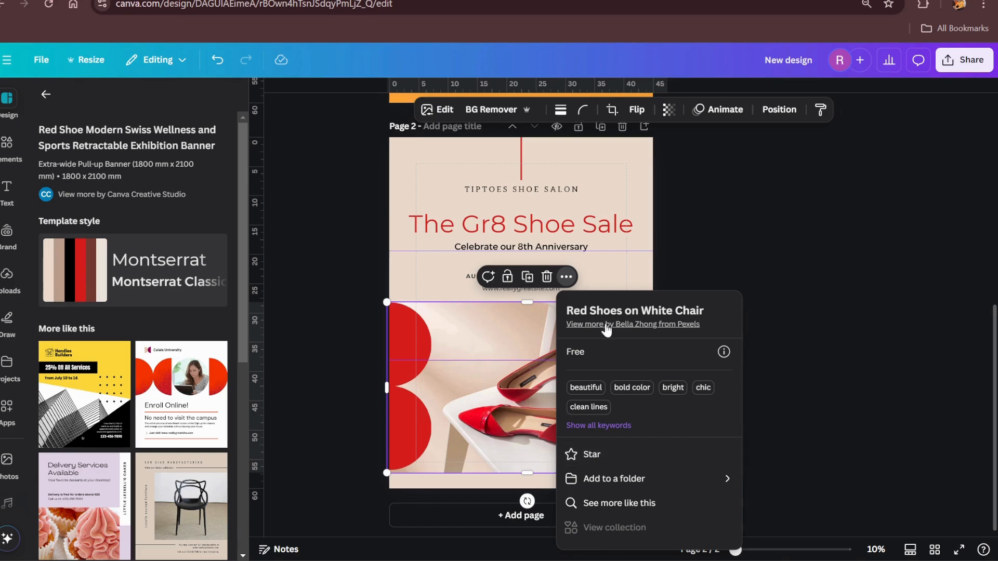
left_click(612, 270)
Search the elements for "red shoes on white chair" and show all matching photos
left_click(8, 167)
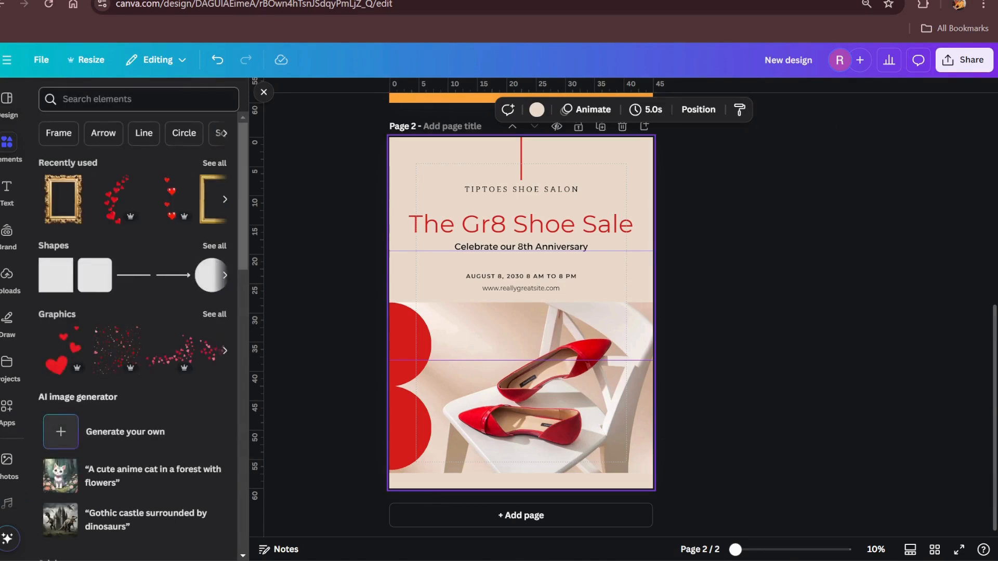
left_click(104, 99)
type("fed")
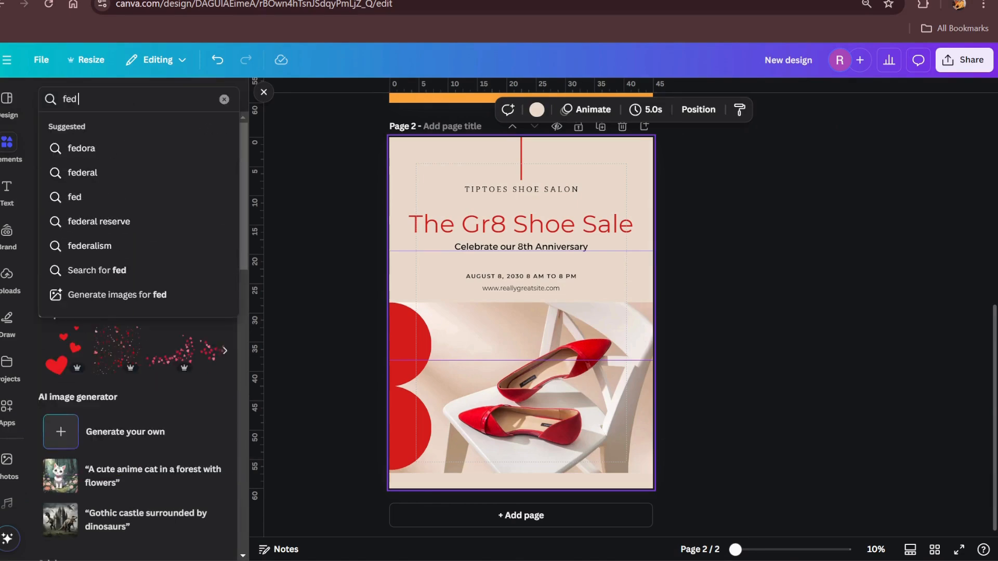
type("red s")
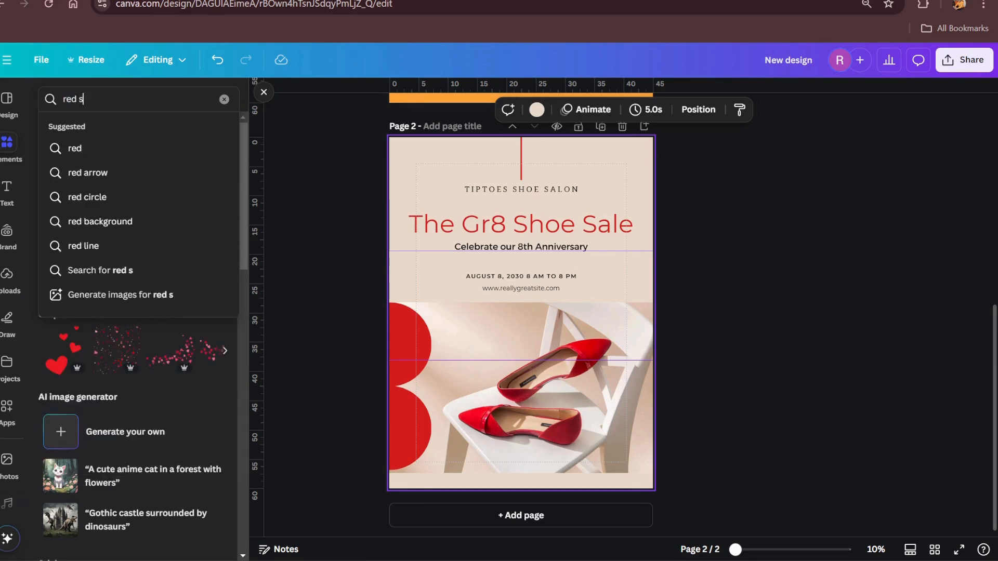
type("hoes on white")
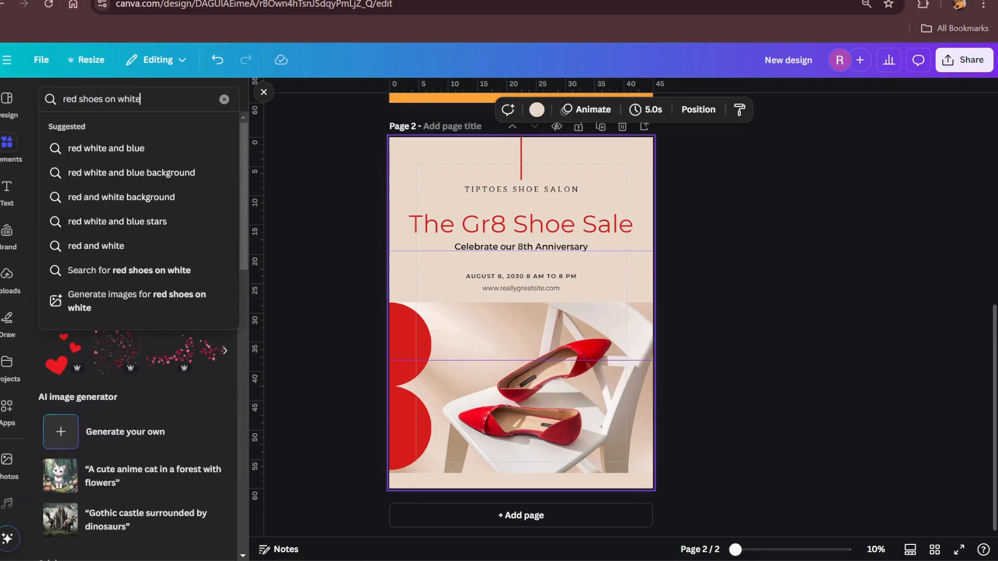
type(" chair")
key("Return")
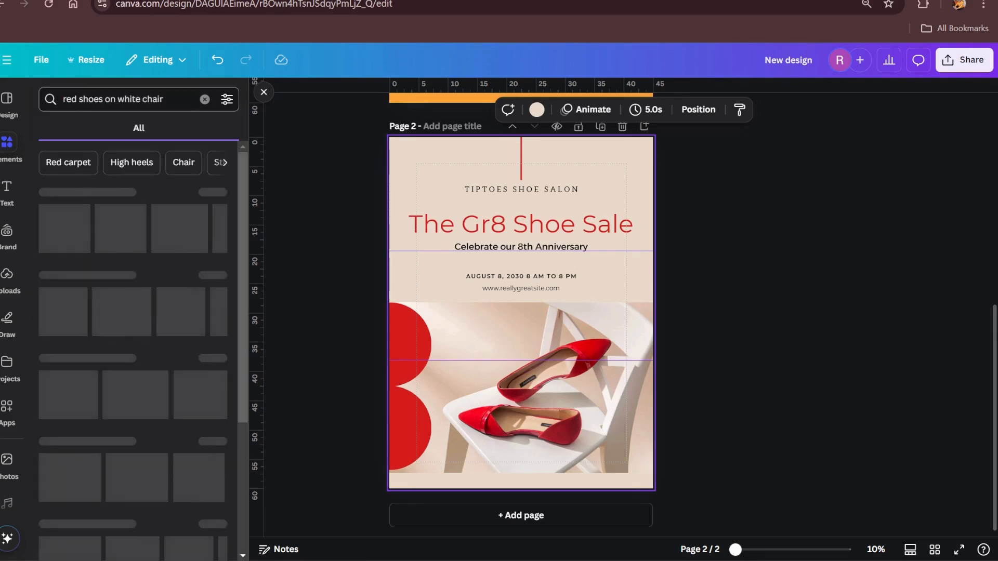
left_click(215, 197)
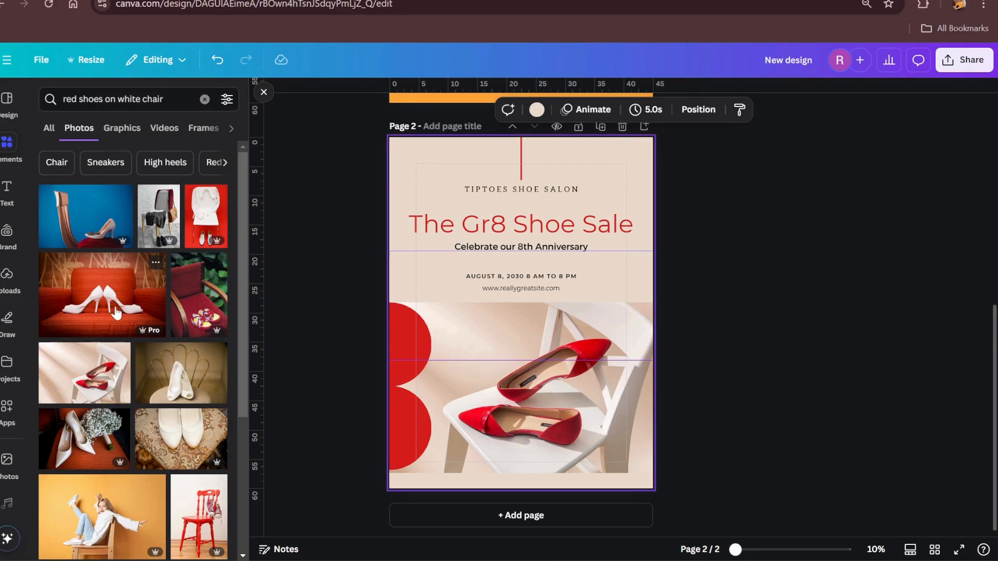
Try adding the red shoes photo and the sneakers on red armchair photo to page 2, deleting each, and browse more photo results
left_click(102, 381)
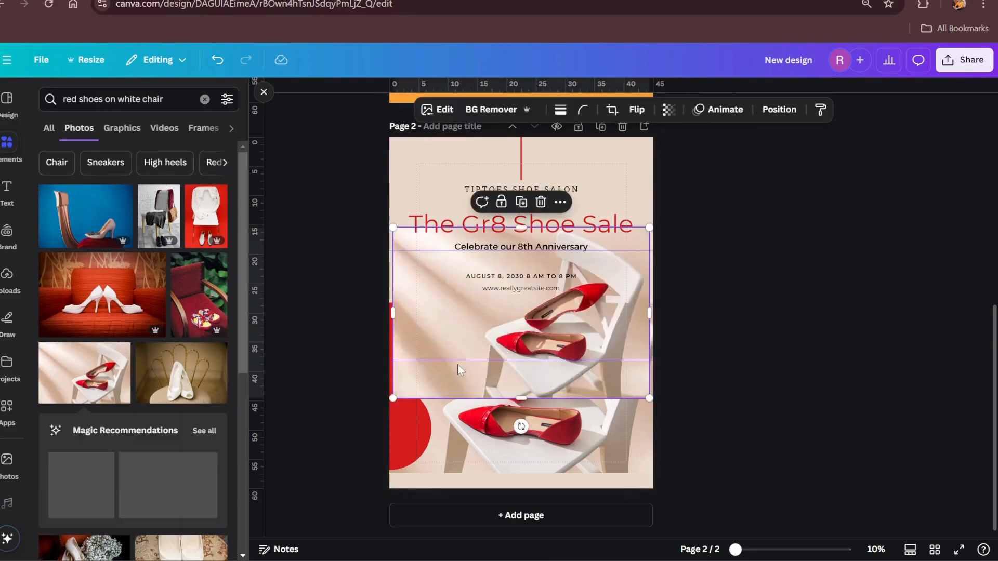
left_click(539, 203)
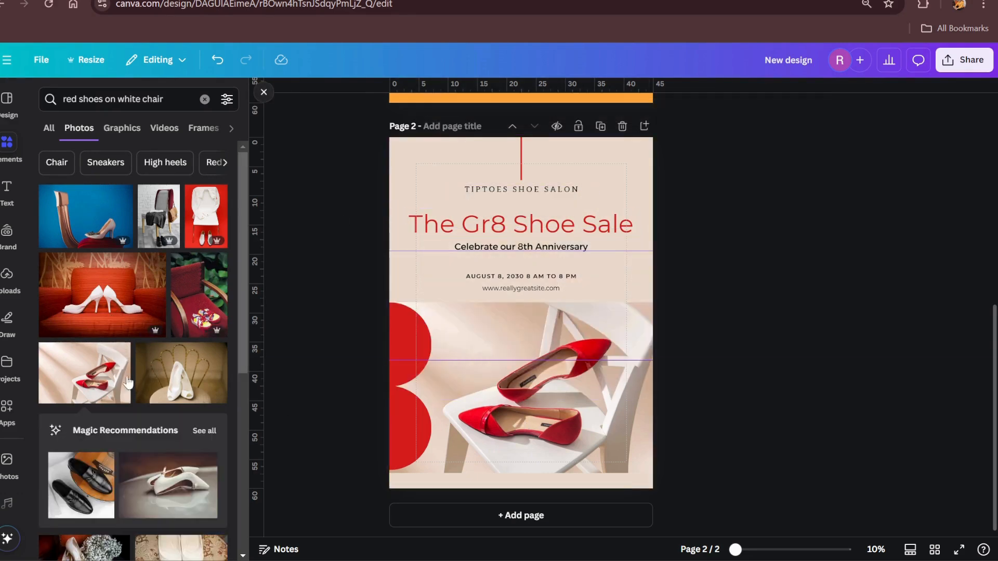
left_click(206, 306)
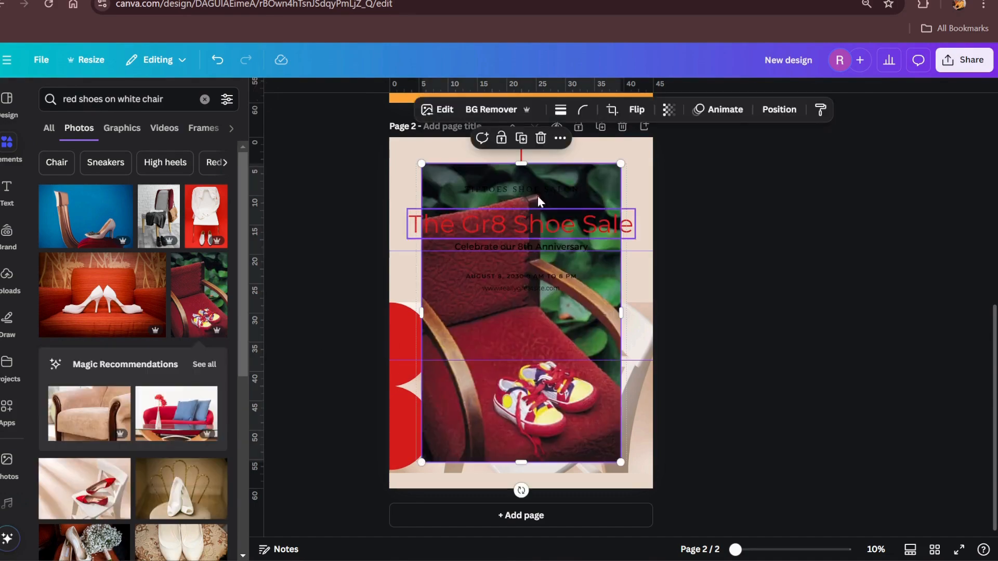
left_click(541, 138)
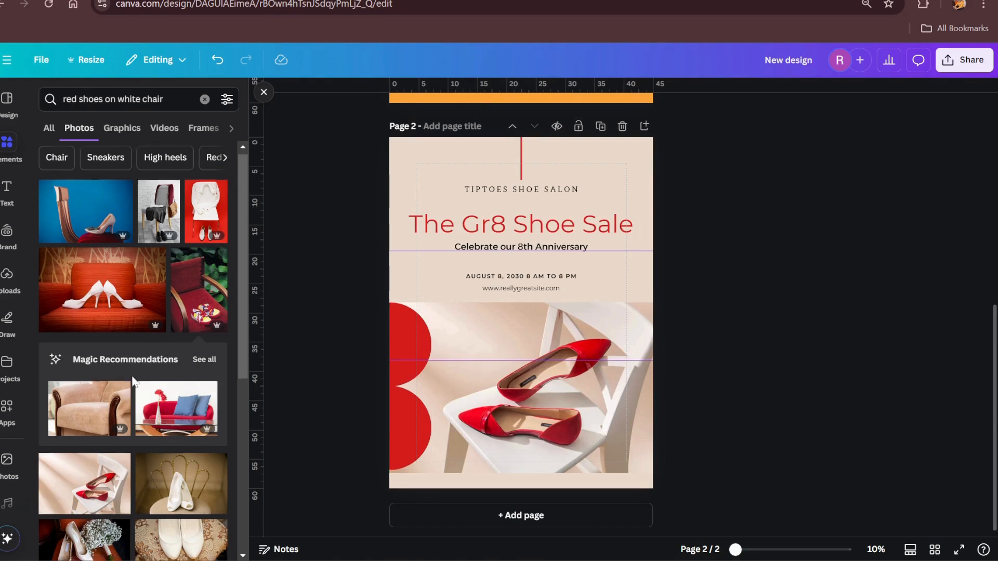
scroll(138, 374, "down", 5)
scroll(139, 374, "down", 3)
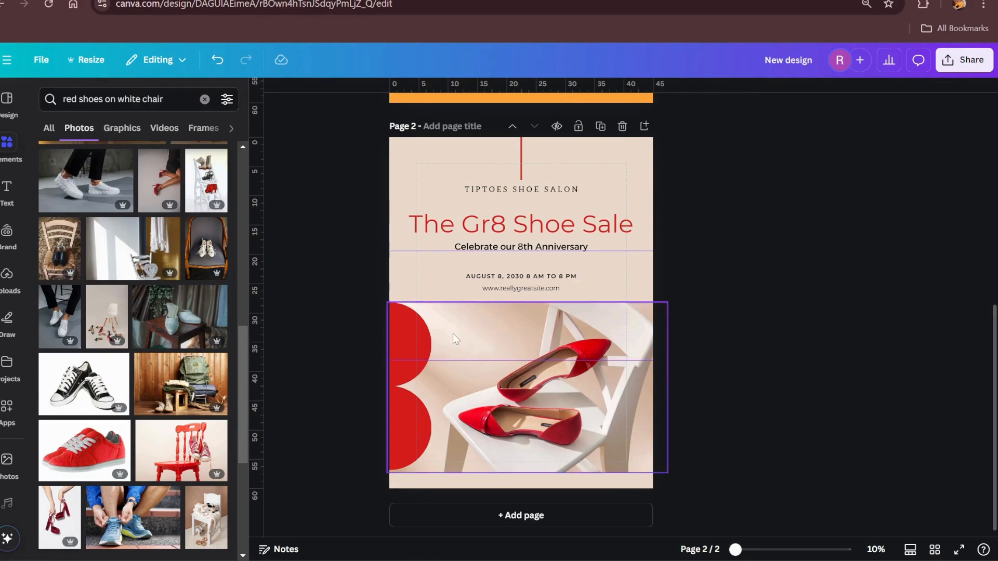
Move the two red circles up beside the shoe sale heading on page 2 and ungroup them
left_click_drag(419, 350, 441, 199)
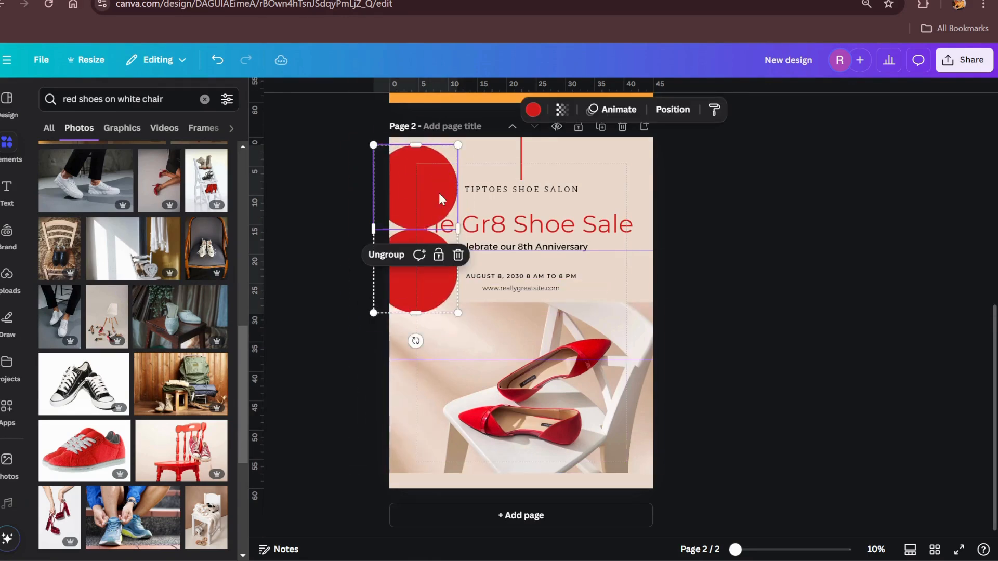
left_click(388, 256)
left_click(386, 352)
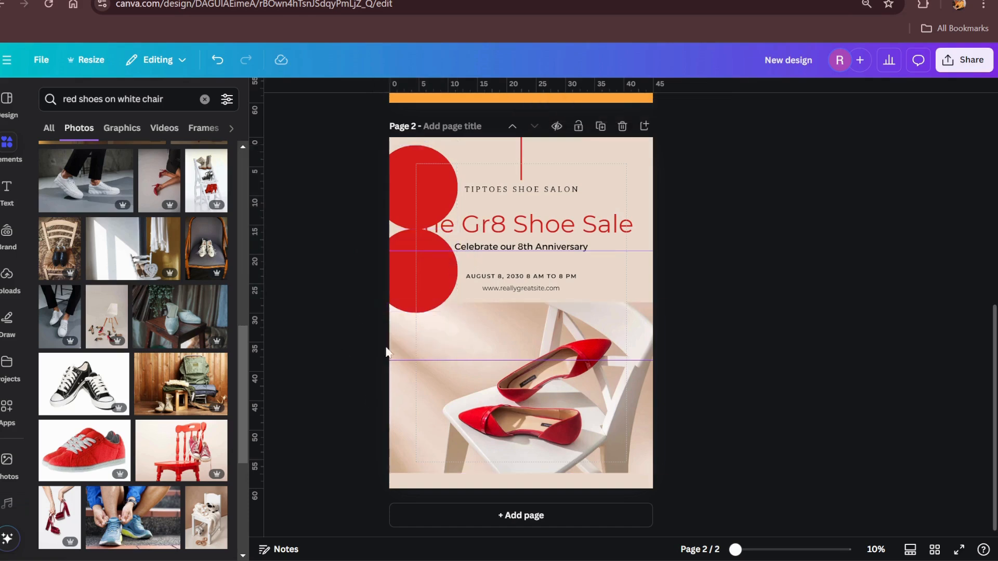
View the upper red circle's additional options, close them, and shift that circle slightly upward
left_click(420, 171)
left_click(455, 255)
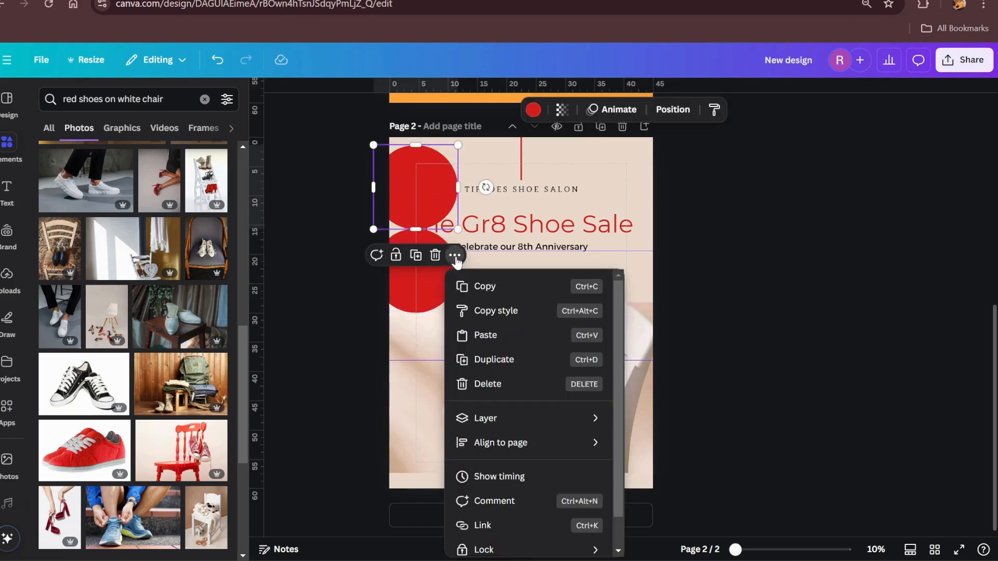
scroll(536, 457, "down", 1)
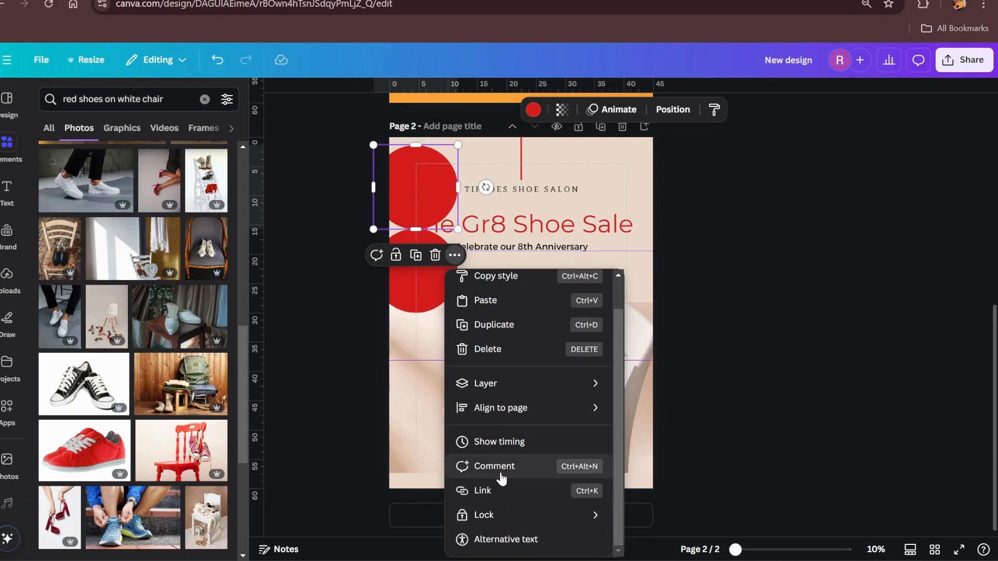
scroll(524, 466, "up", 1)
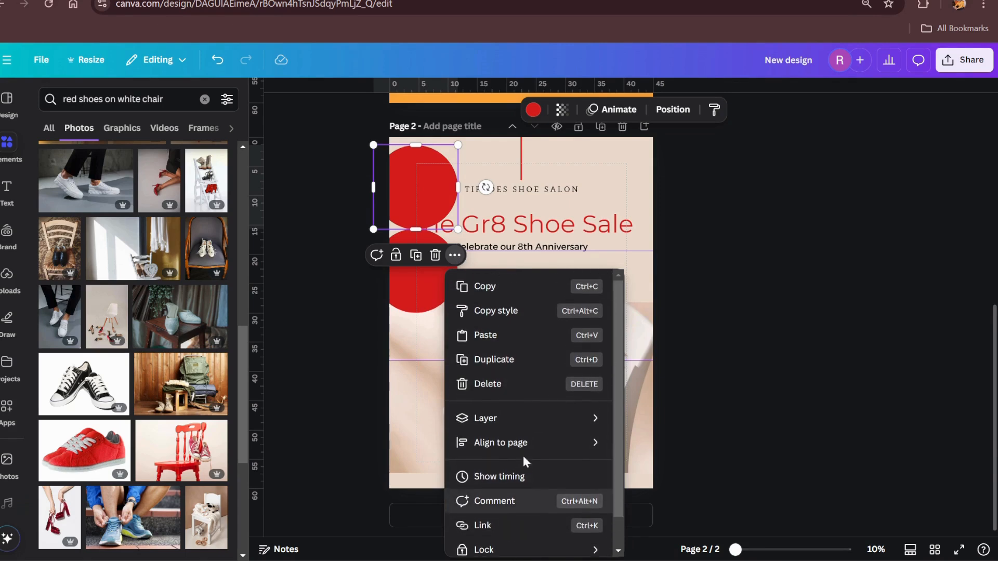
left_click(327, 344)
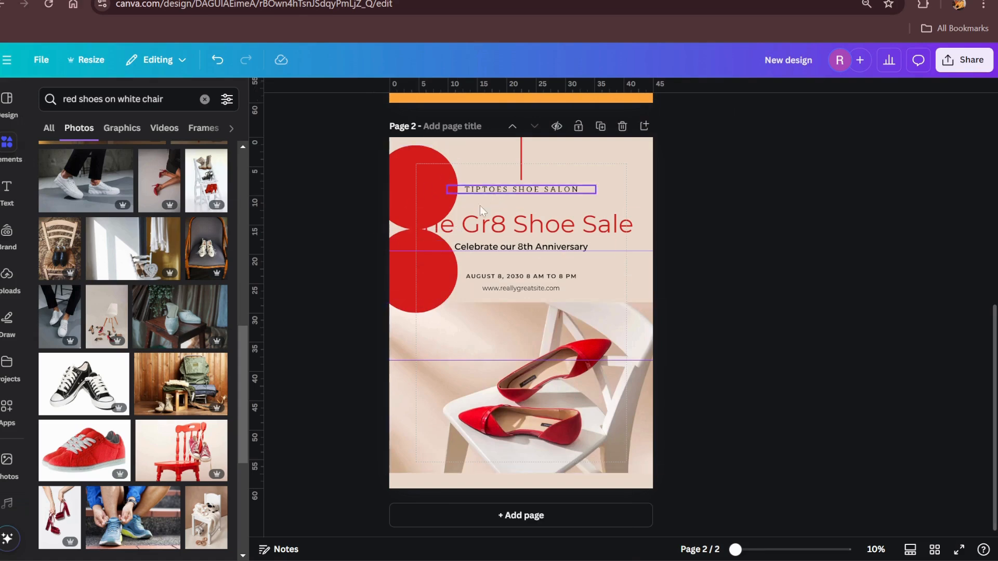
left_click(426, 170)
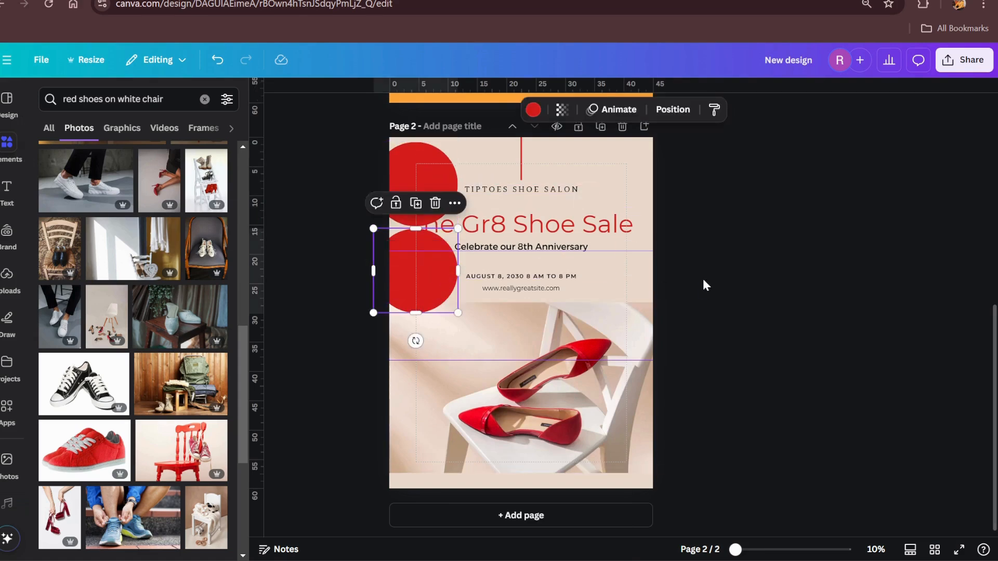
Move the basketball player photo on page 1 to the right, partly beyond the page edge
scroll(634, 274, "up", 5)
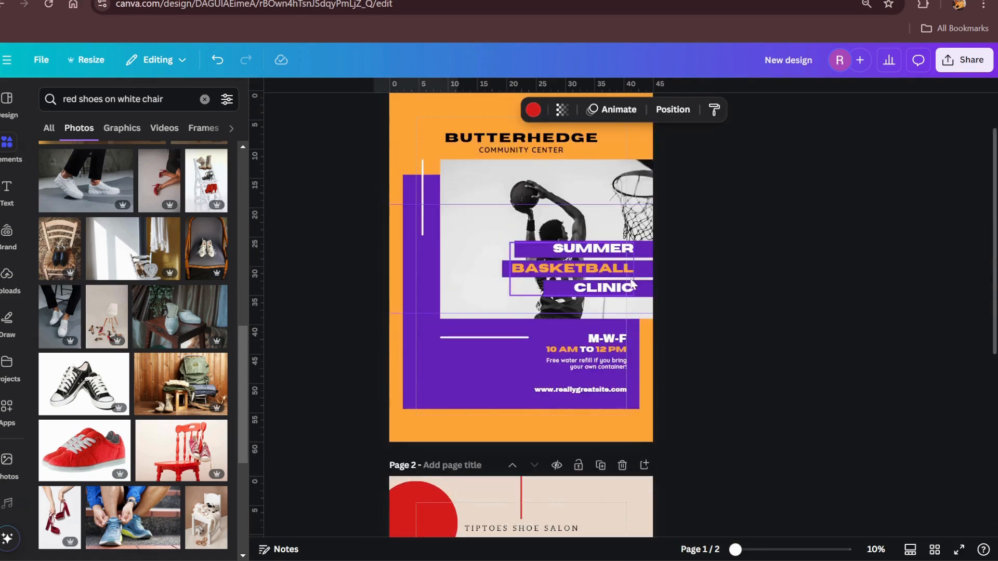
left_click(546, 203)
left_click_drag(524, 186, 560, 188)
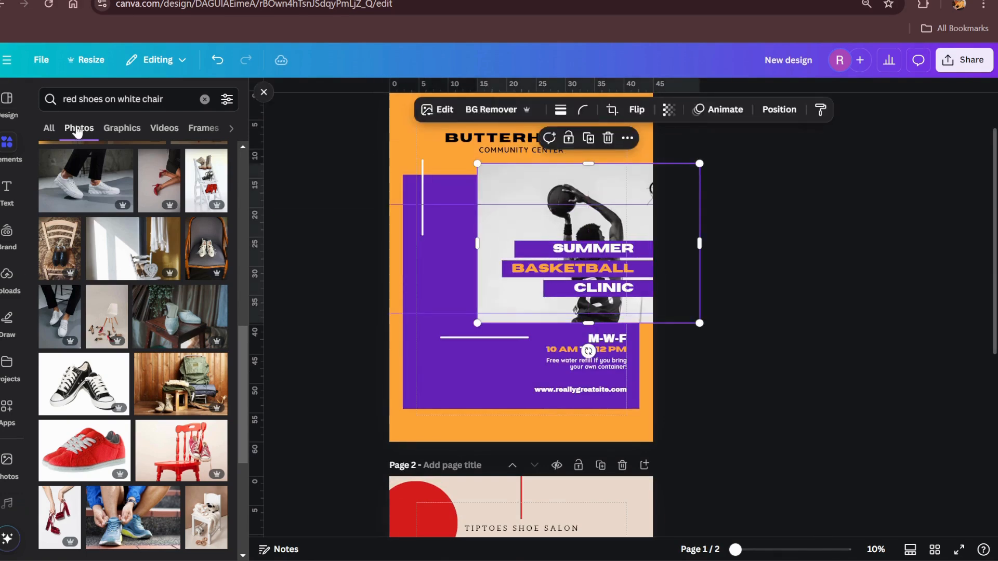
Clear the element search, look over the similar template suggestions, and return to the element library
left_click(205, 100)
left_click(10, 107)
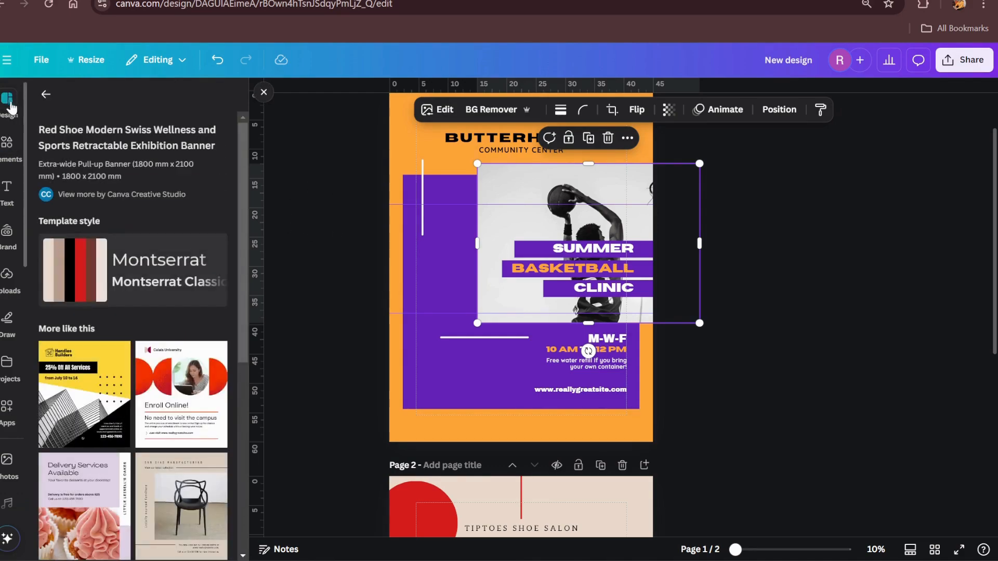
scroll(115, 261, "down", 3)
scroll(116, 261, "up", 3)
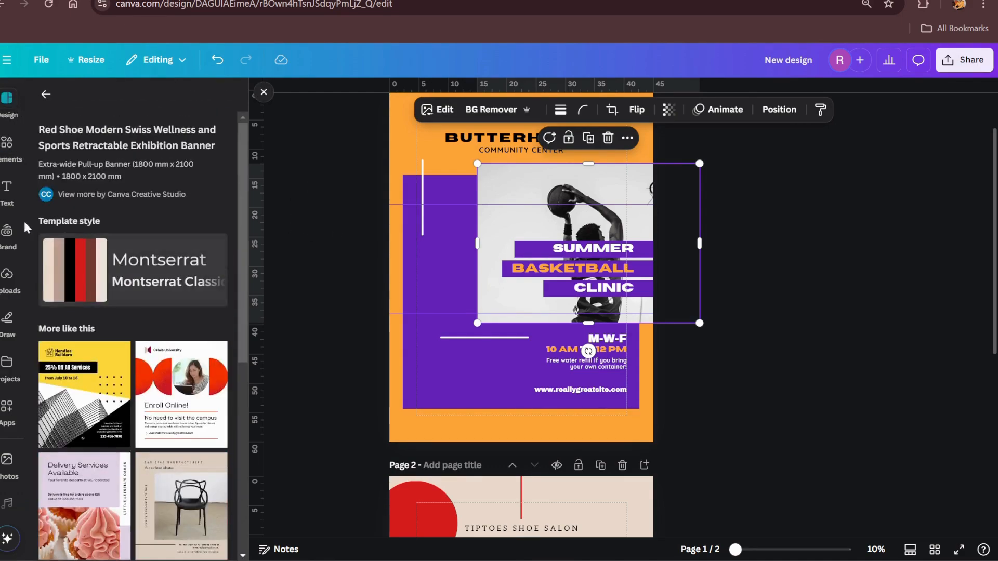
left_click(7, 146)
Delete the shoe sale page, and try duplicating the basketball clinic page before removing the copy
scroll(598, 312, "down", 5)
scroll(598, 312, "up", 2)
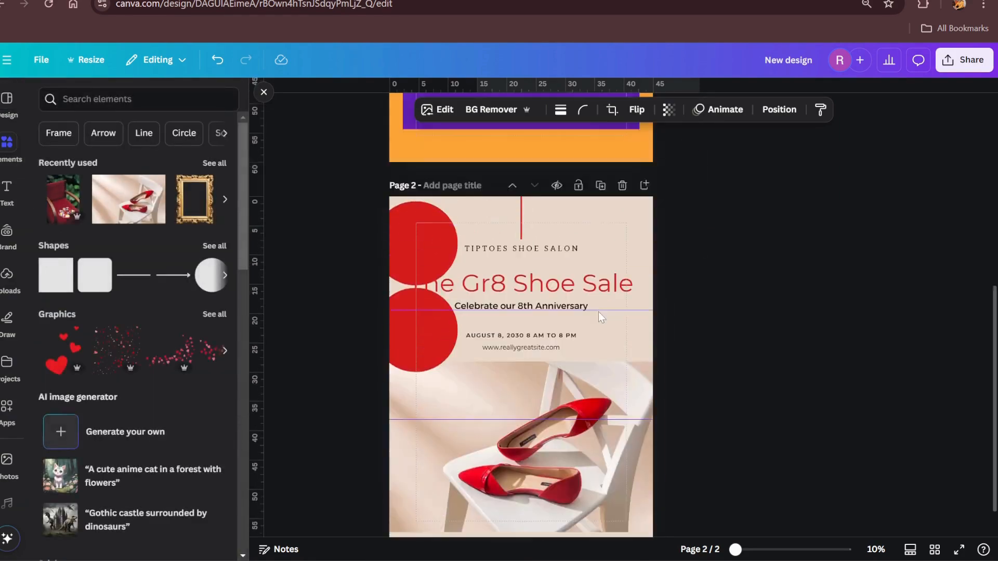
left_click(623, 264)
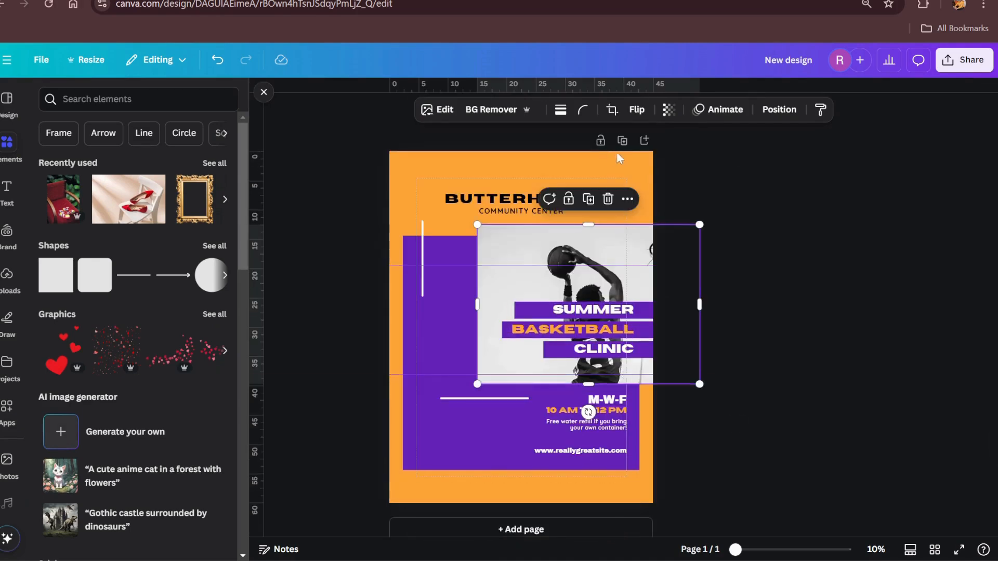
left_click(622, 141)
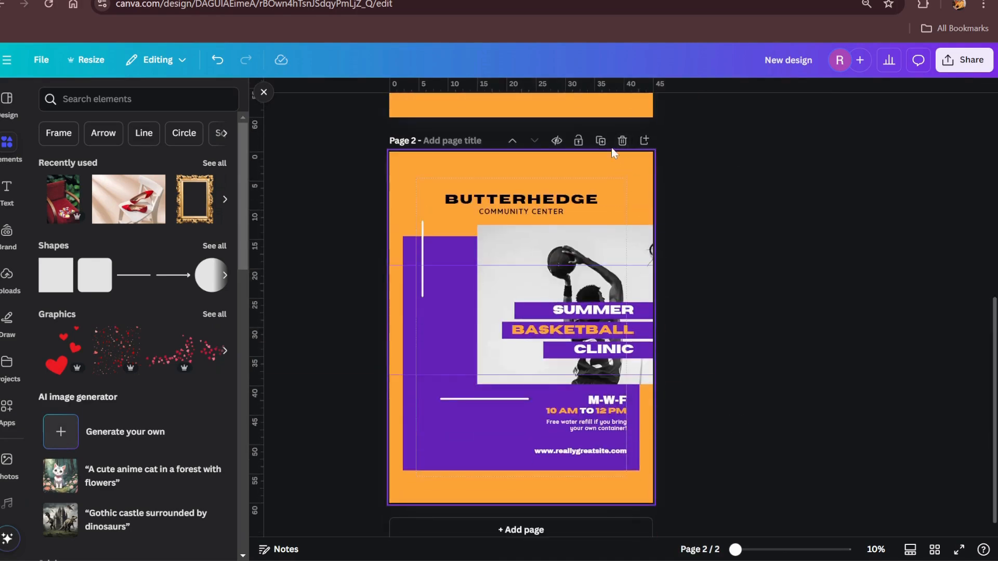
left_click(622, 140)
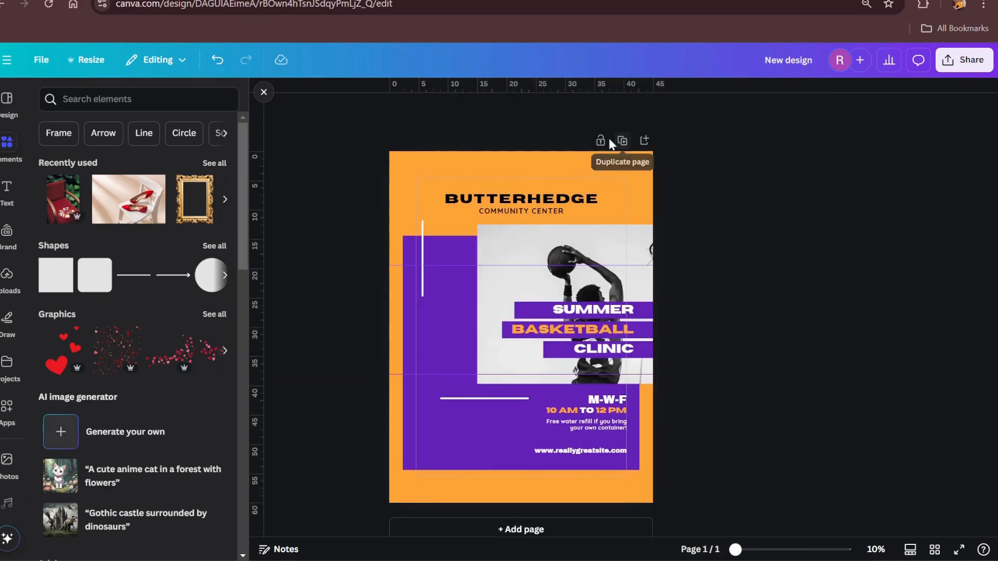
Add a blank page and delete the basketball clinic page, undoing the deletion once and repeating it
left_click(645, 140)
scroll(625, 270, "up", 5)
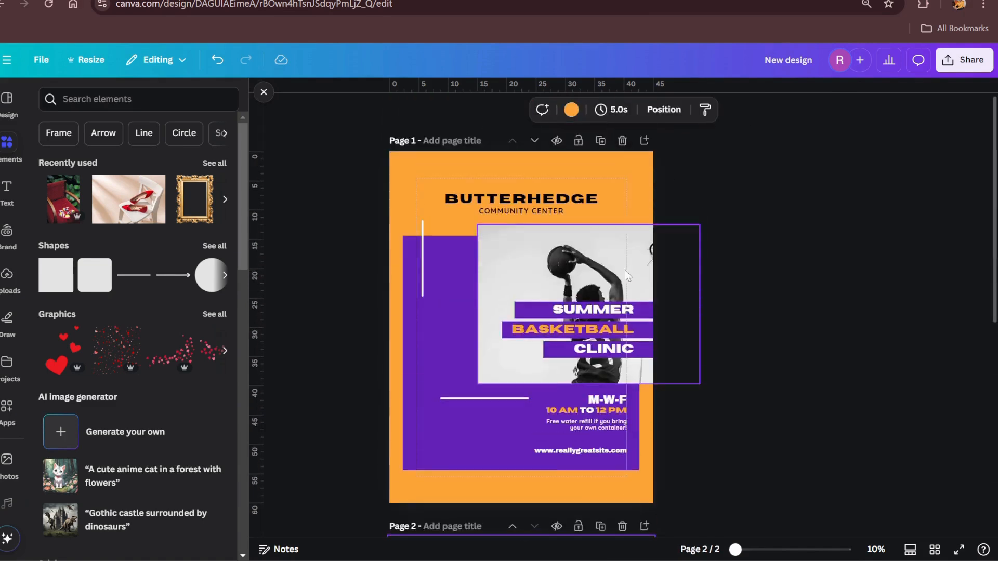
left_click(621, 141)
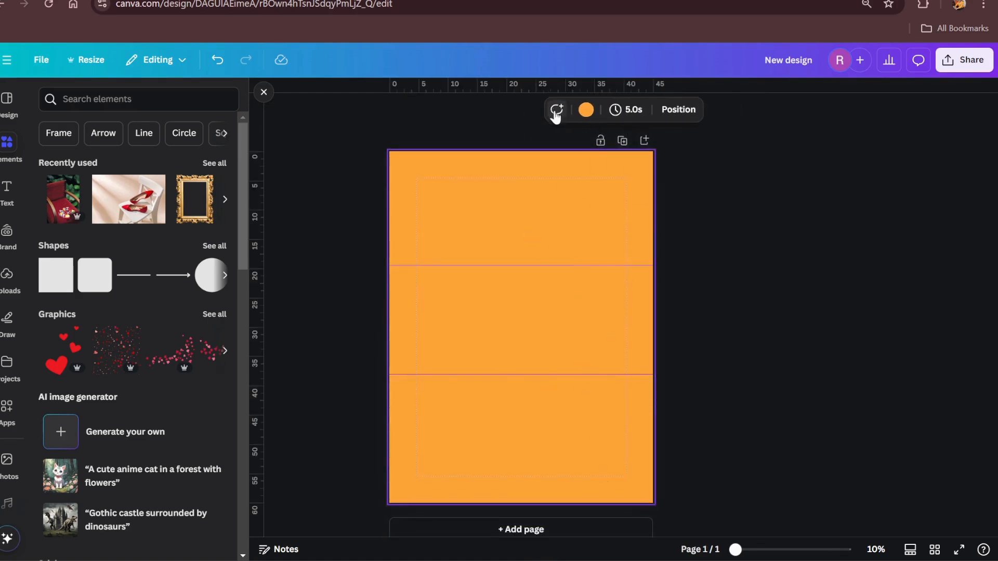
key("ctrl+z")
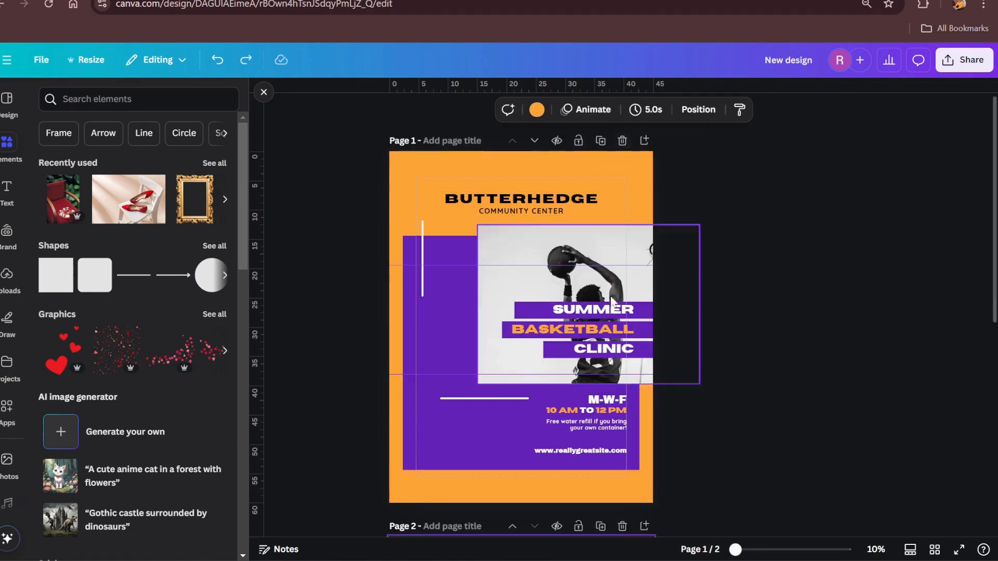
scroll(584, 260, "down", 6)
scroll(575, 285, "up", 7)
left_click(622, 140)
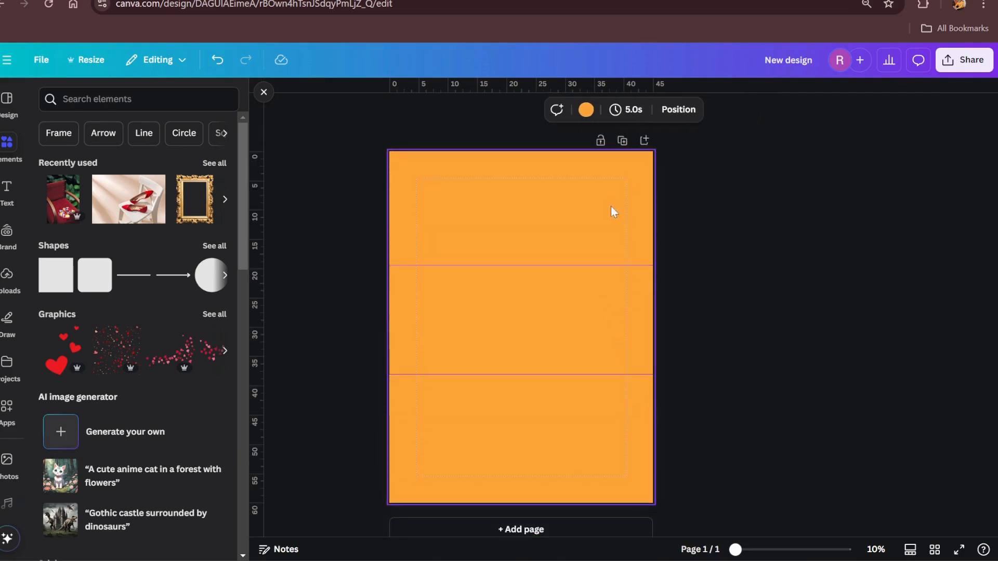
Try the darkest brown and light blue brand colours as the blank page's background, and set it to white
left_click(586, 109)
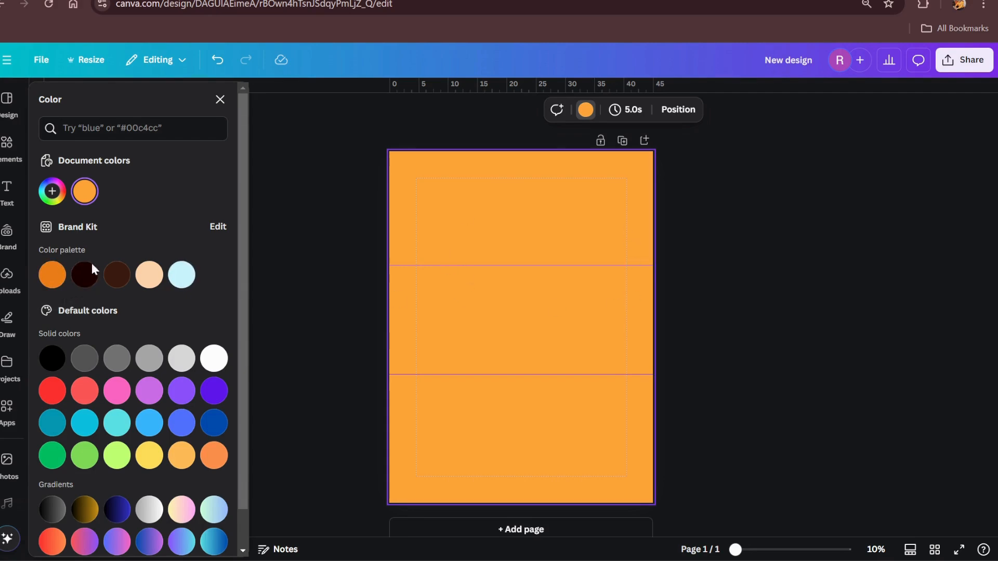
left_click(85, 276)
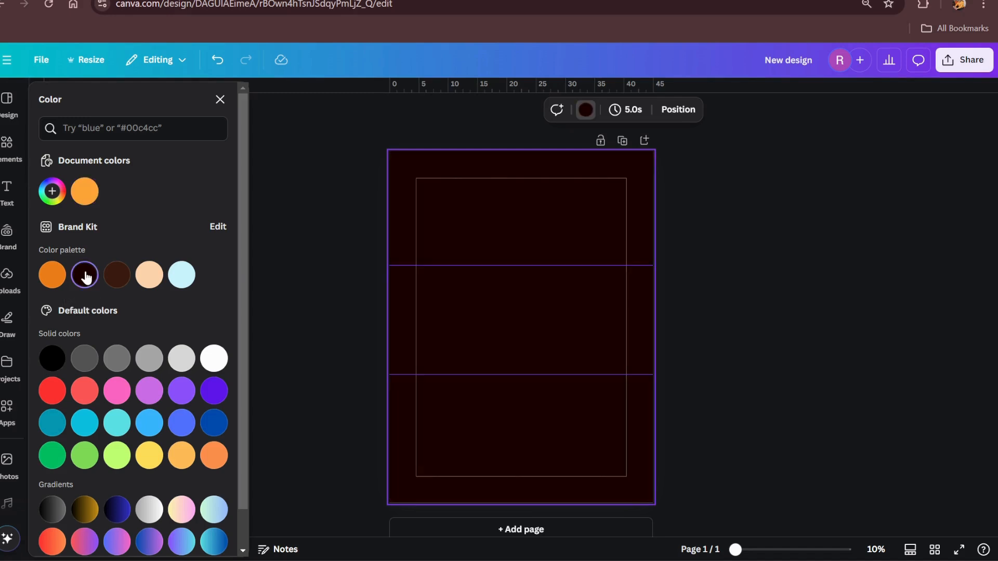
left_click(185, 279)
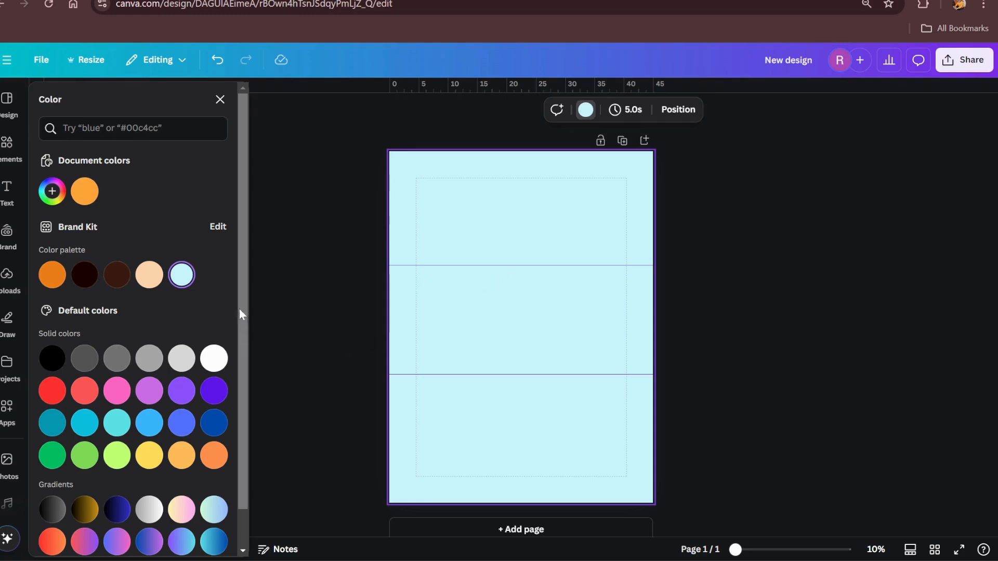
left_click(214, 358)
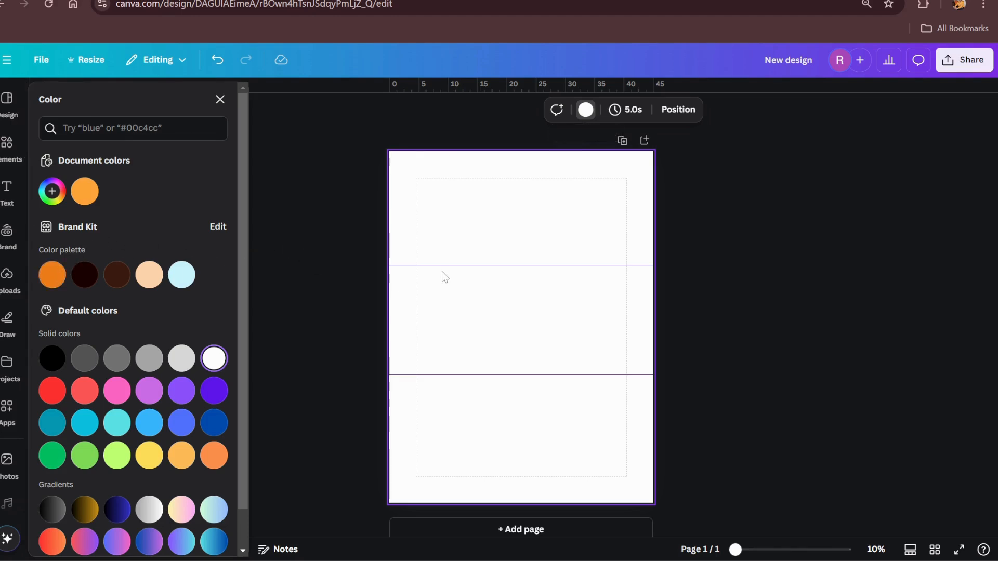
left_click(219, 100)
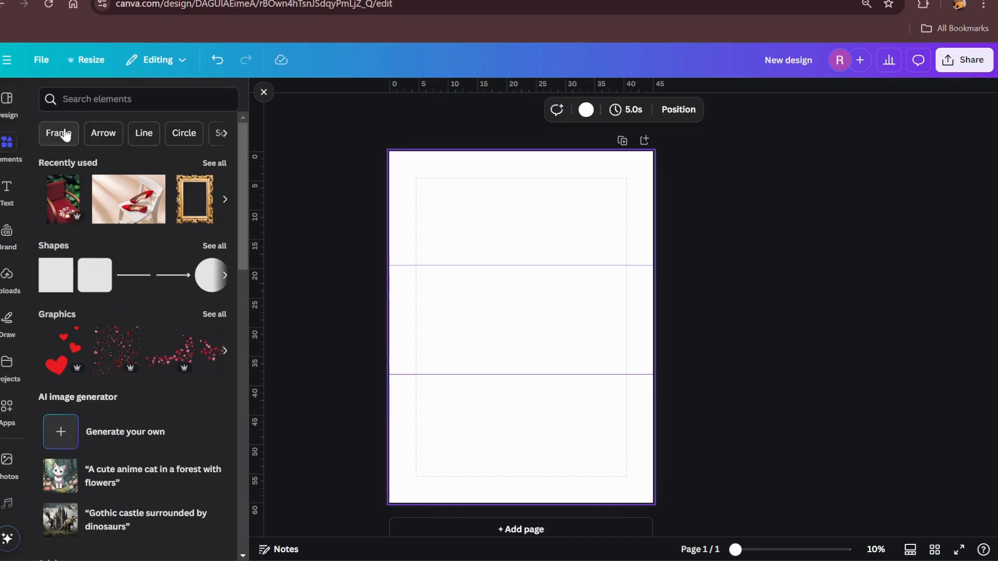
Browse the suggested element keywords, look up the Frame suggestion, and clear the search to return to the element library
left_click(225, 134)
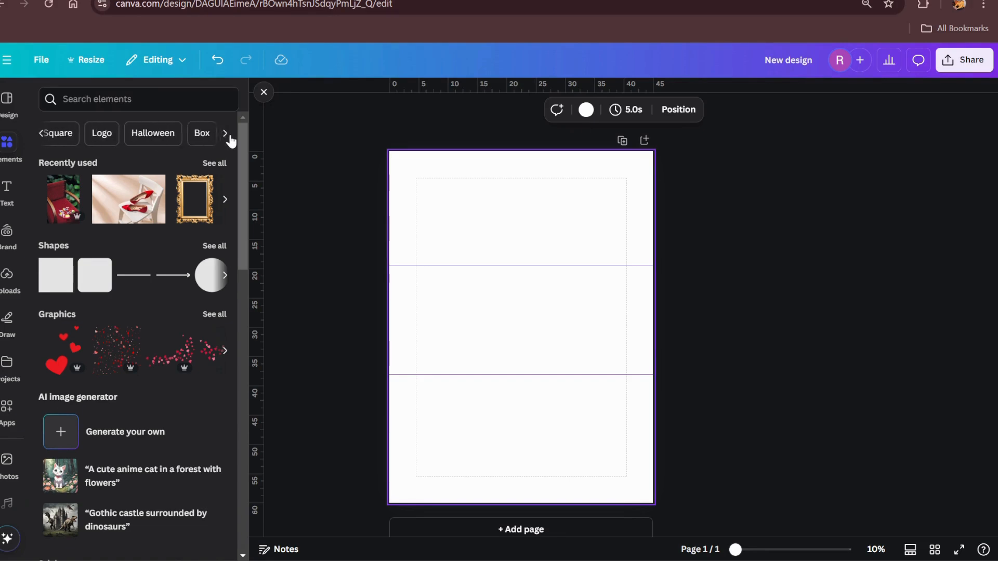
left_click(226, 134)
left_click(42, 134)
left_click(42, 136)
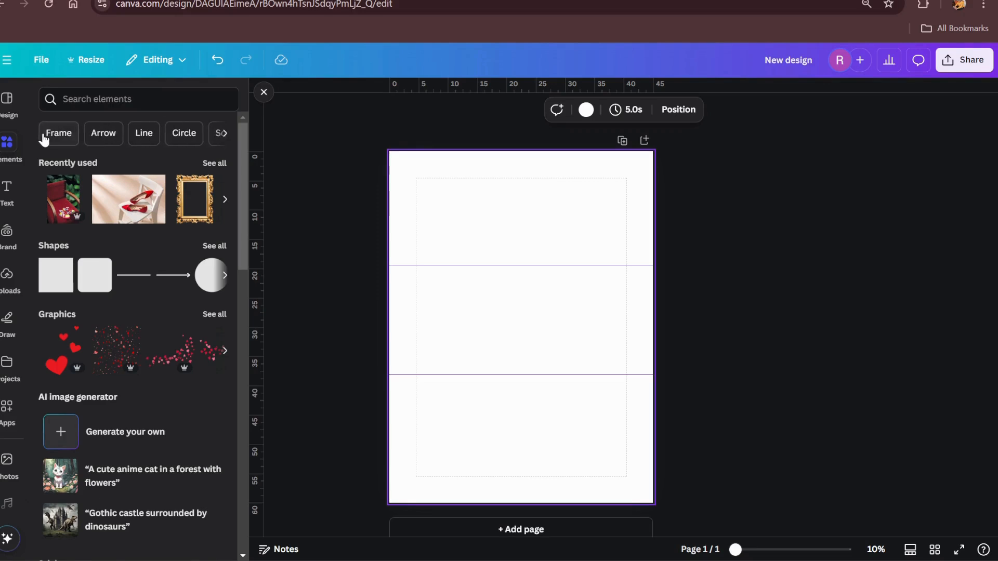
left_click(44, 137)
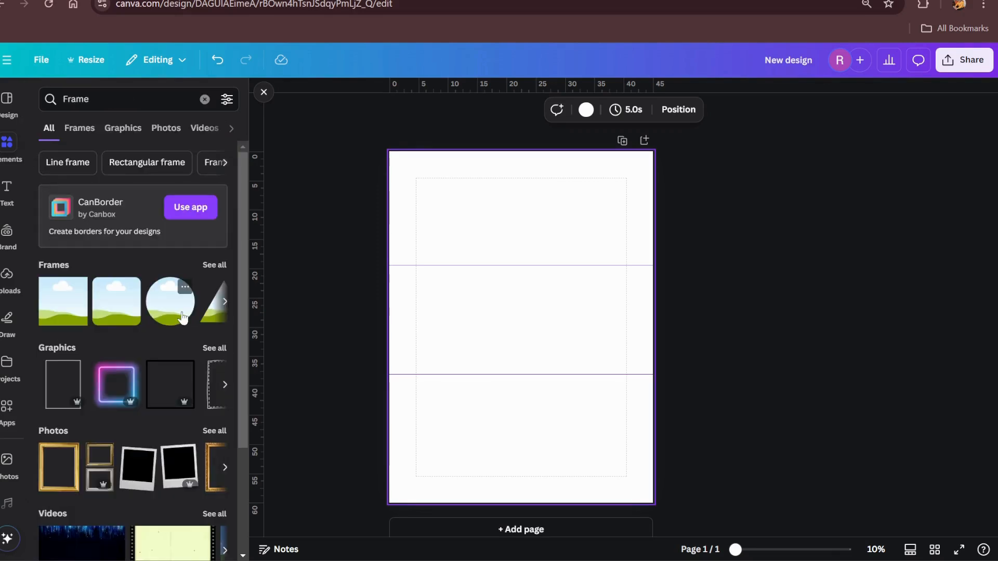
left_click(130, 99)
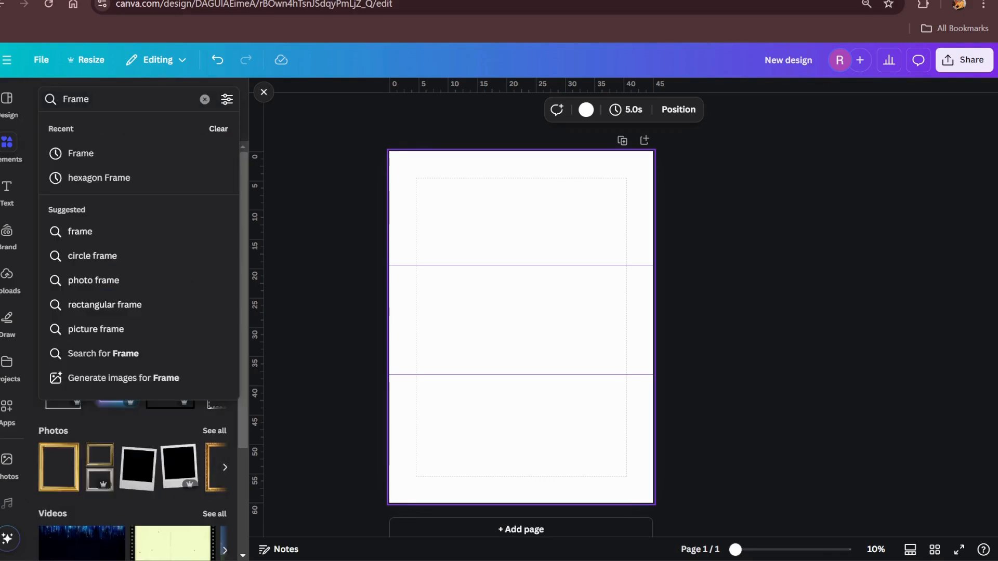
left_click(205, 99)
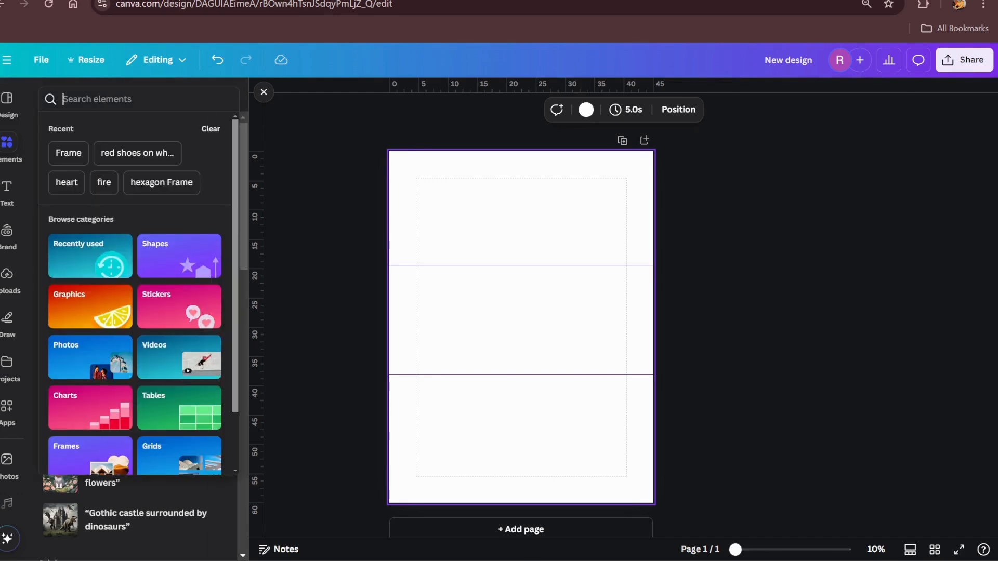
left_click(10, 150)
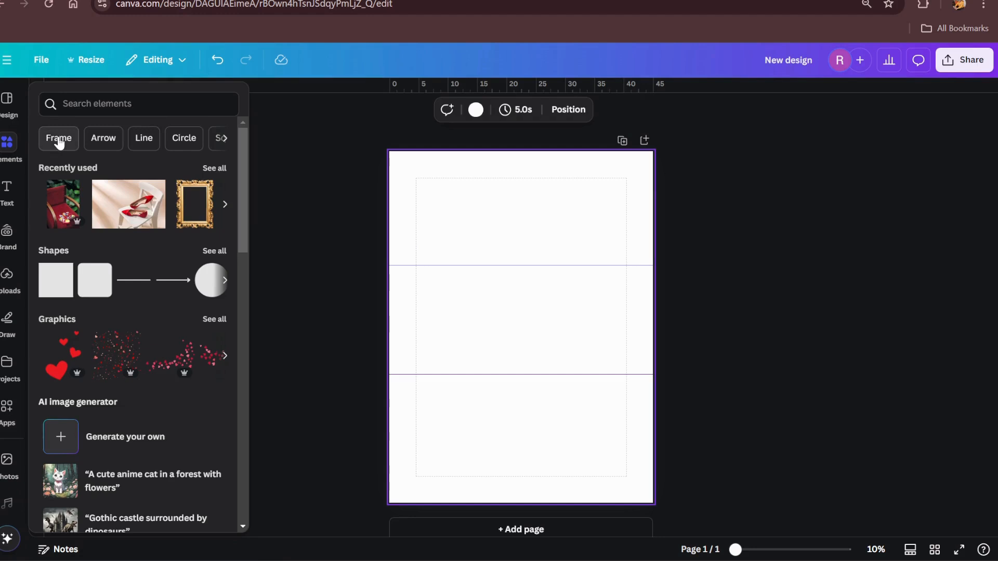
Find elements with the Frame keyword, placing a circle frame in the page's lower half and a rounded square frame above it
left_click(58, 139)
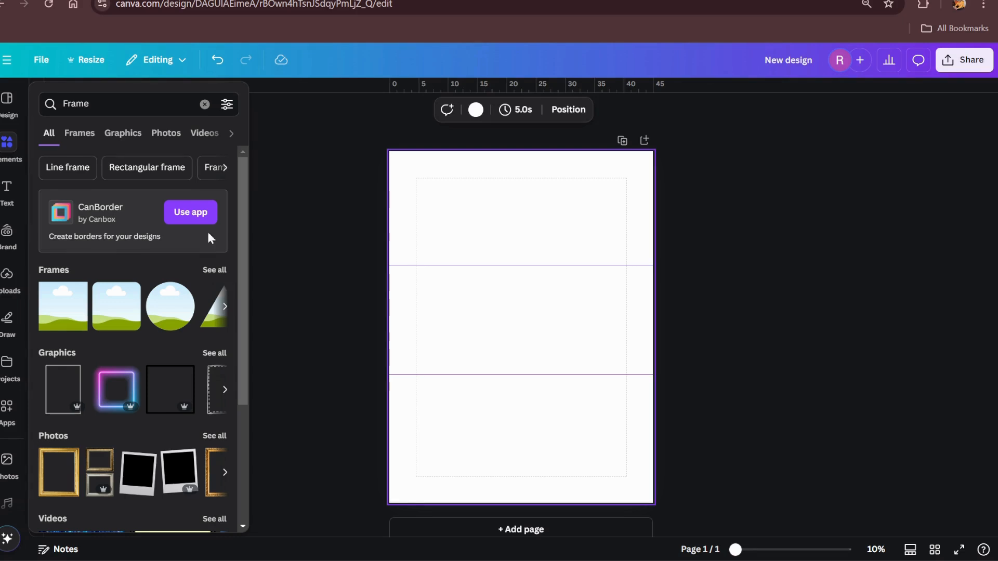
left_click(186, 309)
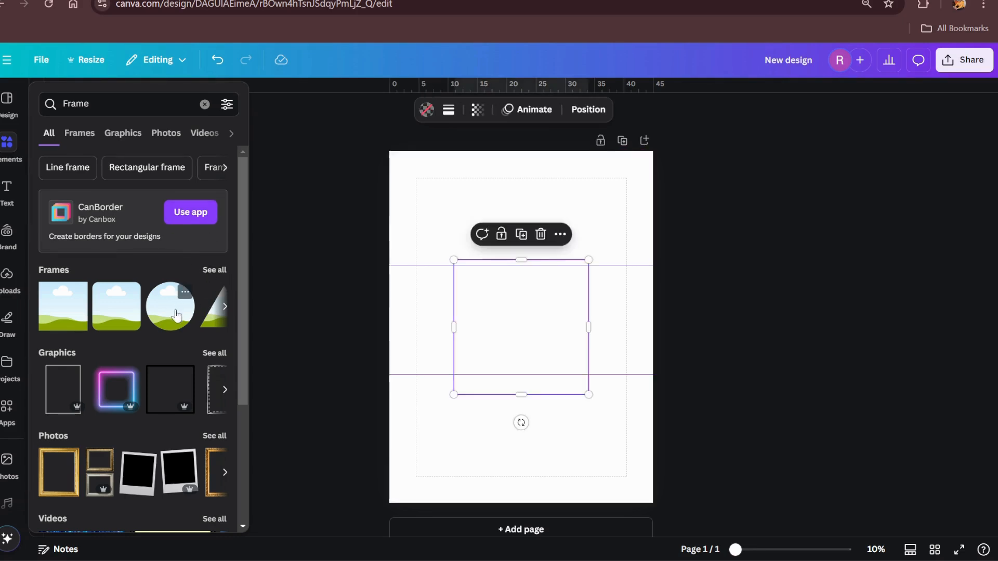
left_click_drag(480, 318, 479, 404)
left_click(7, 142)
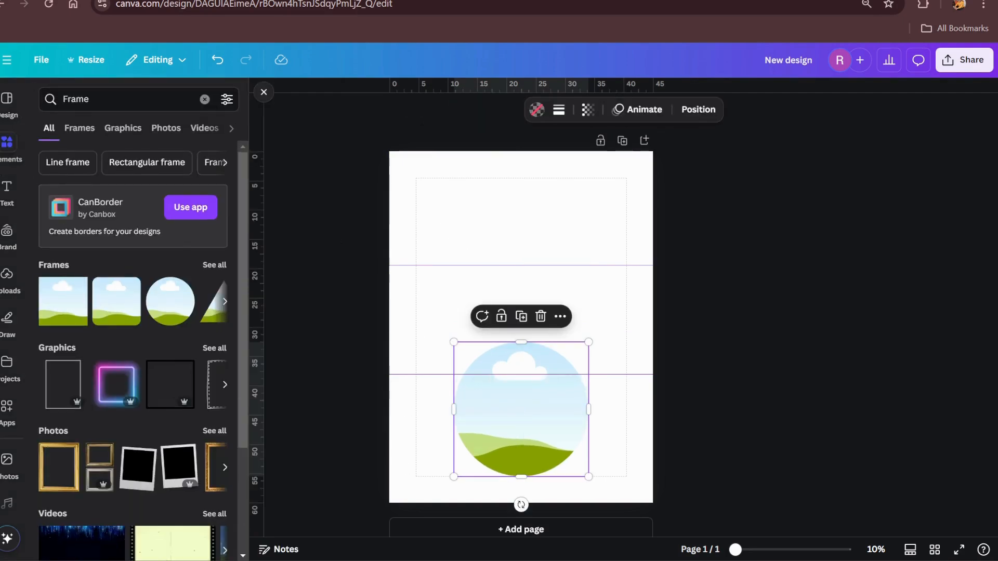
left_click(128, 318)
left_click_drag(528, 339, 528, 252)
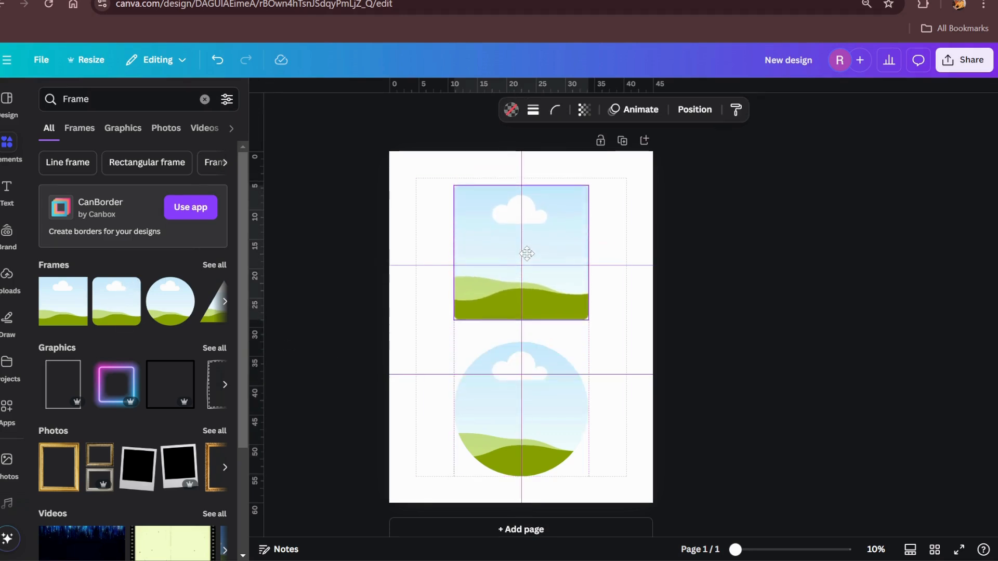
Fill the circle frame and the rounded square frame with the uploaded multicoloured swirl image
left_click(7, 276)
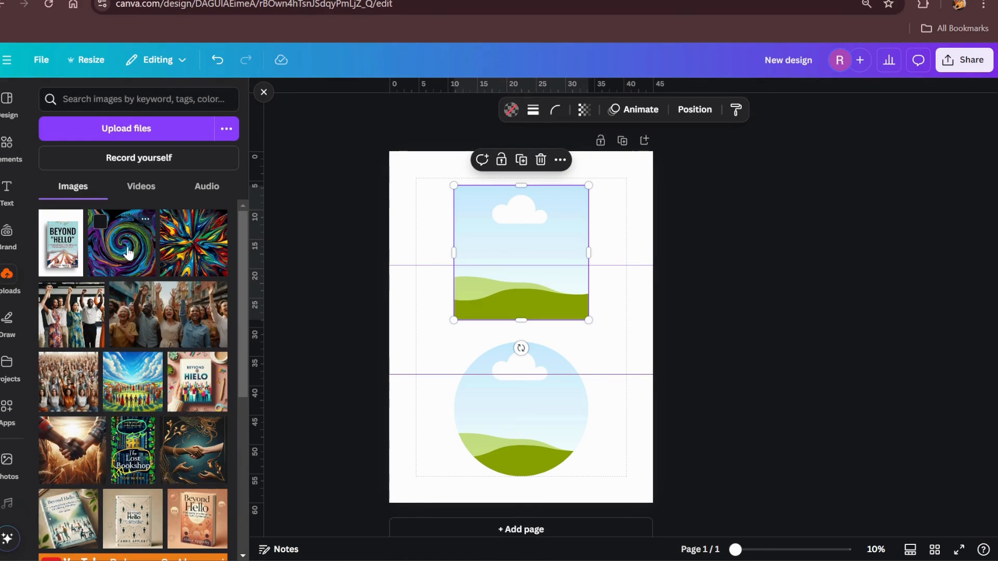
left_click(129, 253)
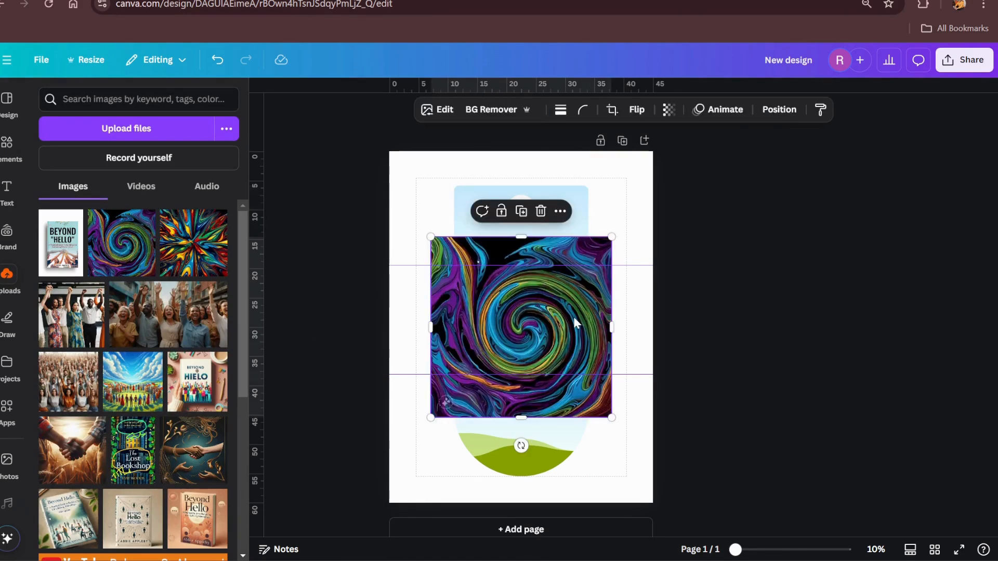
left_click_drag(568, 318, 589, 370)
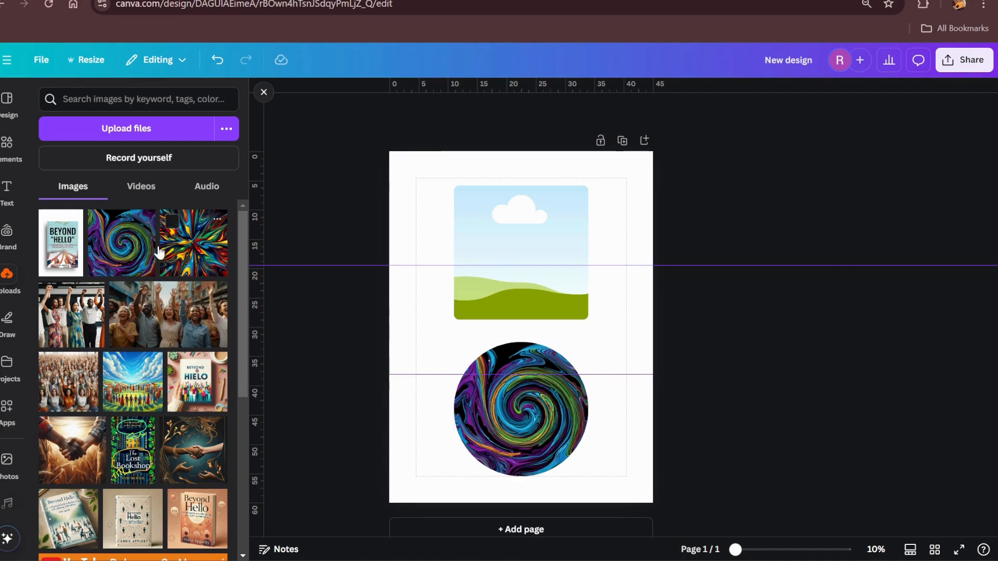
left_click(127, 252)
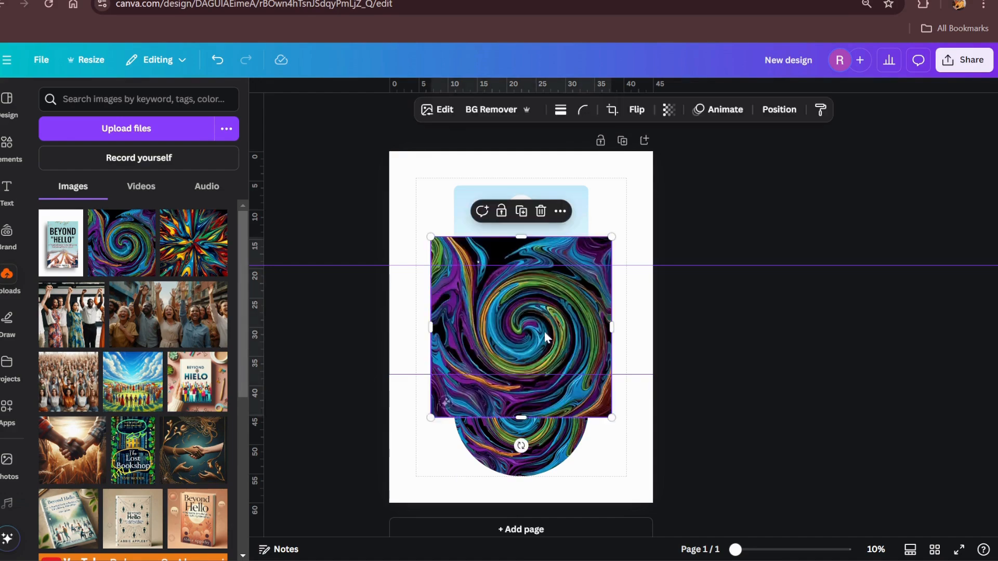
left_click_drag(545, 331, 531, 251)
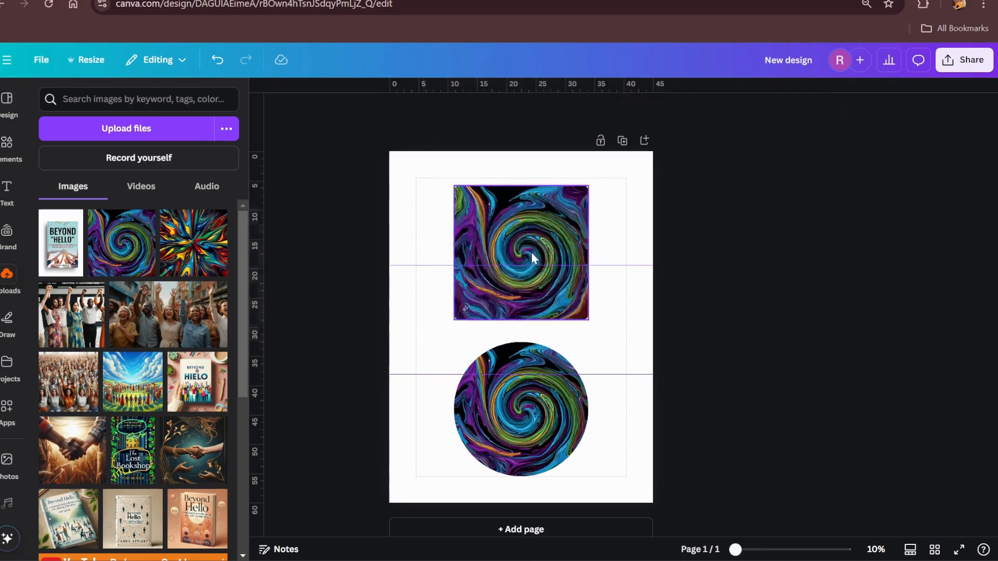
left_click(426, 260)
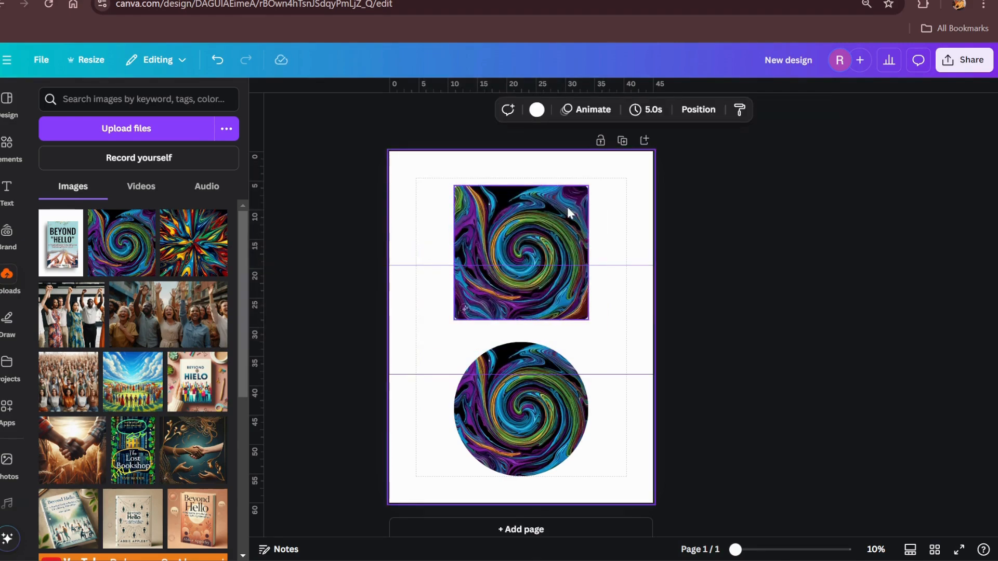
Set the corner rounding of the rounded square frame to 100
scroll(567, 207, "up", 3)
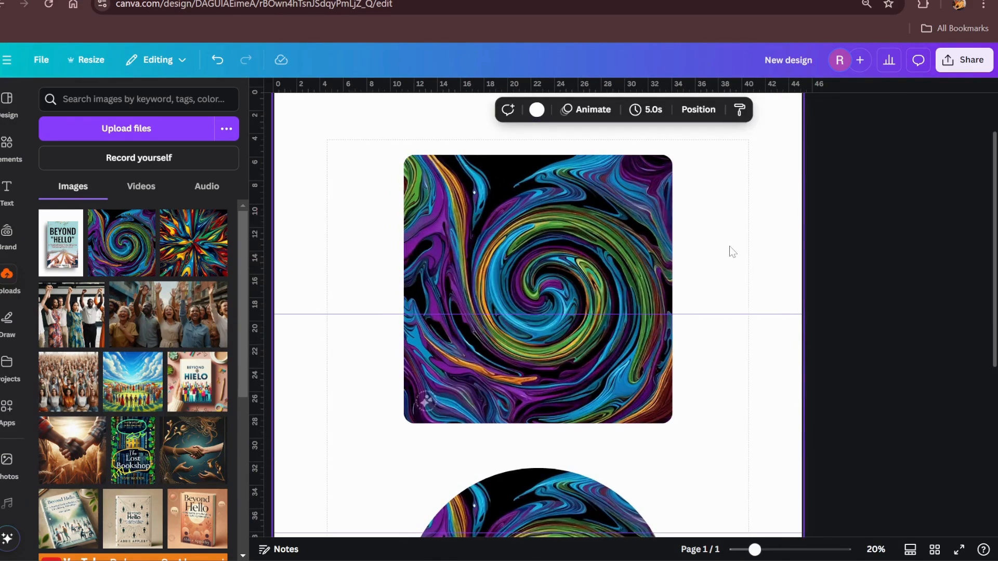
scroll(732, 252, "up", 1)
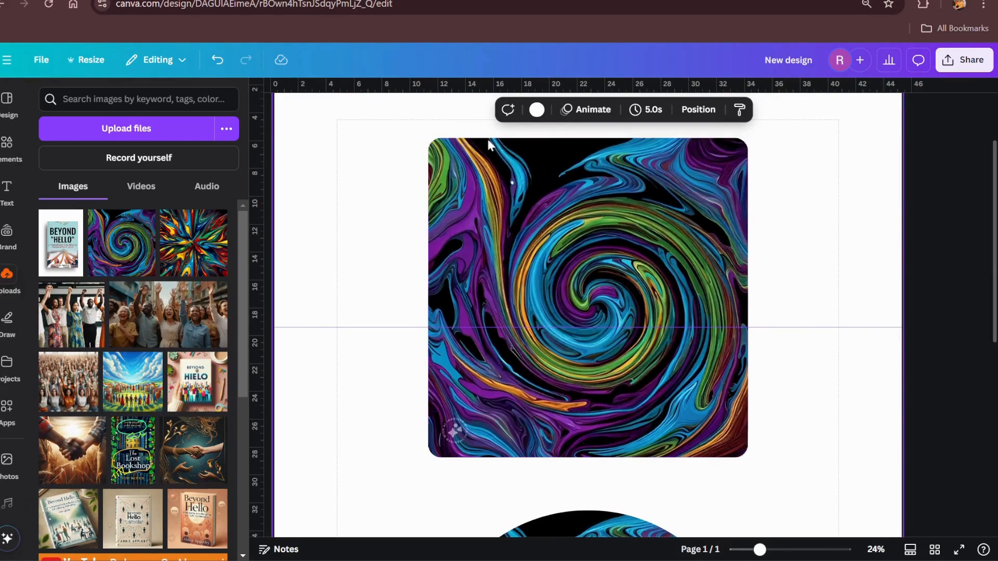
left_click(620, 186)
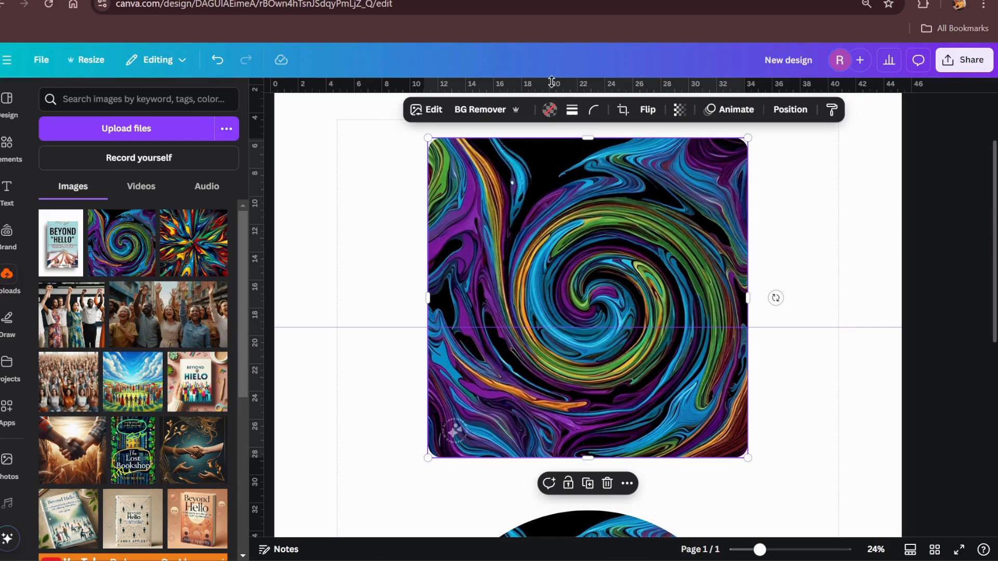
left_click(594, 113)
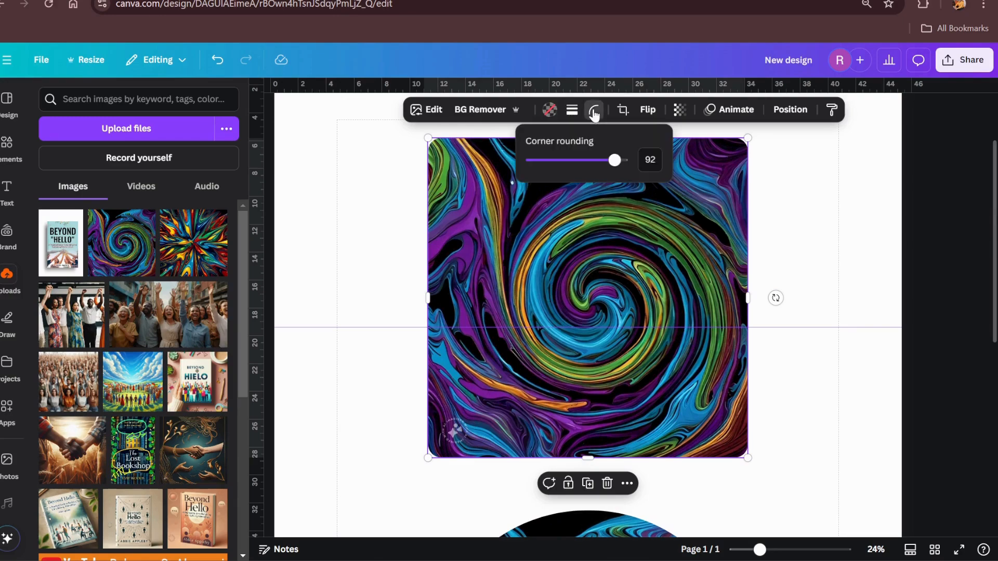
left_click_drag(615, 160, 658, 169)
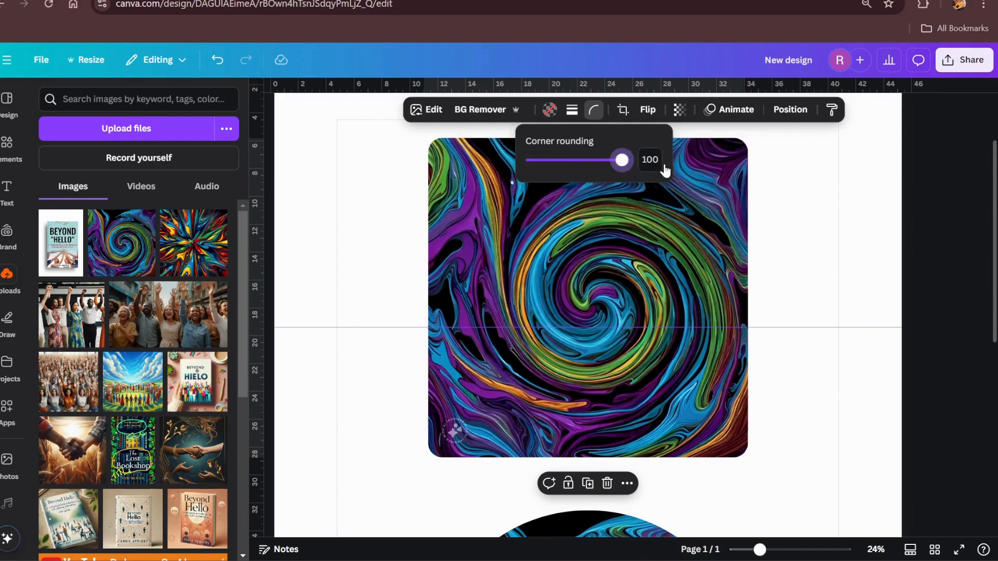
Give the rounded square frame a solid border of weight 34 in the orange brand colour
left_click(572, 110)
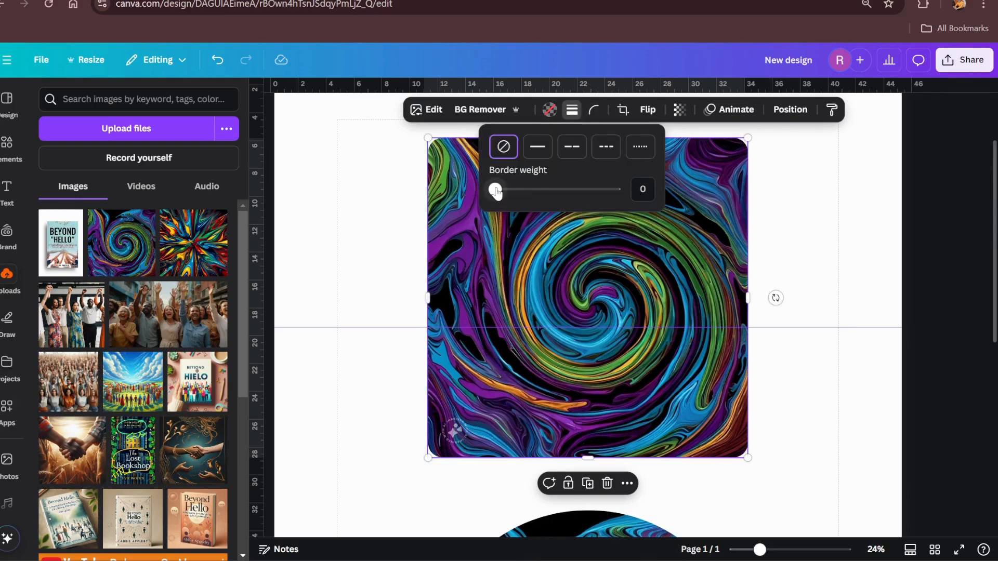
left_click_drag(497, 192, 537, 191)
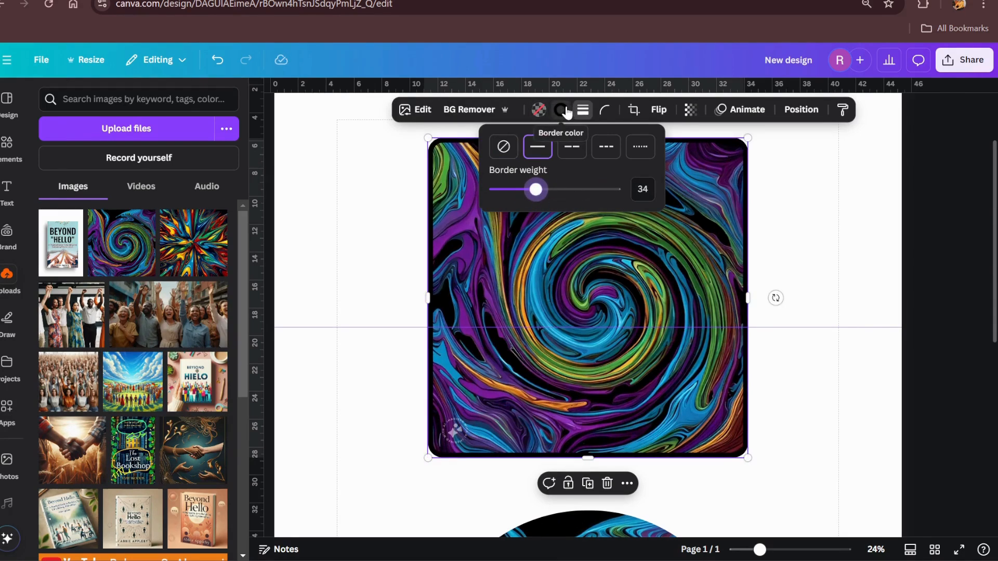
left_click(562, 110)
left_click(58, 281)
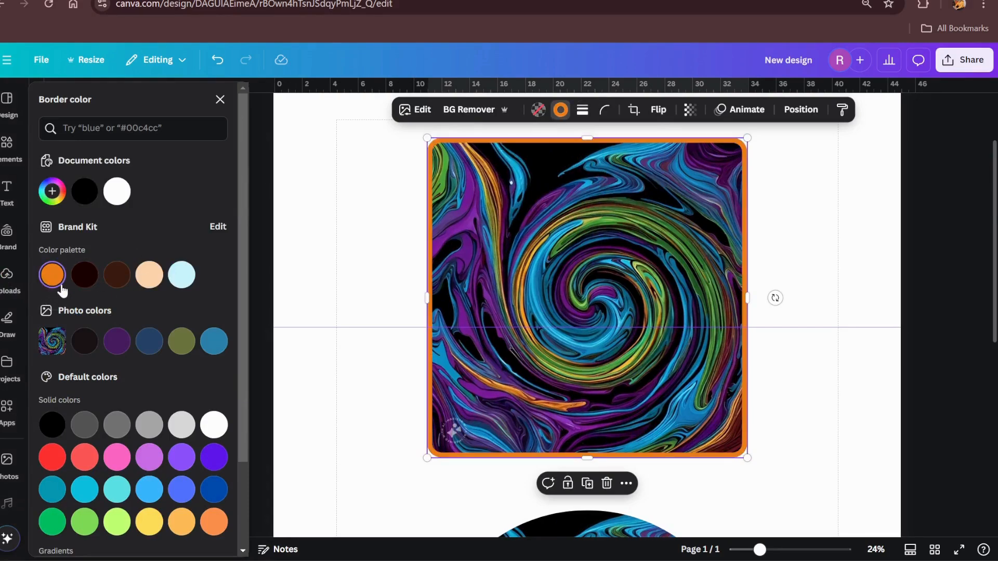
scroll(639, 305, "down", 3)
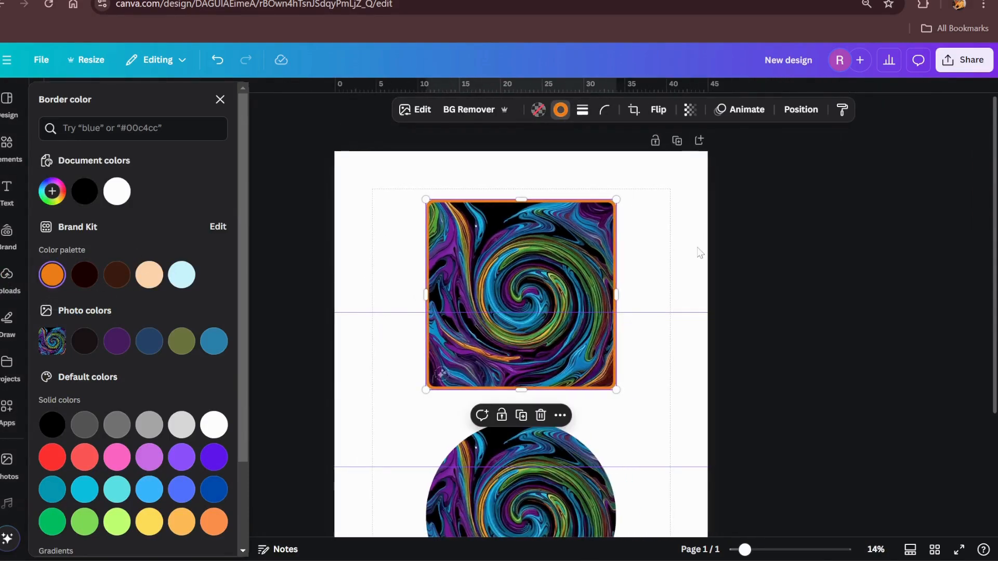
left_click(633, 319)
scroll(655, 299, "down", 3)
scroll(522, 299, "up", 3)
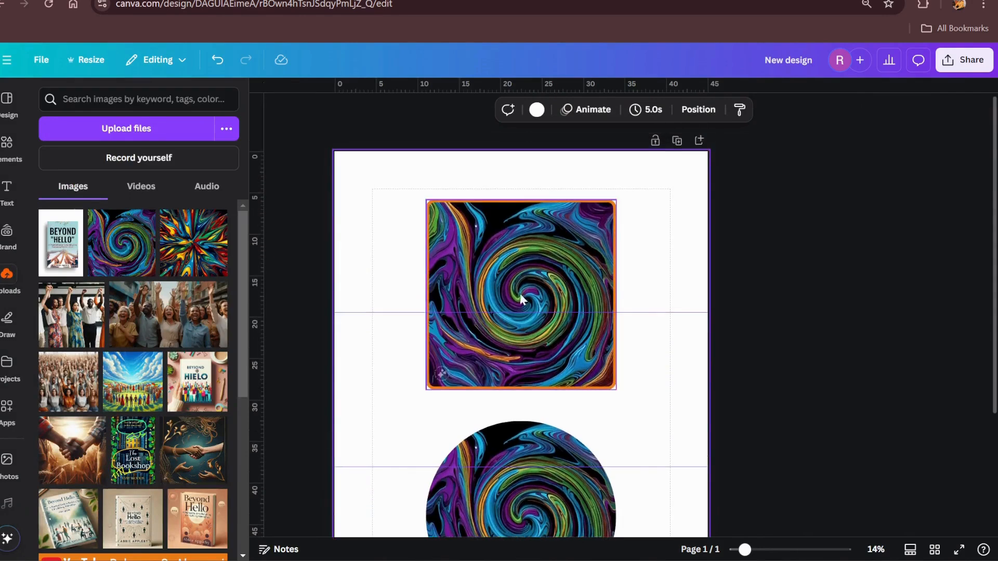
Check the delete options for the square frame, and delete both filled frames together from the page
left_click(517, 270)
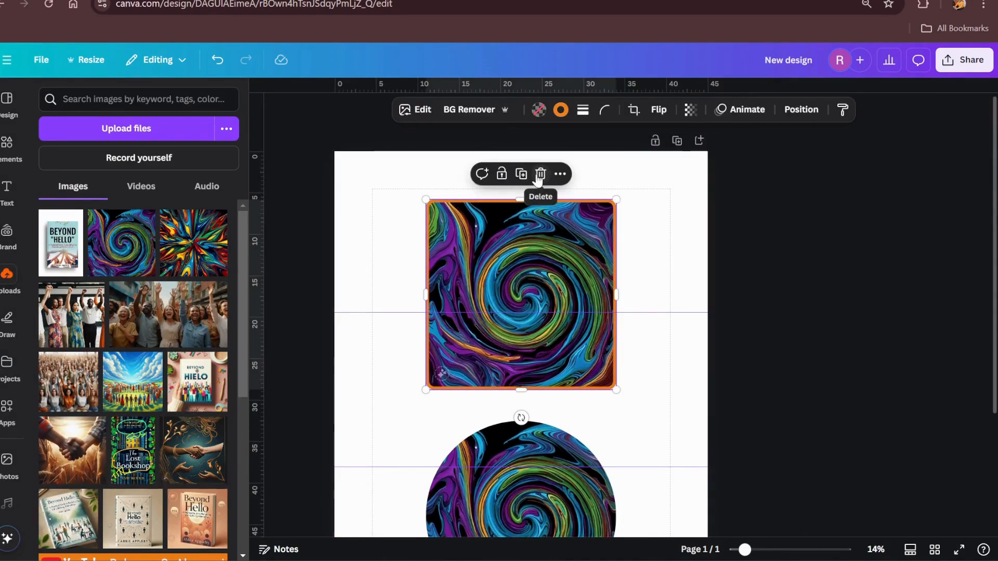
left_click(541, 174)
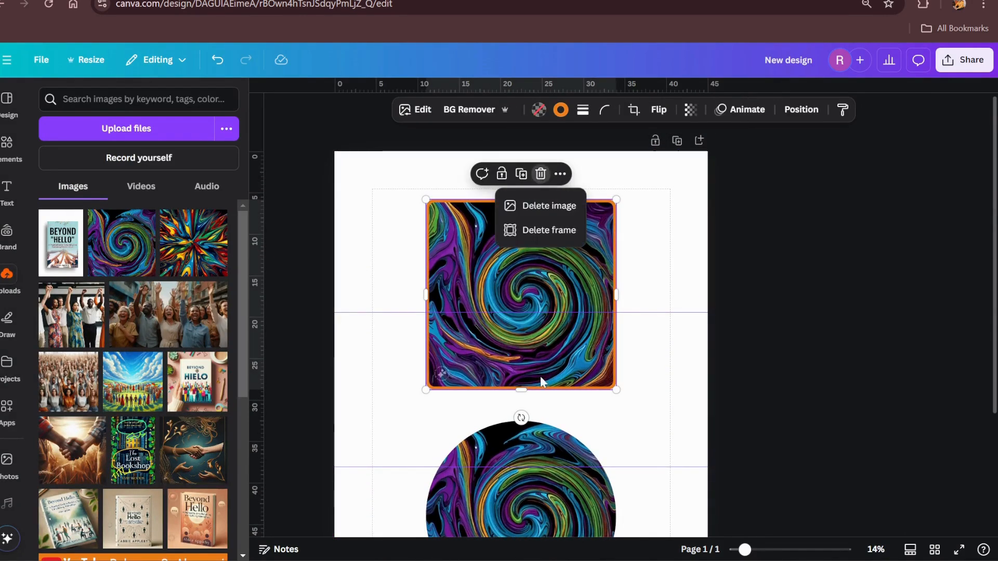
left_click(498, 431)
left_click(572, 245, "shift")
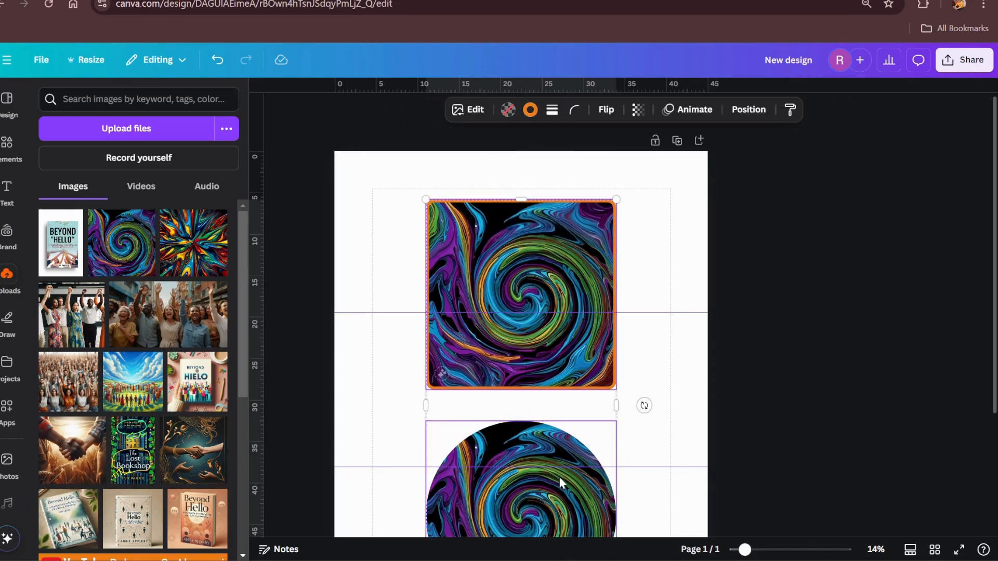
left_click(551, 174)
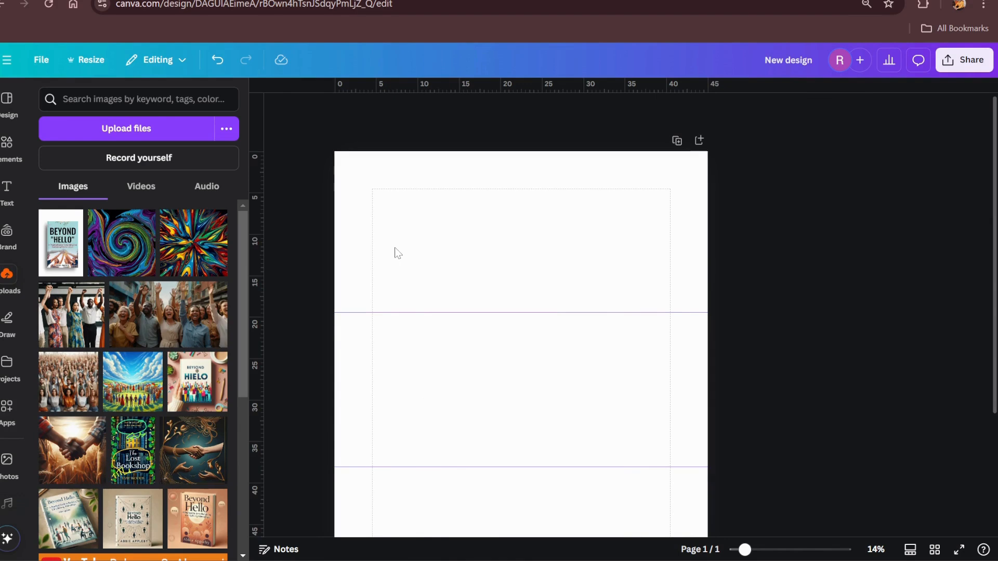
Browse the full set of photo results for the Frame element search, looking through the gold and wooden picture frames
left_click(8, 144)
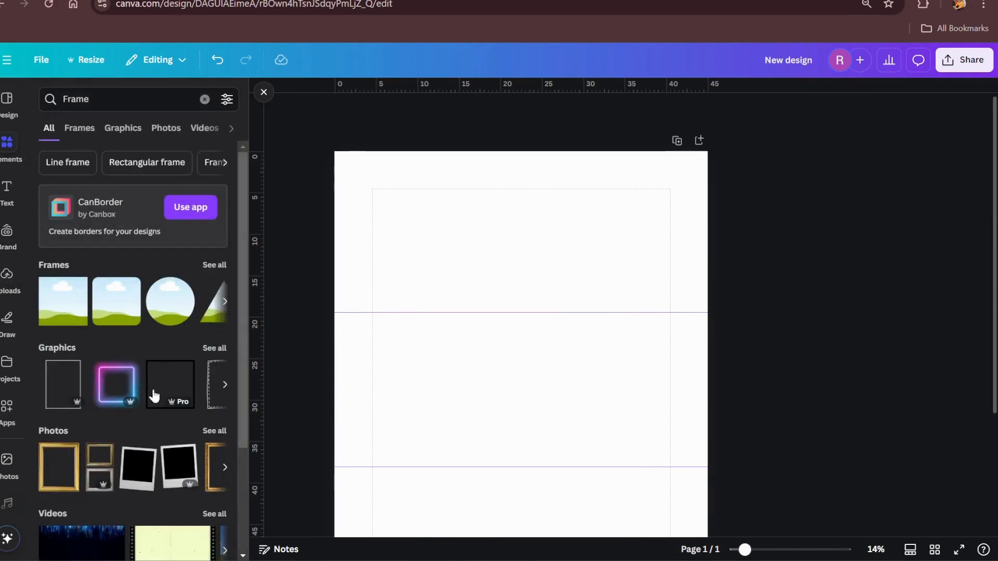
scroll(83, 471, "down", 1)
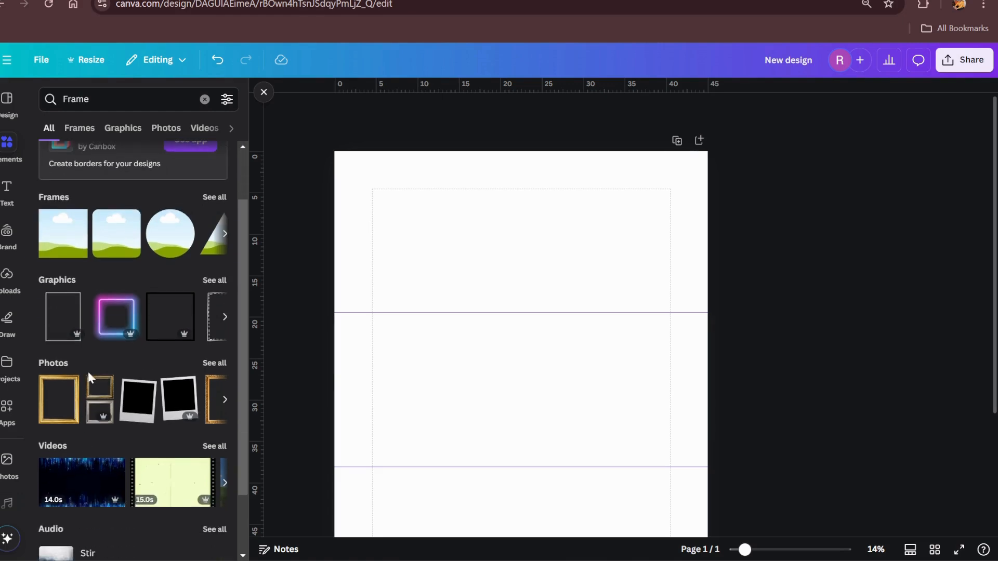
left_click(217, 365)
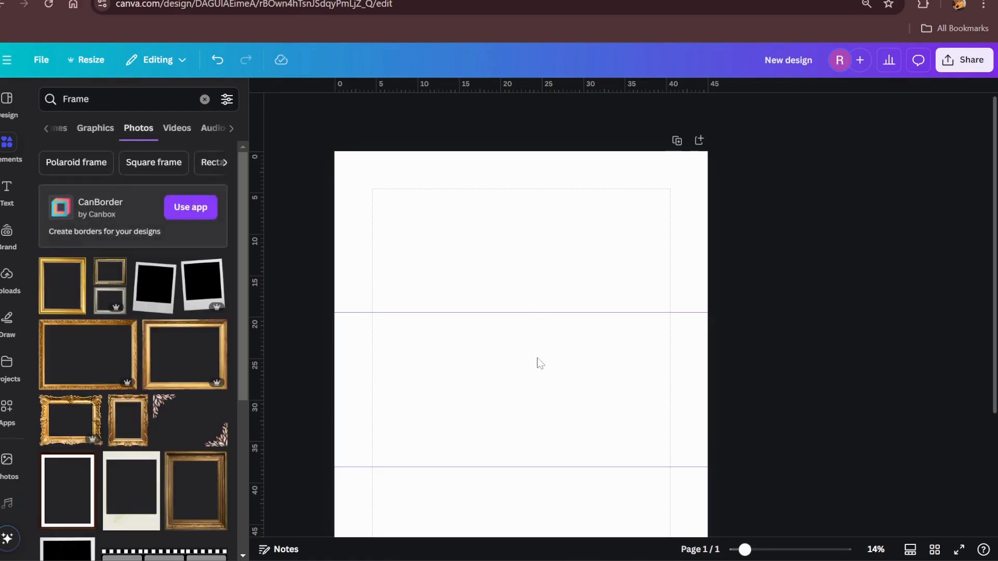
scroll(538, 362, "down", 2)
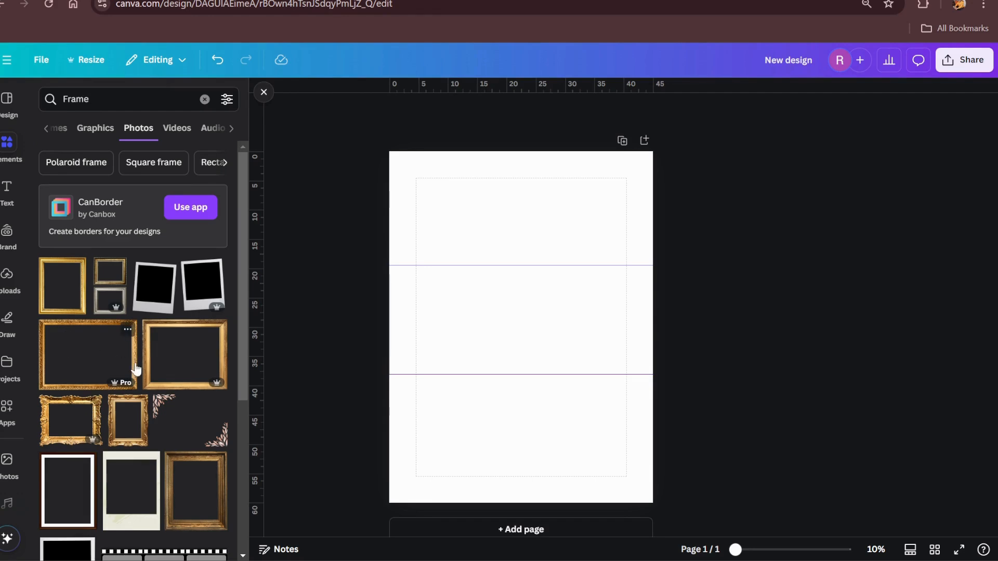
scroll(158, 328, "down", 5)
scroll(178, 379, "down", 5)
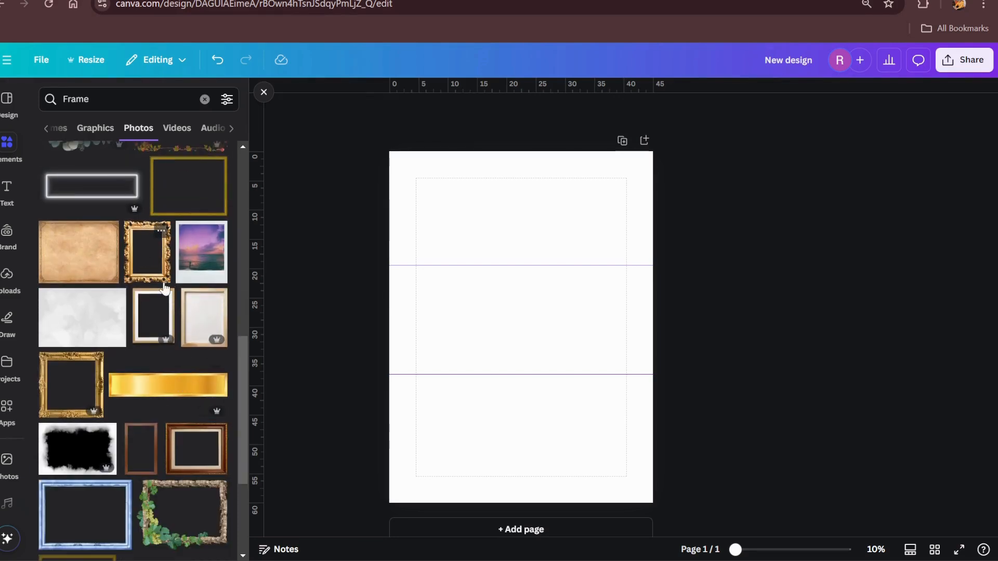
scroll(164, 436, "down", 3)
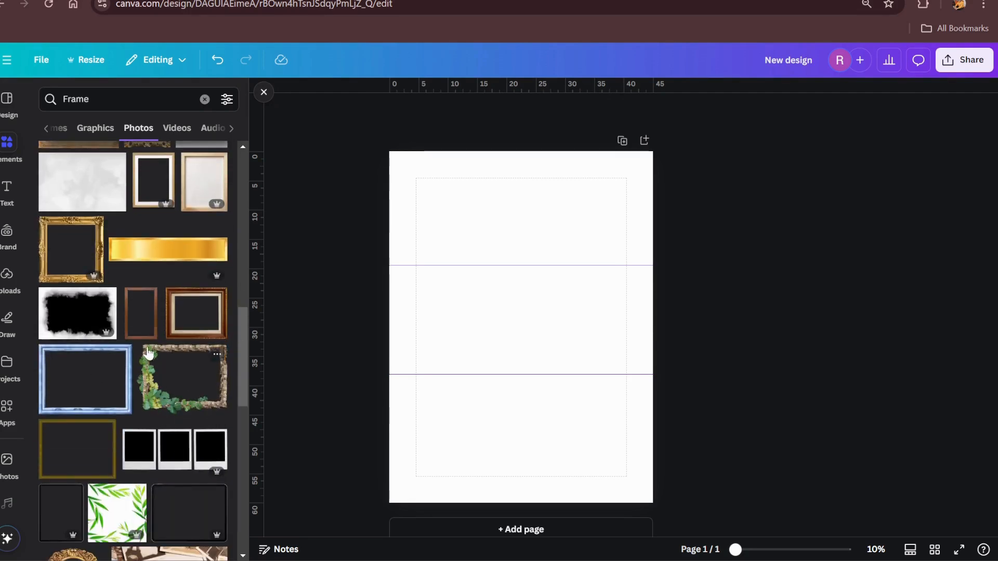
scroll(165, 364, "up", 3)
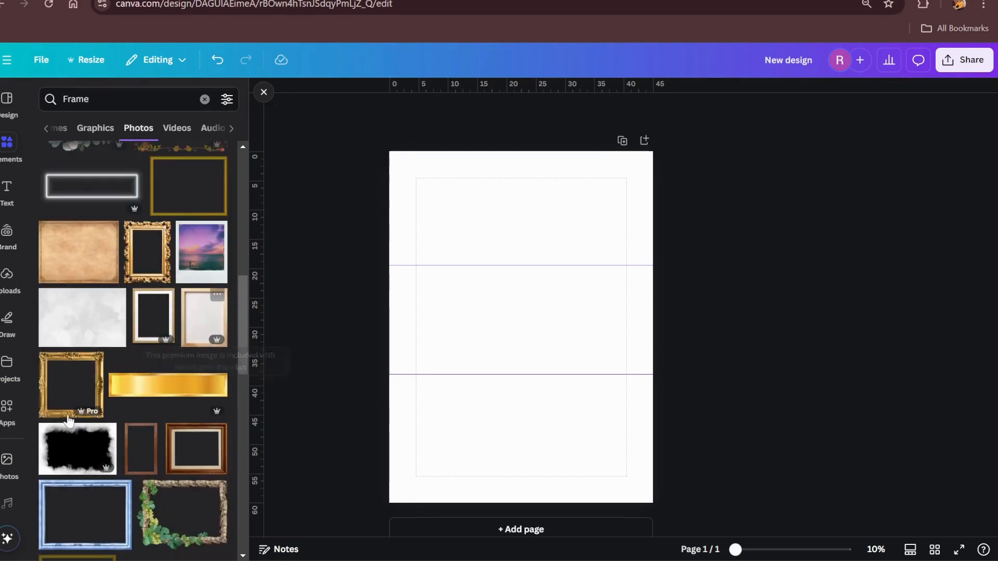
Try the square ornate gold frame photo on the page, and delete it again
left_click(88, 400)
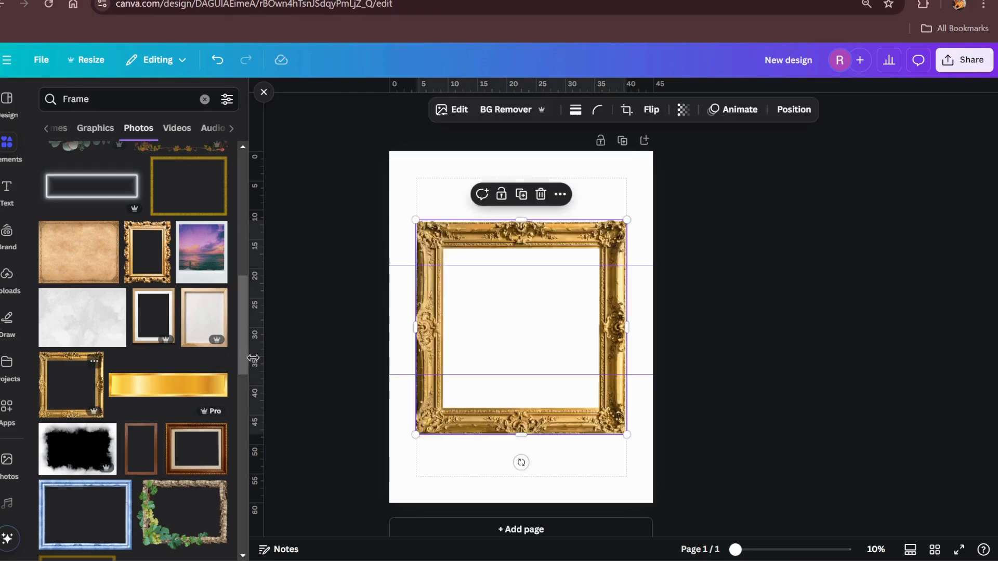
key("Delete")
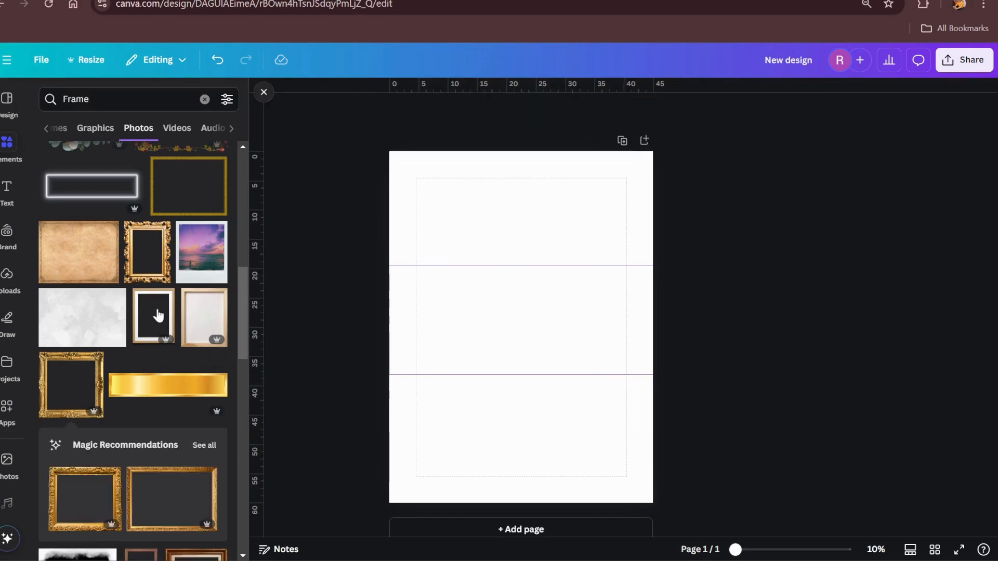
Add the portrait-shaped carved gold frame photo, enlarge it toward the page's lower-right corner, and set it as the page background
left_click(142, 262)
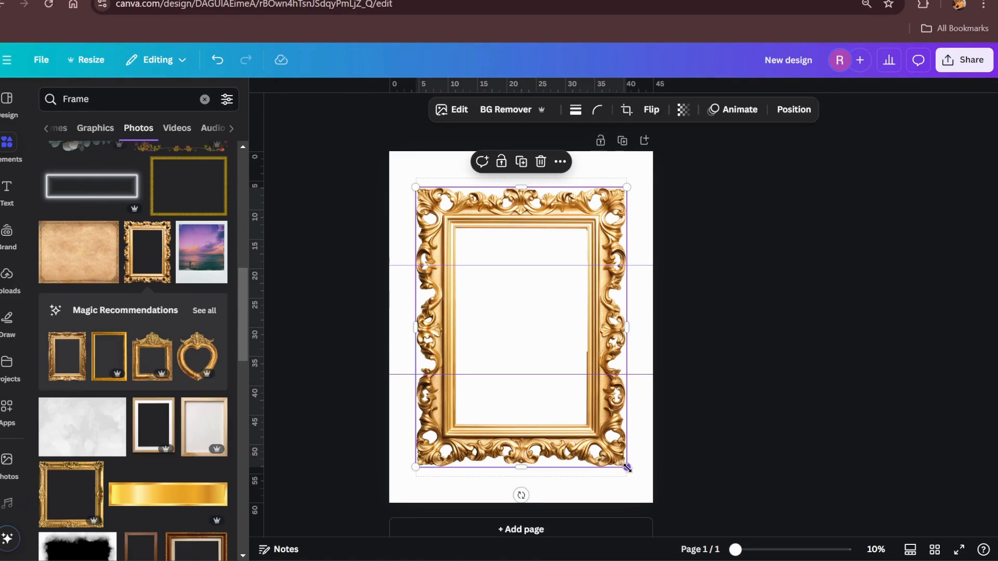
left_click_drag(627, 468, 653, 502)
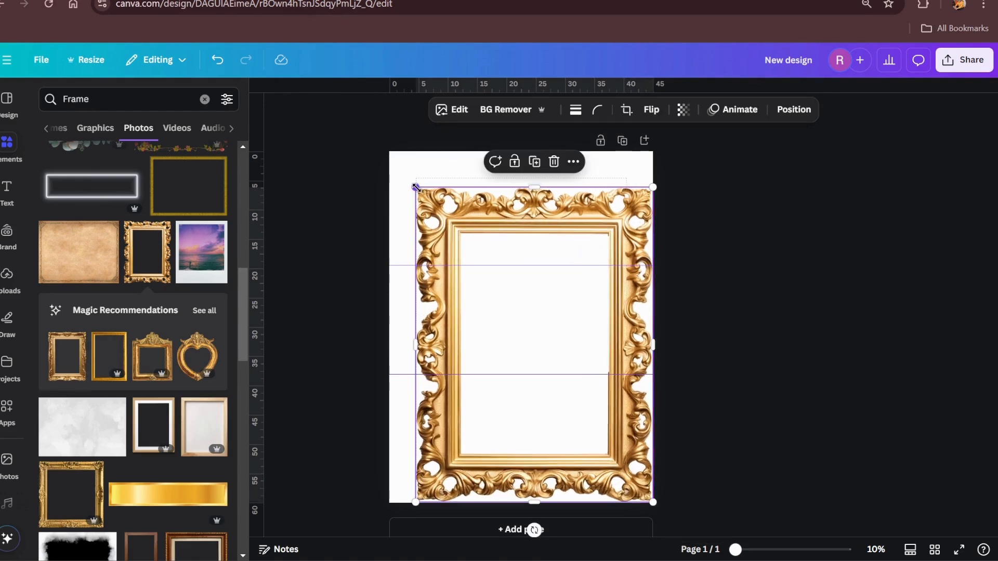
left_click(574, 162)
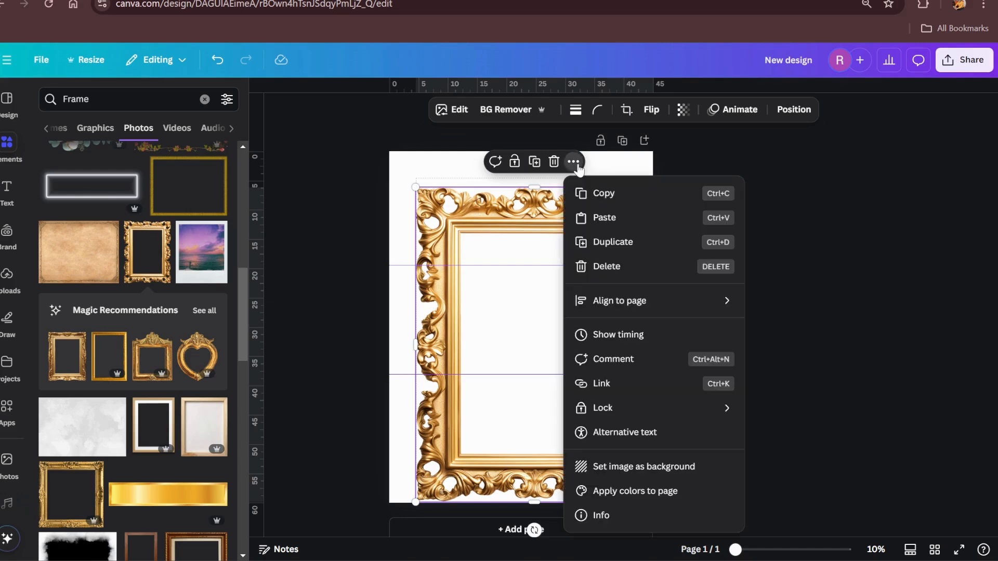
left_click(603, 468)
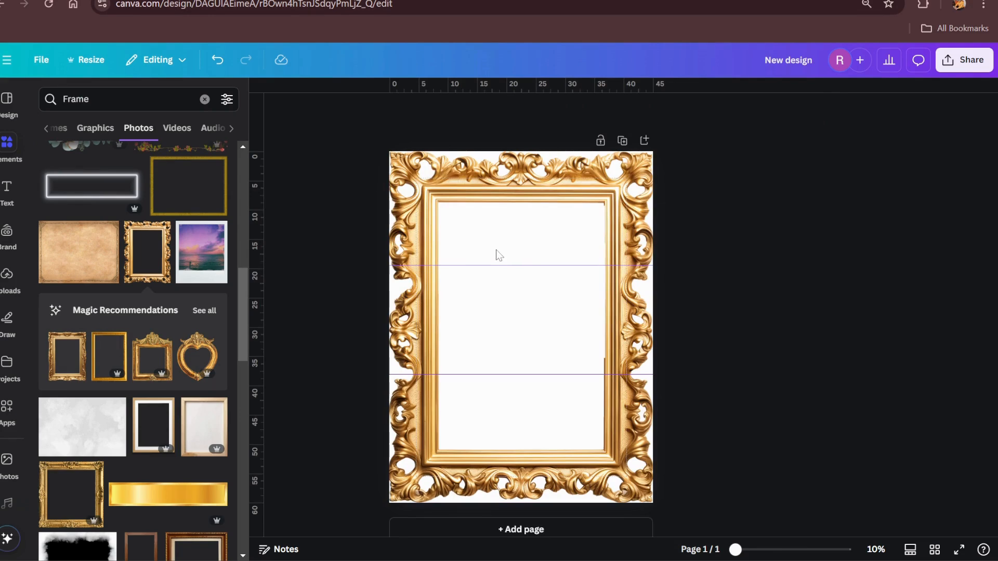
Add the square image frame from all Frame results, and resize it to fill the opening of the gold frame background
scroll(113, 273, "up", 10)
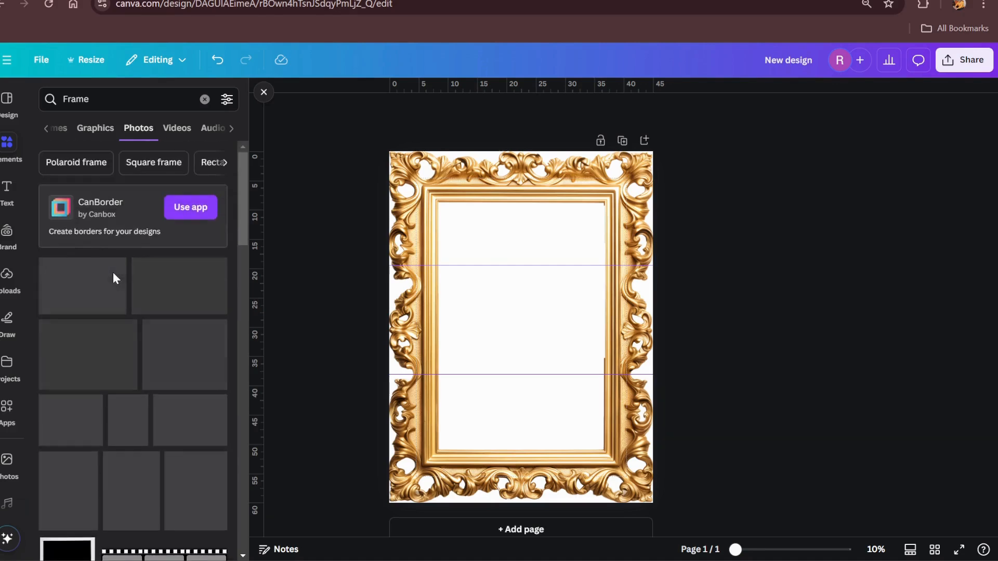
left_click(46, 127)
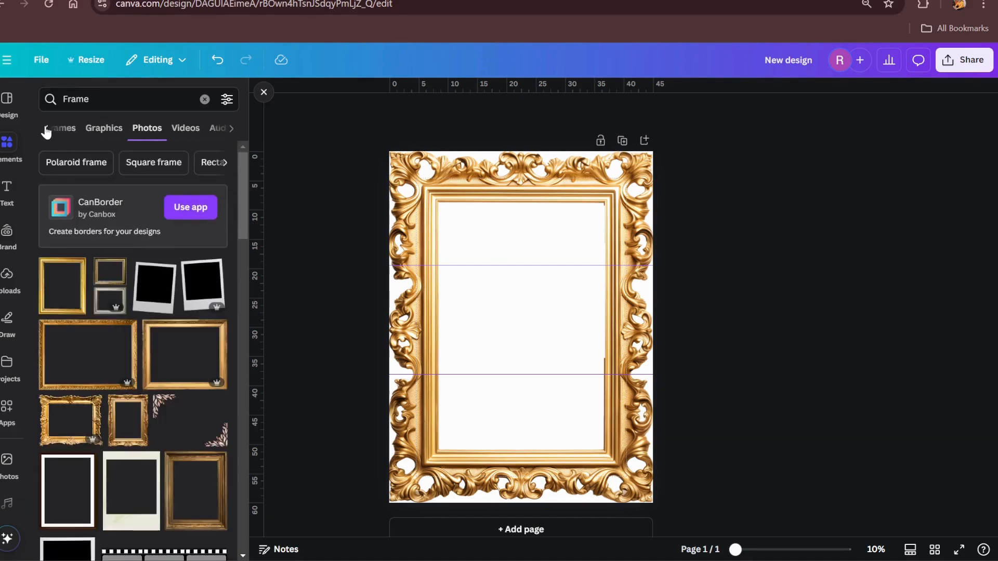
left_click(50, 130)
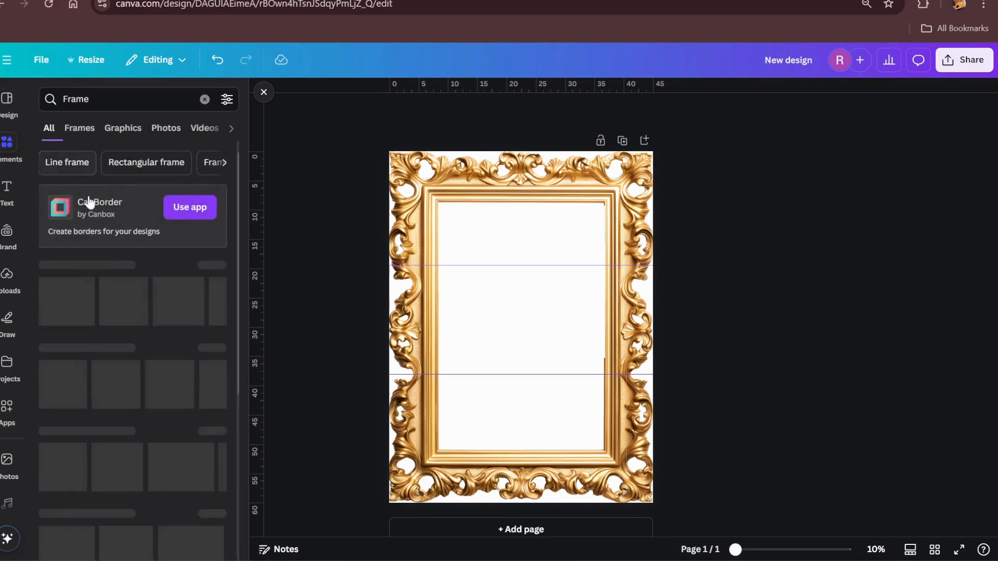
left_click(63, 312)
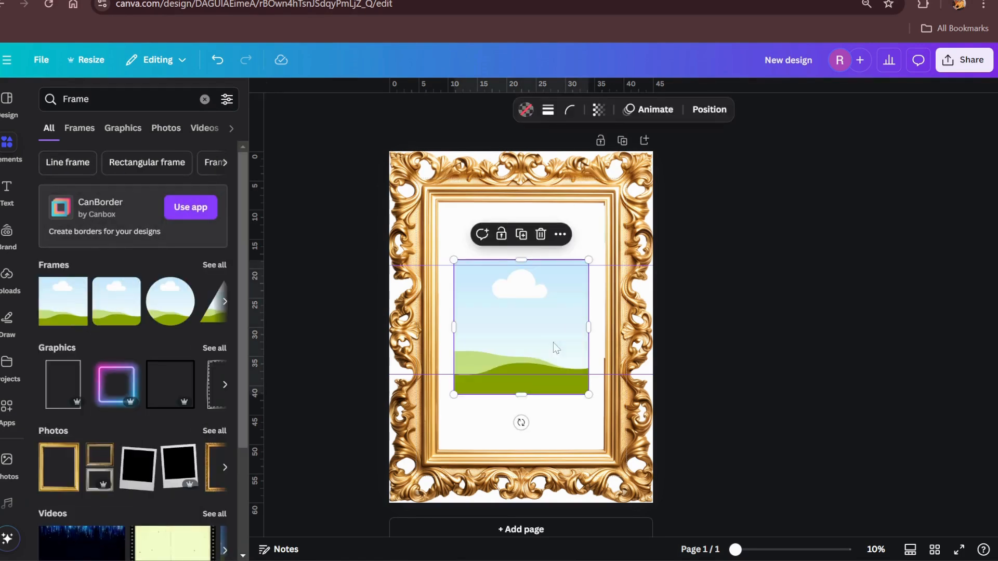
left_click_drag(528, 337, 514, 279)
left_click_drag(572, 335, 630, 392)
left_click_drag(536, 392, 533, 450)
left_click_drag(628, 327, 606, 326)
left_click_drag(435, 328, 436, 325)
left_click(711, 256)
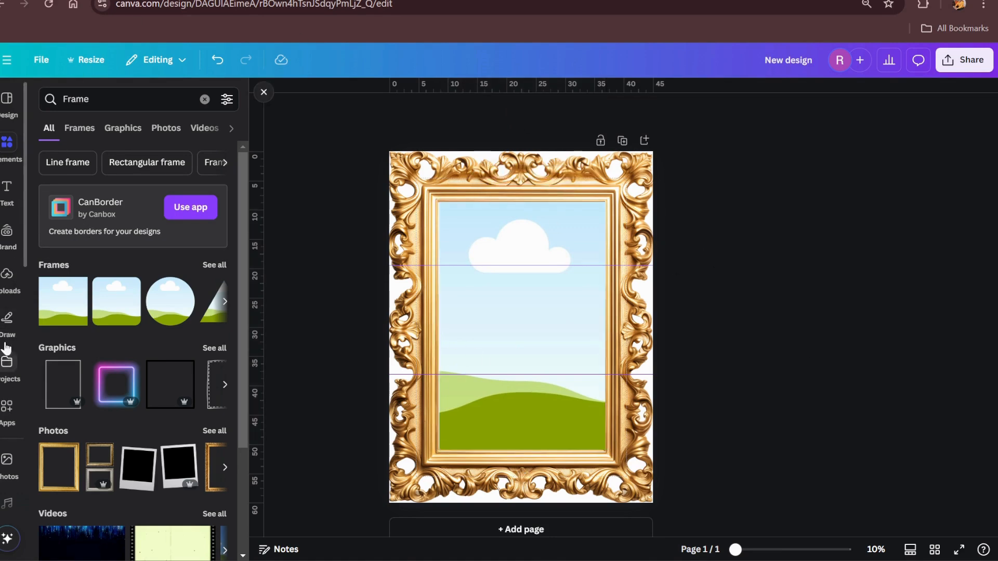
Fill the image frame with the uploaded photo of the woman in a brown jacket and red top
left_click(6, 275)
scroll(129, 291, "down", 10)
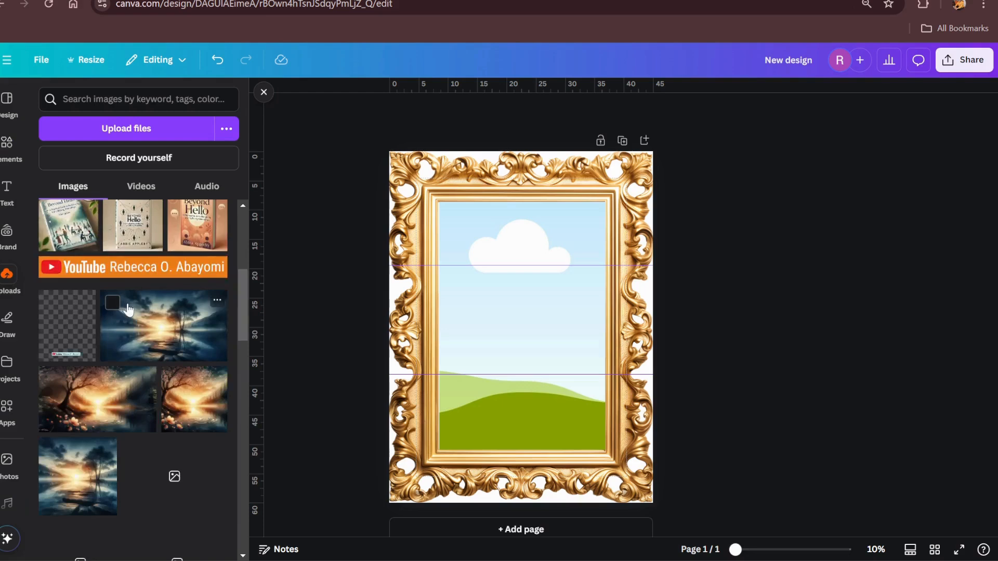
left_click_drag(150, 279, 535, 317)
left_click(539, 308)
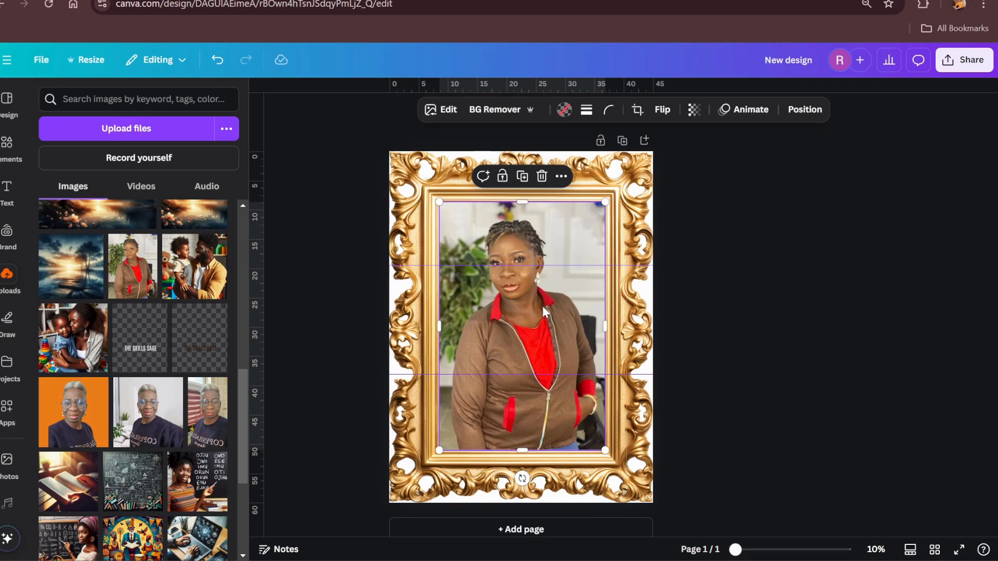
Crop the framed photo by enlarging it and repositioning it so the woman's face and shoulders fill the gold frame
double_click(543, 311)
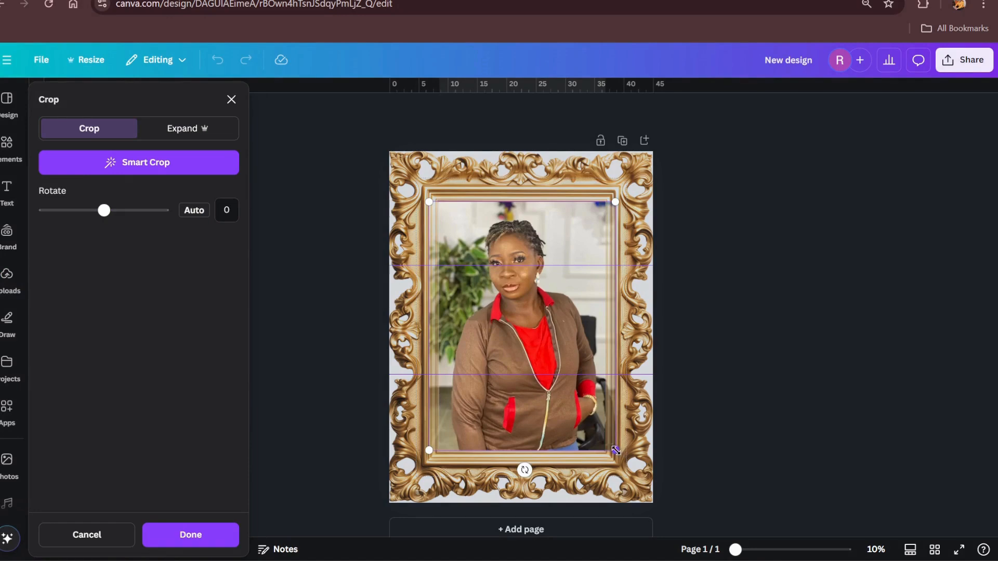
left_click_drag(617, 451, 759, 560)
left_click_drag(670, 368, 583, 344)
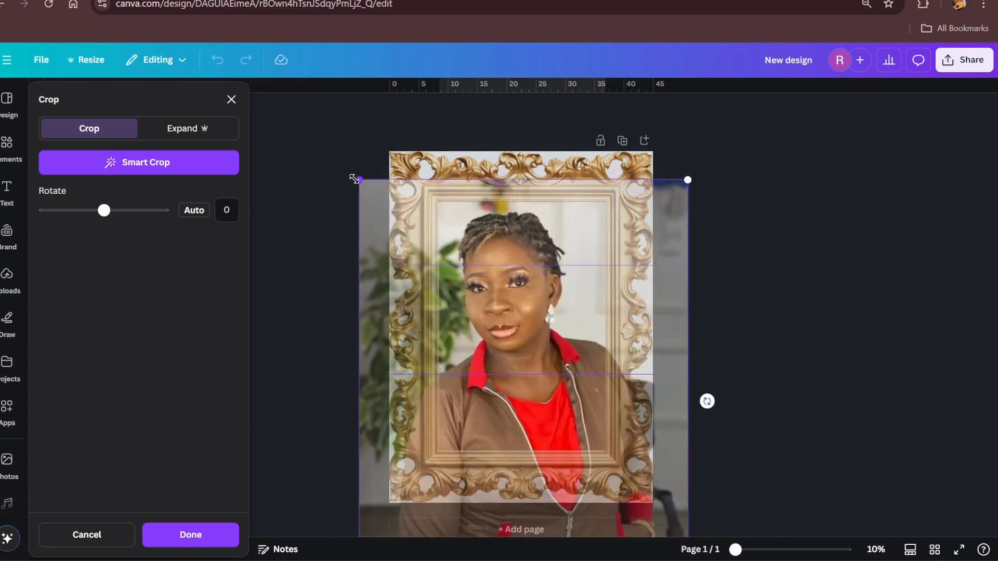
left_click_drag(354, 179, 312, 116)
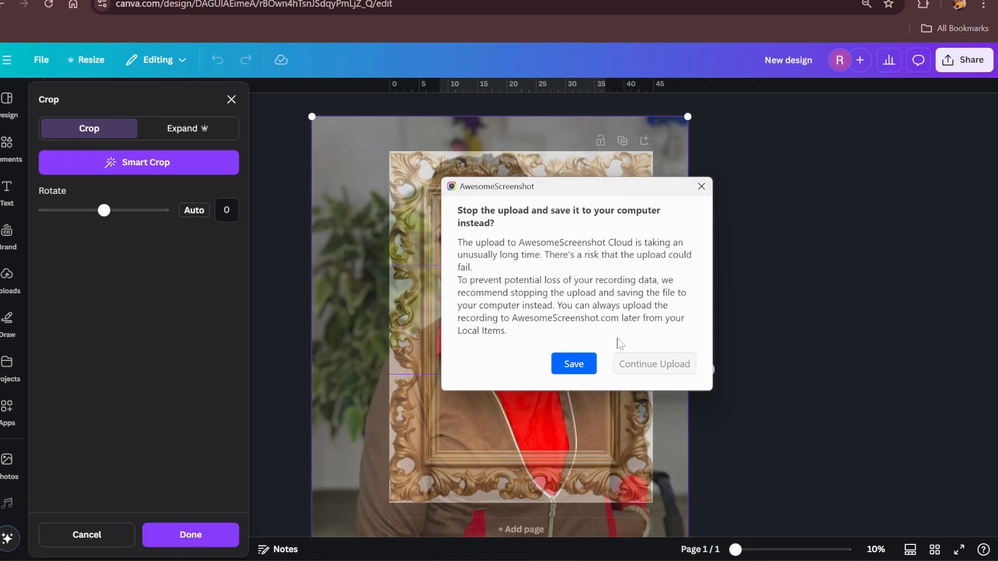
left_click(700, 187)
left_click_drag(611, 335, 485, 393)
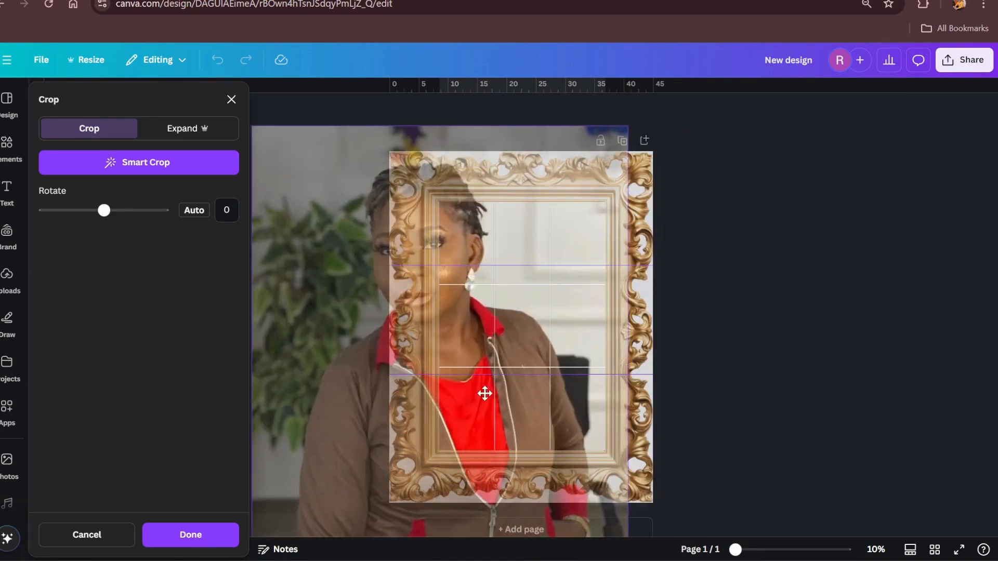
left_click_drag(422, 289, 525, 327)
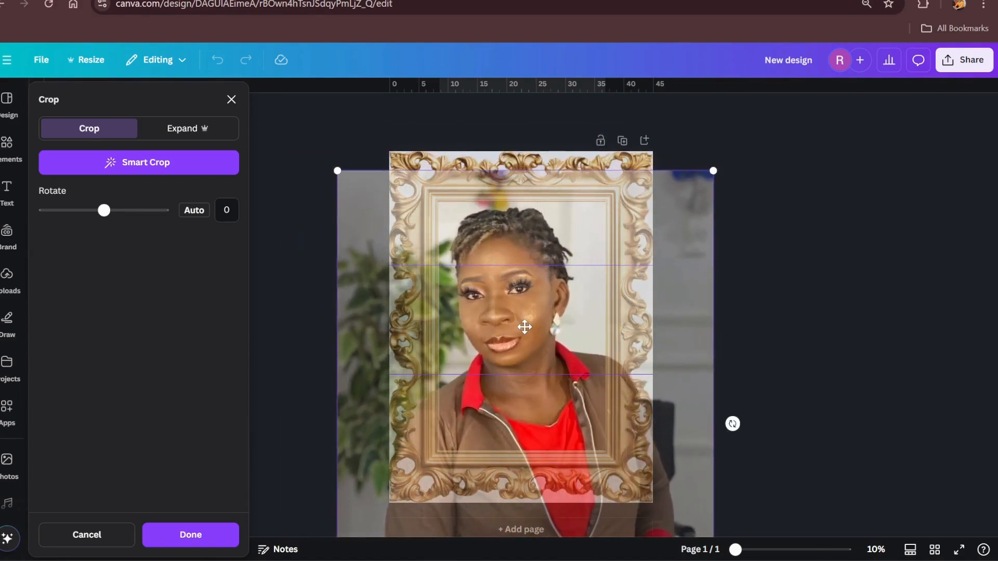
key("Return")
left_click(747, 240)
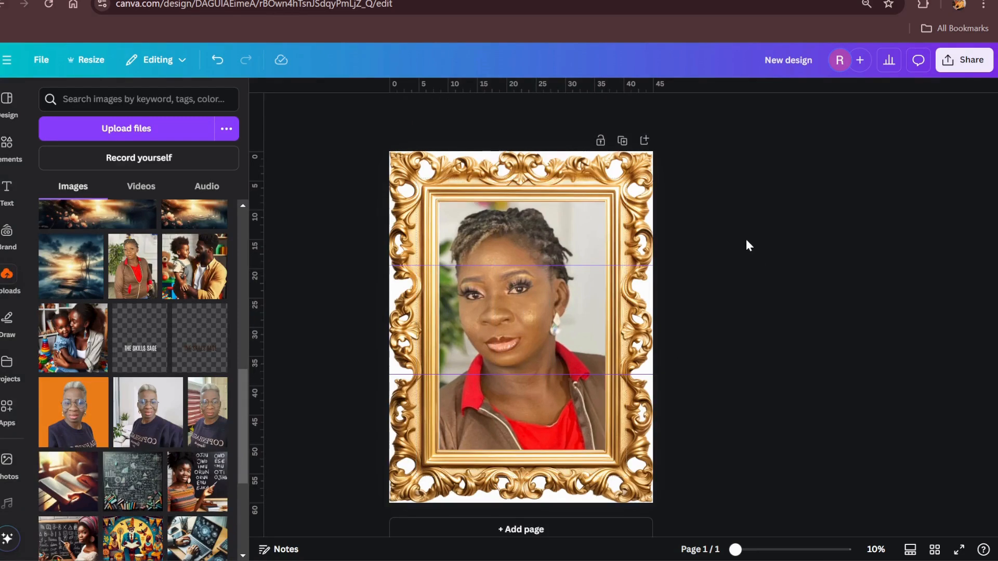
Compare the photo before and after the crop by undoing and redoing it, and return to the Frame element results
left_click(217, 60)
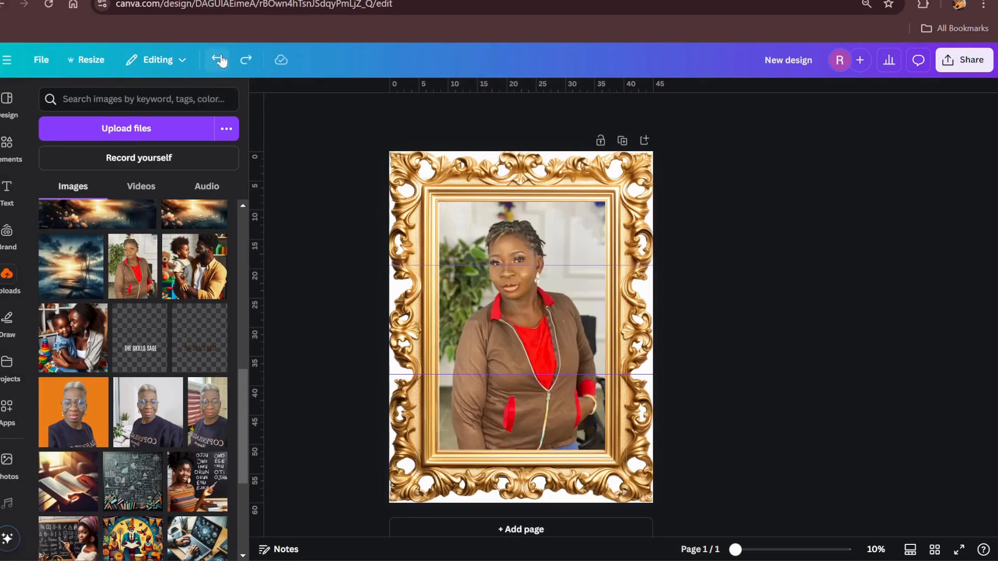
left_click(245, 59)
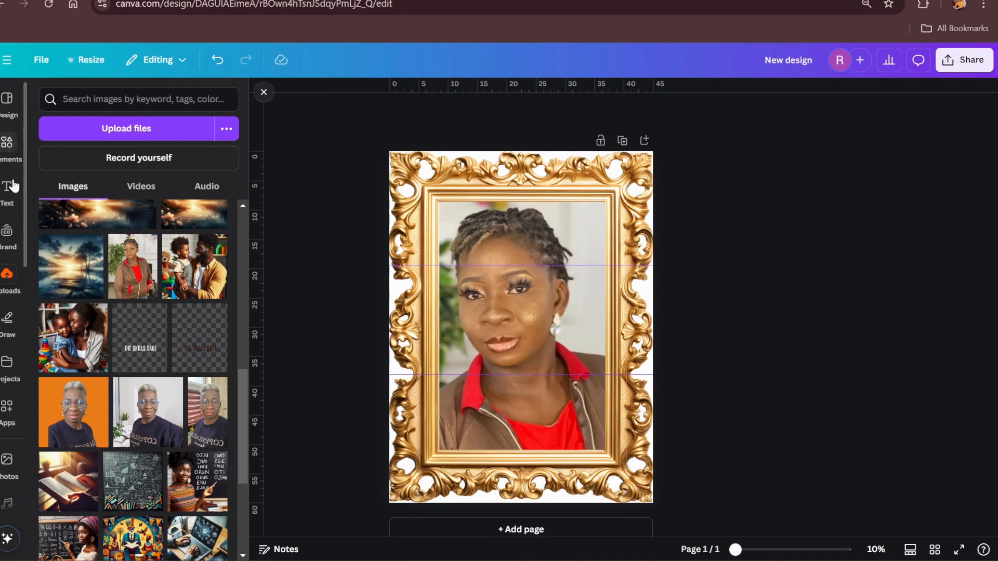
left_click(6, 153)
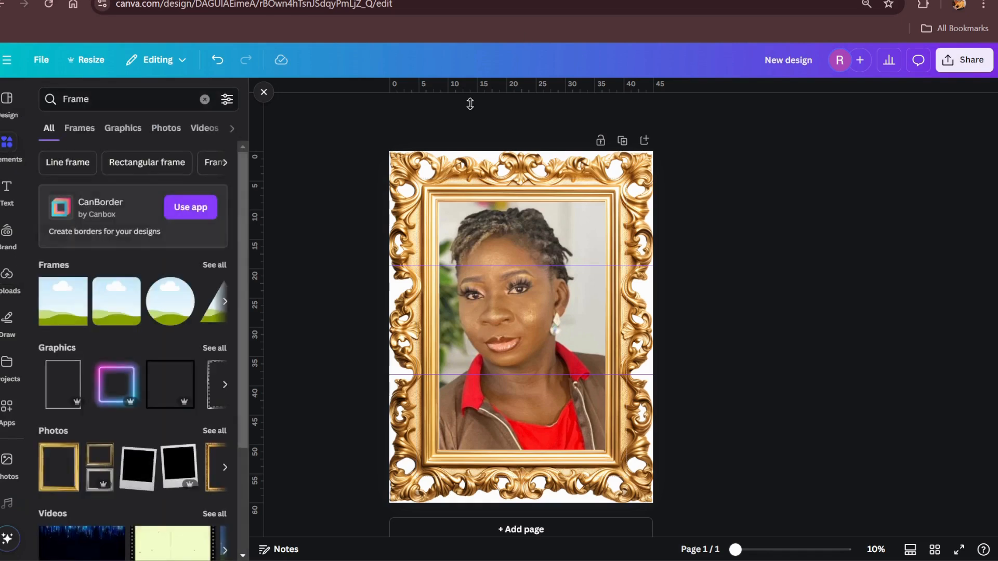
Add a Brand Kit heading to the page, enlarge it to font size 453 and move it over the lower part of the portrait
left_click(205, 101)
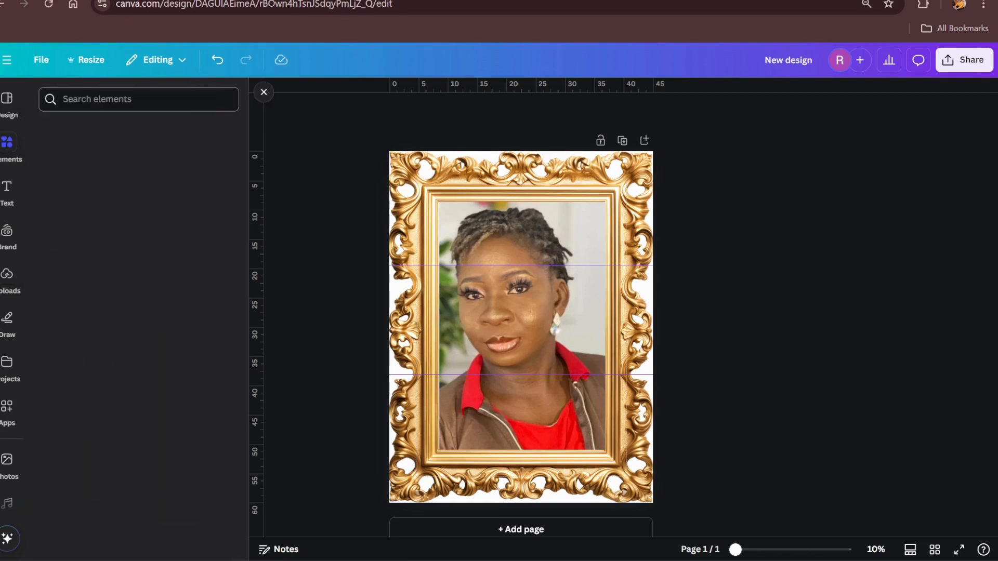
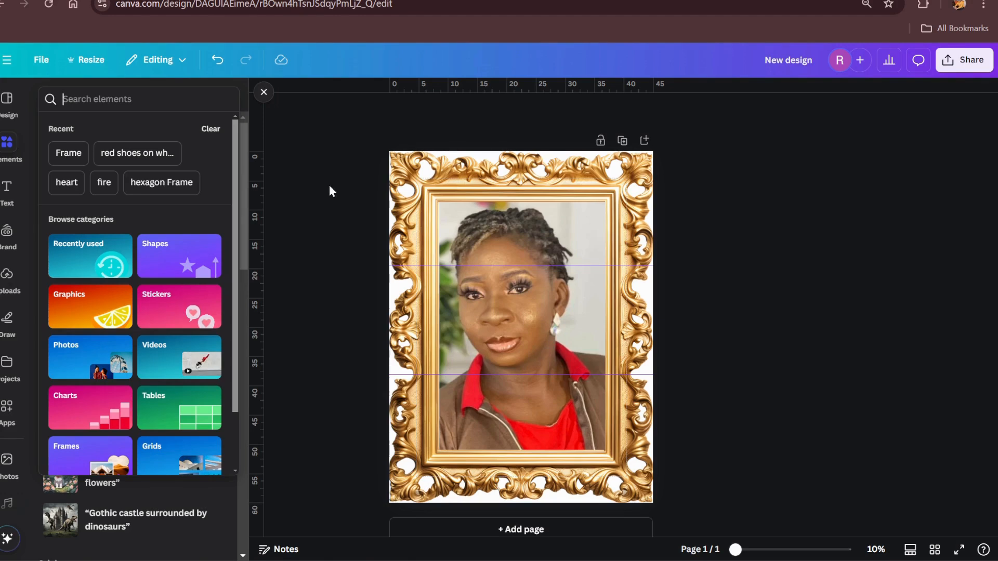
left_click(7, 189)
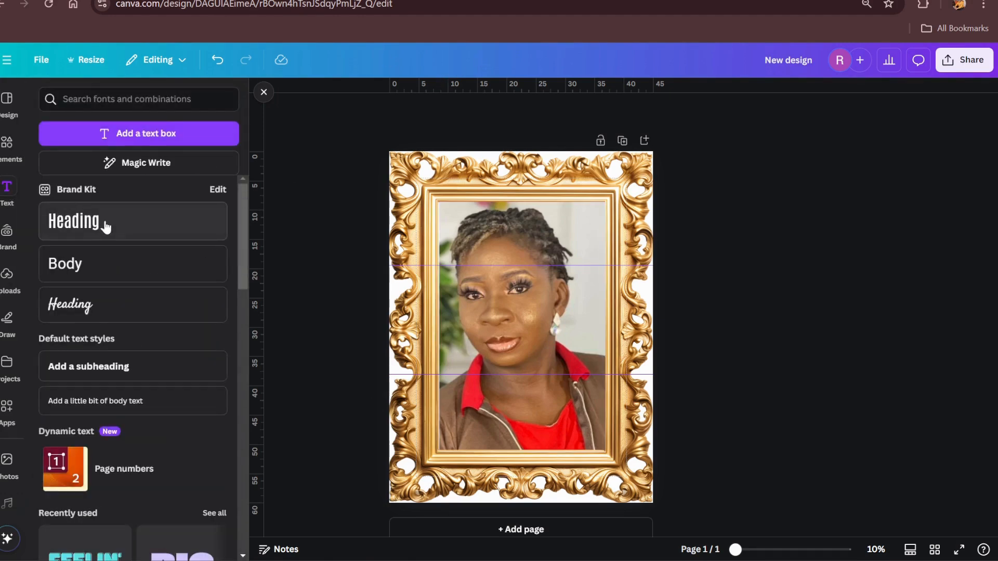
left_click(105, 225)
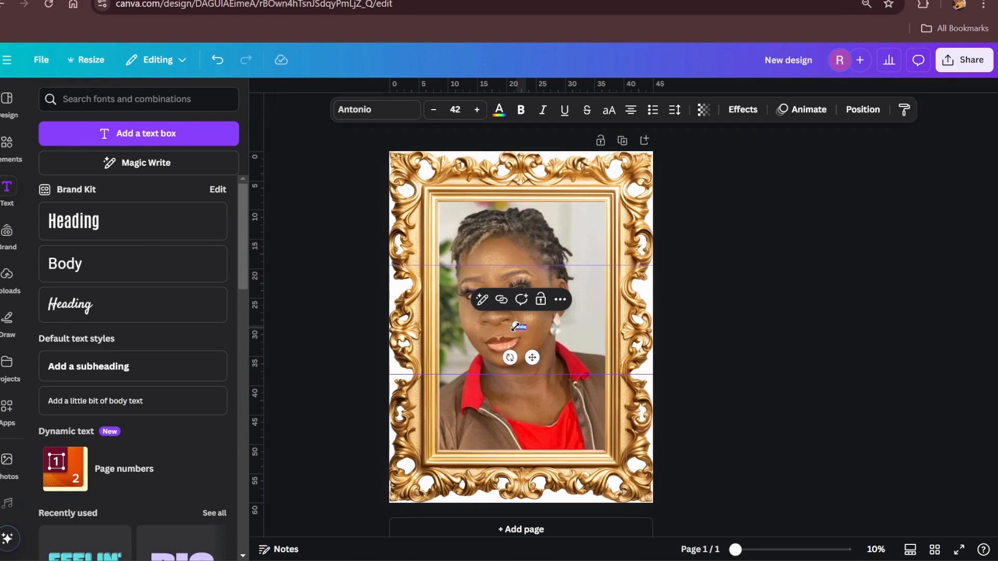
left_click_drag(512, 325, 416, 285)
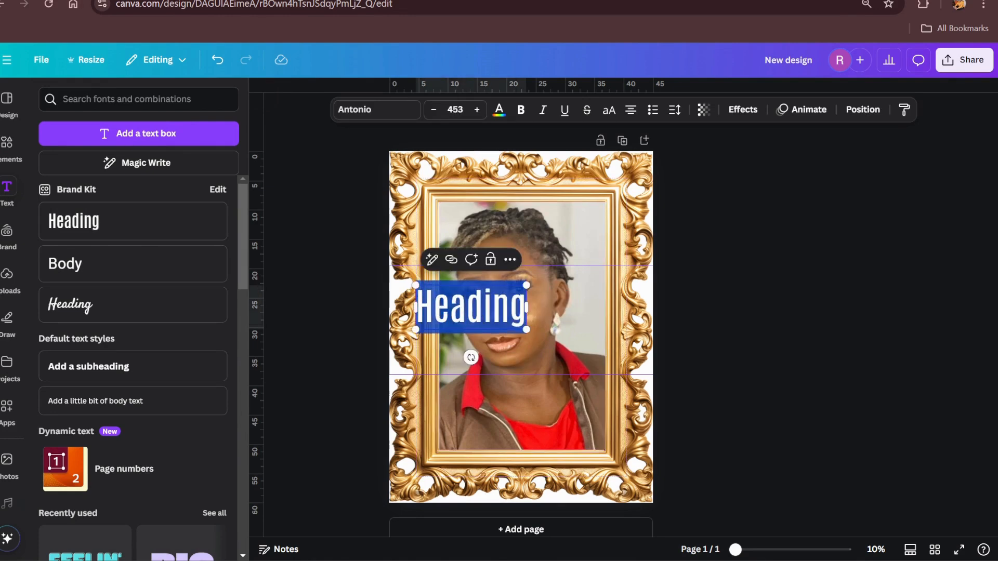
left_click(712, 320)
left_click_drag(472, 318, 518, 426)
Replace the heading text with the person's first name and centre it along the lower edge of the portrait
double_click(518, 426)
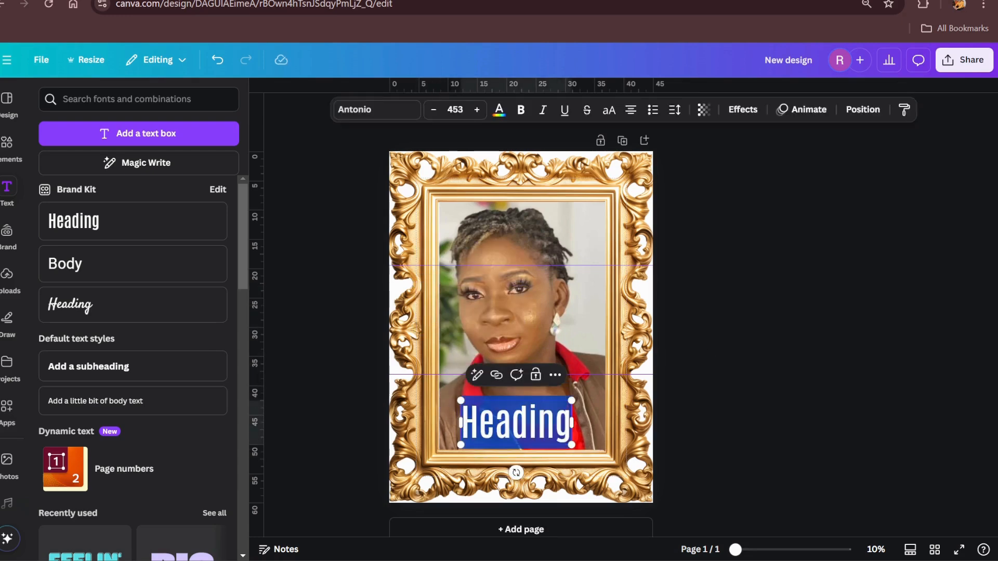
type("Rebecca")
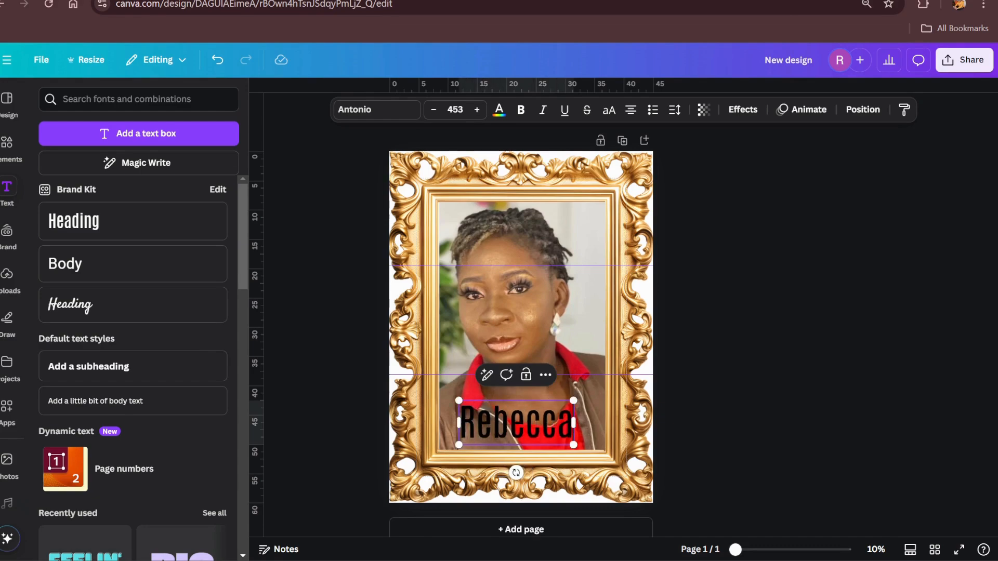
left_click(768, 378)
left_click(533, 434)
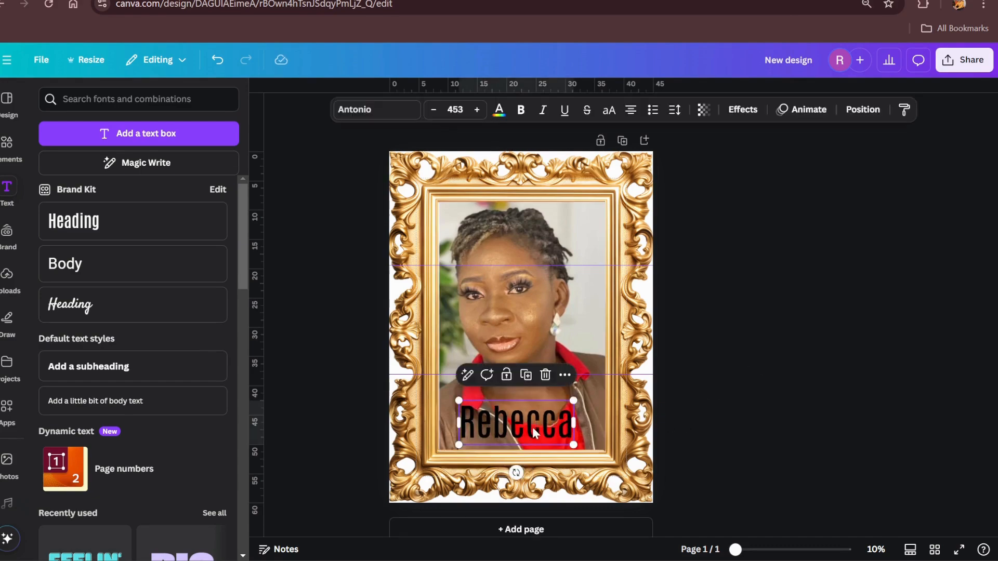
left_click_drag(534, 433, 538, 434)
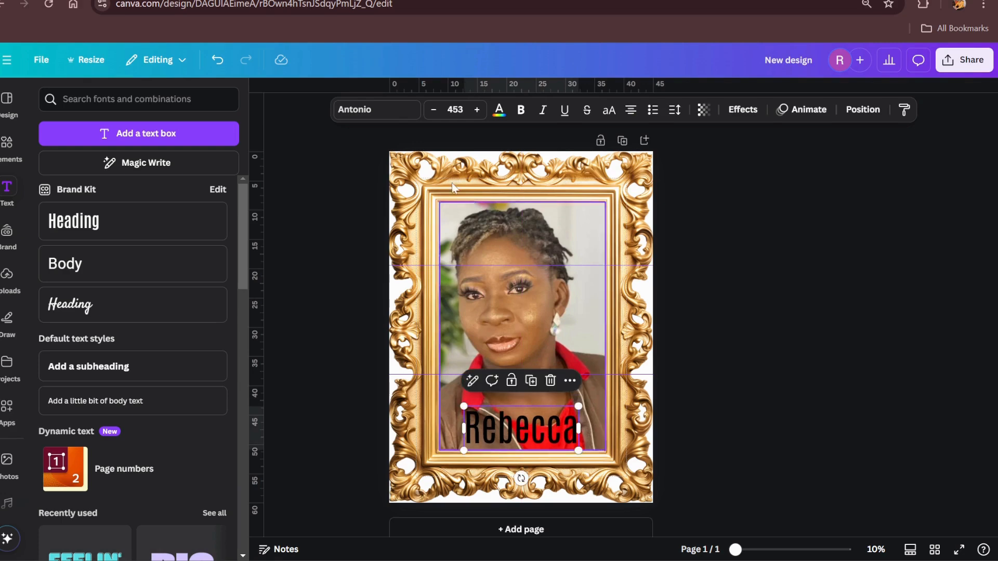
Try the Roboto, Satisfy, Amaranth and Antonio fonts on the name text
left_click(396, 110)
scroll(108, 335, "down", 5)
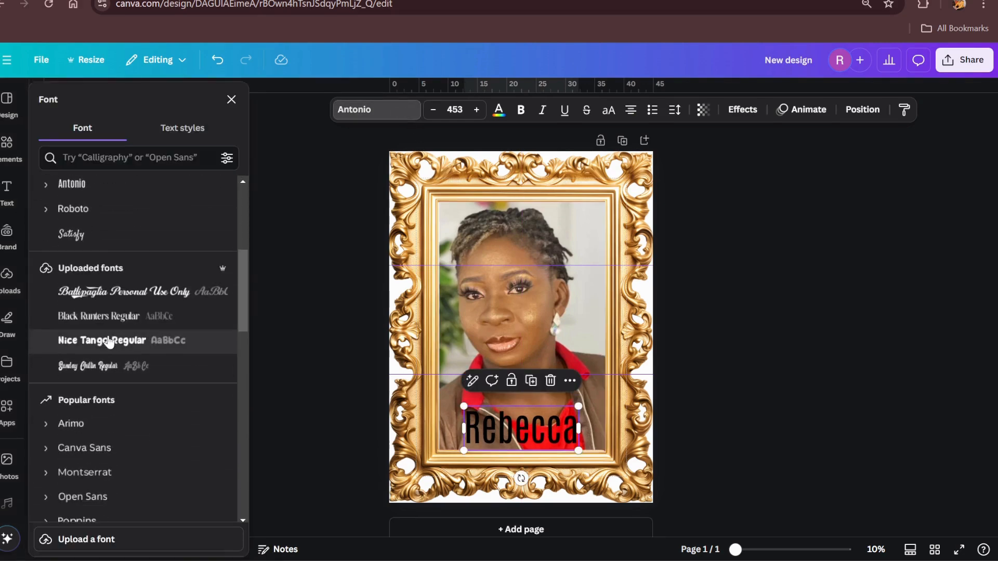
left_click(736, 285)
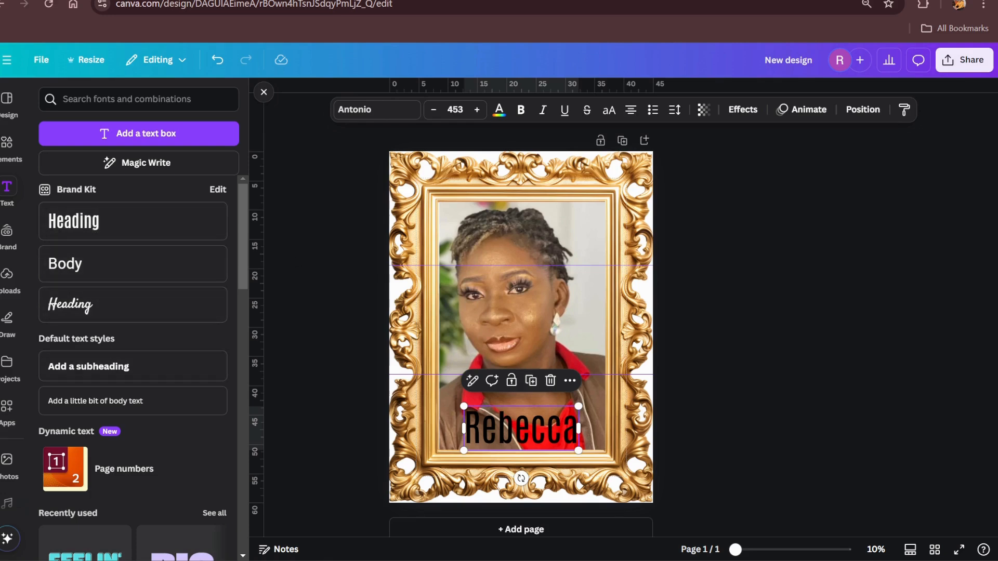
left_click(406, 111)
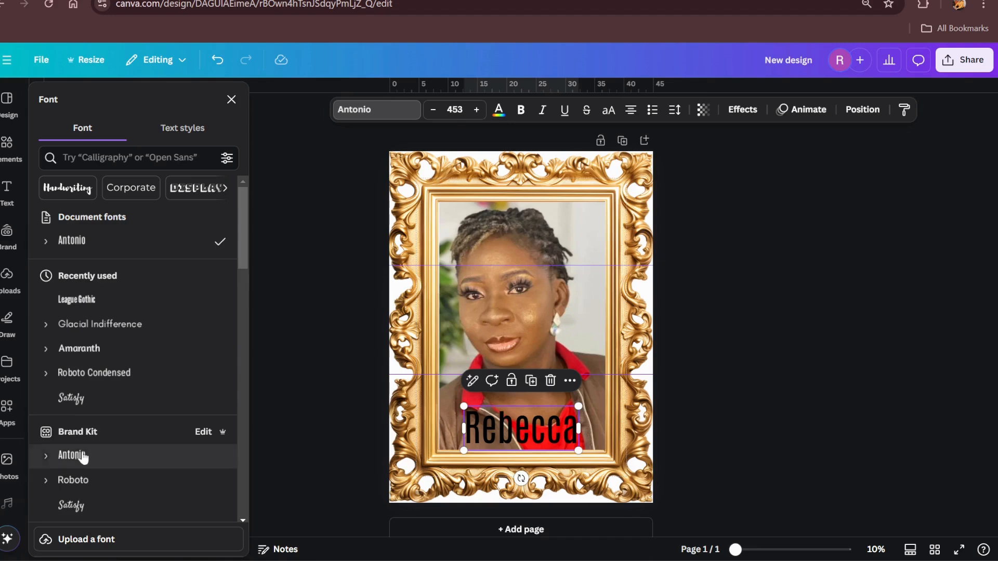
scroll(85, 427, "down", 2)
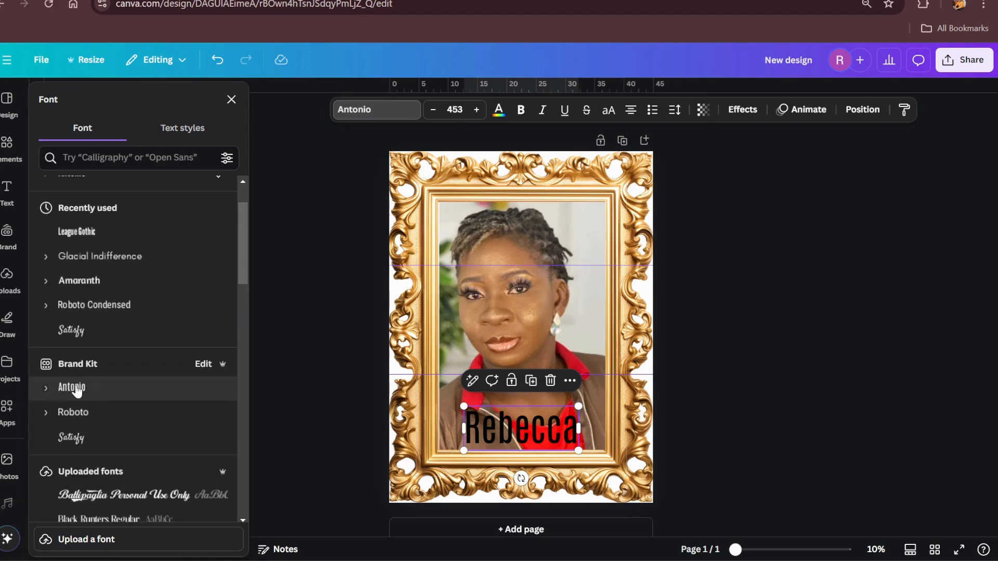
left_click(104, 413)
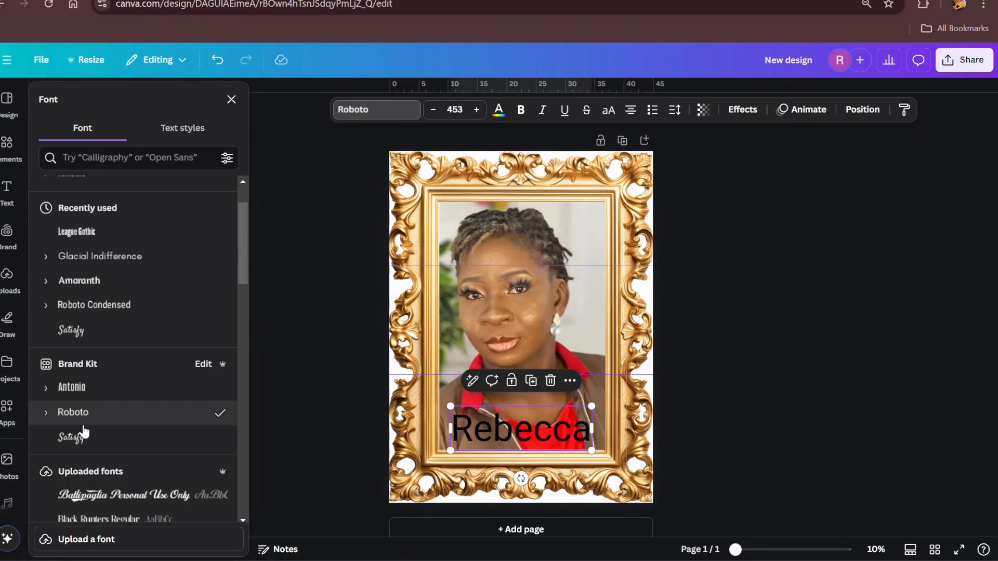
scroll(115, 247, "up", 3)
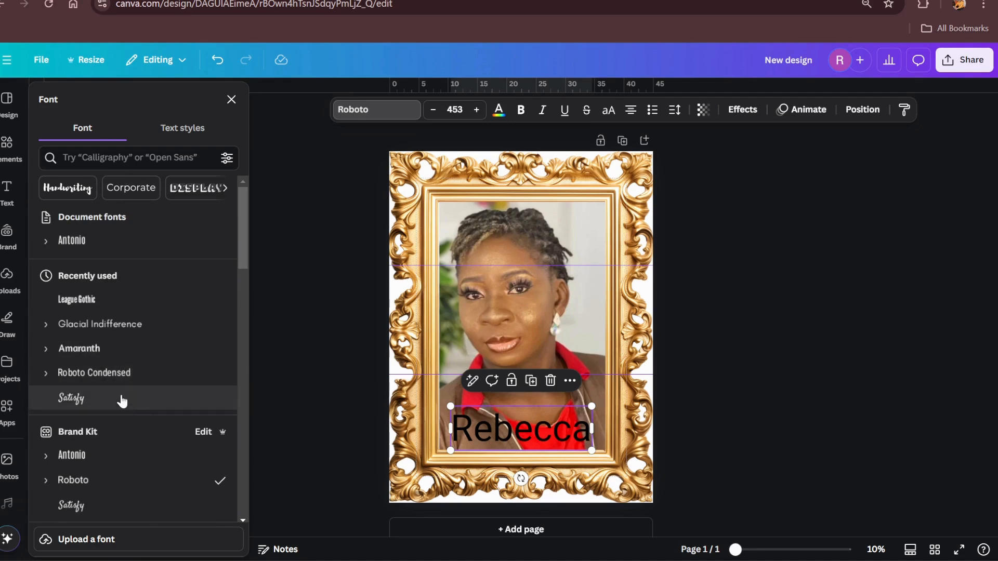
scroll(112, 366, "down", 3)
left_click(103, 266)
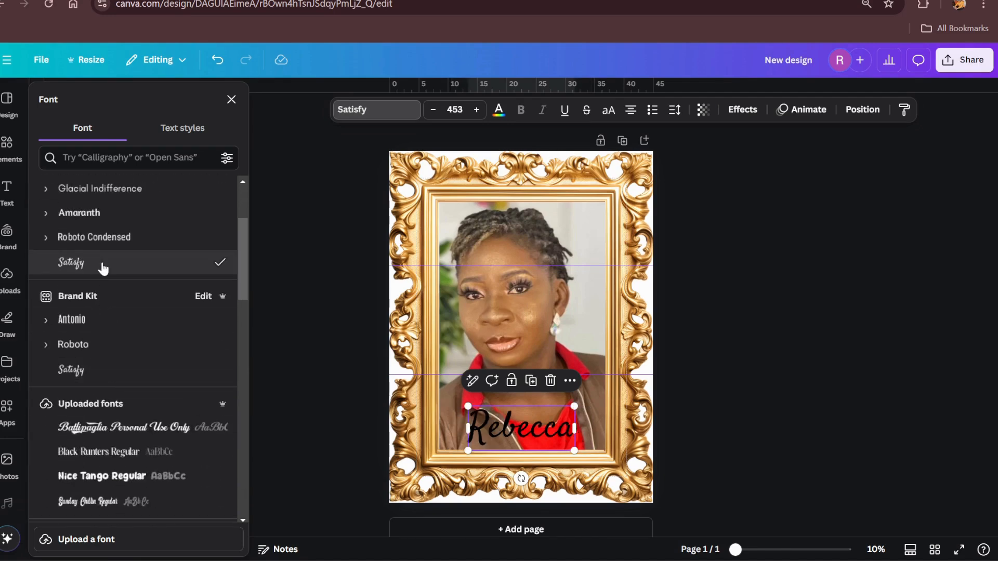
left_click(141, 215)
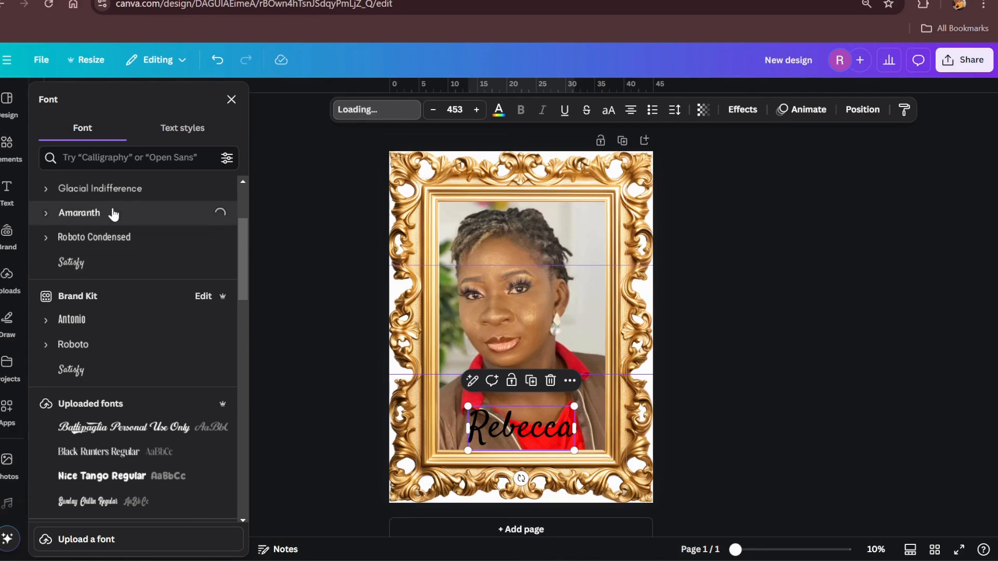
left_click(83, 321)
Set the name text's font to Lazydog and keep the text selected
scroll(127, 383, "up", 3)
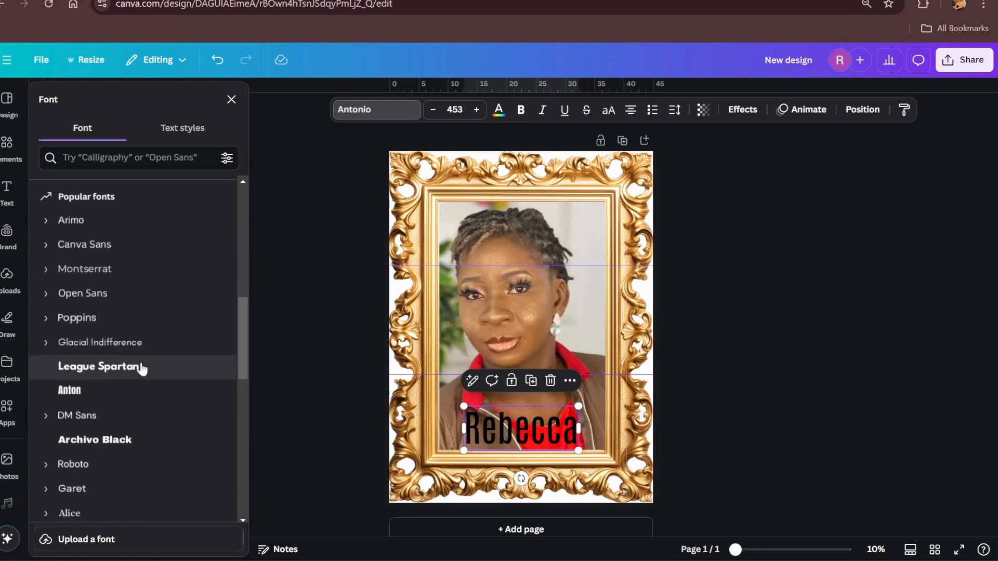
scroll(107, 294, "down", 10)
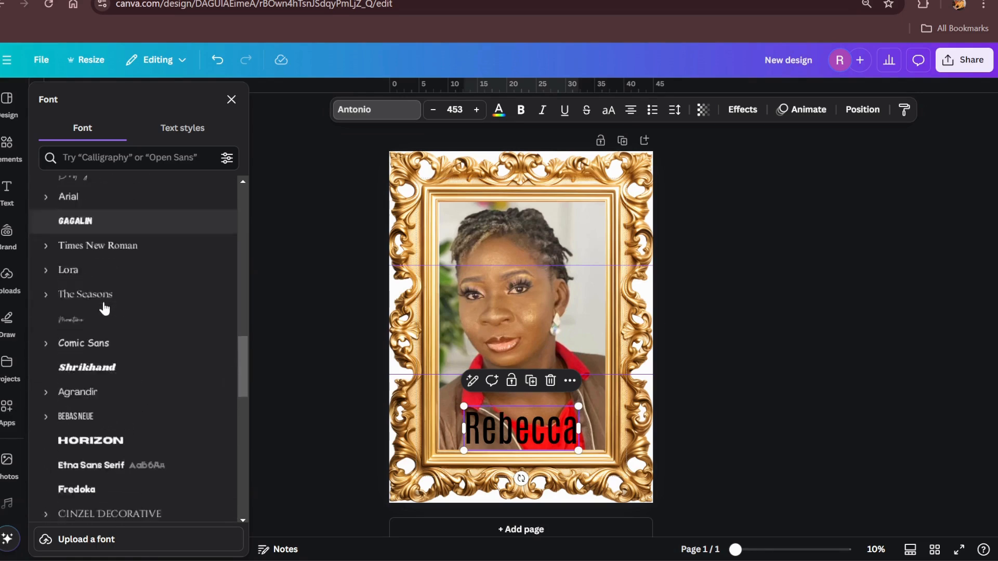
scroll(108, 300, "down", 10)
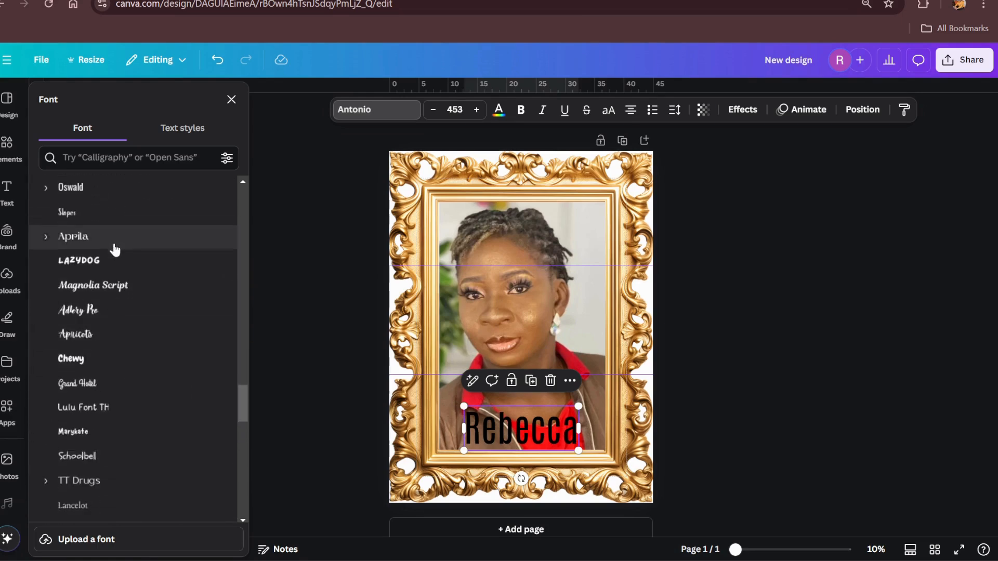
left_click(108, 260)
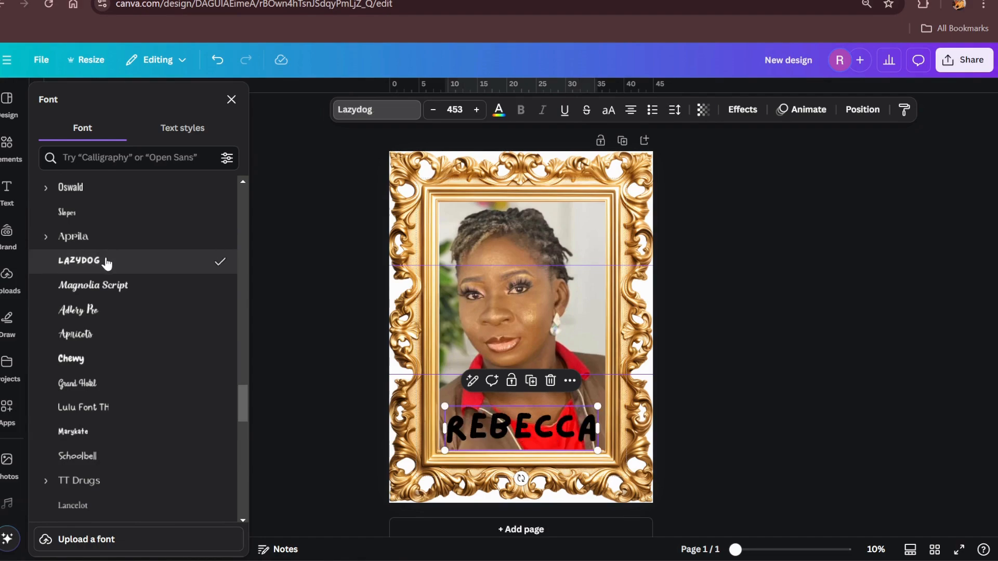
left_click(685, 334)
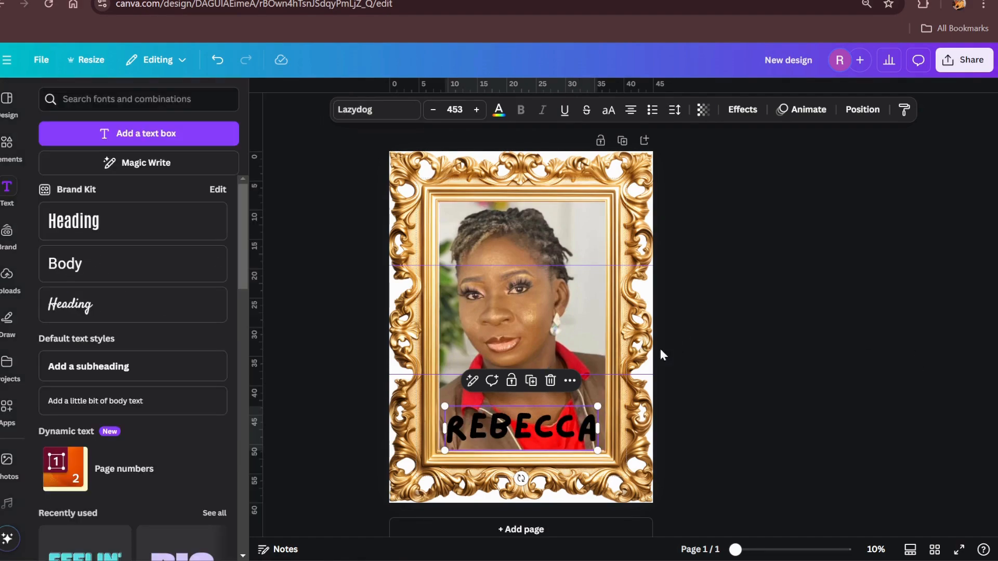
left_click(732, 351)
left_click(551, 425)
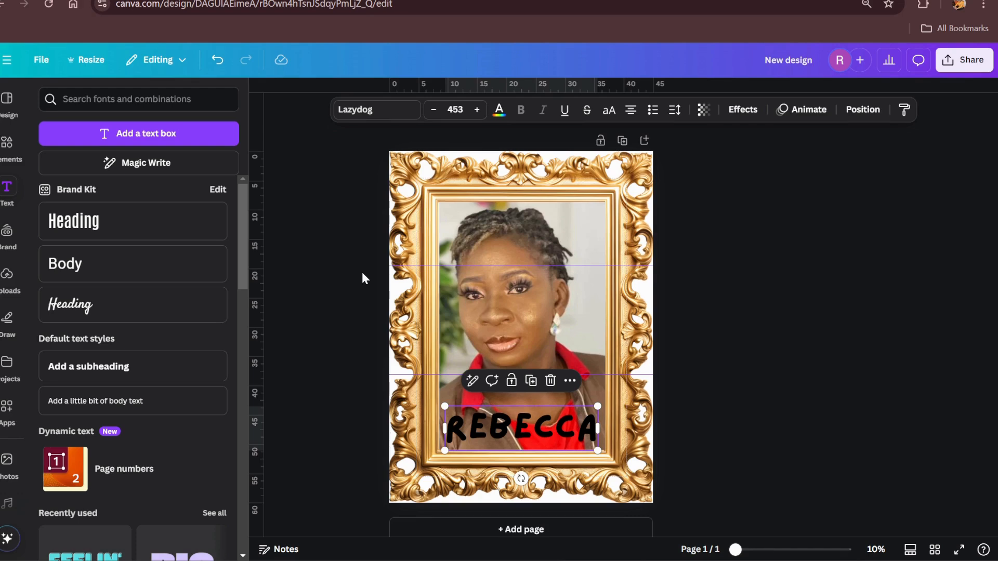
Examine the Brand Kit's logos, colour palette, fonts and other brand asset sections
left_click(6, 232)
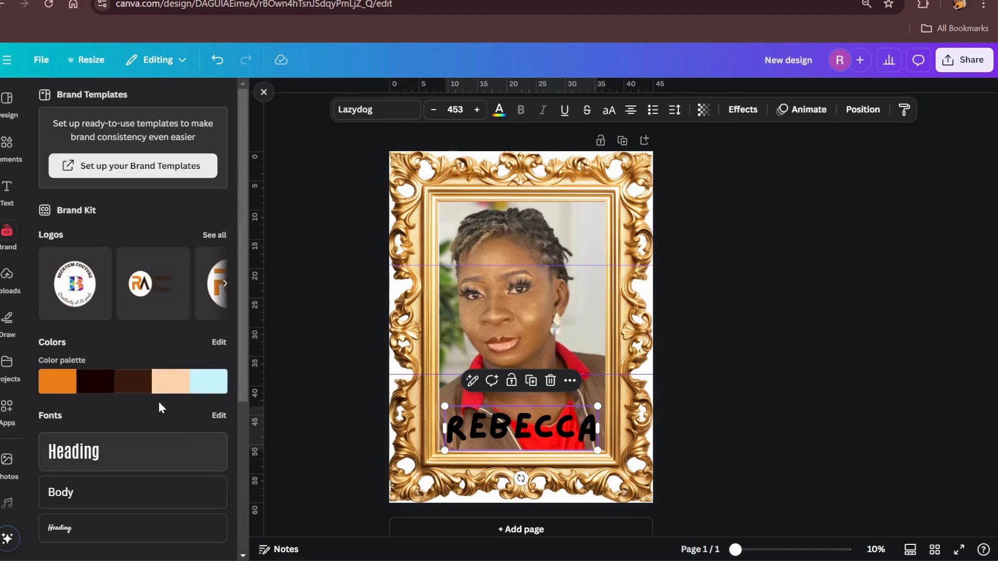
scroll(76, 280, "down", 4)
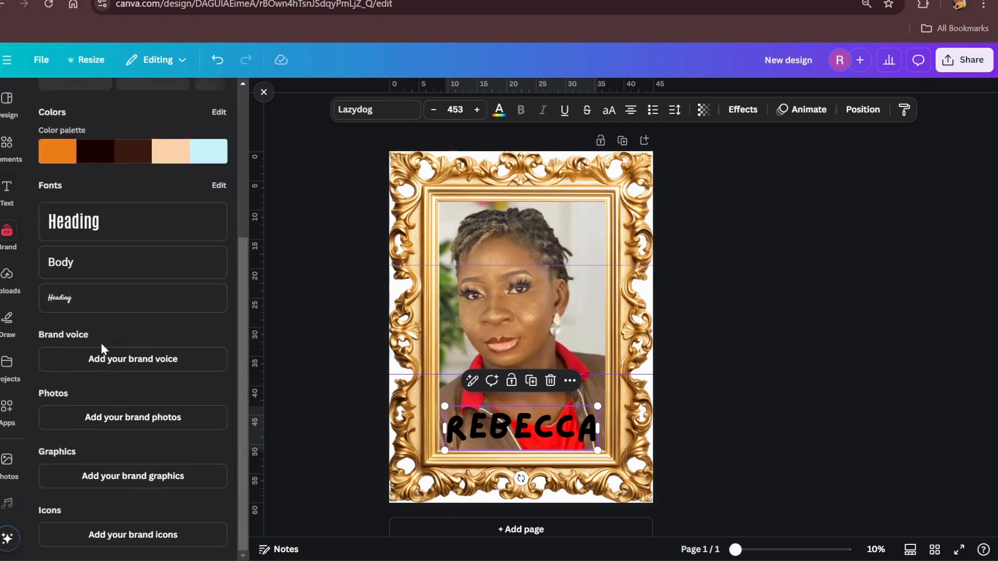
scroll(113, 352, "up", 4)
Upload the photo of the woman seated in an orange chair from the Saved Pictures folder inside Pictures
left_click(7, 286)
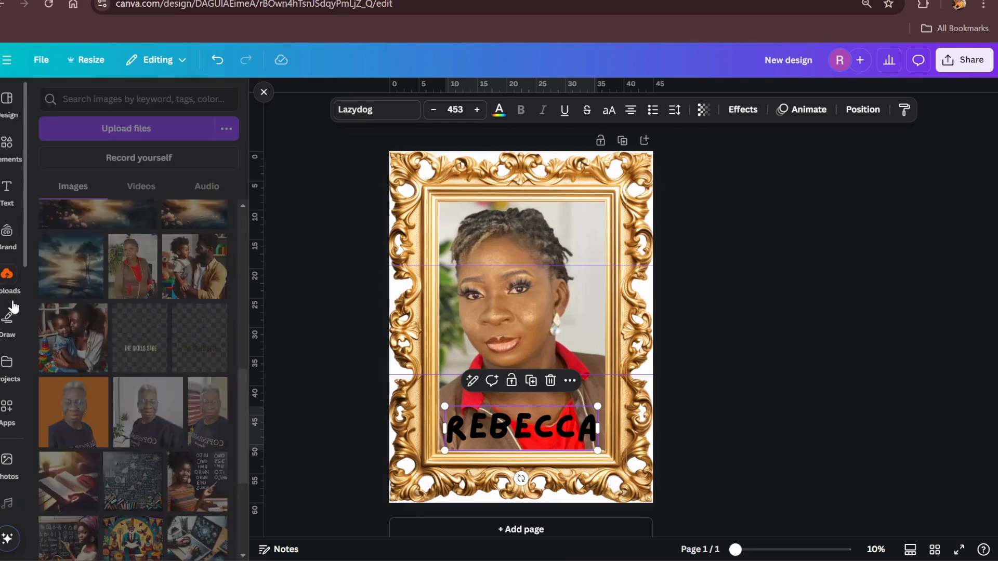
scroll(125, 291, "down", 3)
scroll(129, 280, "up", 3)
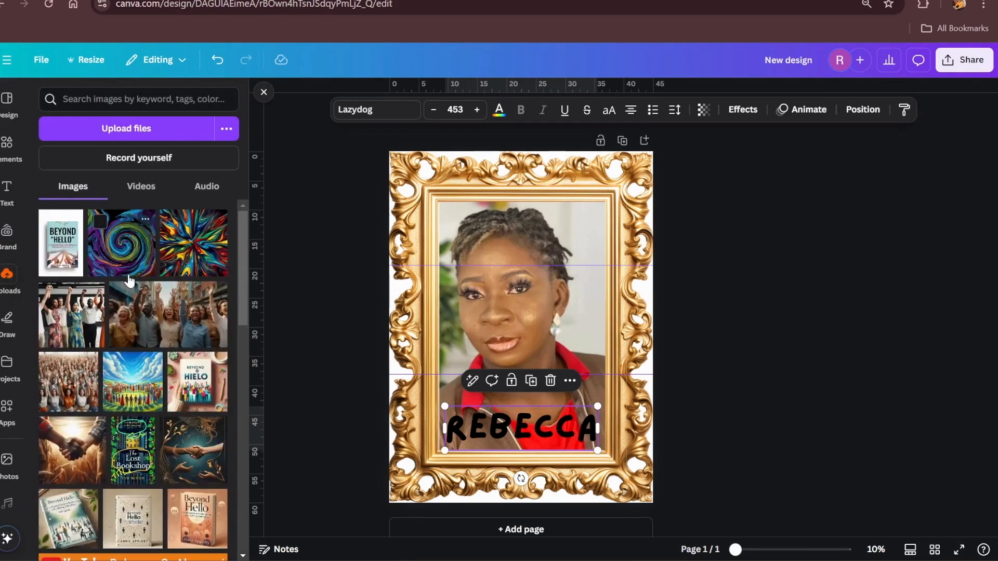
left_click(125, 132)
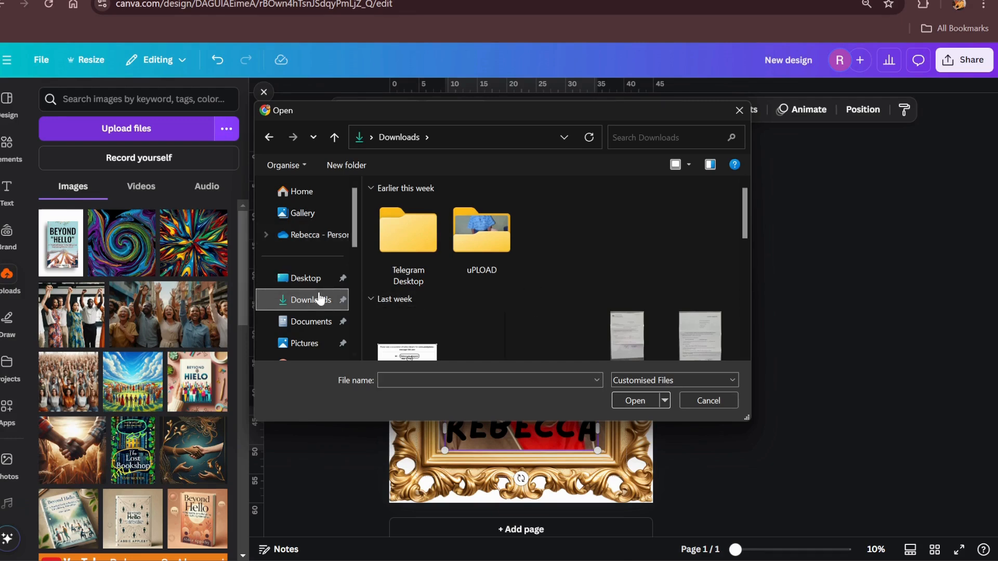
scroll(561, 309, "down", 5)
scroll(548, 301, "up", 5)
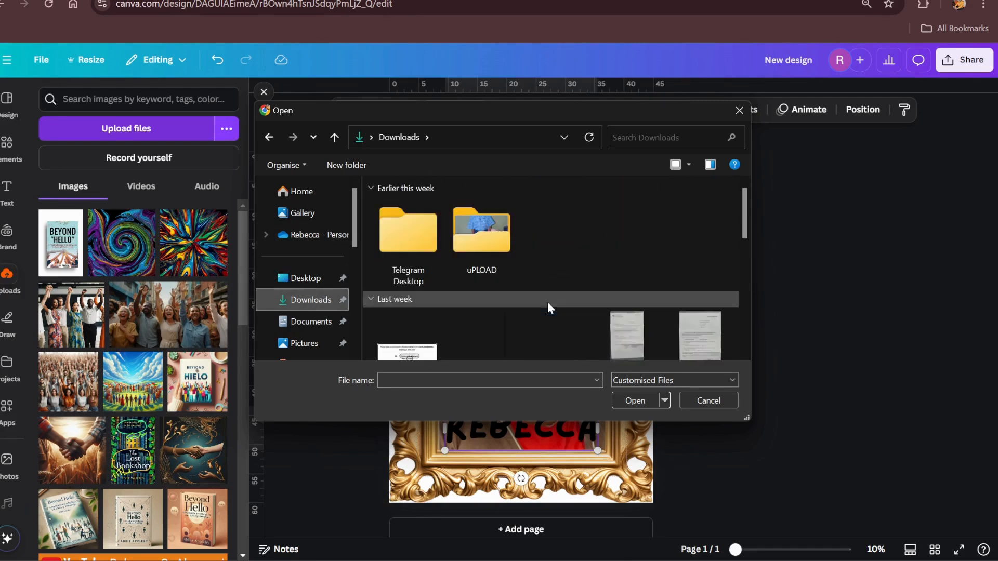
scroll(548, 301, "down", 2)
scroll(477, 289, "down", 2)
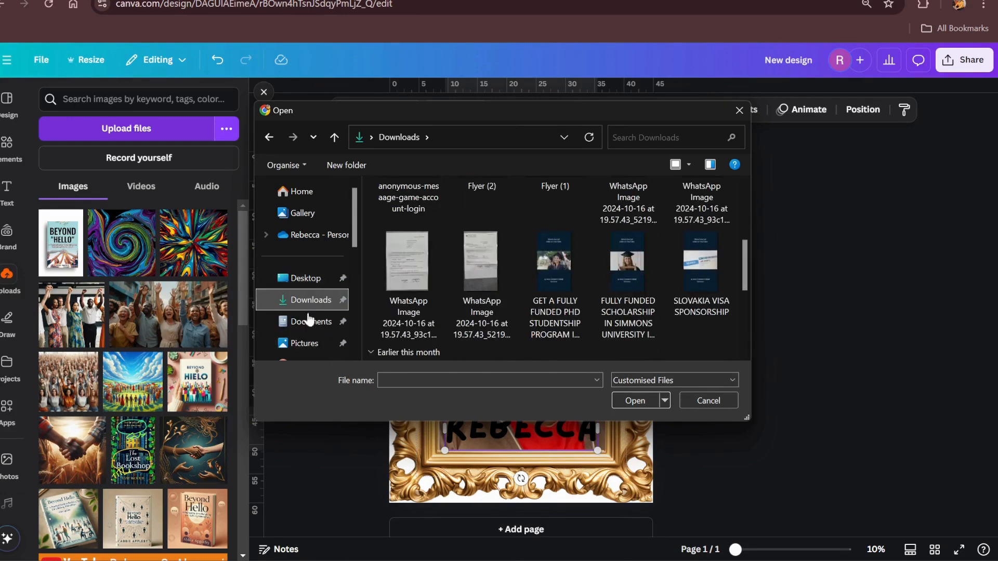
scroll(317, 302, "down", 1)
left_click(313, 281)
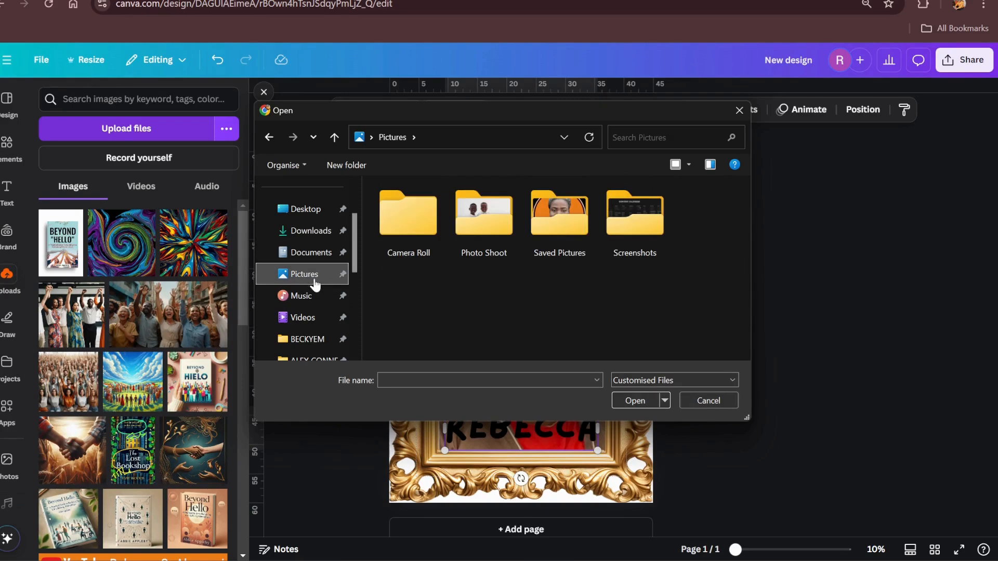
double_click(566, 213)
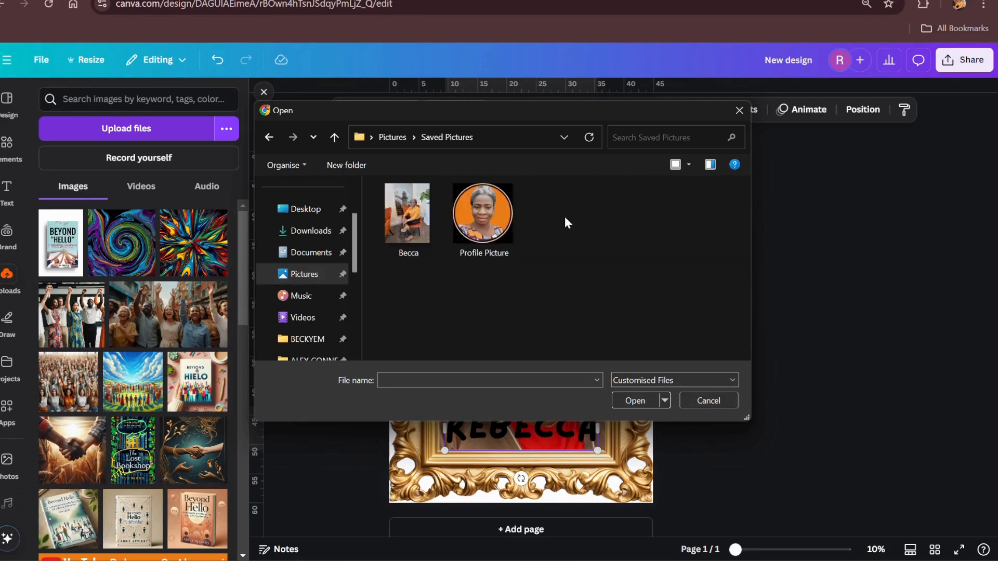
left_click(416, 220)
double_click(417, 219)
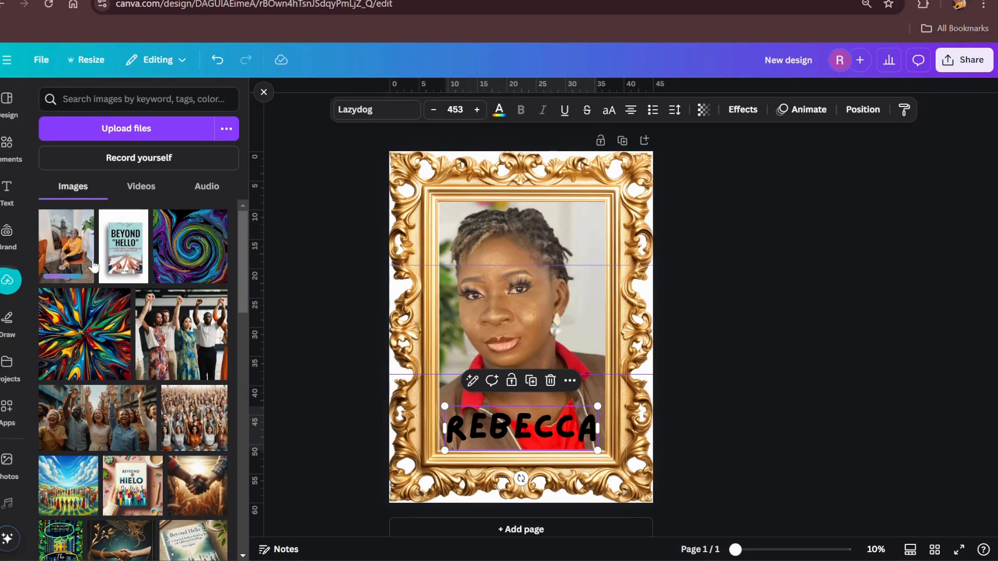
Place the newly uploaded photo over the framed portrait and delete it from the page
left_click_drag(65, 250, 481, 274)
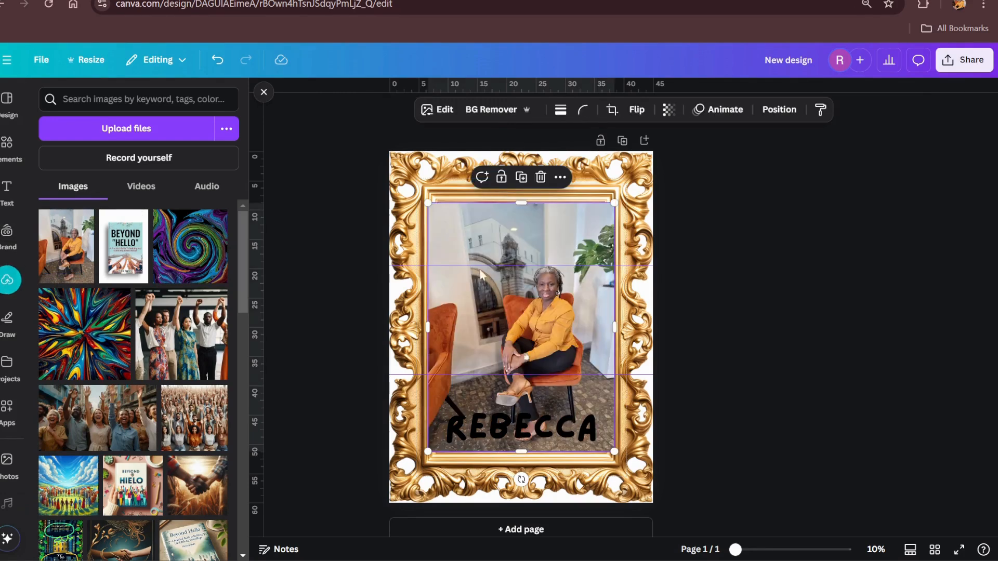
left_click(542, 178)
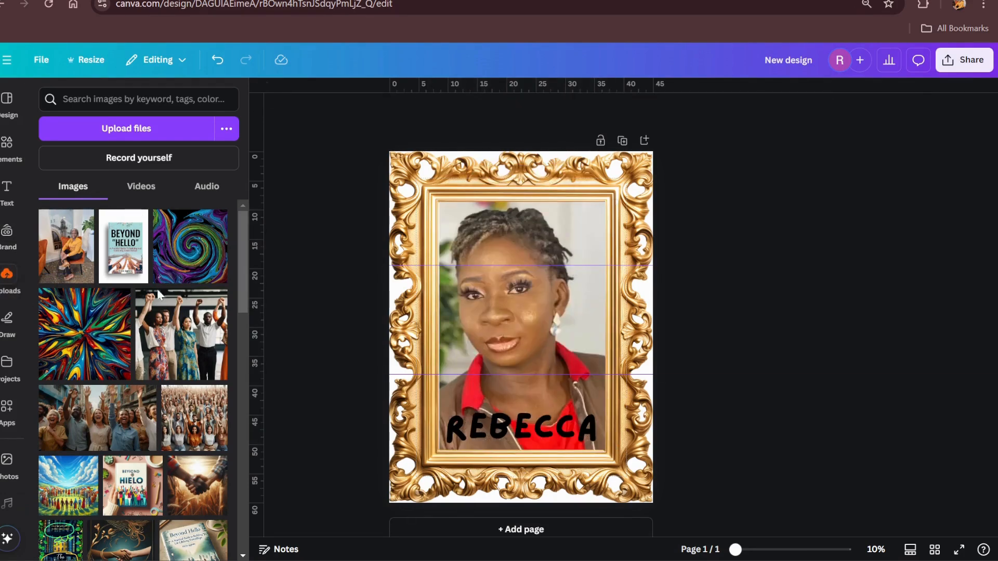
Look through the uploaded videos and audio files, and return to the uploaded images
left_click(146, 195)
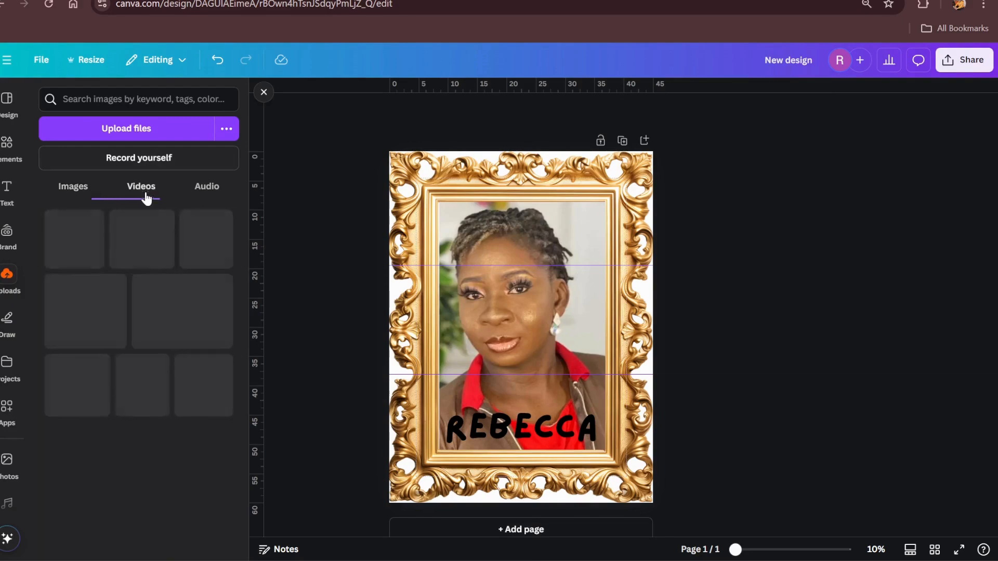
left_click(210, 188)
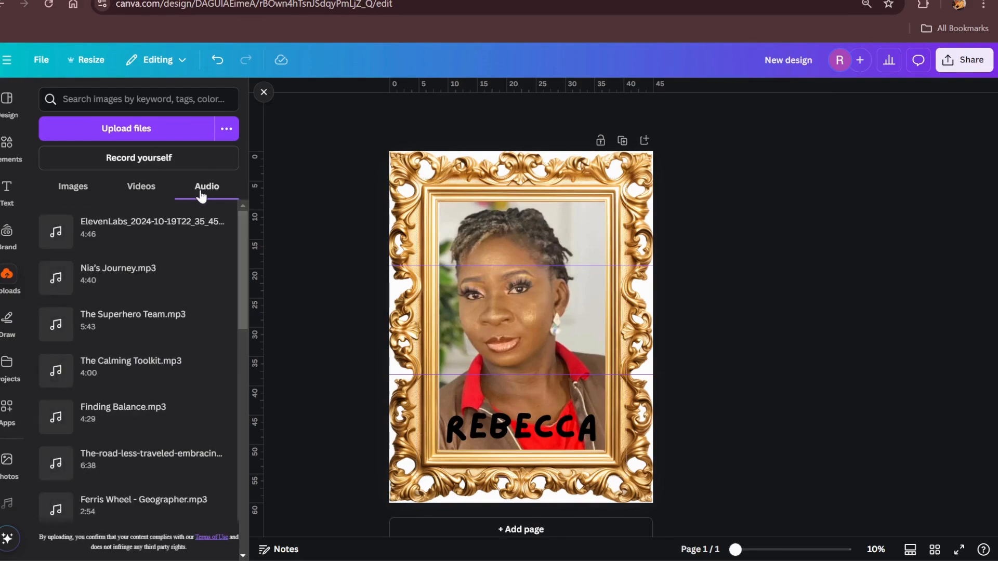
left_click(71, 190)
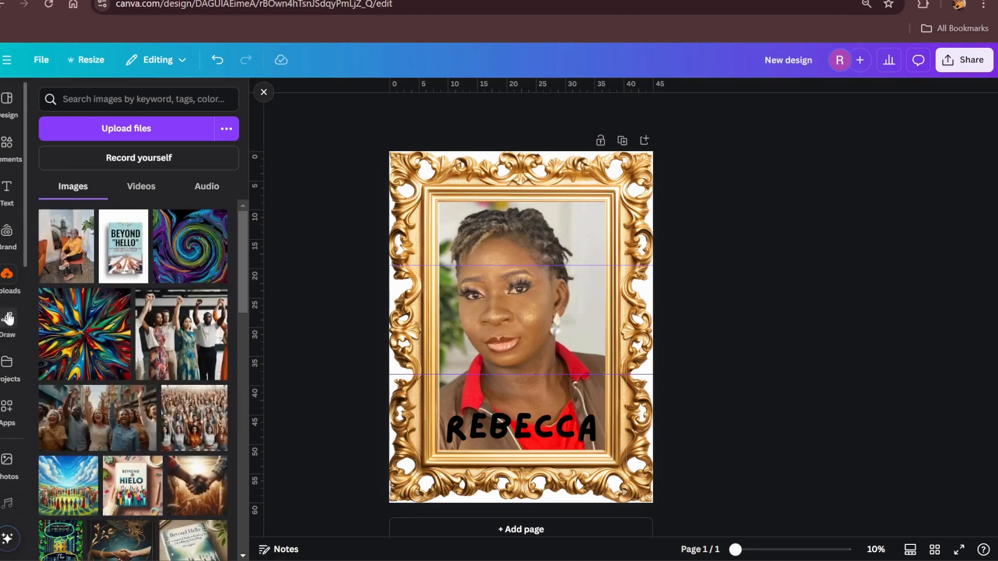
Draw two large freehand strokes with the blue pen over the framed portrait and delete them
left_click(6, 318)
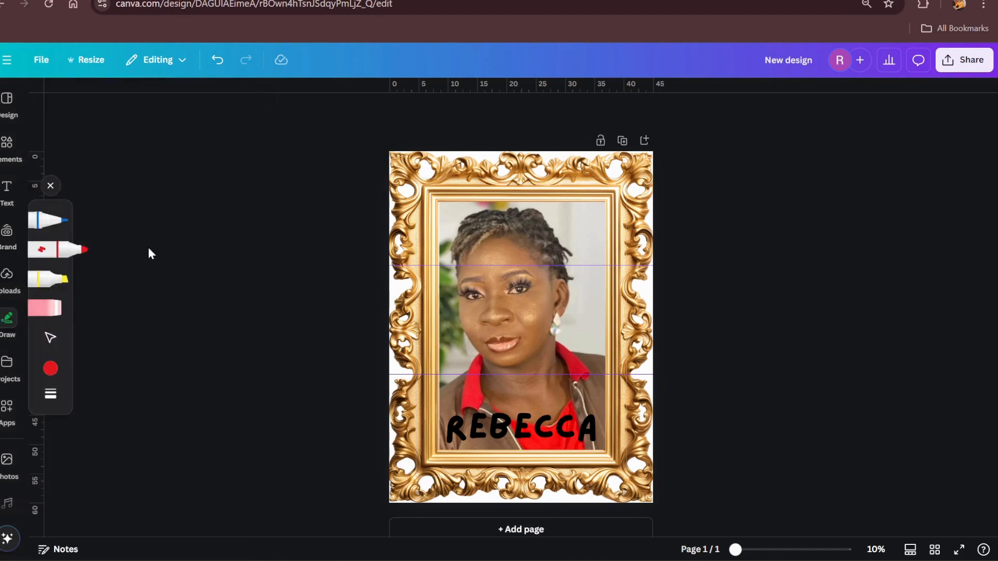
left_click(52, 220)
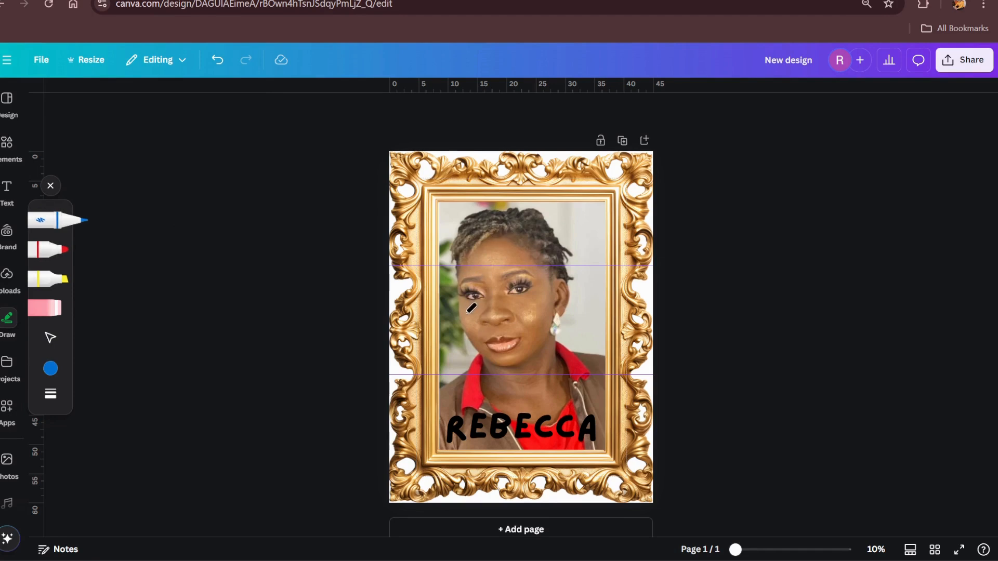
mouse_move(608, 326)
left_mouse_down()
mouse_move(498, 228)
mouse_move(452, 366)
left_mouse_up()
mouse_move(635, 353)
left_mouse_down()
mouse_move(626, 292)
mouse_move(585, 225)
mouse_move(544, 218)
left_mouse_up()
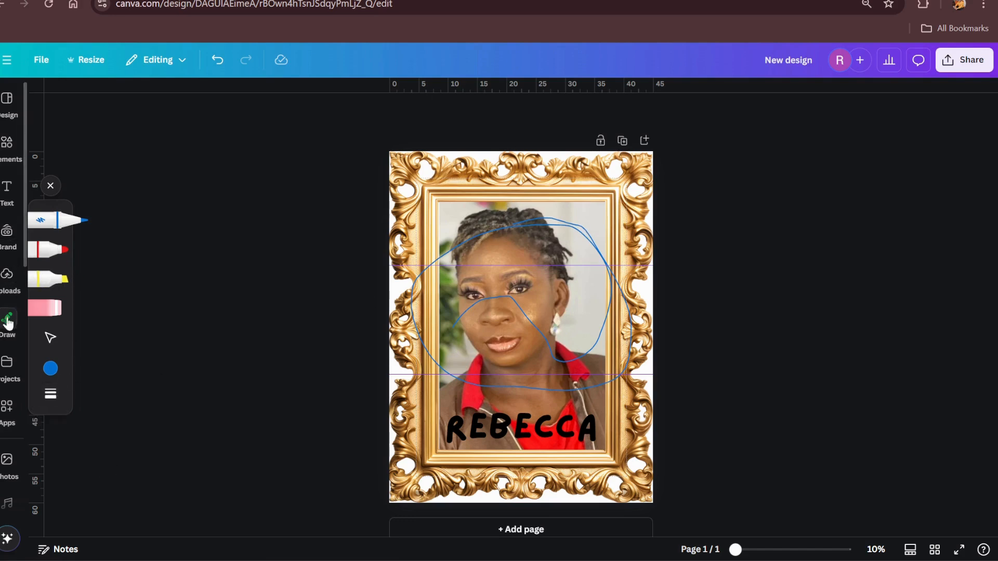
left_click(50, 185)
mouse_move(556, 234)
left_mouse_down()
mouse_move(504, 232)
mouse_move(540, 235)
left_mouse_up()
left_click(524, 197)
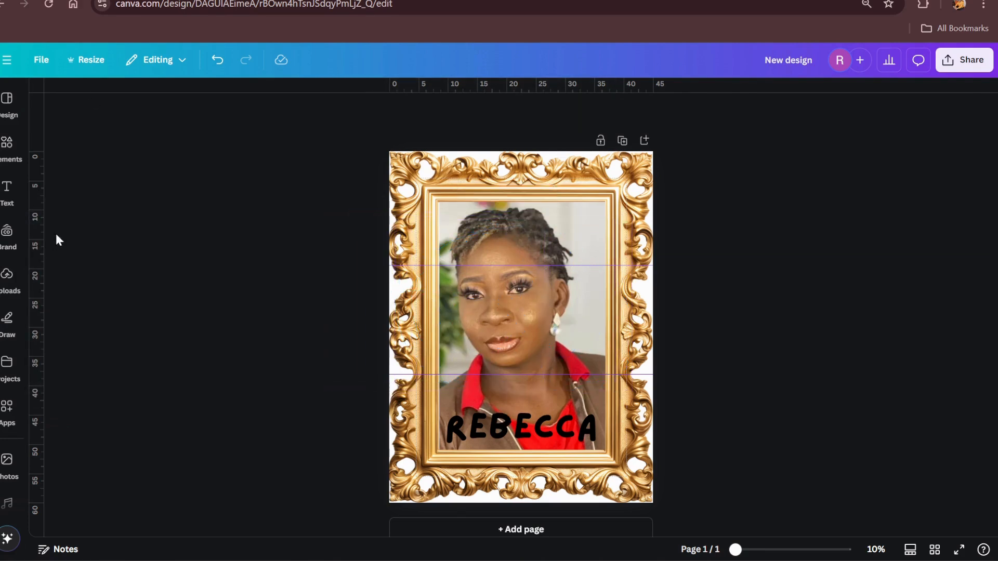
Add a second page and fill it with the first page of the "COVER: Crushing It Daily" design from the BOOKS project folder
left_click(7, 406)
left_click(7, 373)
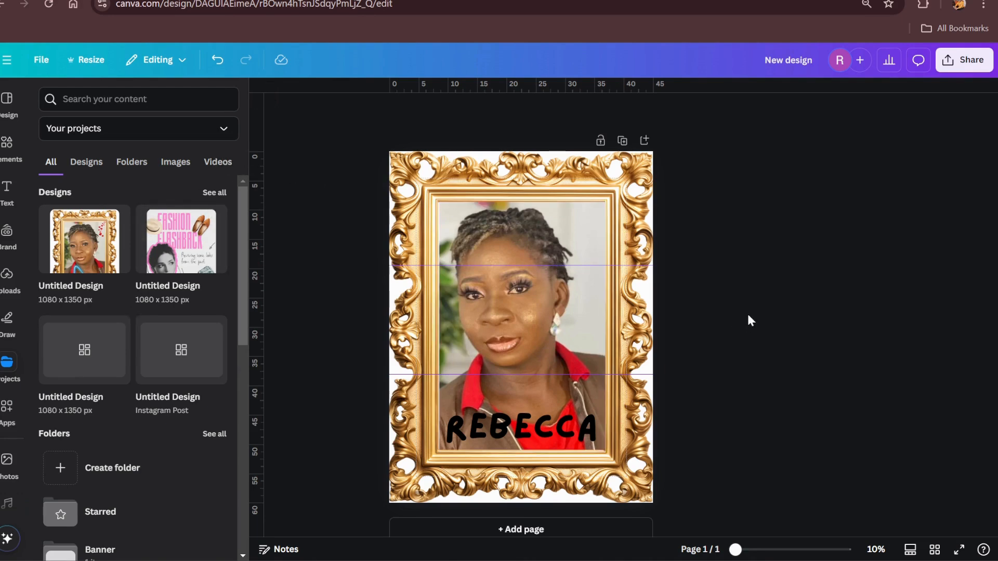
left_click(533, 535)
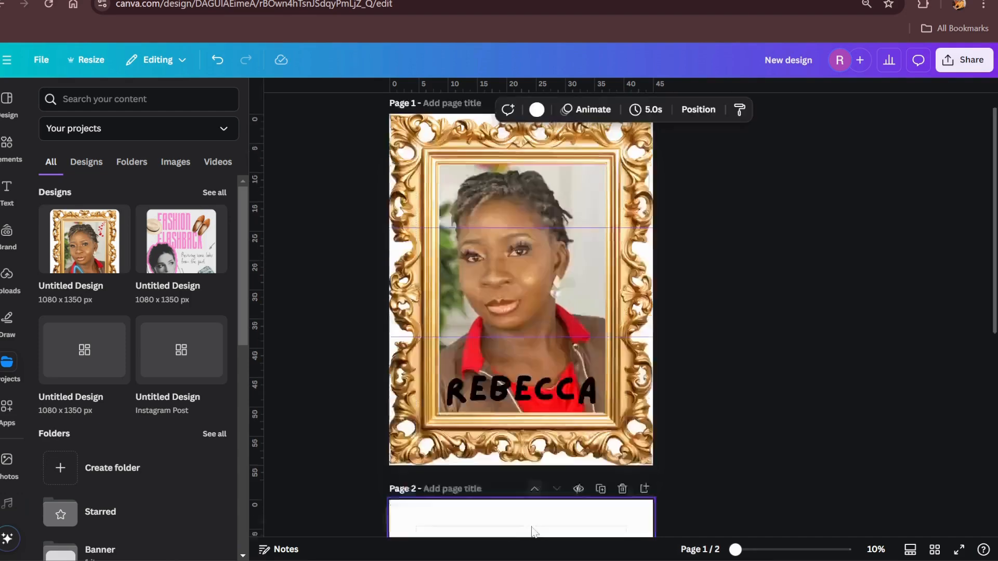
left_click(130, 164)
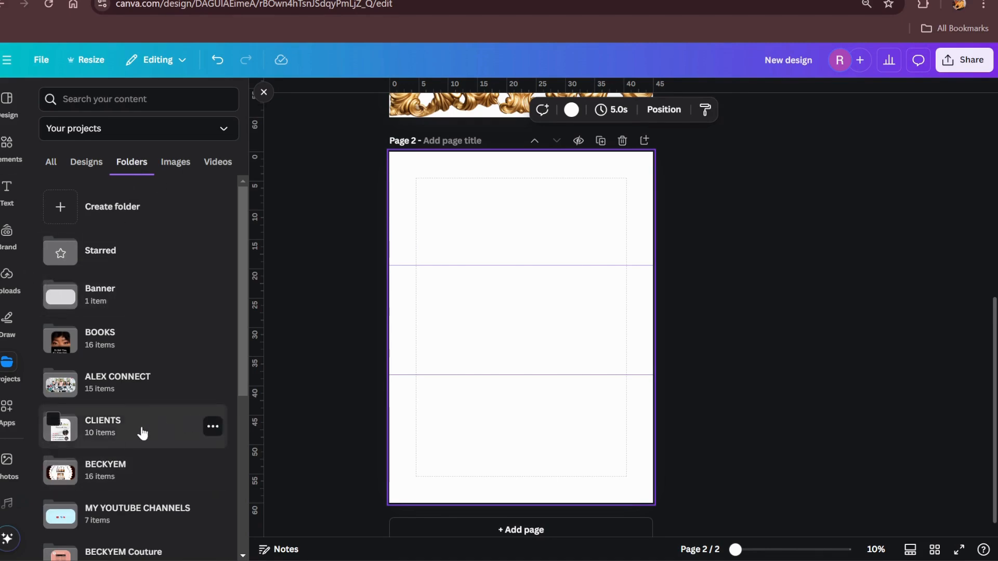
left_click(109, 337)
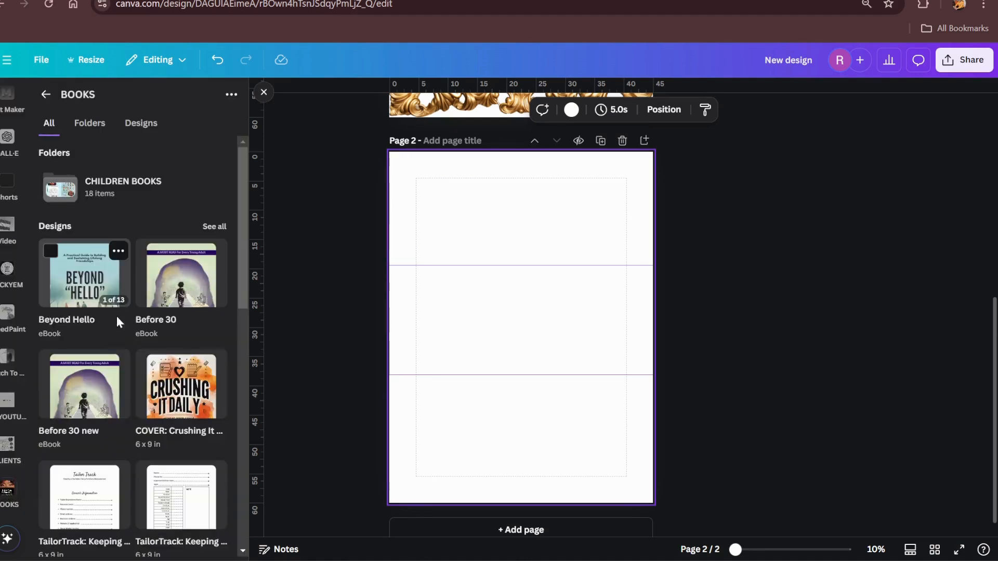
left_click(182, 358)
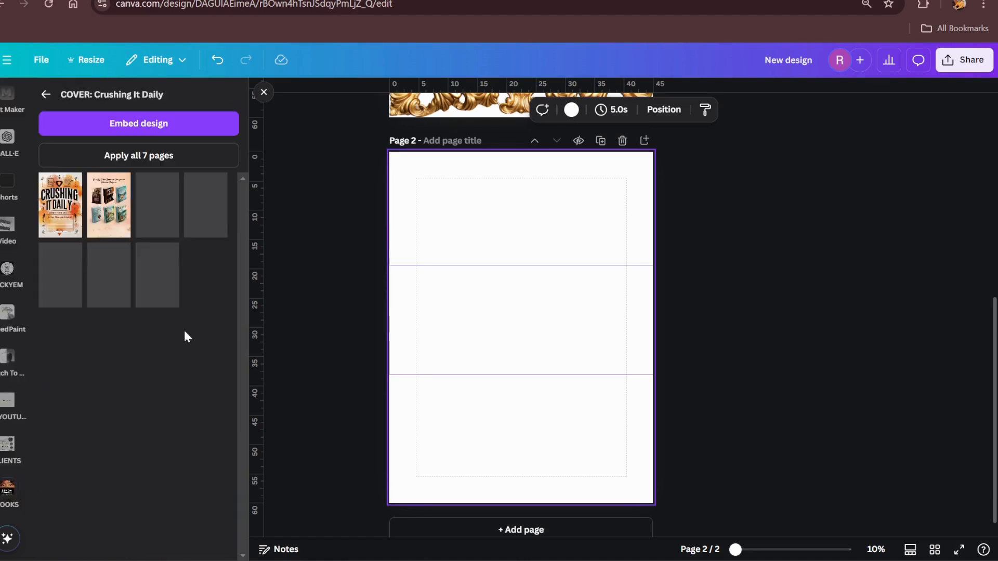
left_click(54, 213)
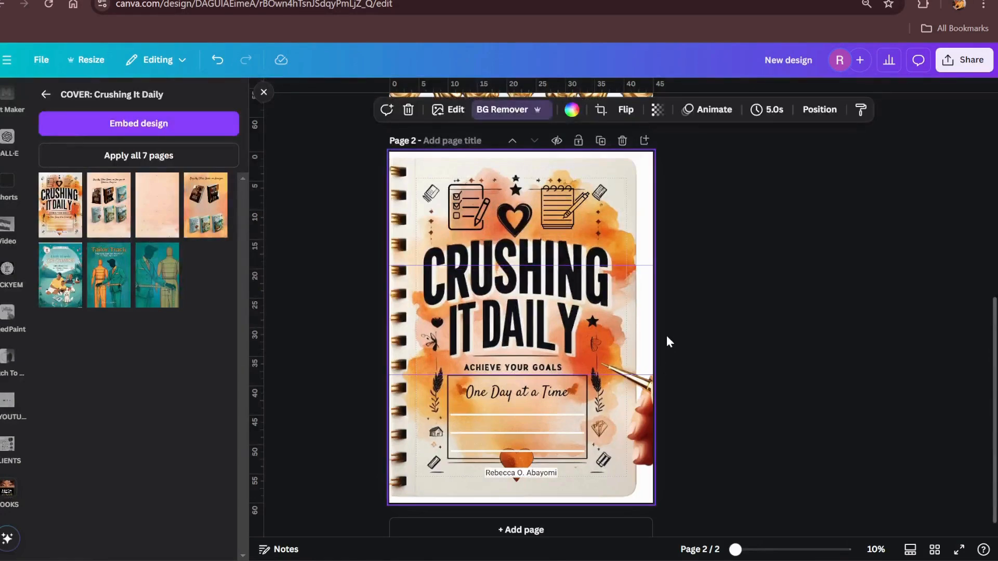
Move the "One Day at a Time" text slightly lower on the cover, and delete page 2
left_click(666, 335)
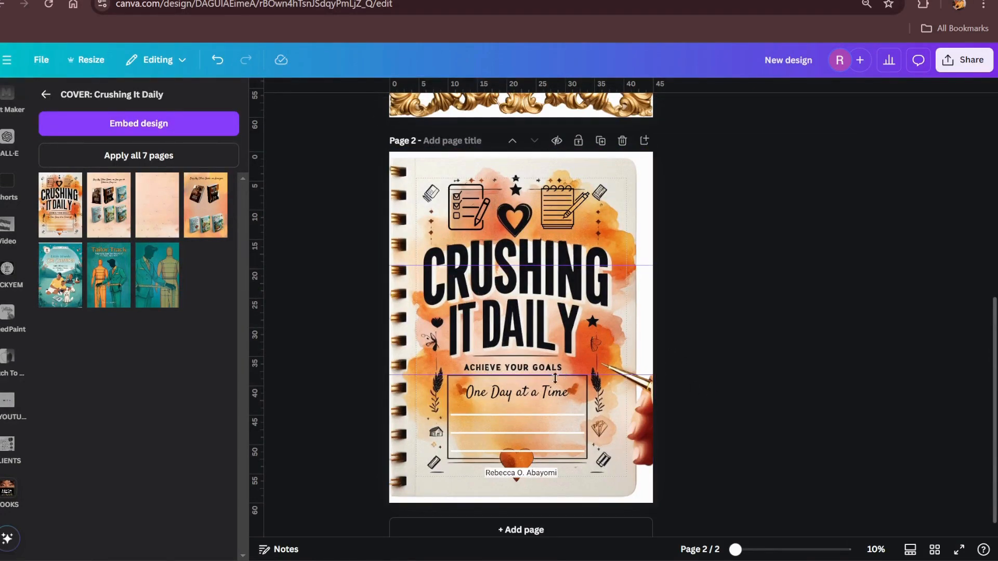
left_click_drag(555, 378, 555, 392)
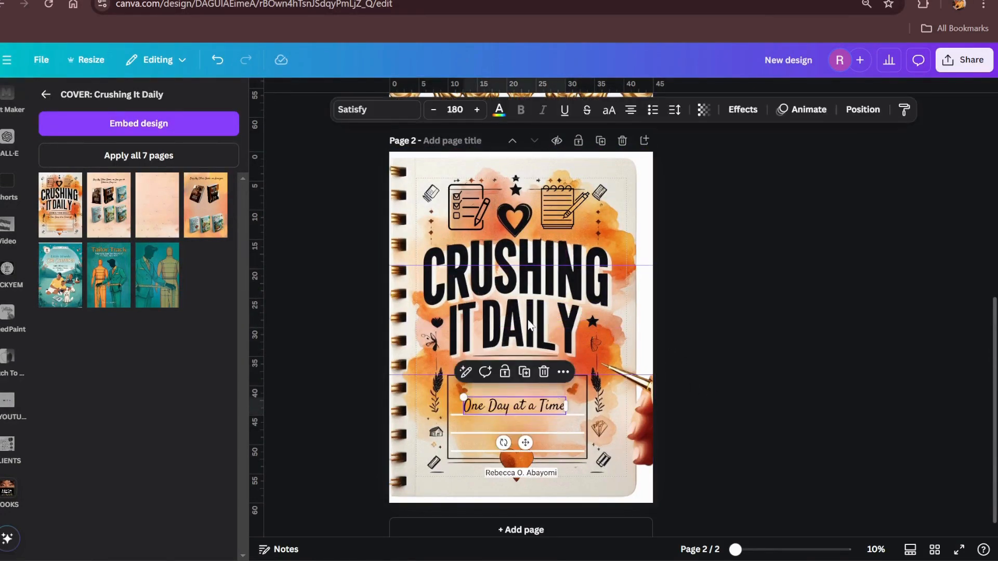
left_click(490, 276)
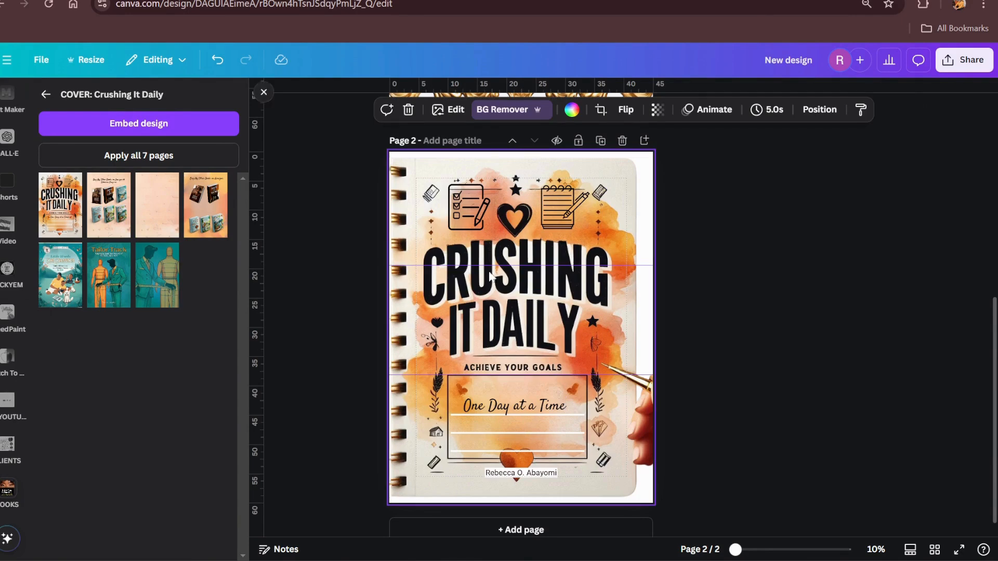
left_click(623, 140)
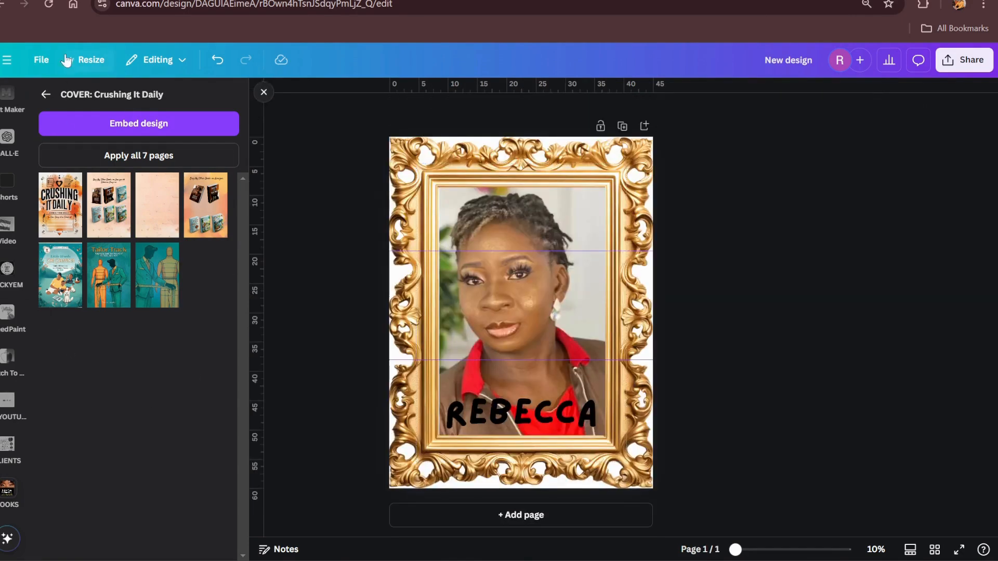
Return from the BOOKS folder to the project folders and look through the folder list
left_click(46, 96)
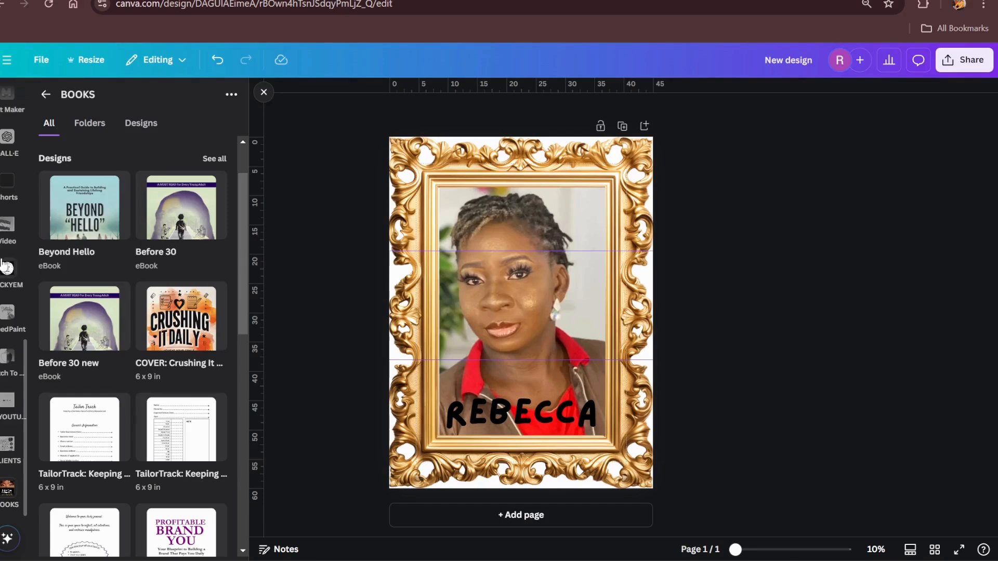
scroll(4, 260, "up", 4)
scroll(4, 255, "up", 6)
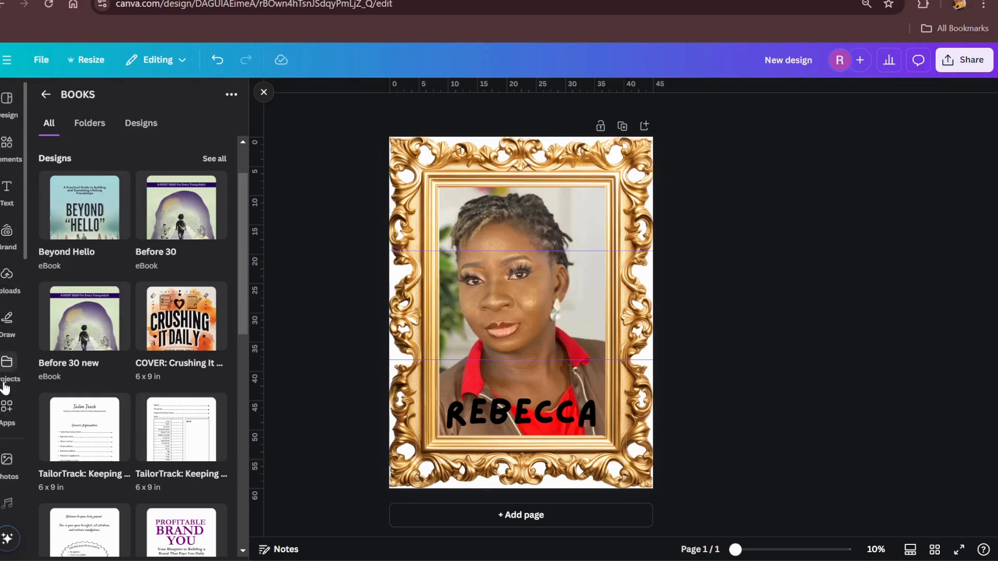
scroll(8, 364, "down", 2)
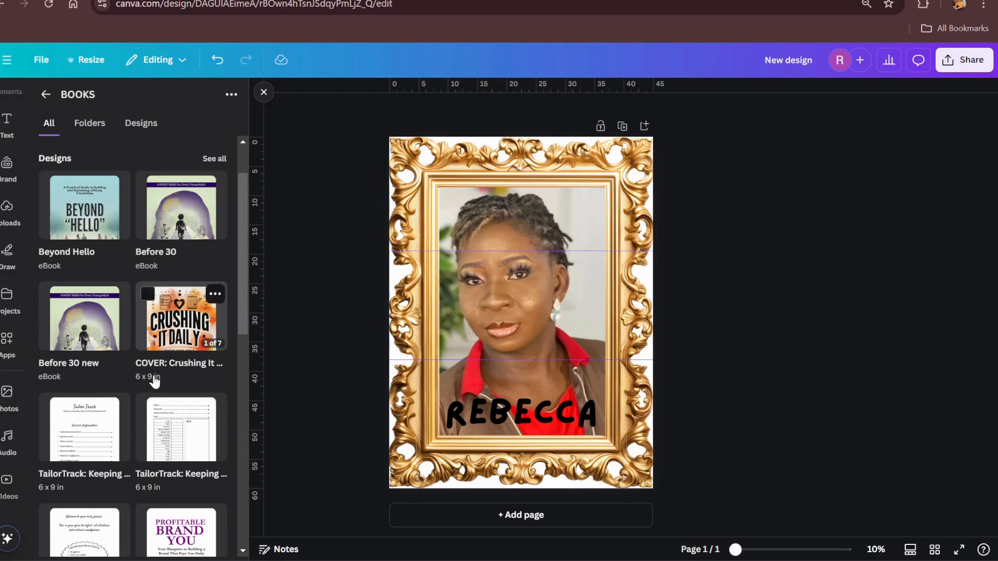
left_click(46, 94)
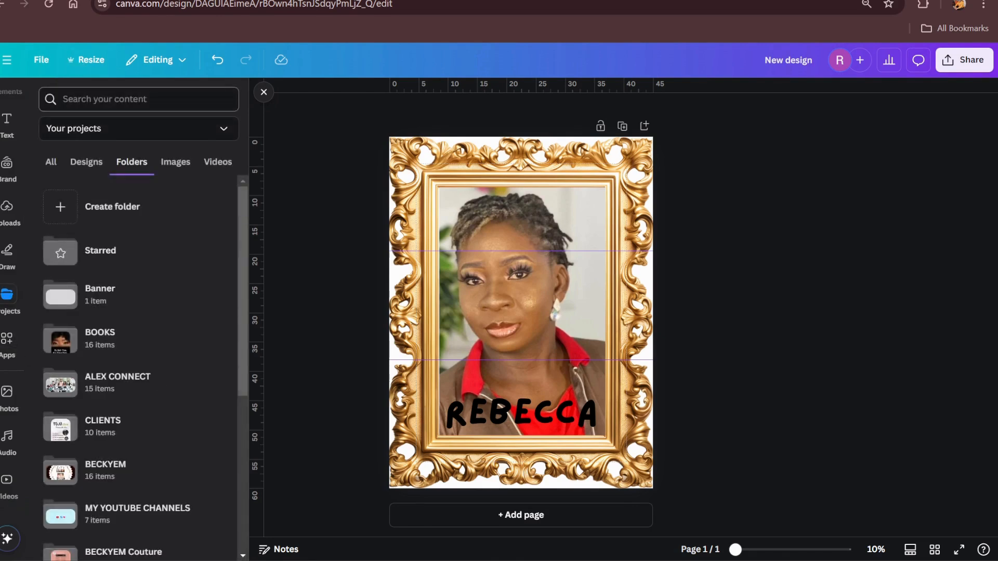
scroll(145, 419, "down", 1)
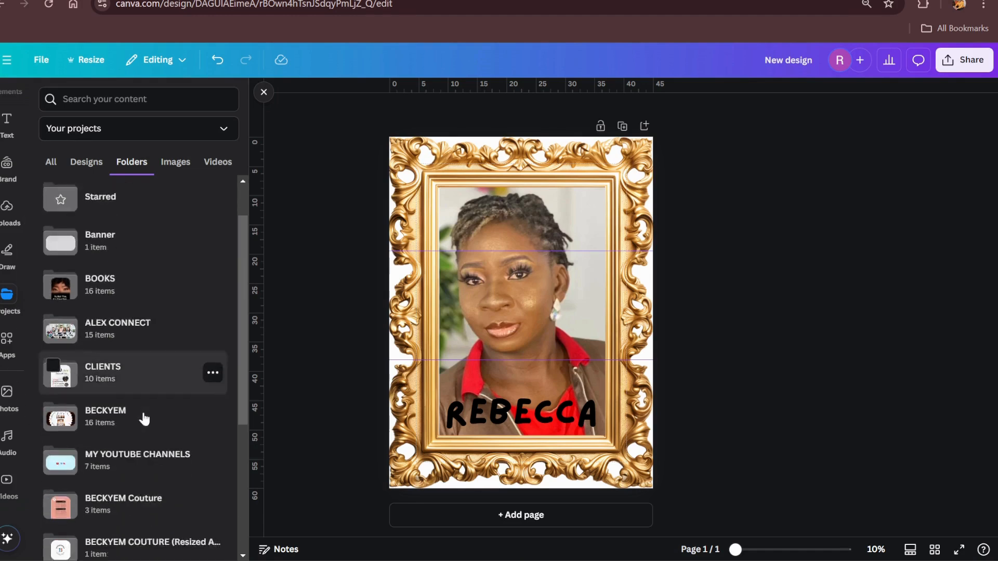
scroll(144, 418, "down", 4)
scroll(148, 415, "up", 3)
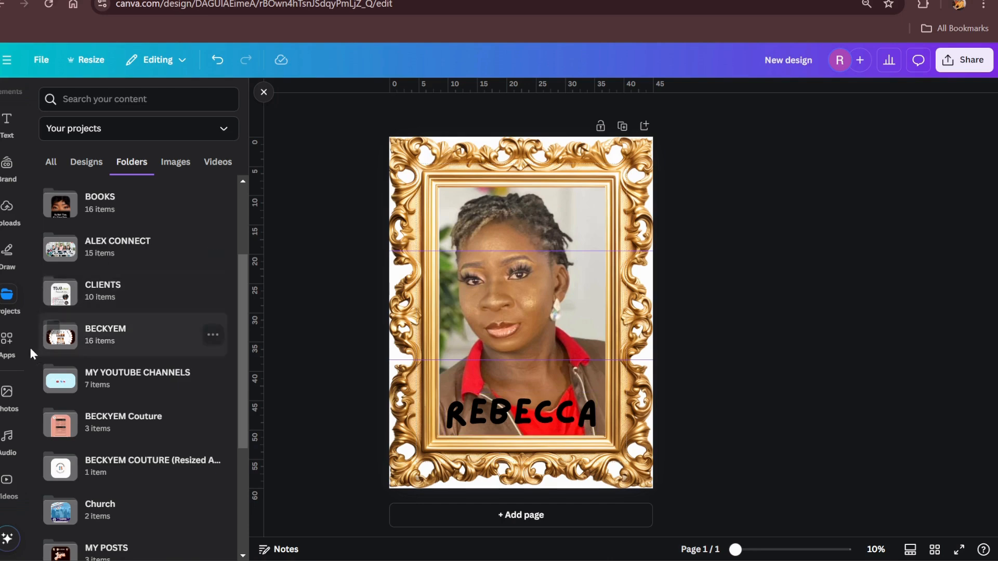
Select the name text on the portrait, search the Canva apps for TypeCraft and open that app
left_click(4, 353)
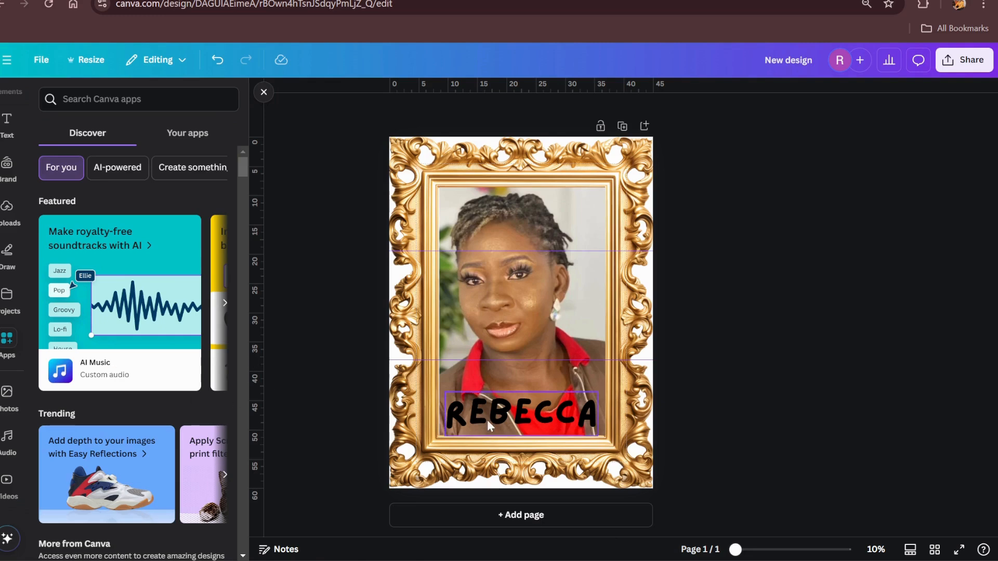
left_click(515, 412)
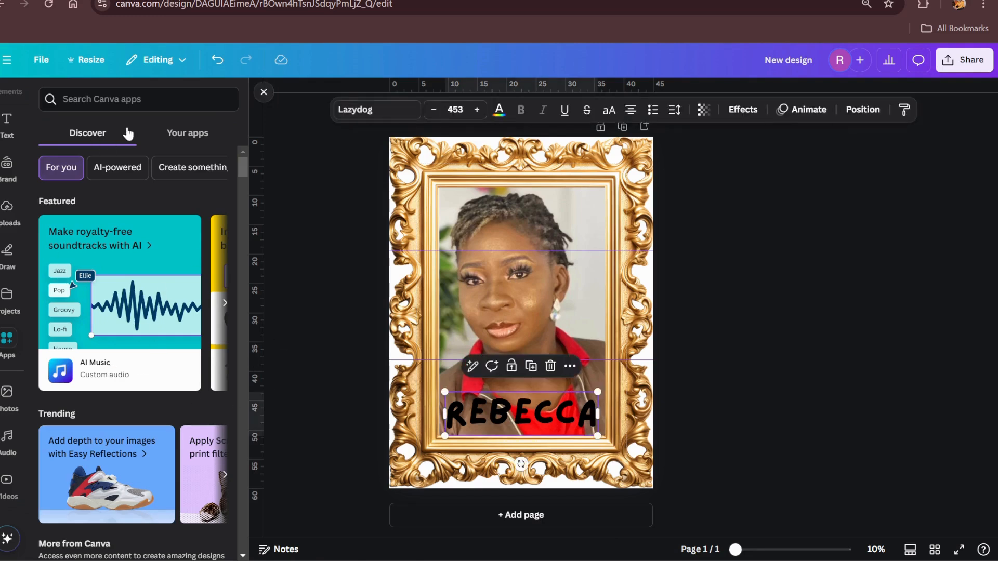
type("ty")
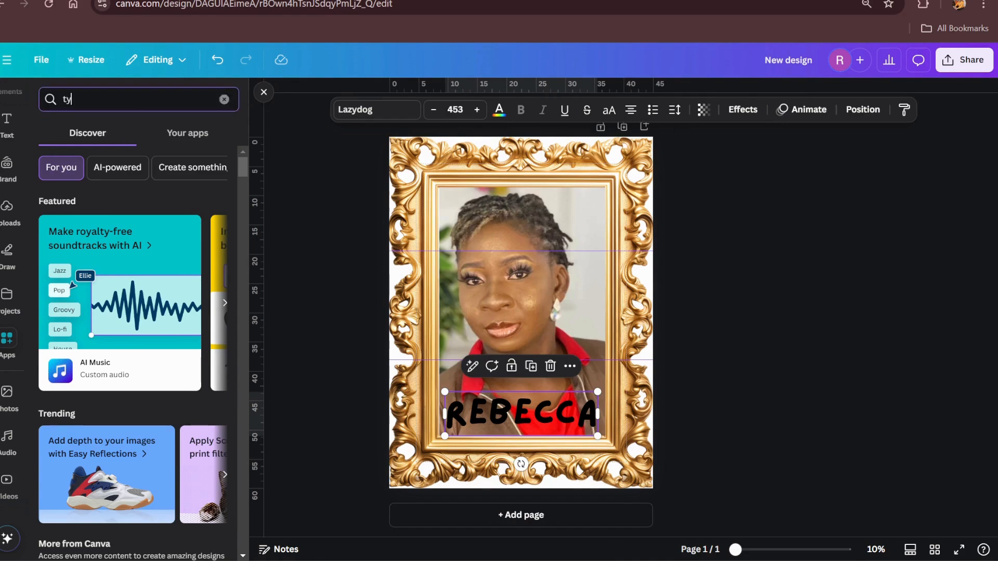
type("pecraft")
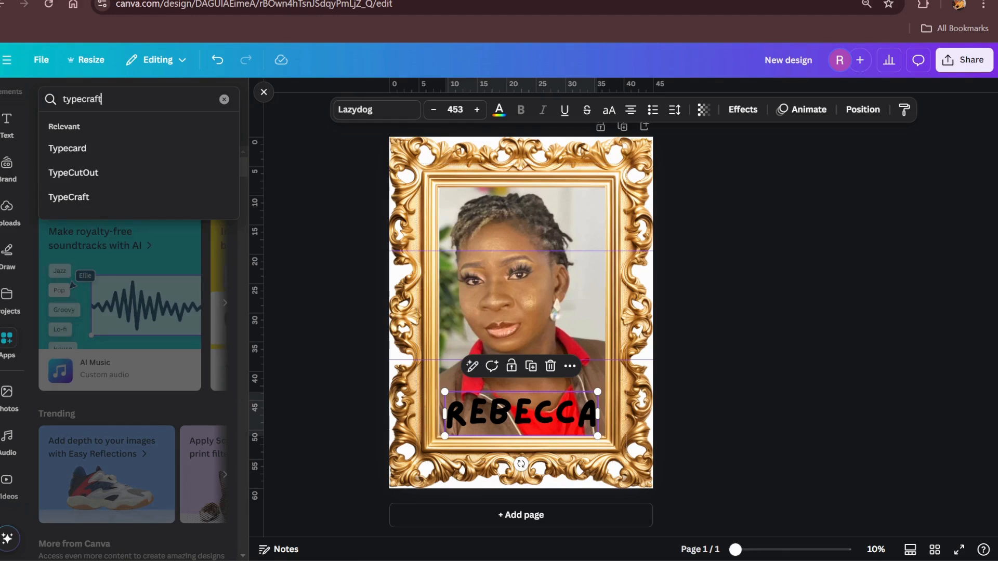
left_click(82, 148)
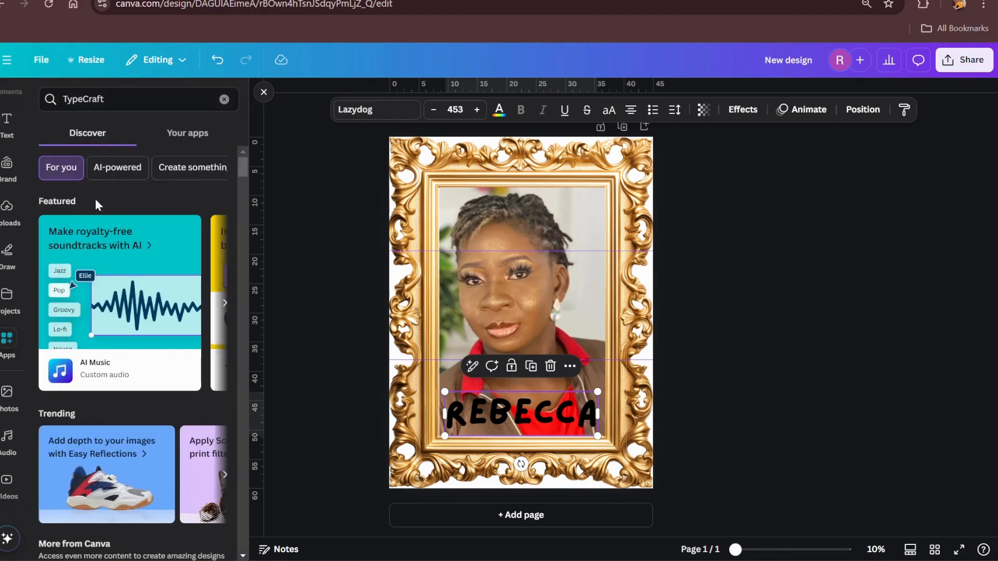
left_click(48, 166)
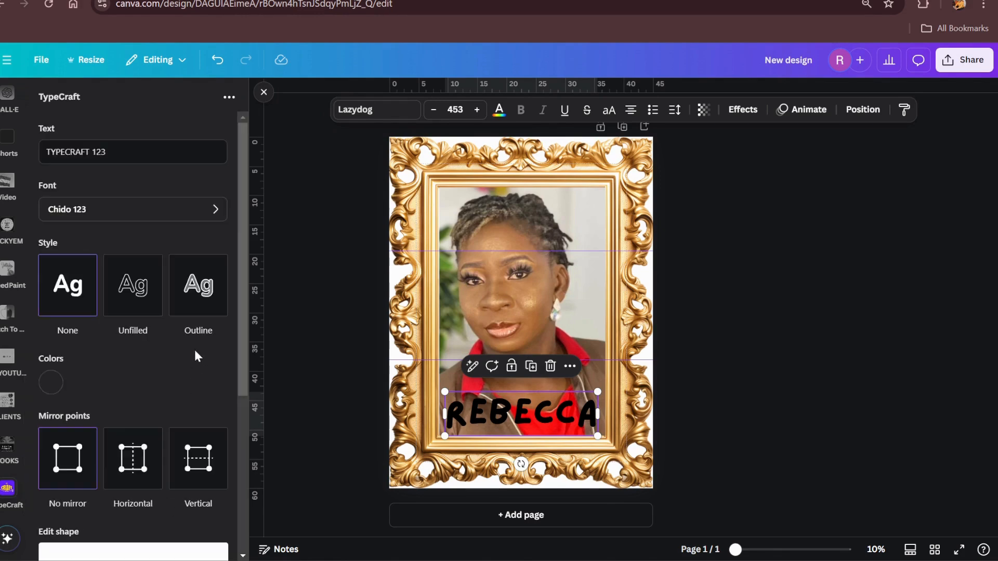
Examine TypeCraft's text, font, style, colour, mirror and shape settings, and return to the apps search
left_click_drag(114, 152, 45, 152)
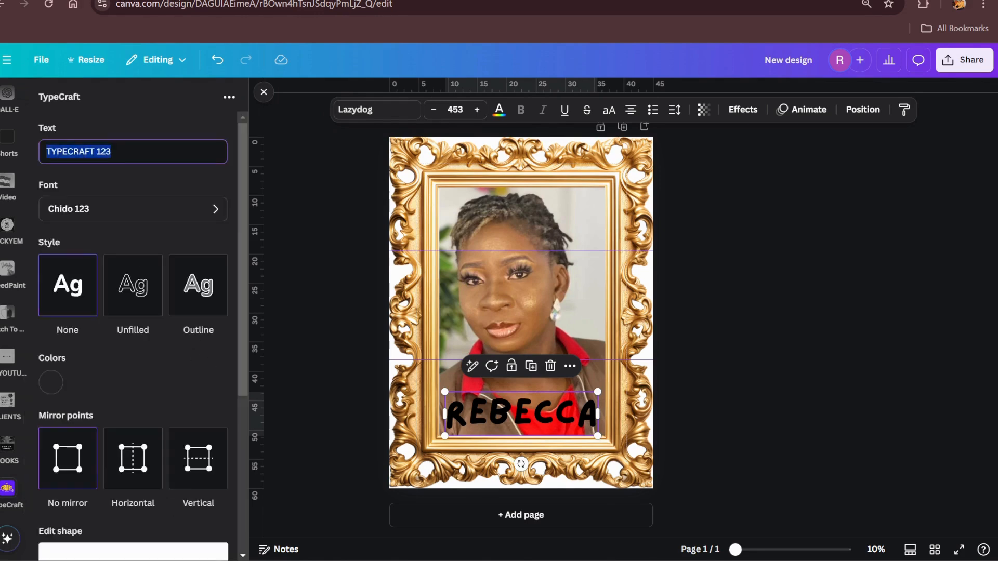
scroll(140, 286, "down", 5)
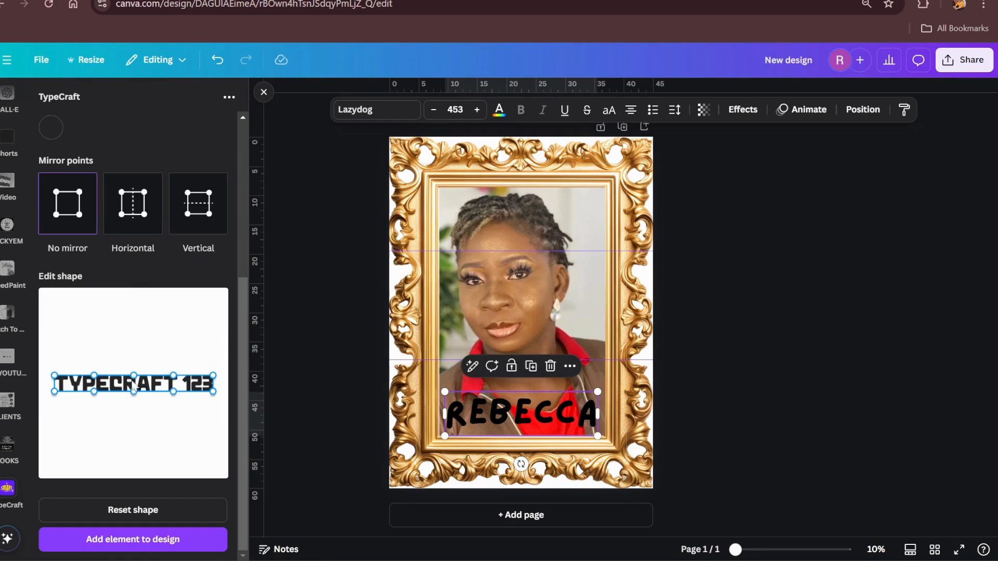
scroll(159, 266, "up", 5)
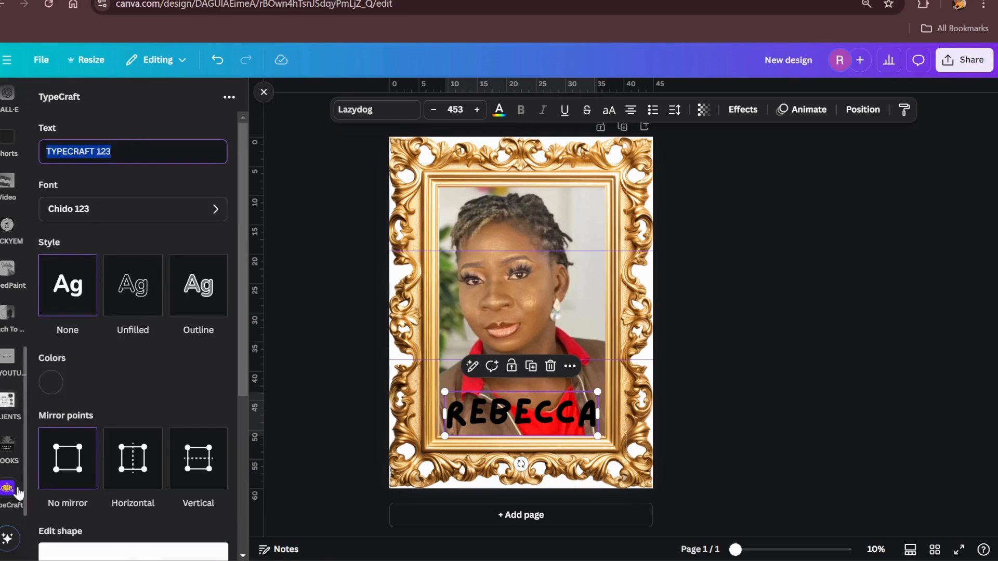
scroll(13, 326, "up", 6)
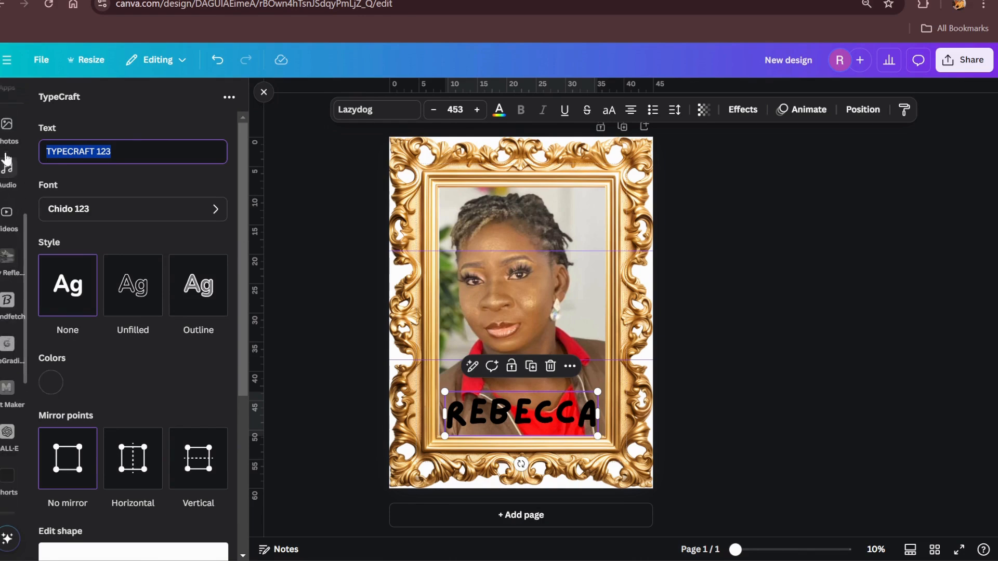
scroll(11, 218, "up", 2)
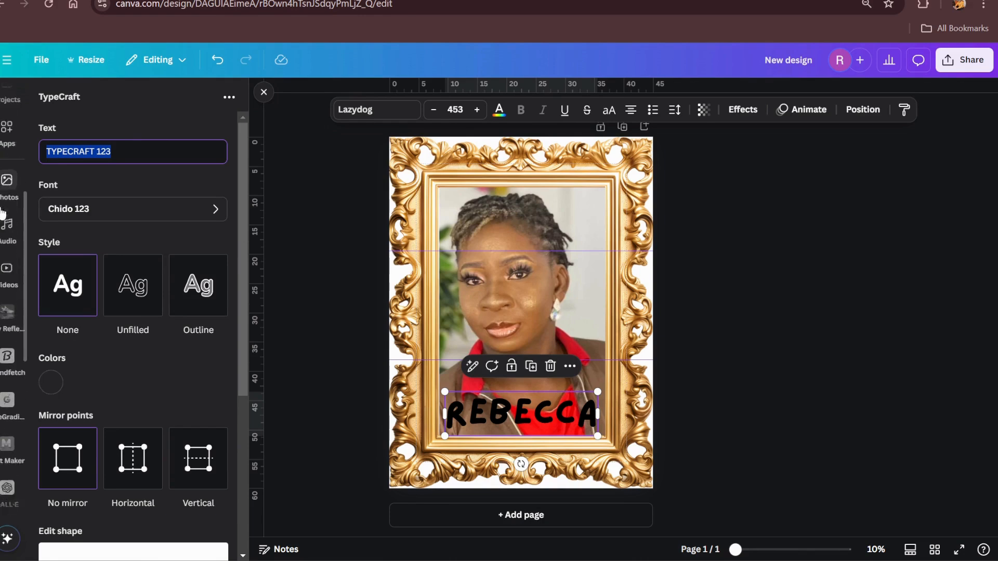
left_click(8, 139)
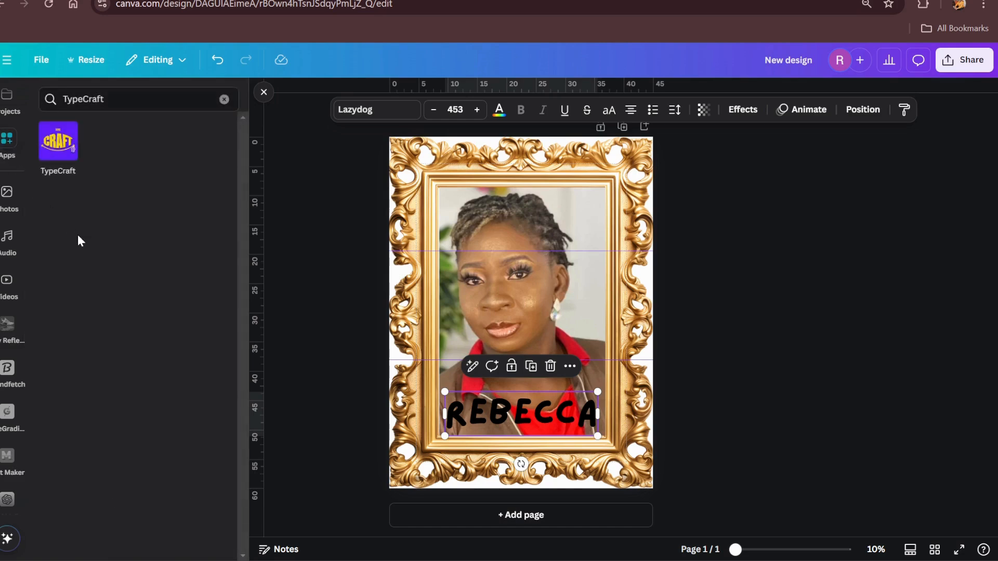
Search the Canva apps for "qr code", look at the QR code app's description page, return to the results and clear the search
left_click(223, 99)
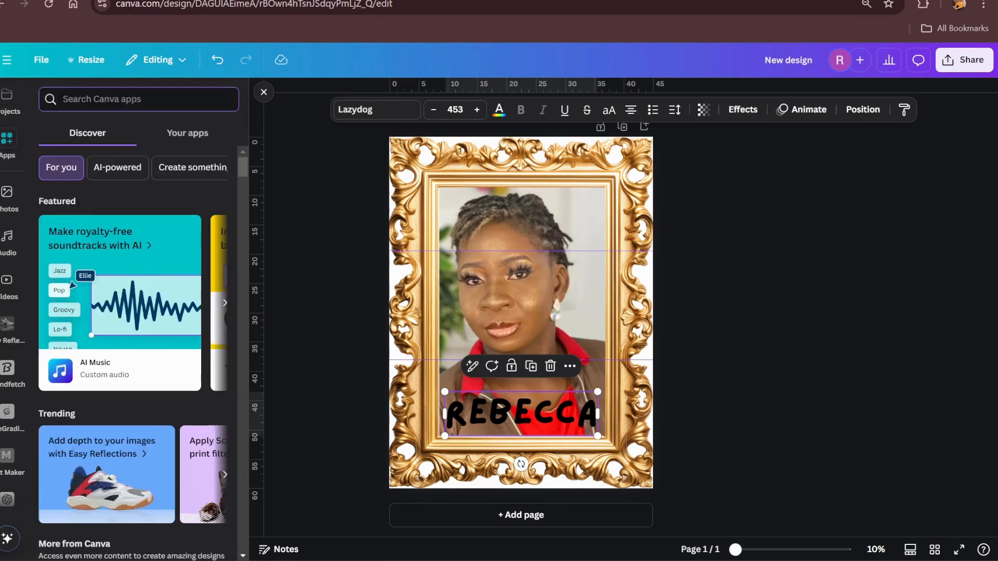
type("qr code")
key("Return")
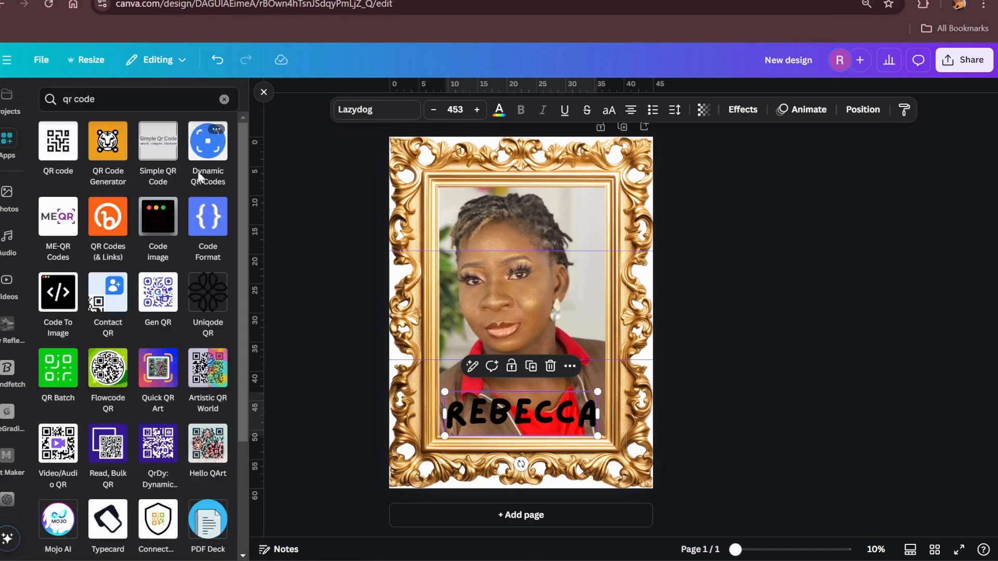
left_click(58, 142)
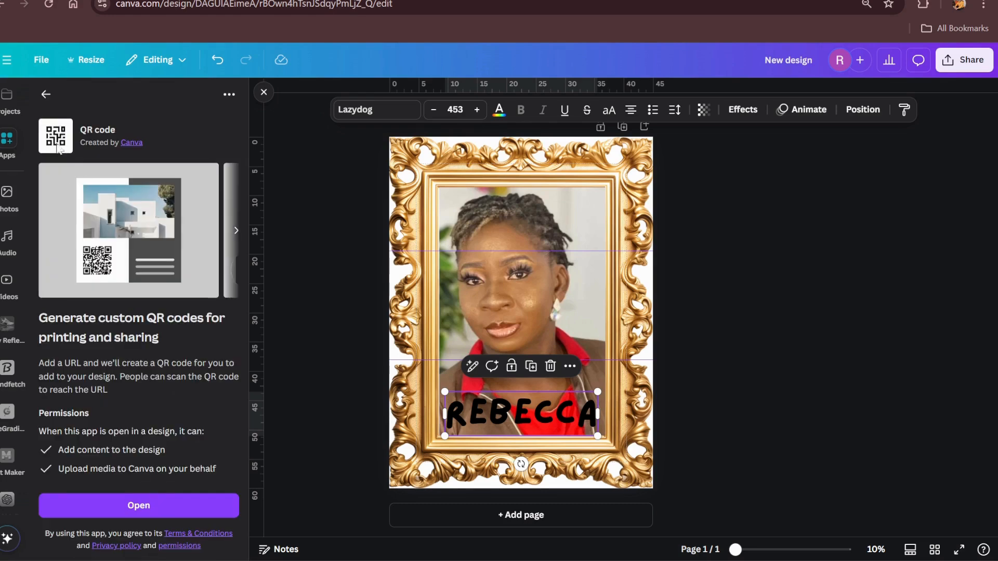
left_click(45, 94)
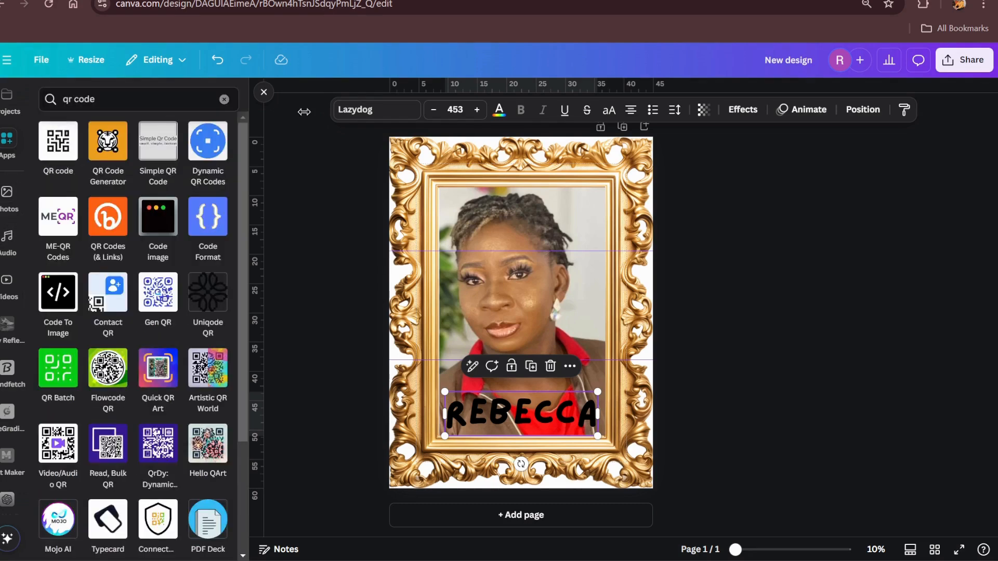
left_click(224, 98)
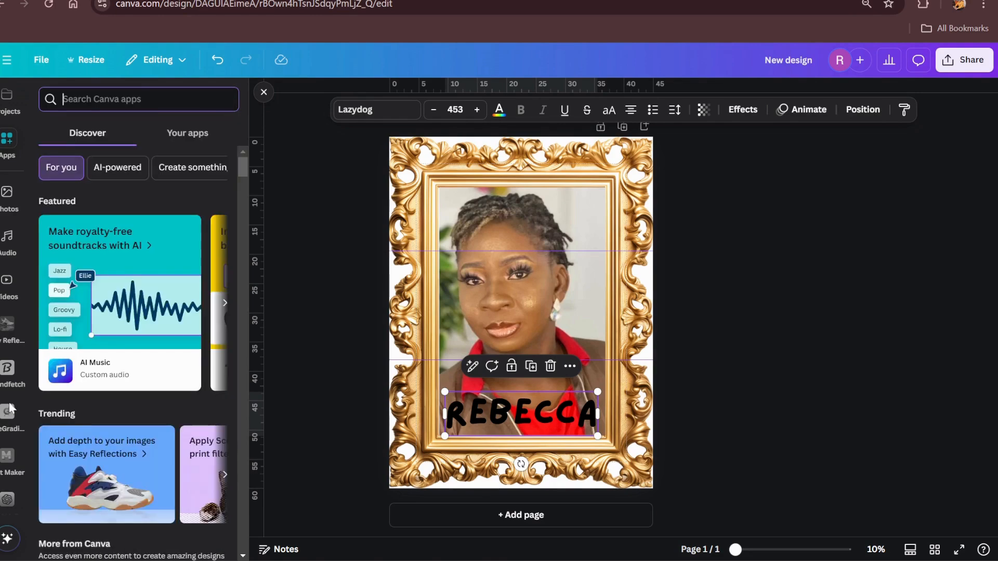
Examine the range of AI-powered apps in the Canva apps catalogue
left_click(10, 139)
scroll(104, 332, "down", 2)
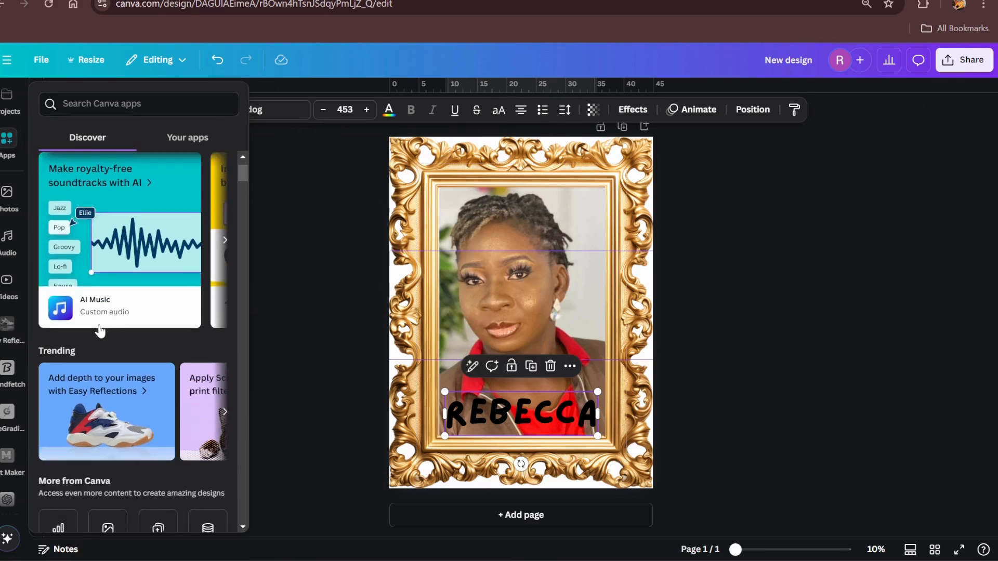
scroll(103, 312, "up", 2)
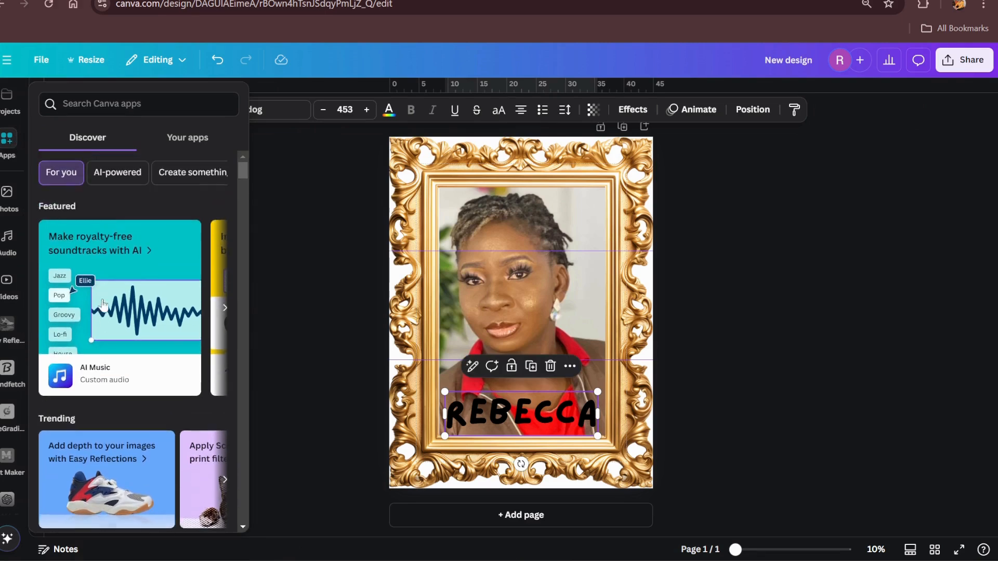
left_click(109, 178)
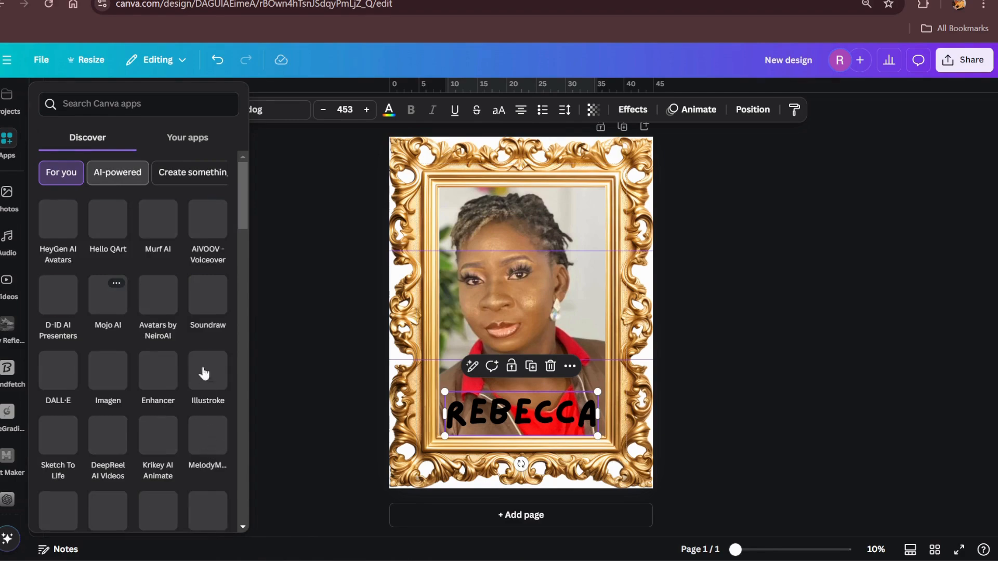
scroll(188, 340, "down", 4)
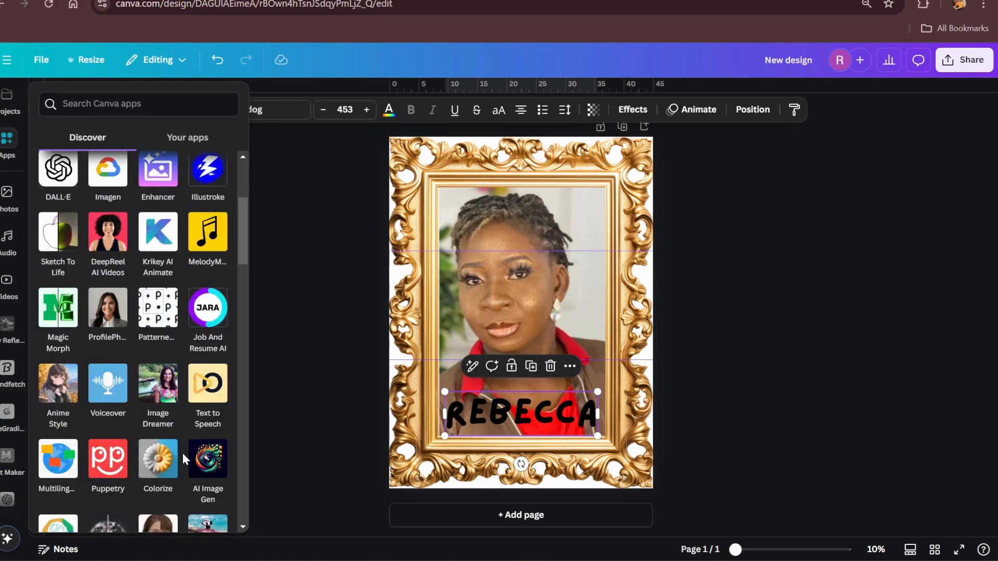
scroll(190, 385, "down", 9)
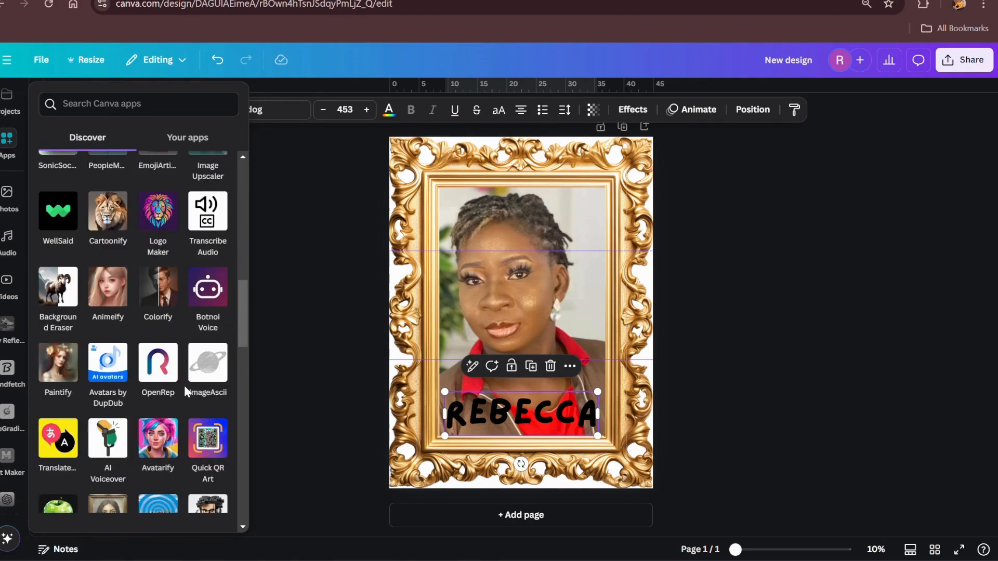
scroll(171, 359, "down", 4)
scroll(168, 353, "down", 6)
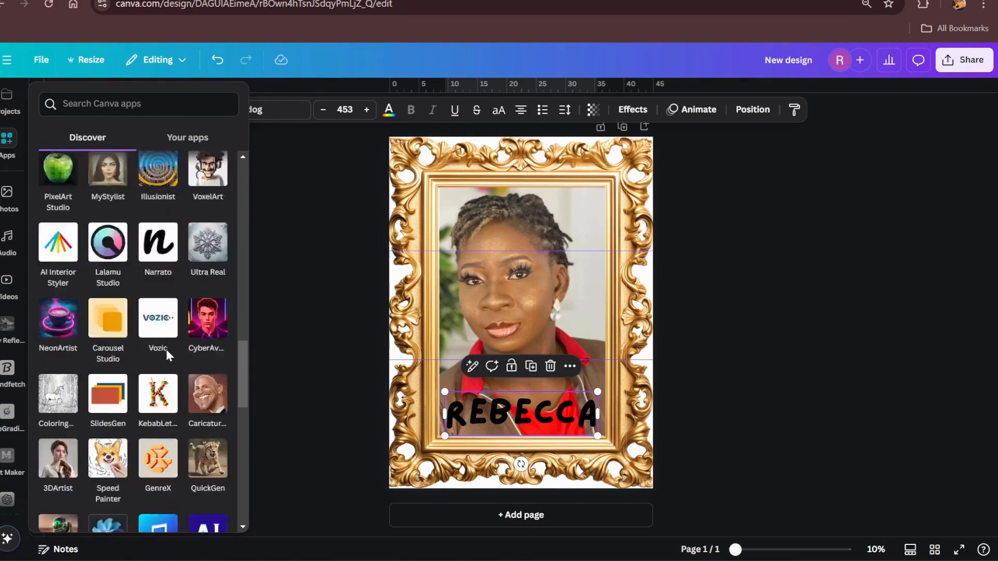
scroll(167, 355, "down", 9)
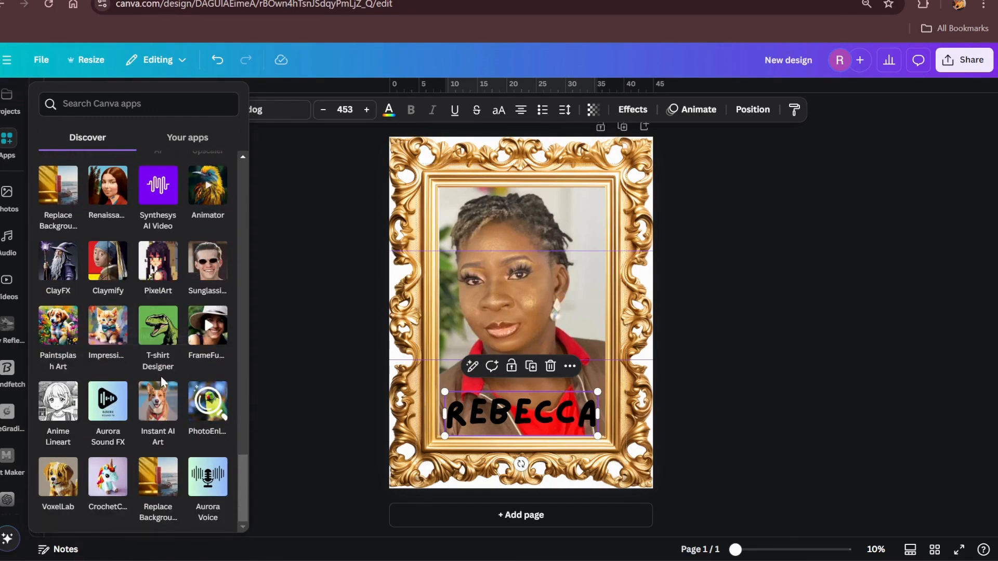
scroll(167, 359, "up", 20)
scroll(167, 358, "up", 1)
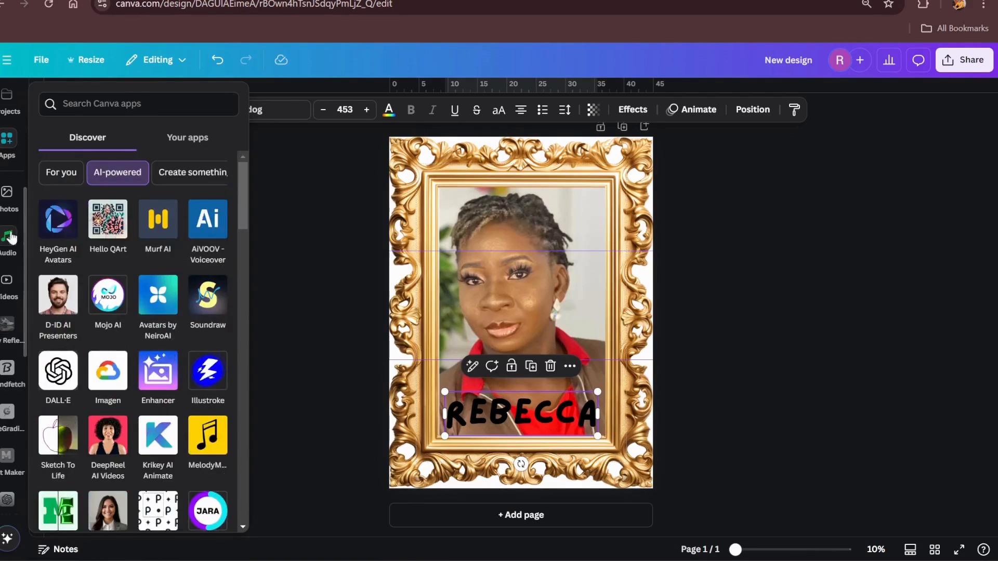
Search the photo library for "children playing in the garden" and add the photo of three toddlers at a water table to the portrait page
left_click(8, 195)
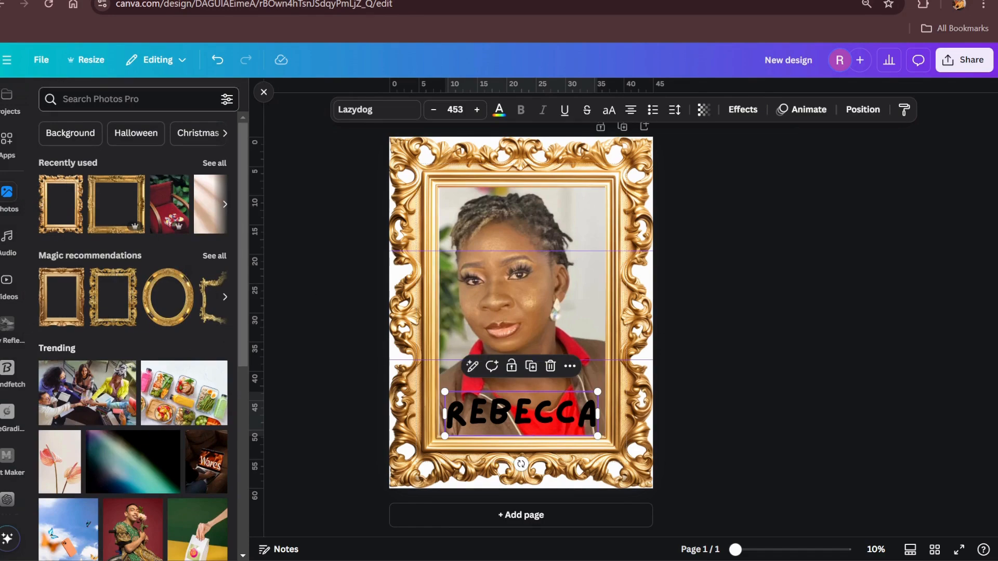
scroll(3, 255, "up", 4)
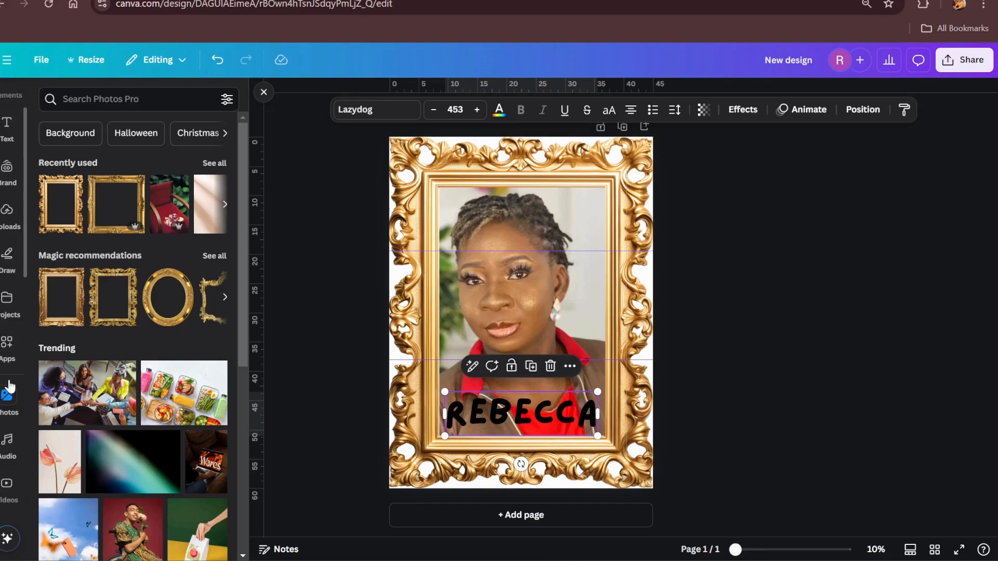
left_click(130, 98)
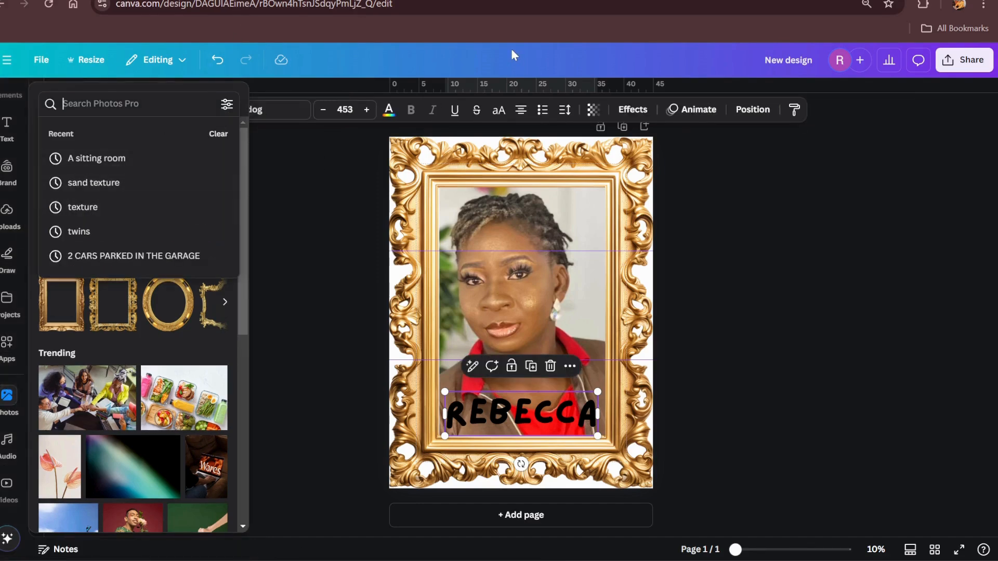
type("children")
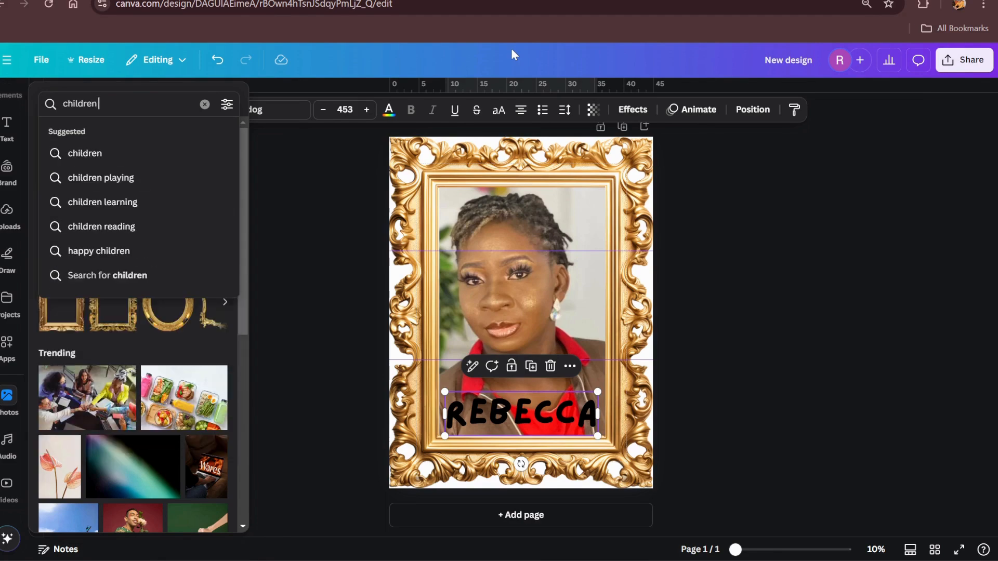
type(" play")
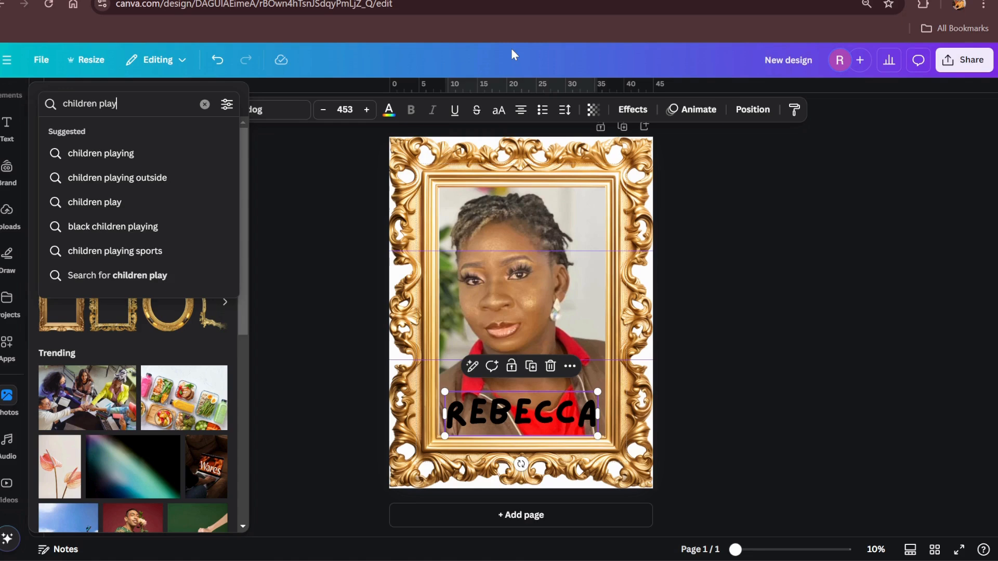
type("ing in the garden")
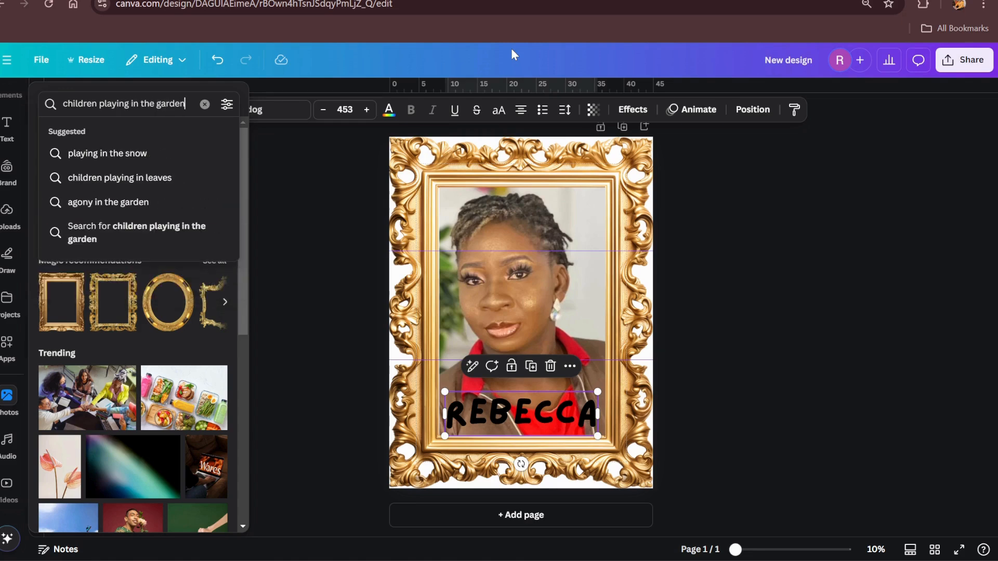
key("Return")
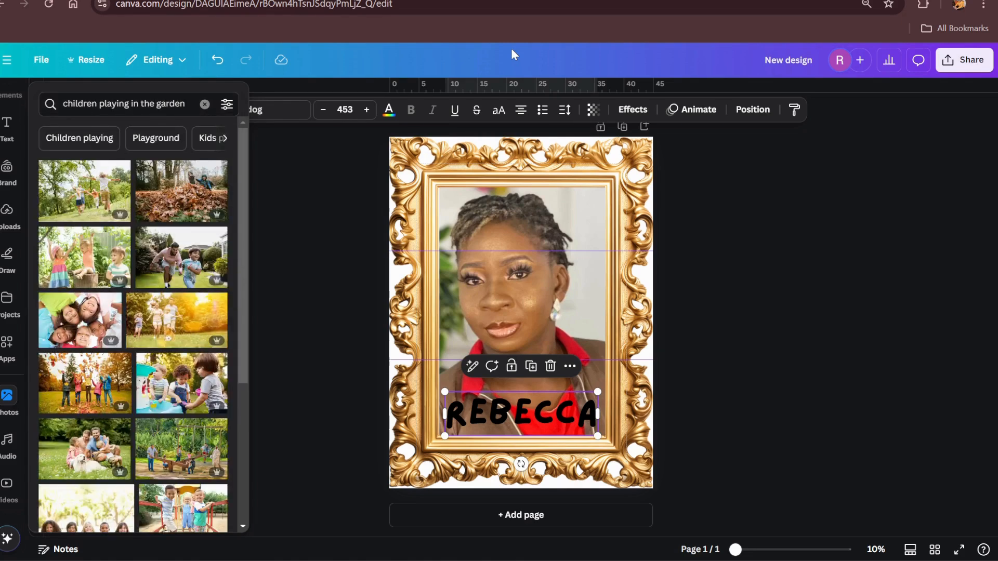
left_click(181, 390)
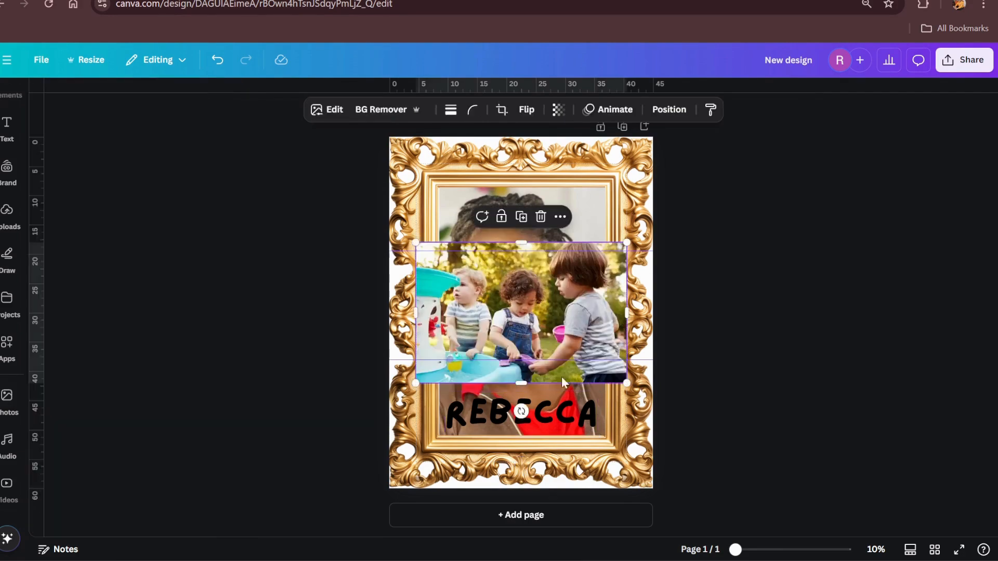
Add page 2 and place the photos of huddled smiling children and of children throwing autumn leaves on it
left_click(538, 515)
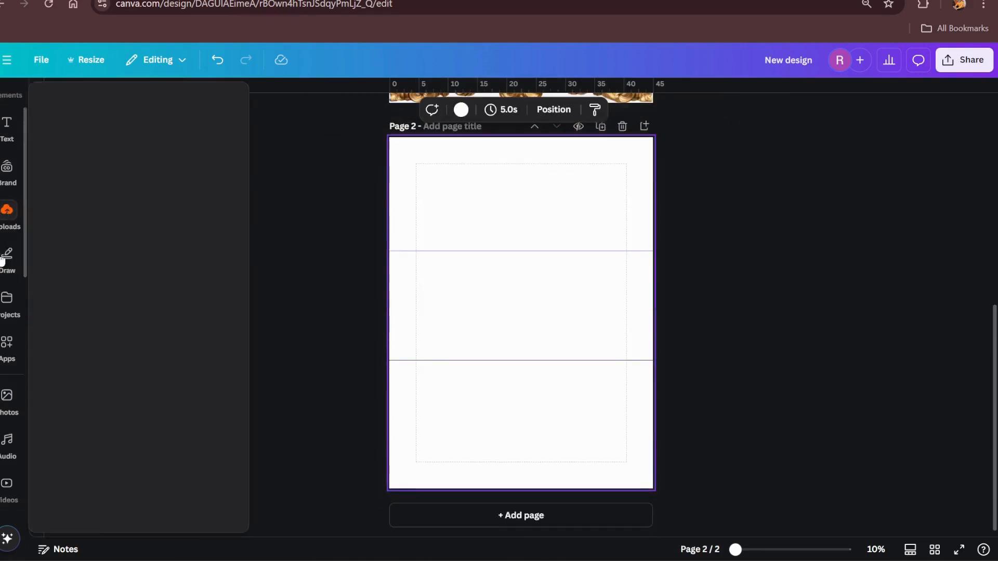
left_click(8, 398)
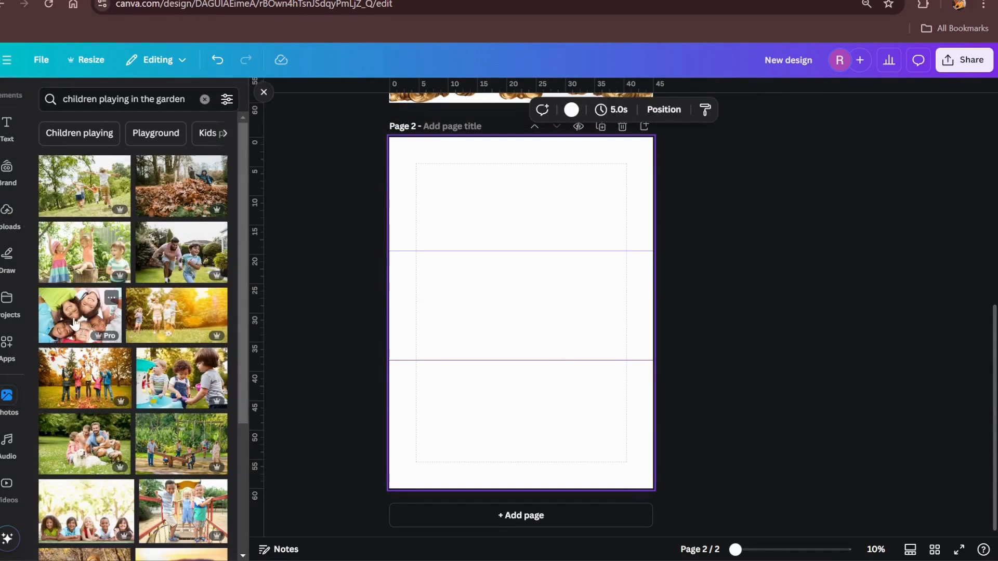
left_click(78, 323)
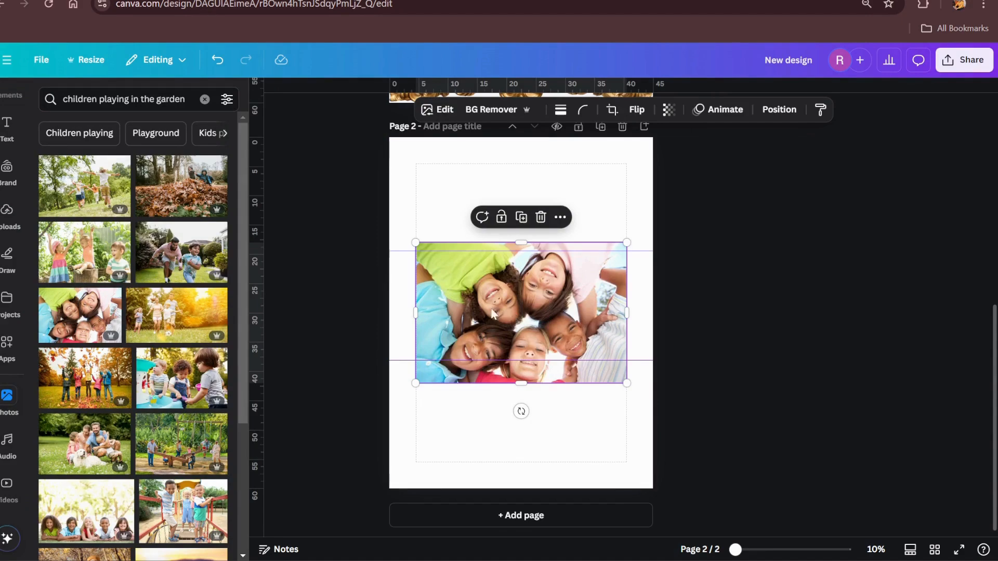
left_click(89, 380)
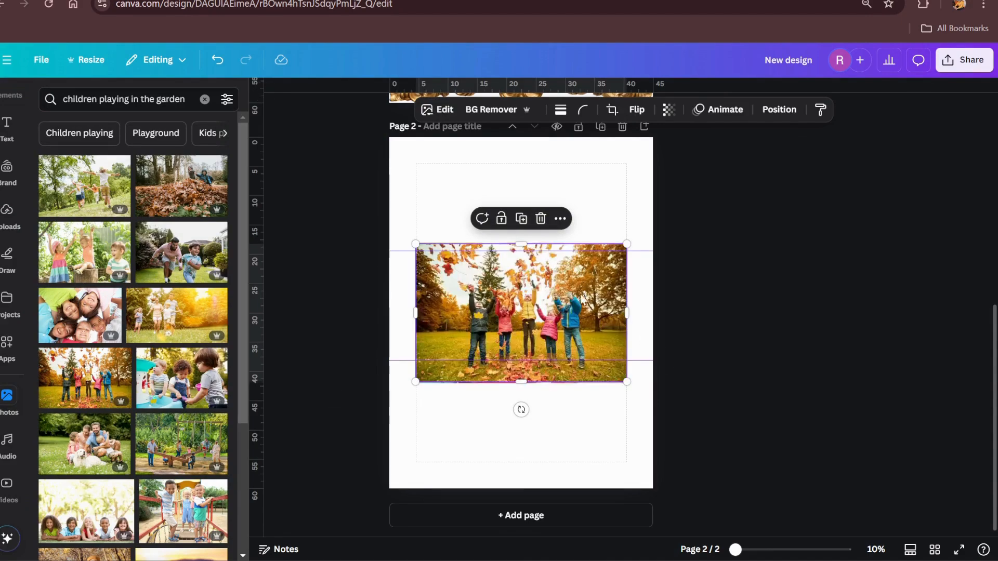
Move the autumn leaves photo to the lower part of page 2 and delete the huddled children photo behind it
left_click_drag(585, 277, 585, 368)
left_click(588, 275)
left_click(541, 217)
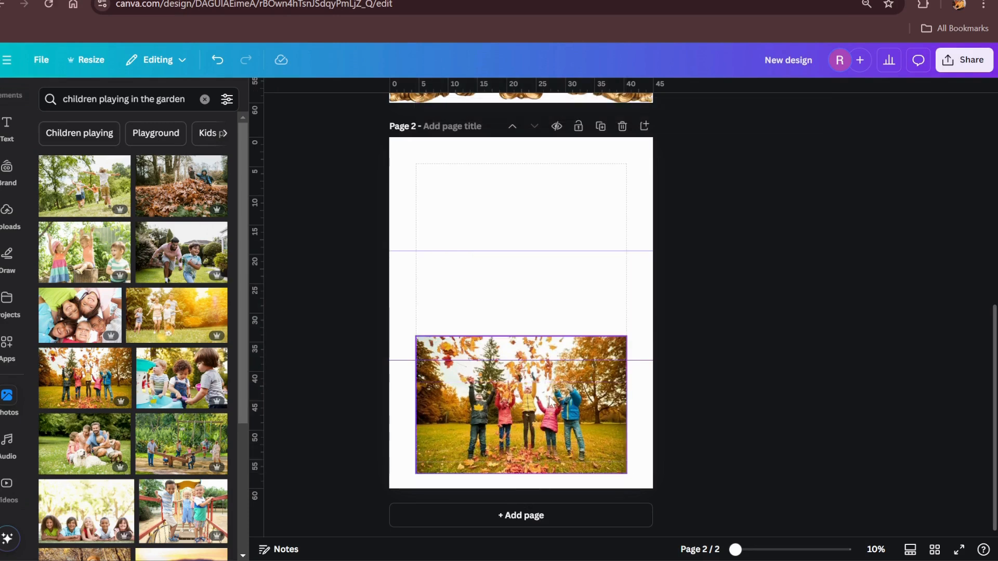
Move the autumn leaves photo up to the middle of page 2 and set it as the page background
left_click(550, 400)
left_click_drag(550, 400, 546, 293)
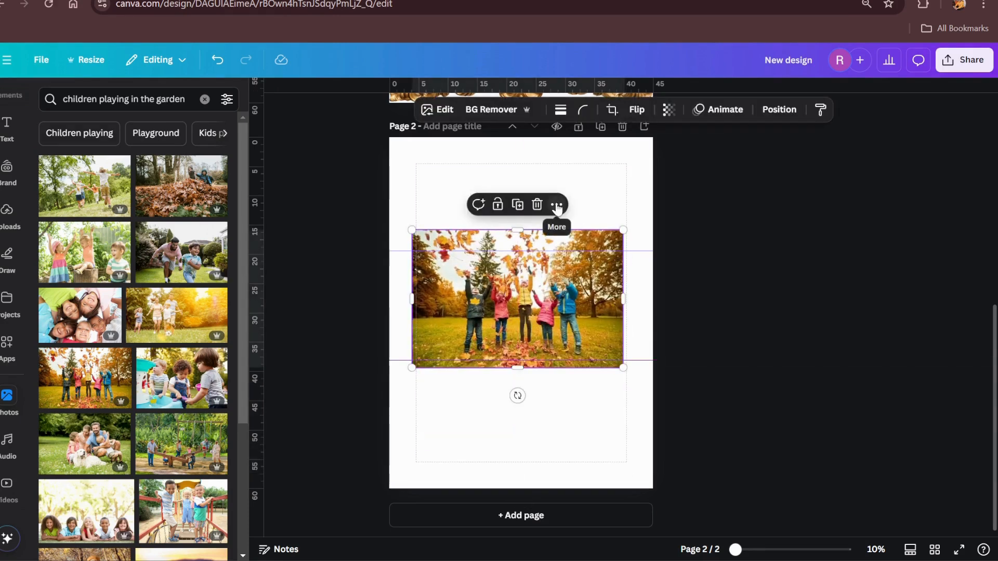
left_click(556, 206)
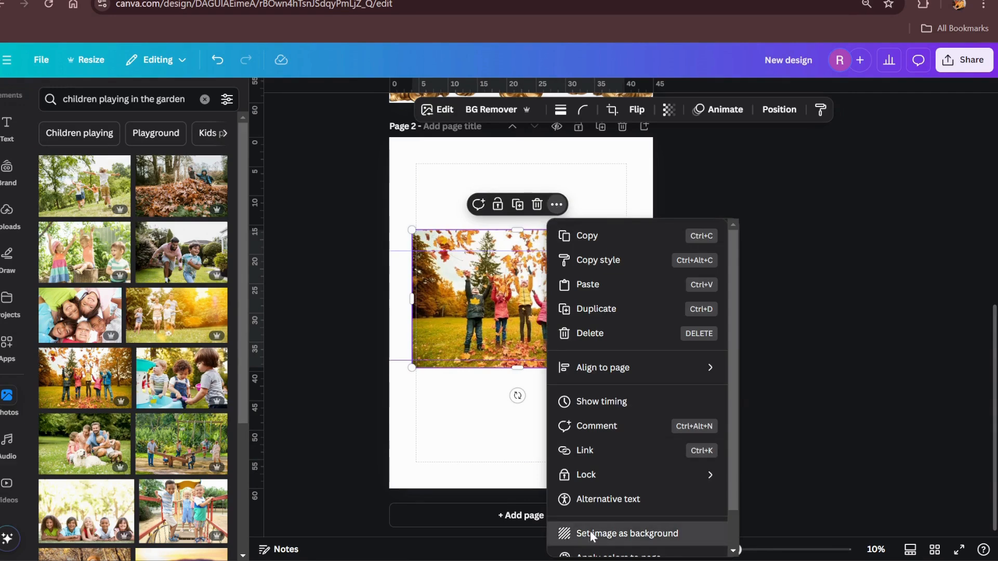
left_click(591, 531)
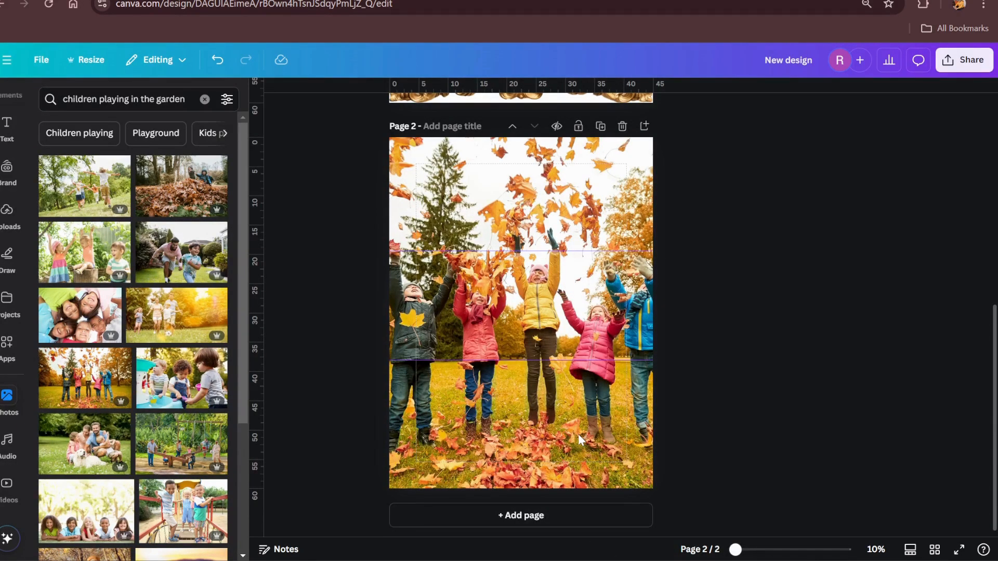
Add page 3, place the photo of the family with a white dog on it and move the photo slightly lower
left_click(528, 514)
left_click(97, 452)
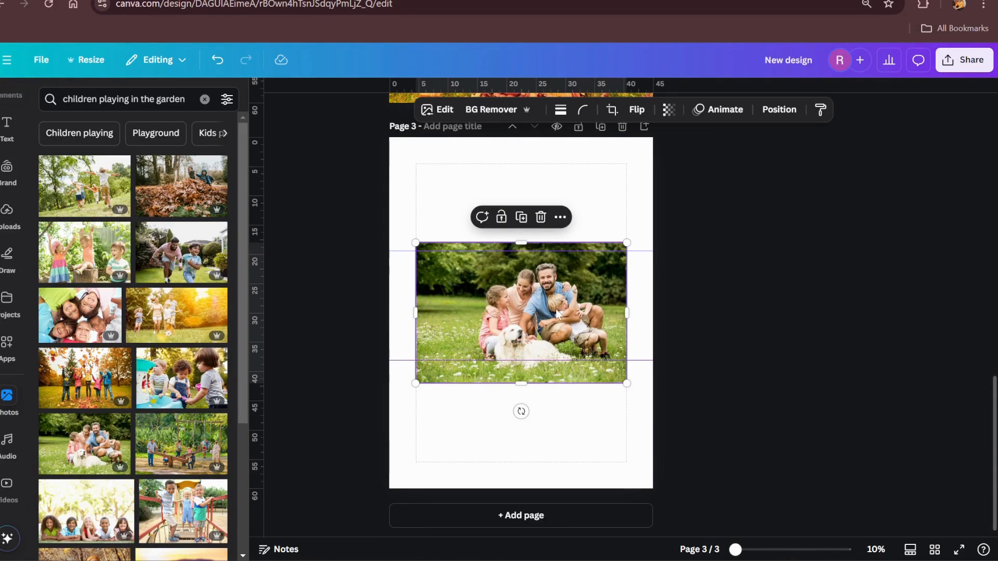
mouse_move(556, 315)
left_mouse_down()
mouse_move(544, 319)
mouse_move(556, 322)
left_mouse_up()
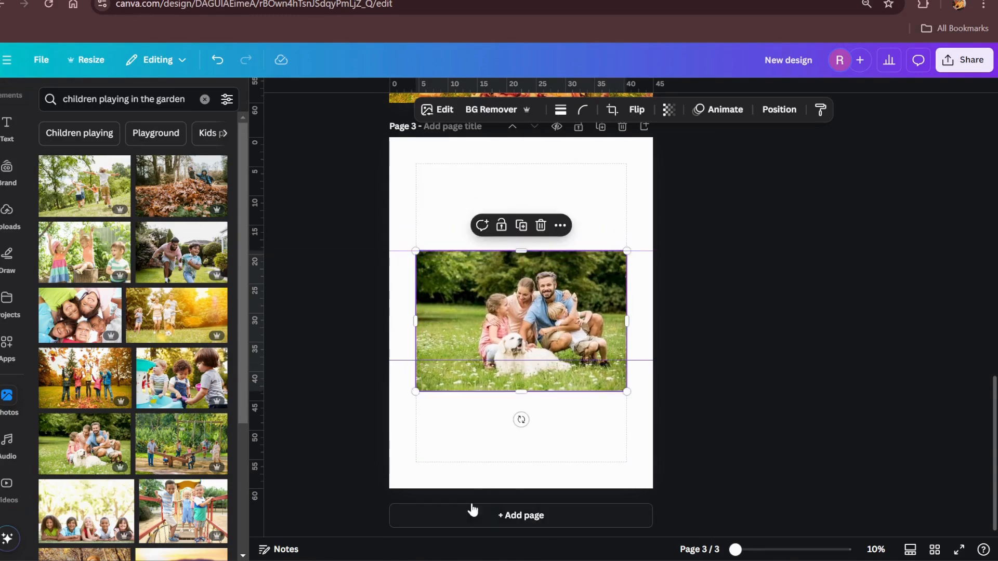
Search the stock photos for "a lady holding a phone" and delete the family photo from page 3
scroll(217, 395, "down", 4)
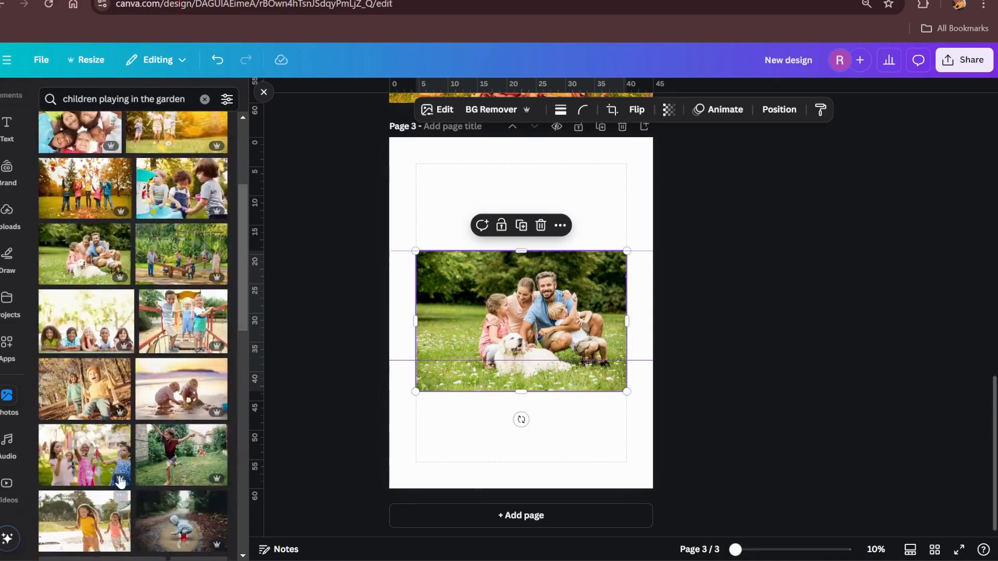
left_click(205, 98)
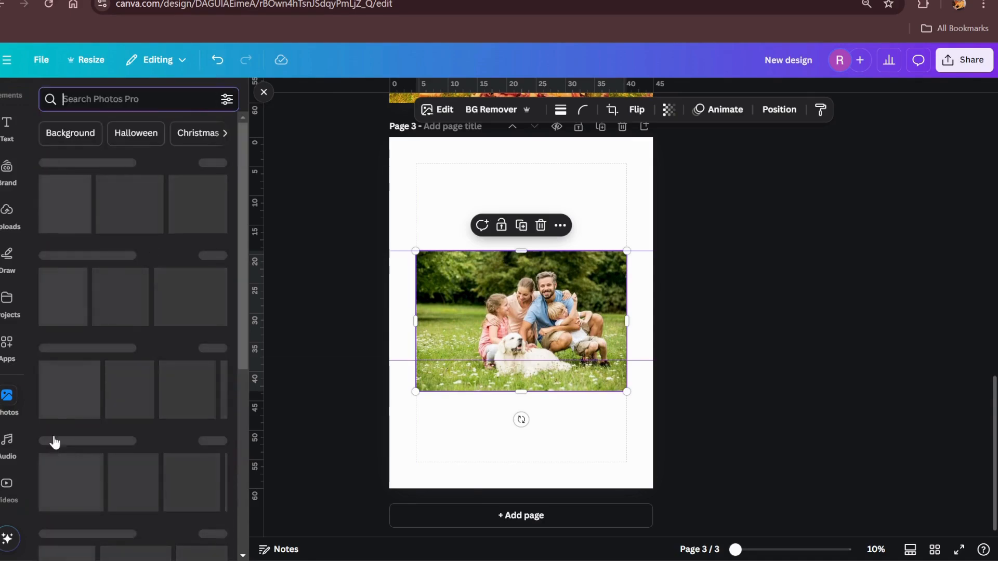
type("a la")
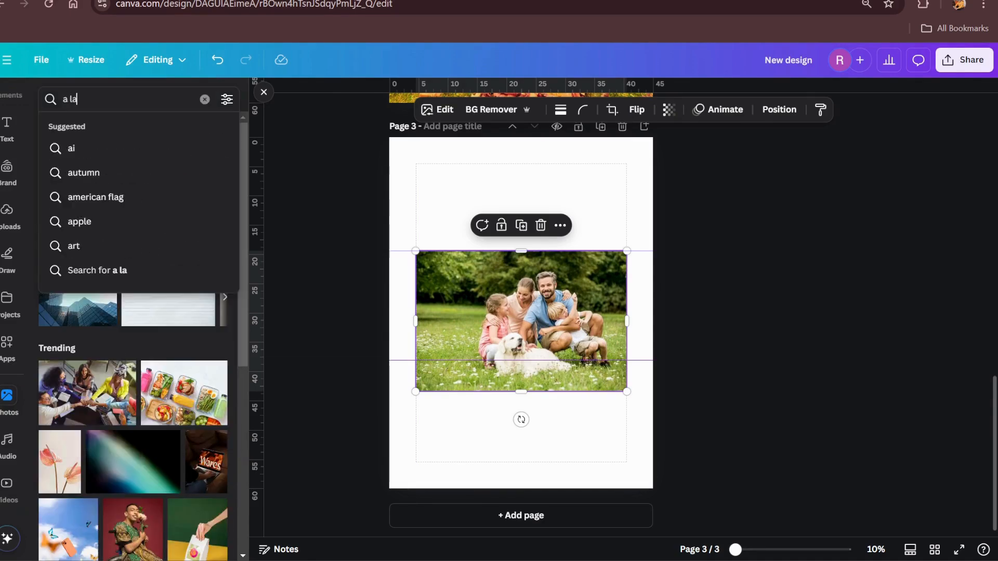
type("dy holding")
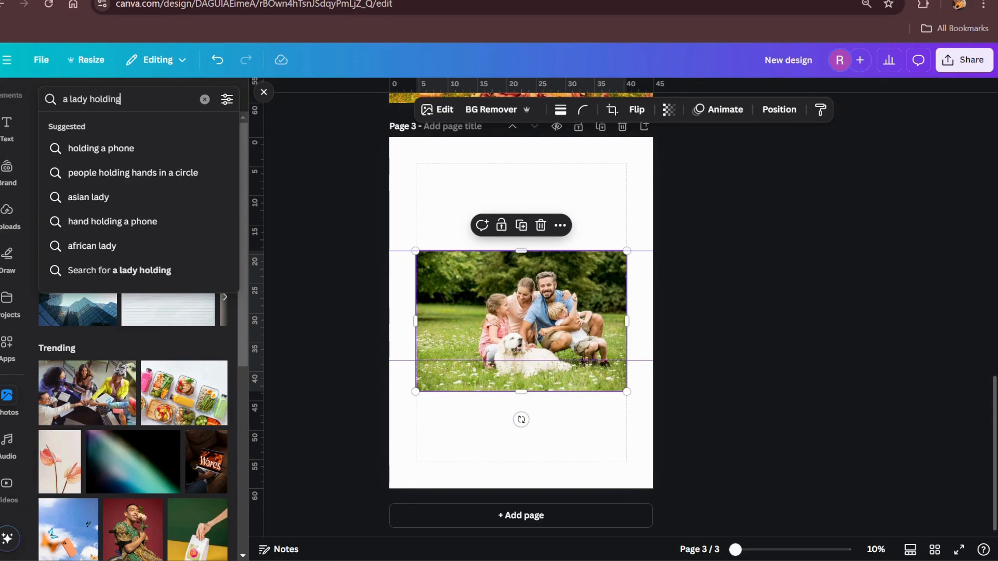
type(" A PHOMNE")
key("ctrl+shift+Left")
key("ctrl+shift+Left")
key("ctrl+shift+Left")
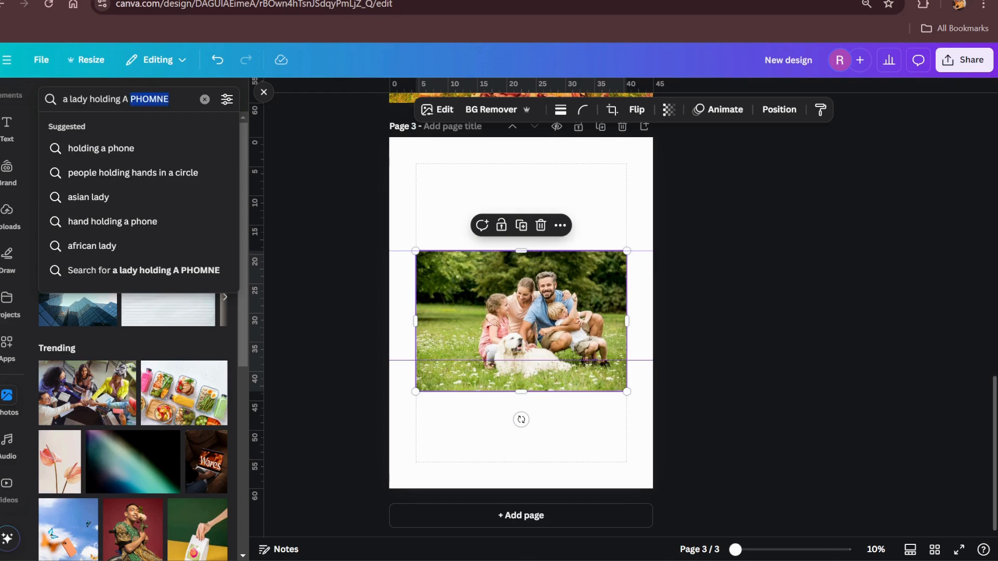
key("ctrl+shift+Right")
type("a")
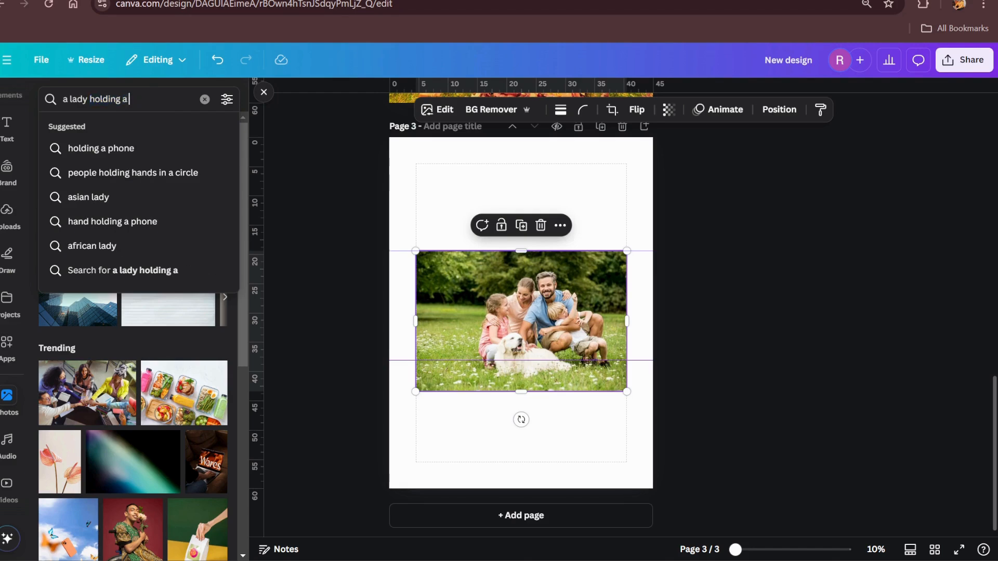
type(" phone")
key("Return")
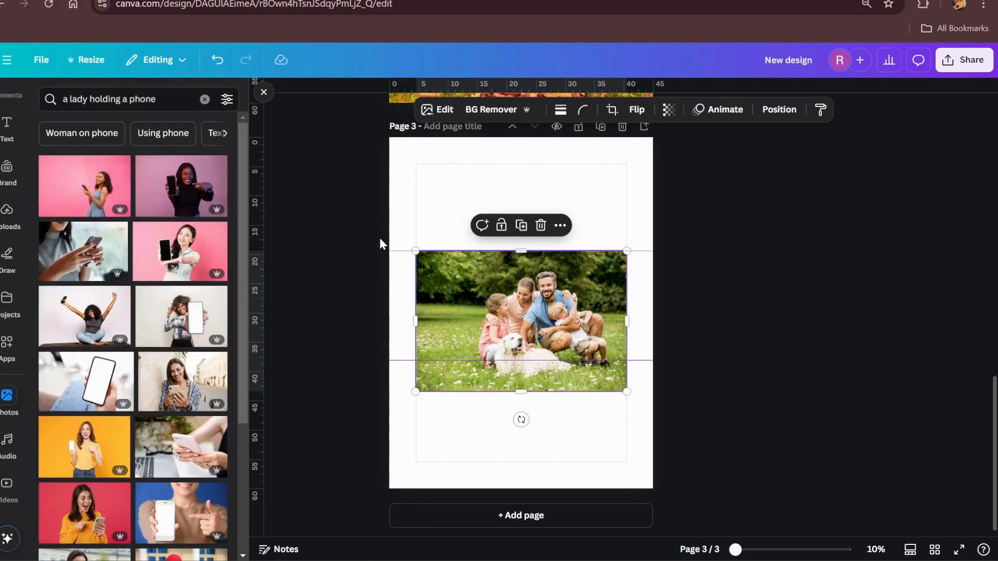
left_click(541, 225)
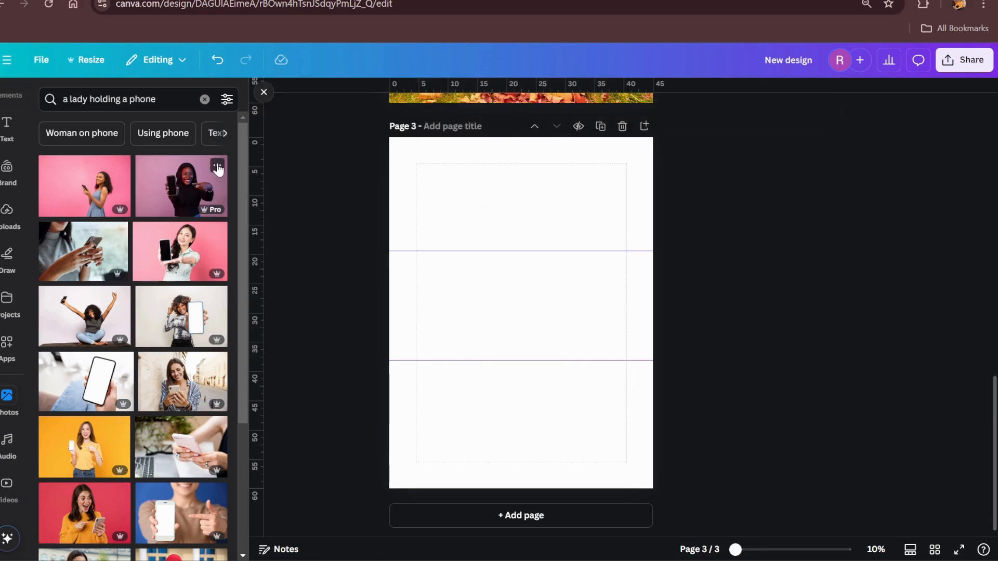
View the details of the two photos in the first row of results, each showing a lady with her phone
left_click(217, 166)
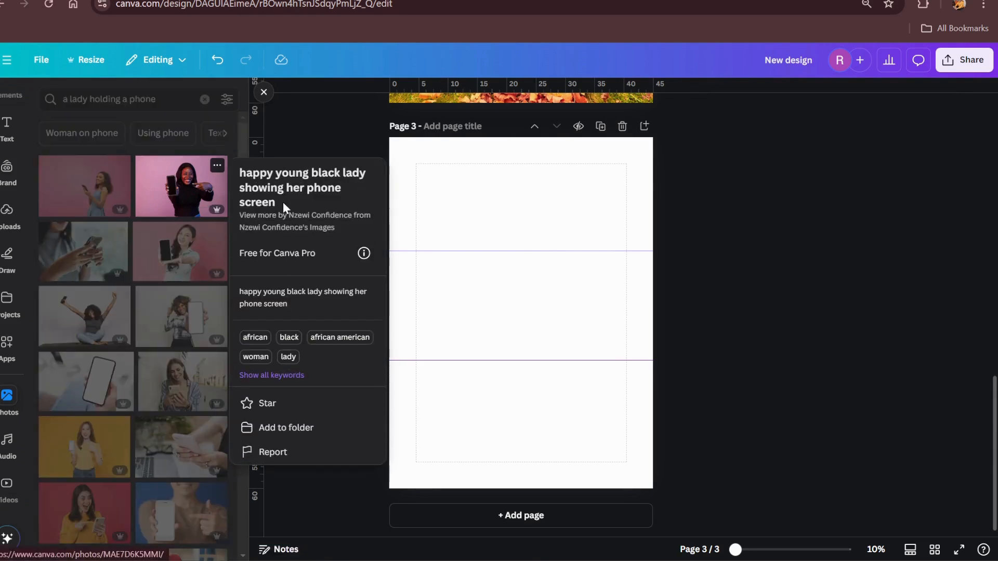
left_click(134, 182)
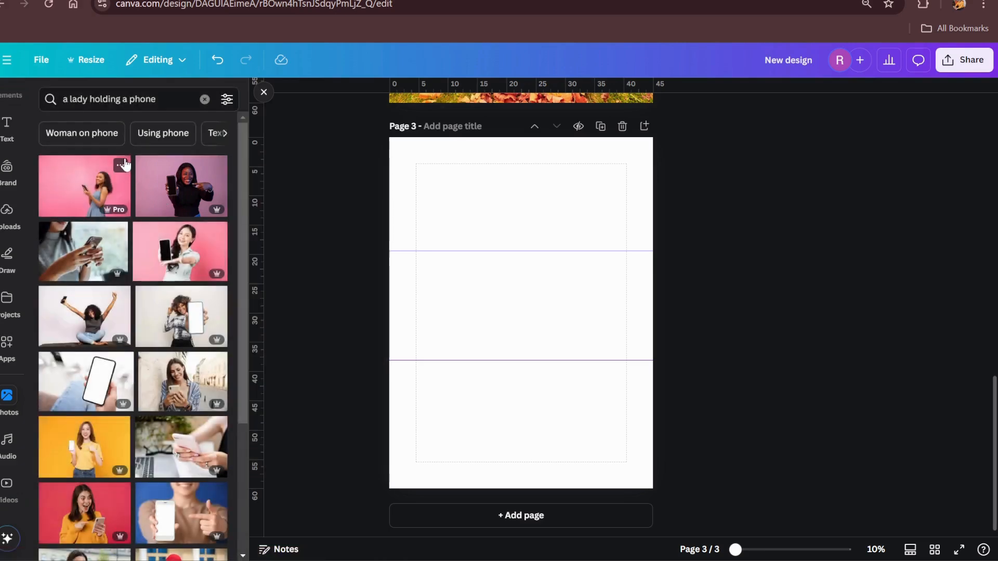
left_click(120, 165)
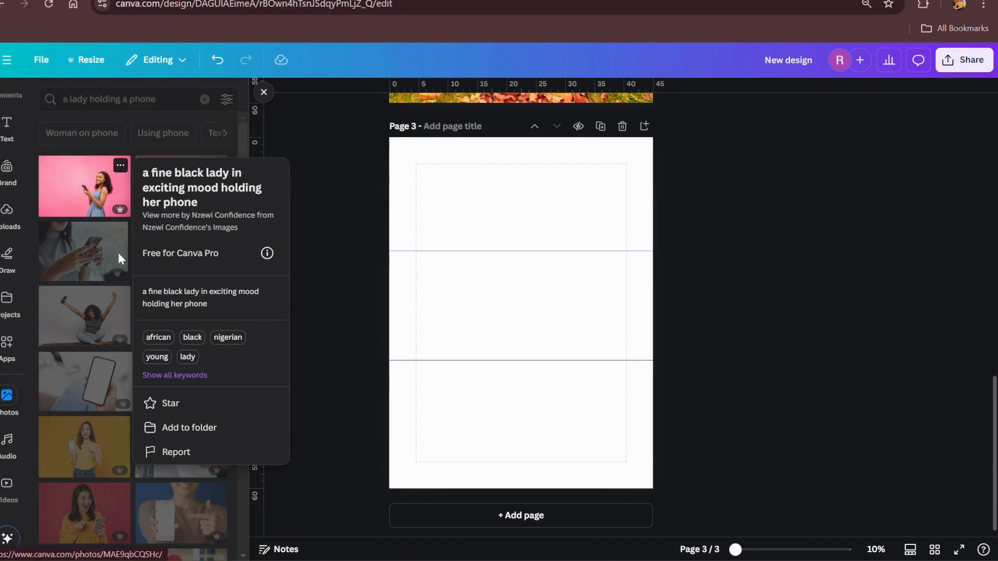
left_click(347, 219)
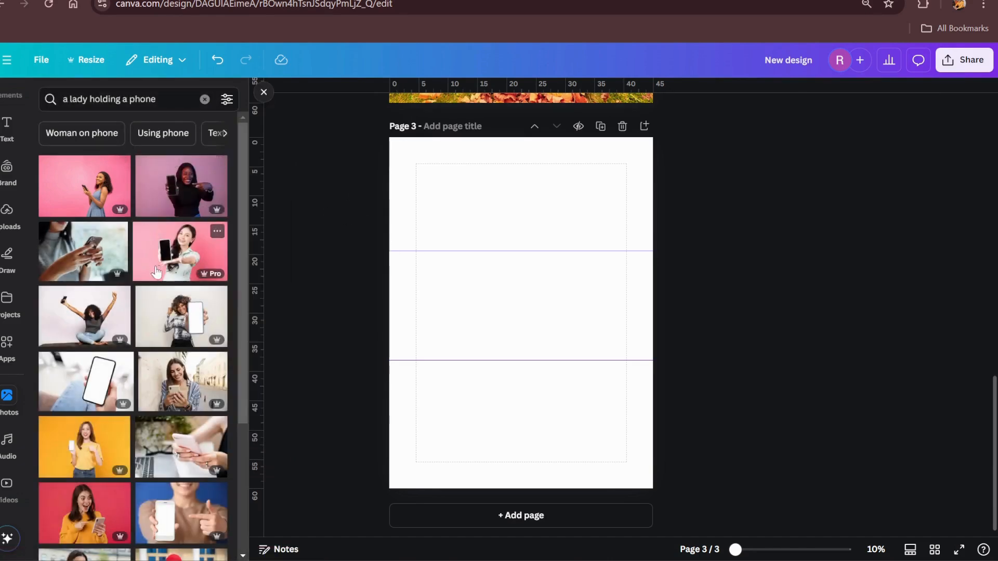
Place the photo of the lady in black pointing at her phone on page 3 and set it as the page background
scroll(157, 299, "down", 2)
scroll(157, 300, "down", 1)
scroll(155, 315, "down", 5)
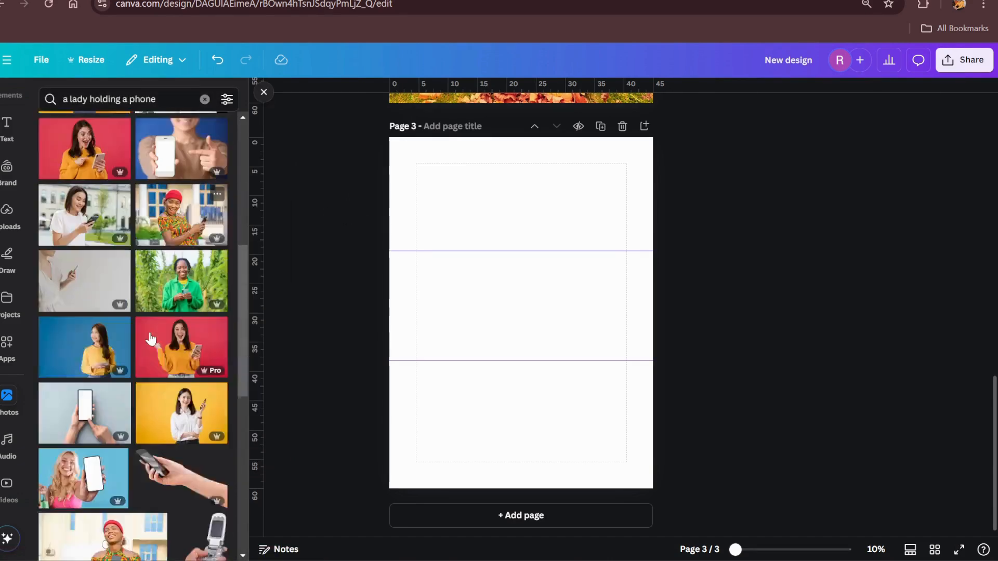
scroll(162, 364, "down", 5)
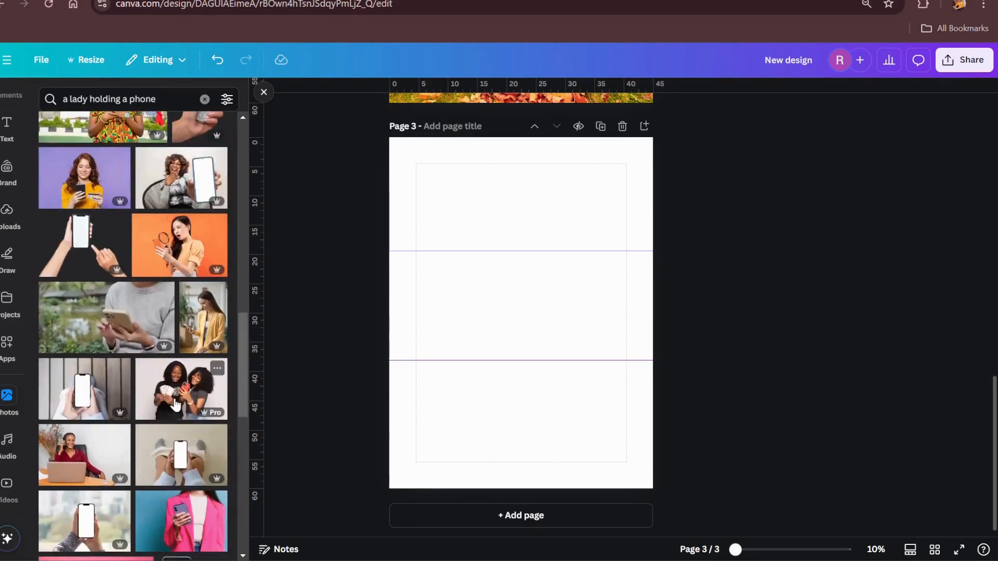
scroll(168, 325, "down", 4)
scroll(144, 407, "down", 4)
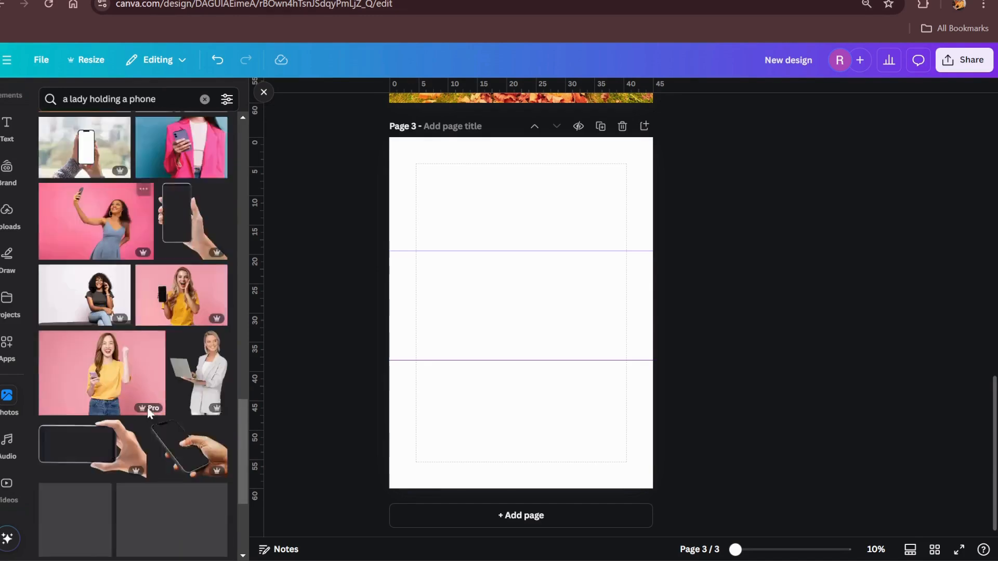
scroll(184, 384, "up", 15)
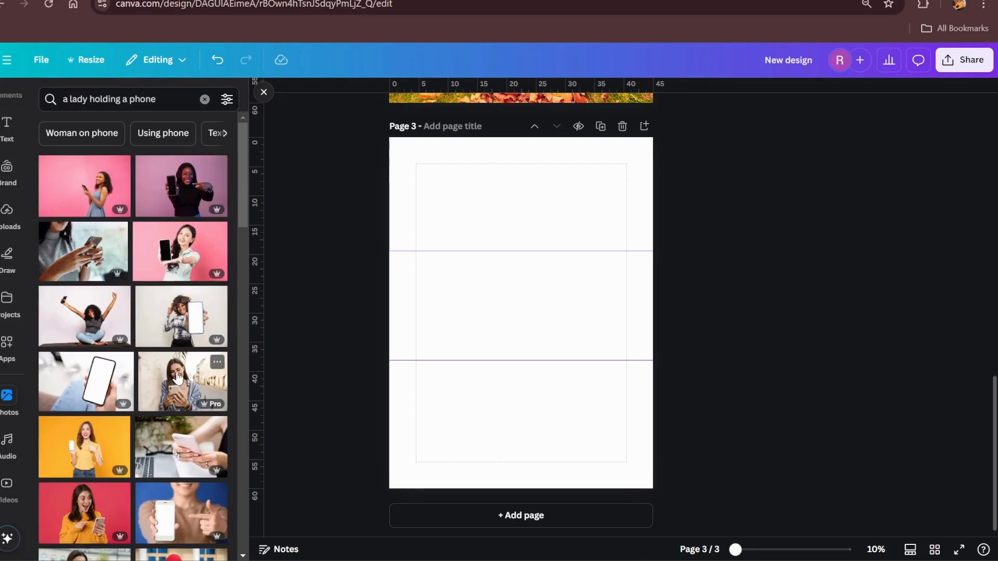
left_click(182, 187)
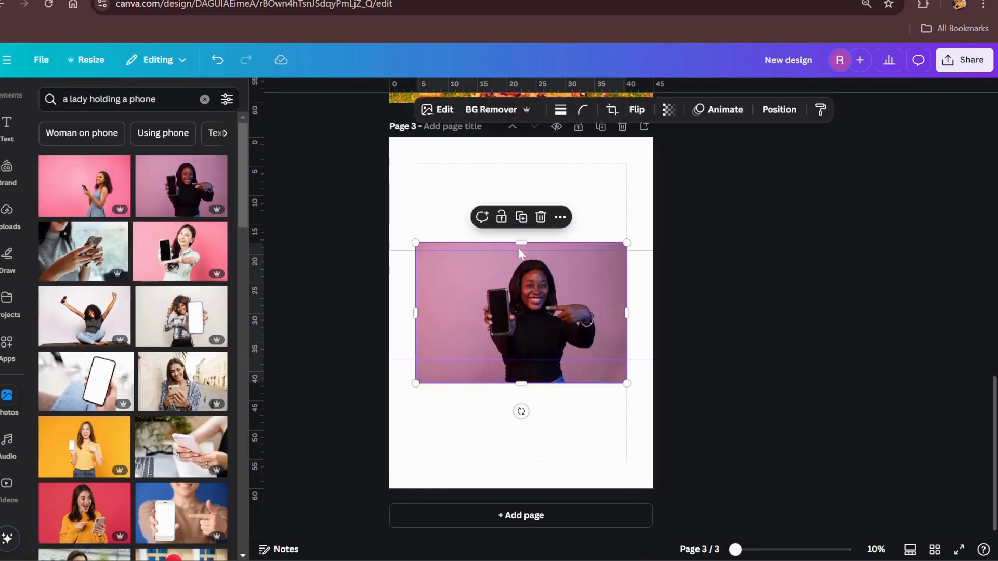
left_click(560, 218)
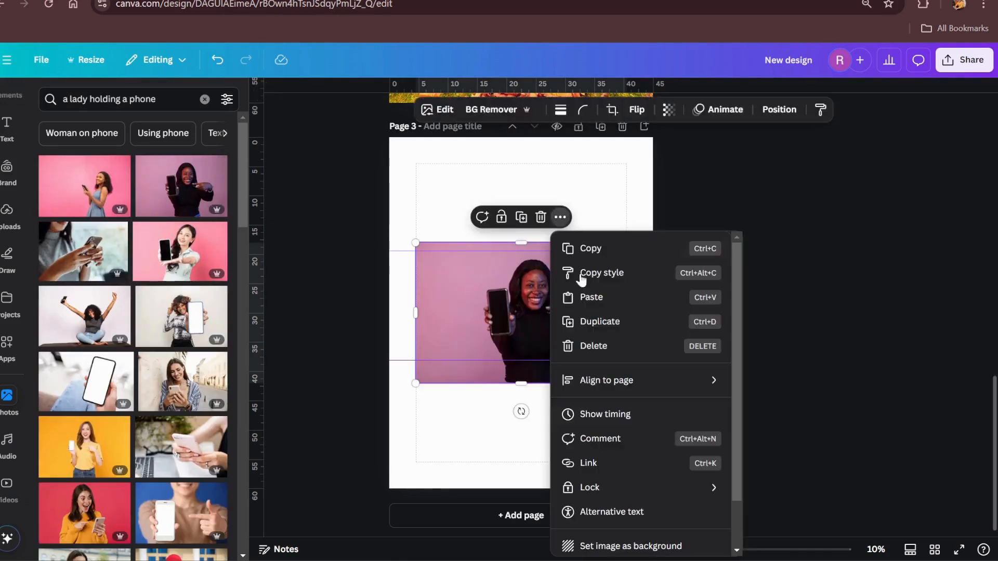
left_click(608, 546)
Reposition page 3's background photo slightly to the left within its crop so the lady and phone are better centred
double_click(538, 318)
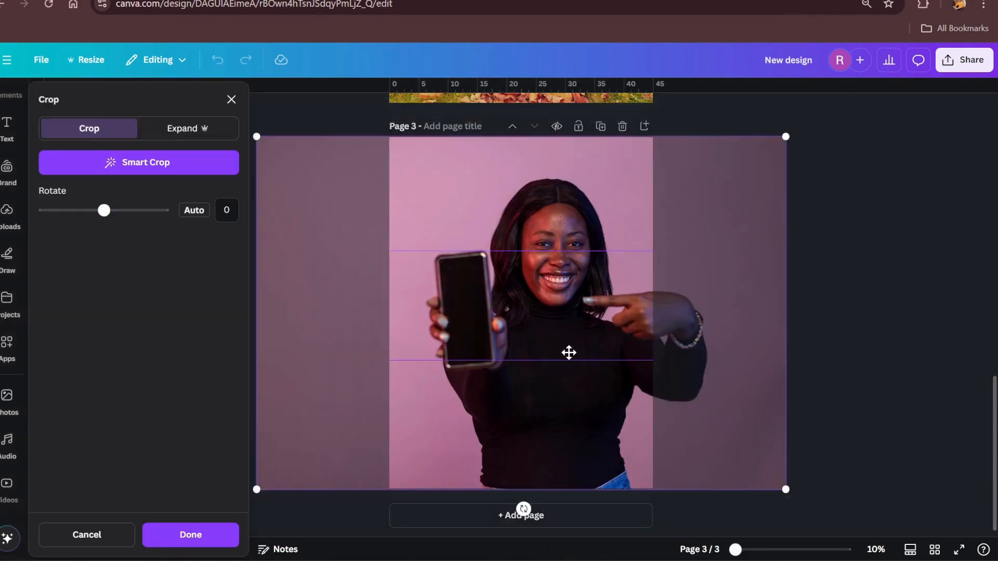
left_click_drag(569, 352, 539, 342)
key("Return")
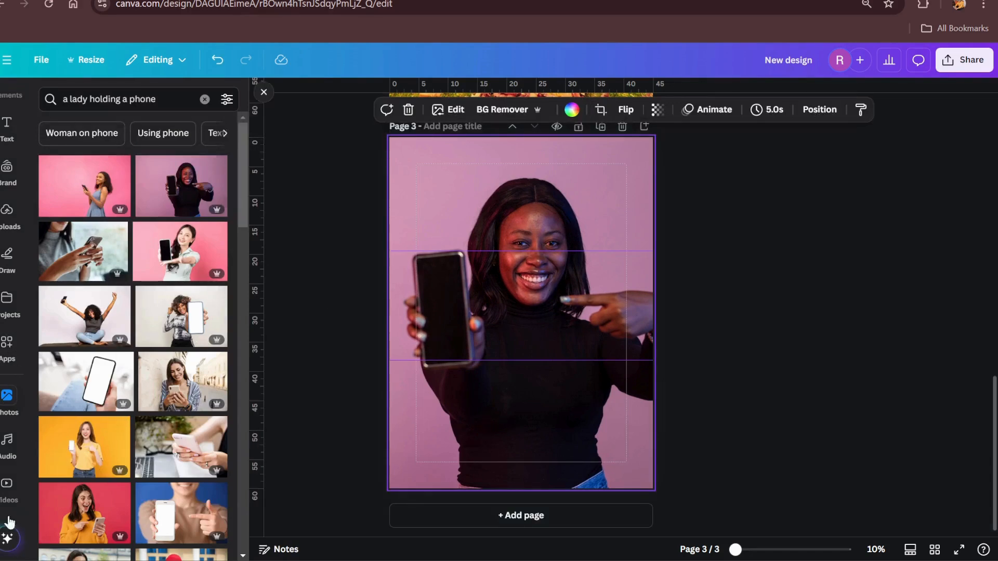
Look through the suggested audio tracks and search the audio library for "travel"
left_click(7, 440)
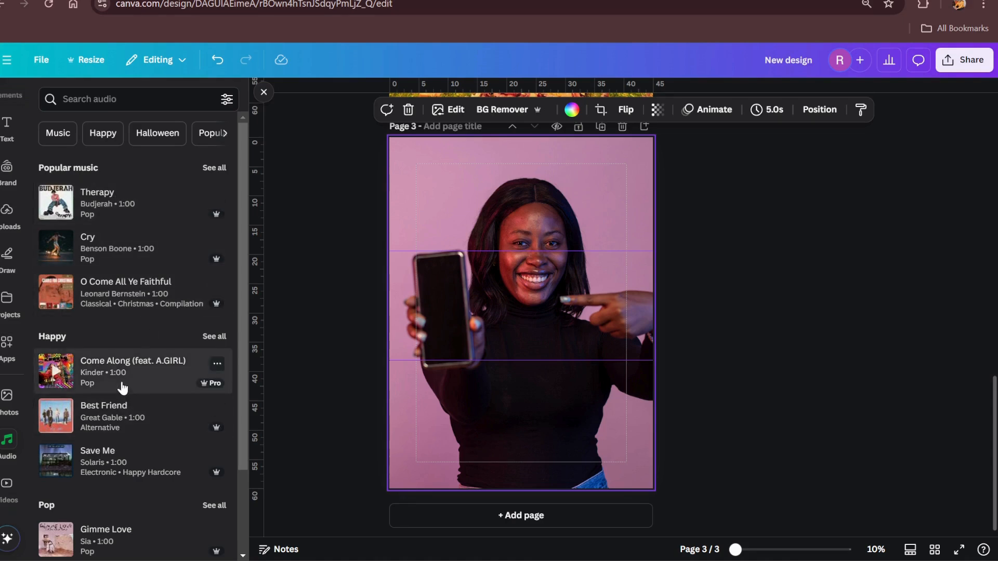
scroll(120, 311, "down", 3)
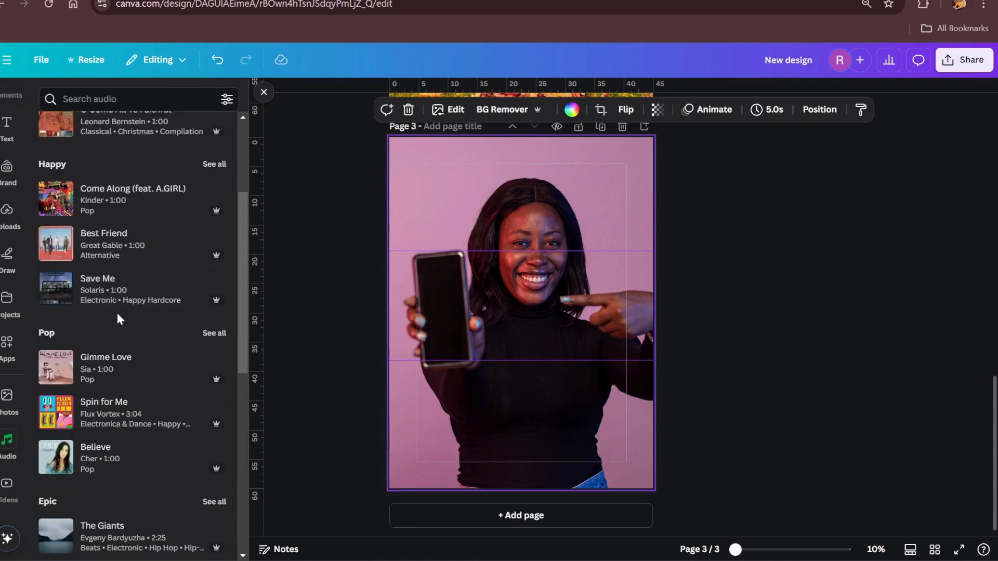
scroll(117, 313, "up", 3)
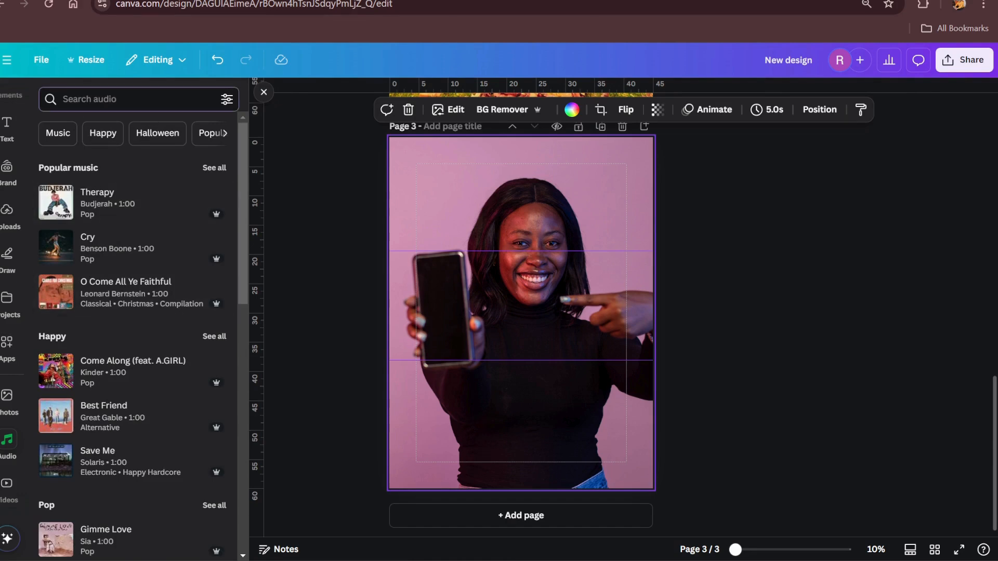
type("travel")
key("Return")
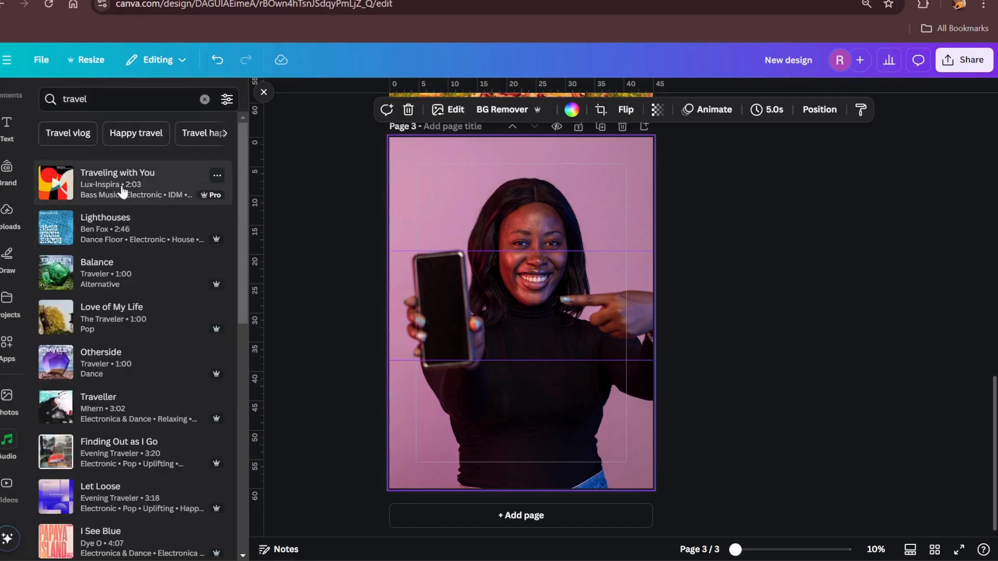
Preview the tracks Traveling with You, Lighthouses and Love of My Life, browse the other travel results and clear the audio search
left_click(55, 194)
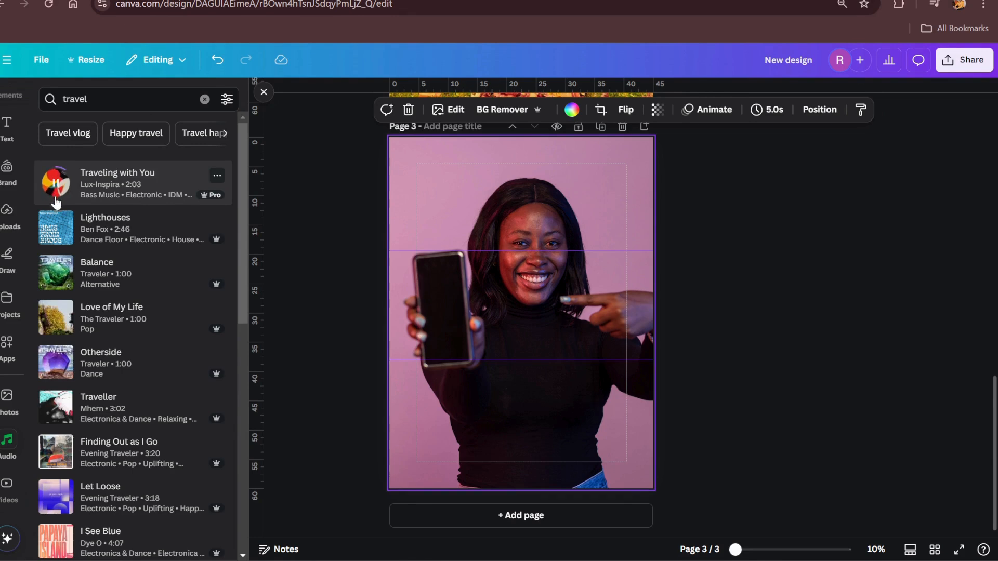
left_click(57, 229)
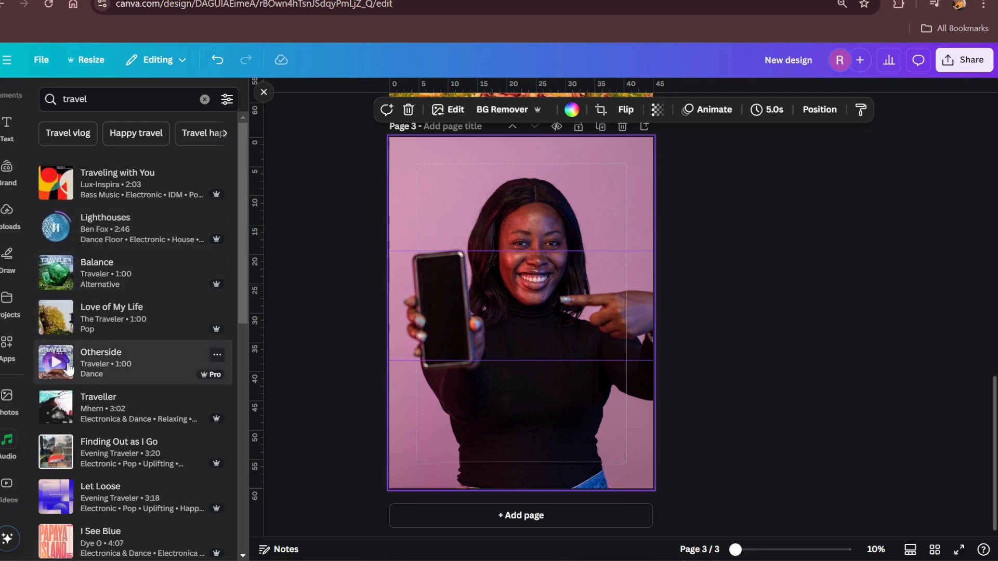
left_click(55, 318)
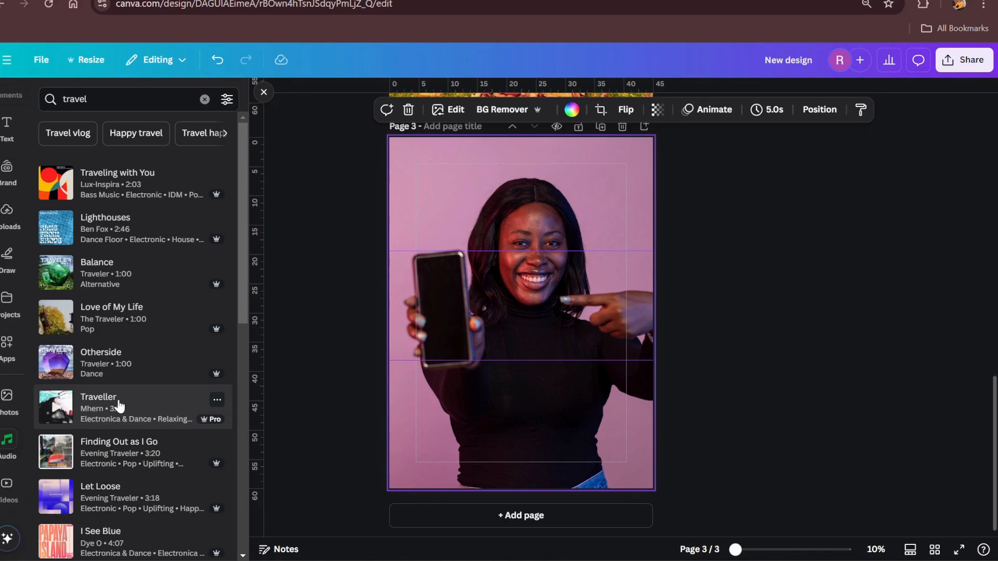
scroll(151, 404, "down", 15)
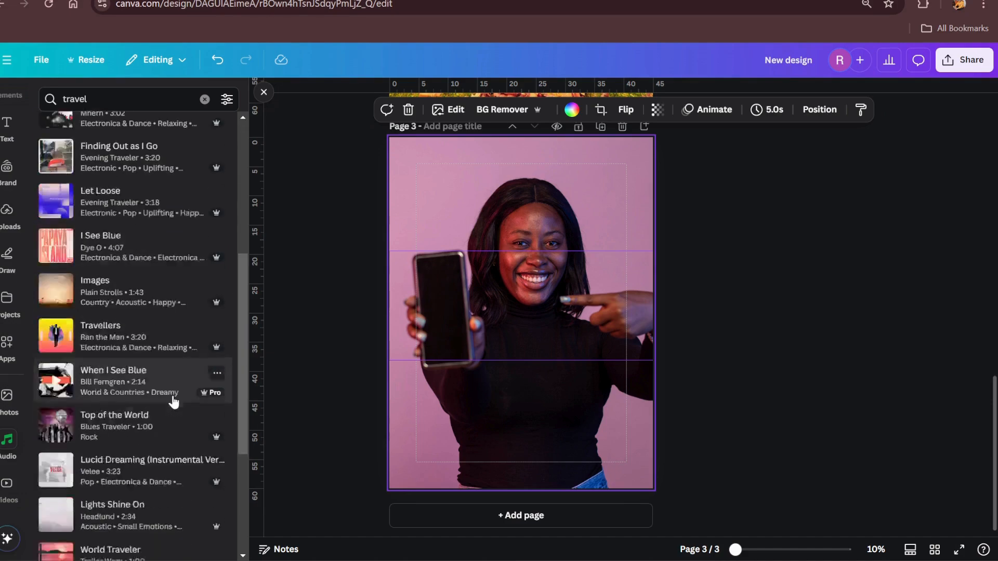
scroll(171, 312, "down", 3)
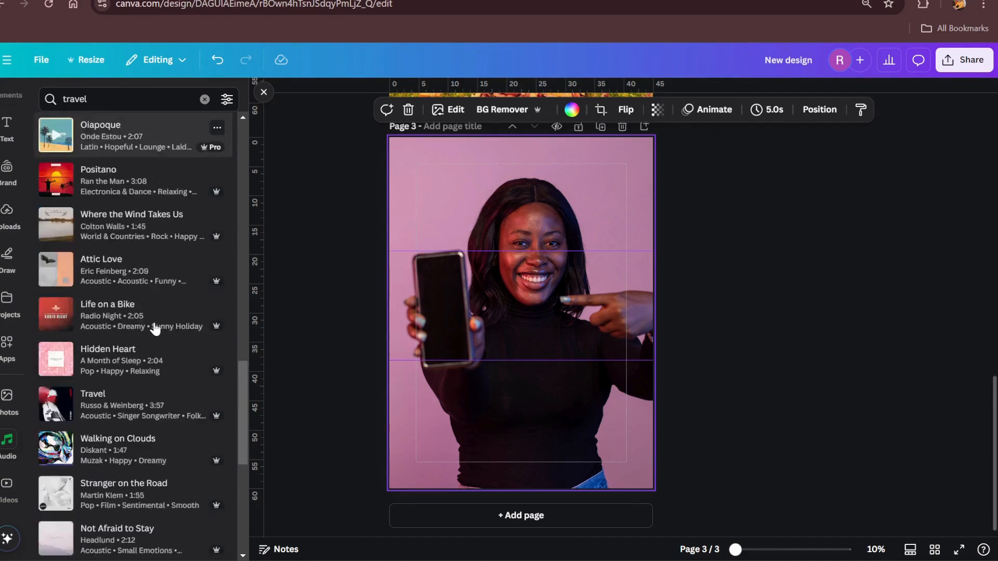
scroll(176, 271, "up", 15)
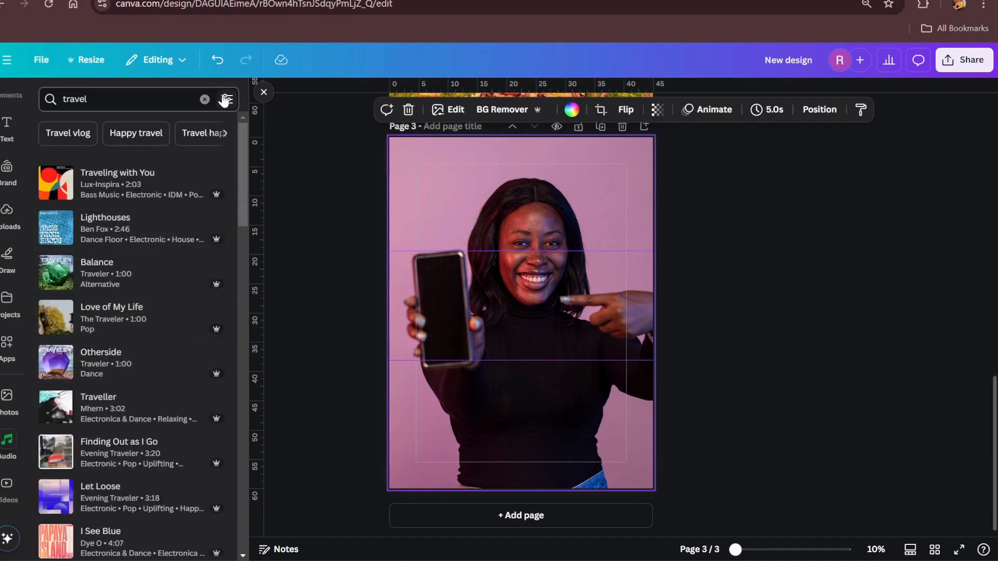
left_click(204, 98)
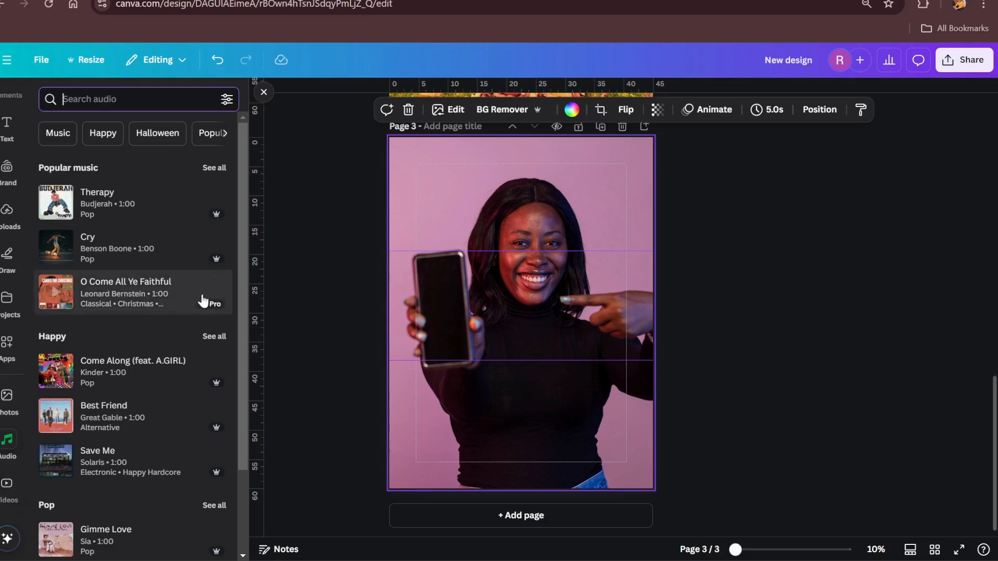
scroll(21, 438, "down", 3)
Search the stock video library for "a child dancing"
left_click(7, 349)
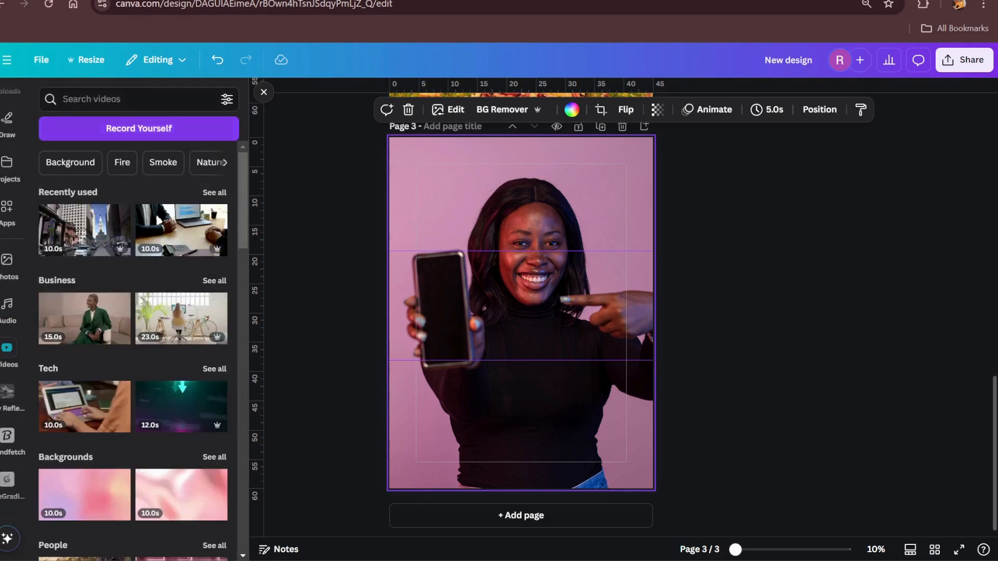
left_click(125, 99)
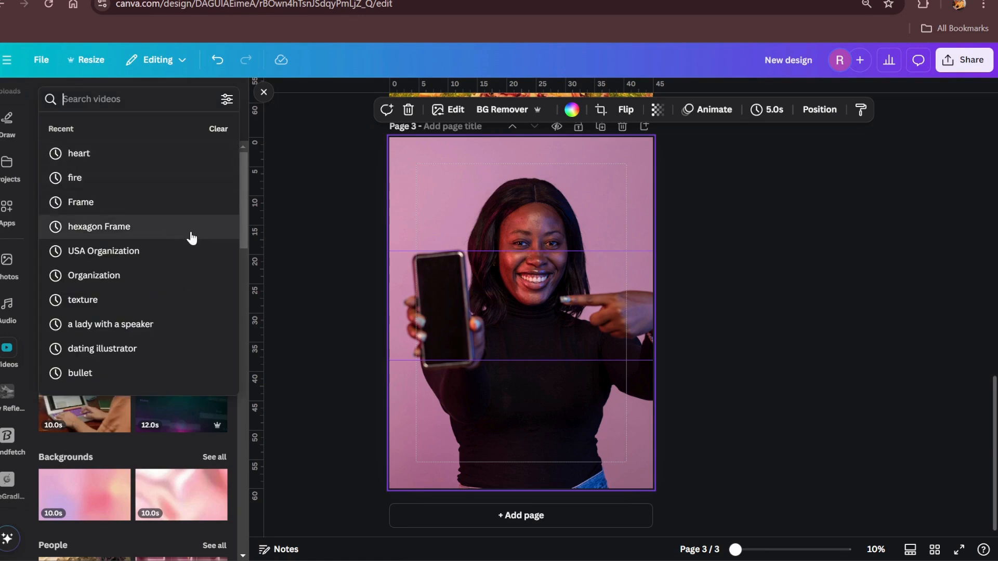
type("a")
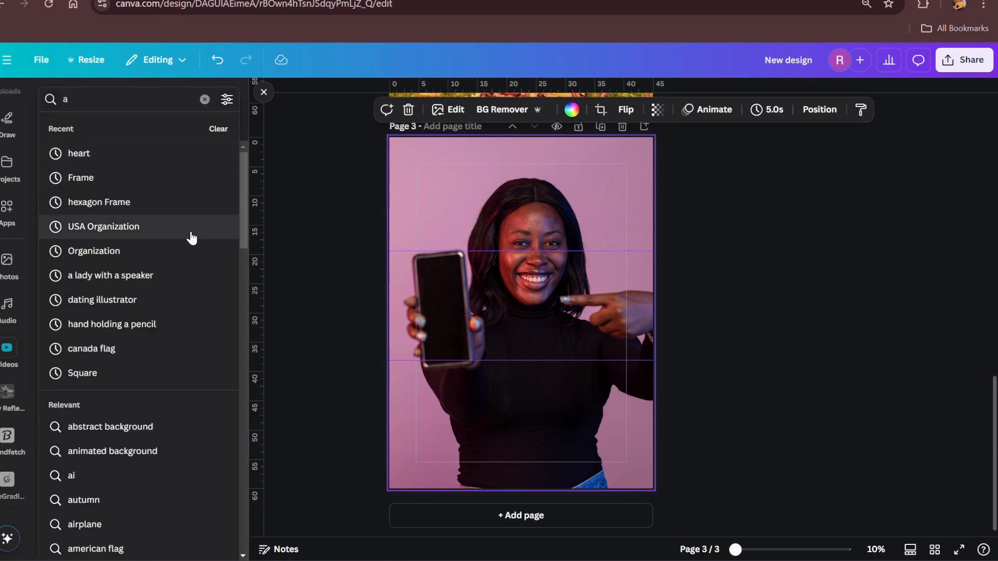
type(" child dancing")
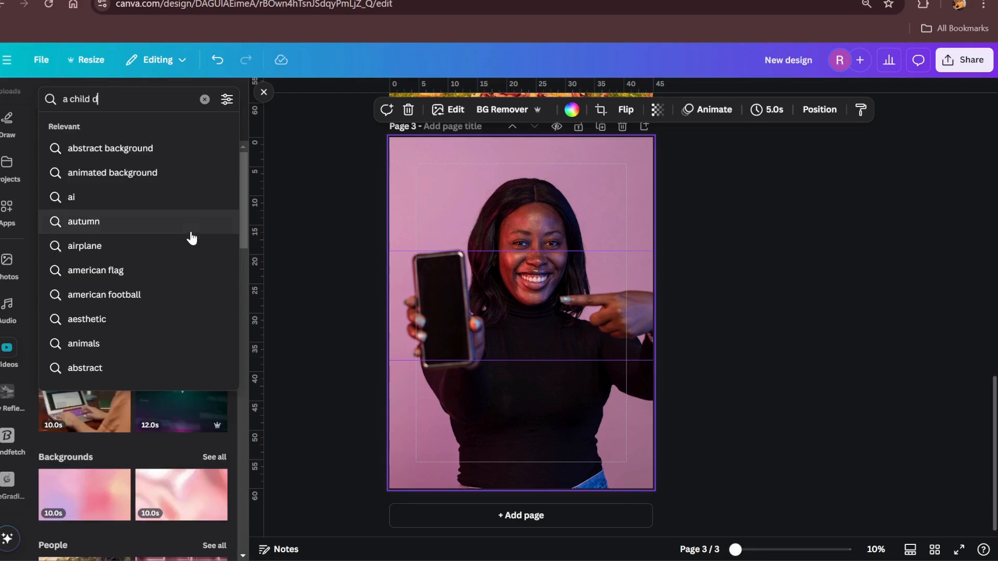
key("Return")
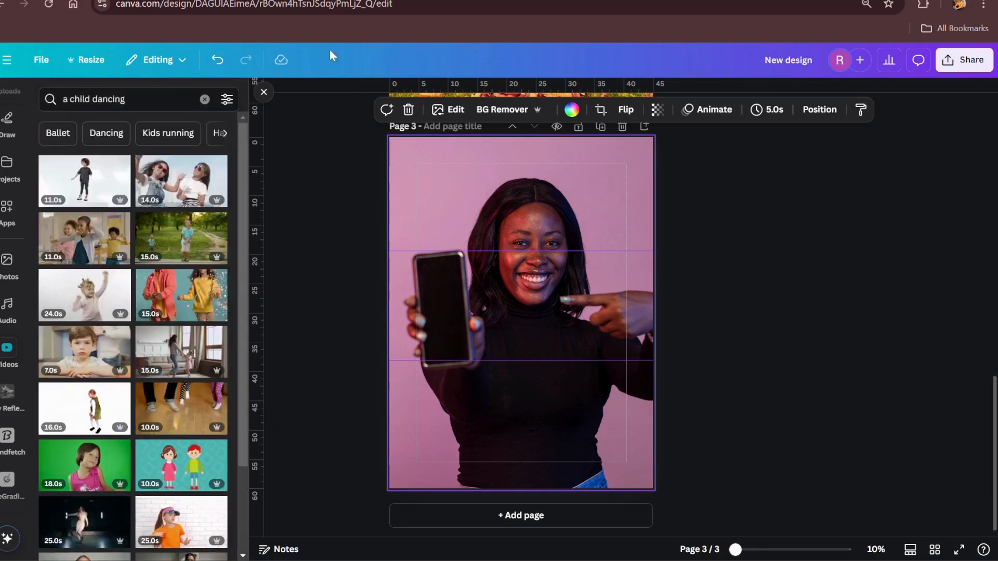
Add the video of two people in coral and yellow dancing under confetti to page 3 and set it as the page background
left_click(181, 295)
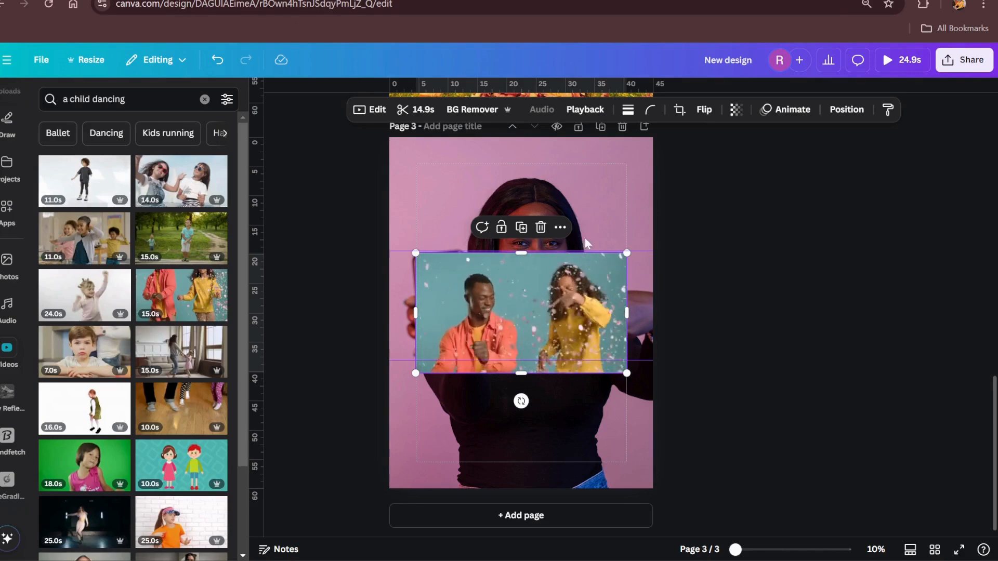
left_click(560, 228)
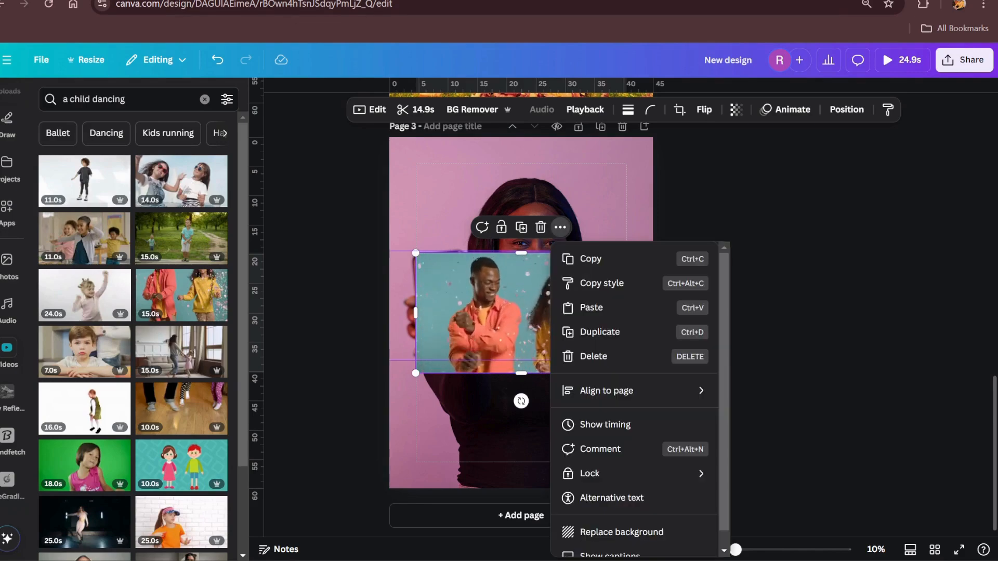
left_click(592, 536)
Reposition page 3's background video within its crop so the girl in the yellow sweater fills the page
double_click(626, 277)
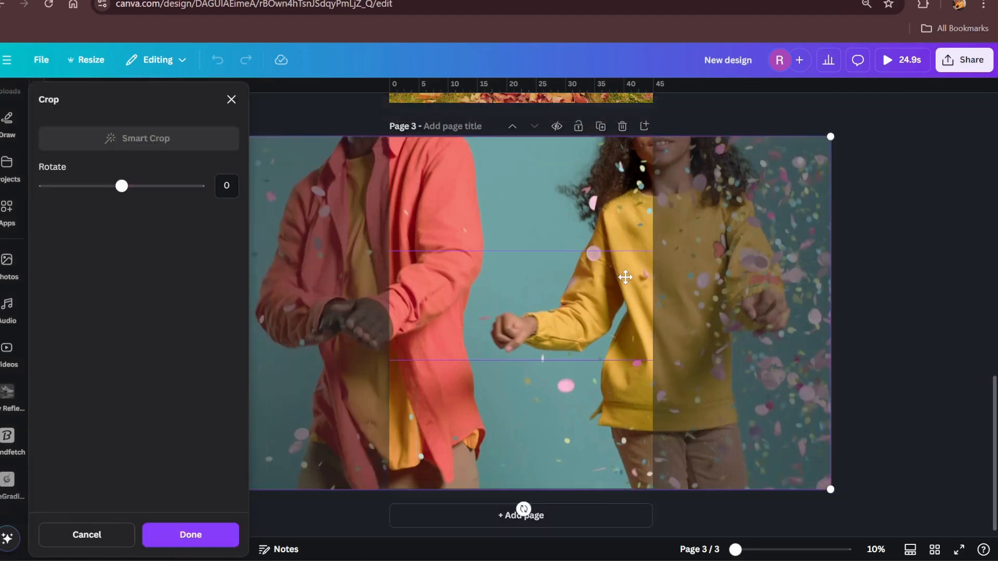
double_click(628, 281)
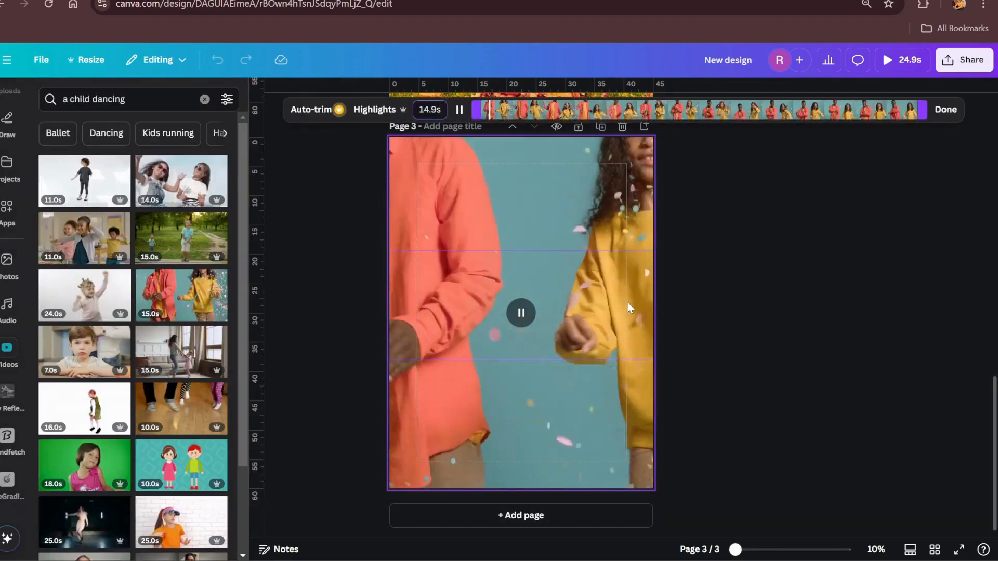
double_click(627, 301)
left_click_drag(641, 306, 462, 312)
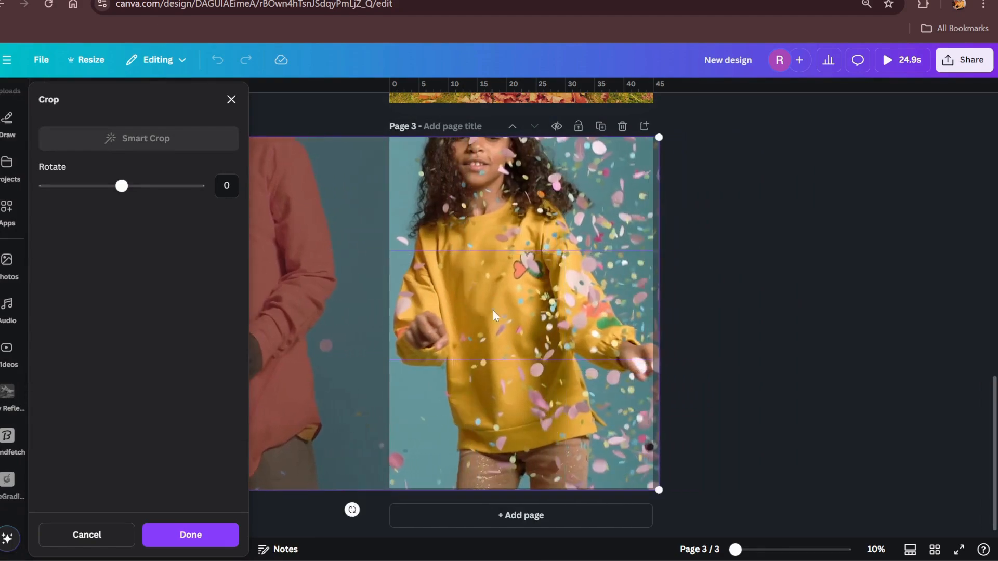
double_click(494, 316)
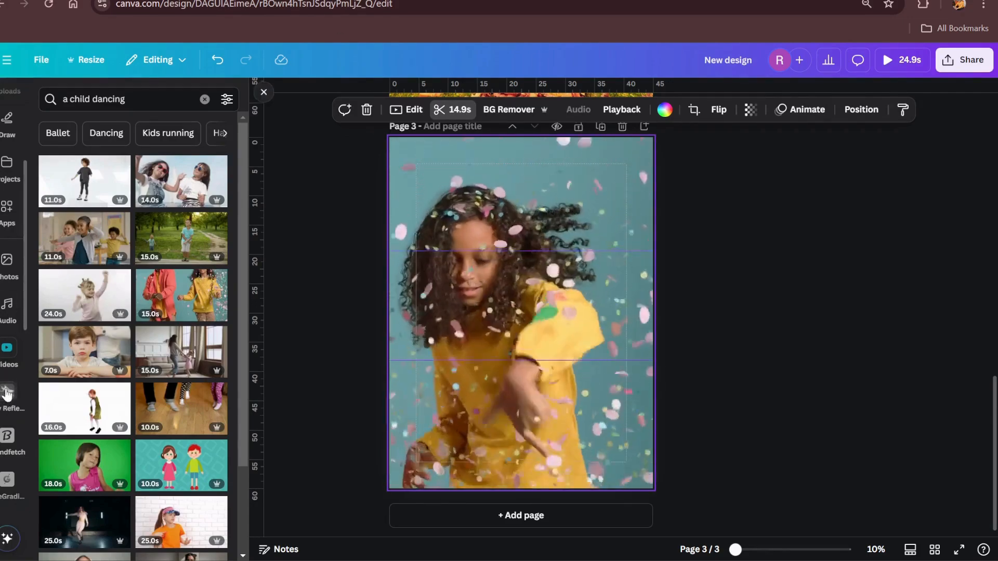
Look at the Easy Reflections app, open Brandfetch and browse the other installed apps
scroll(6, 393, "down", 3)
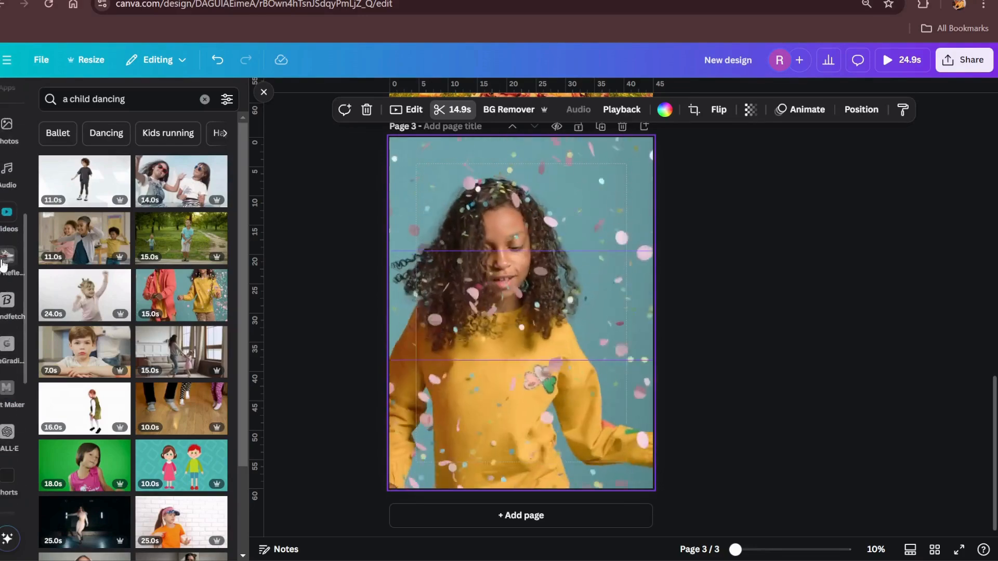
left_click(5, 260)
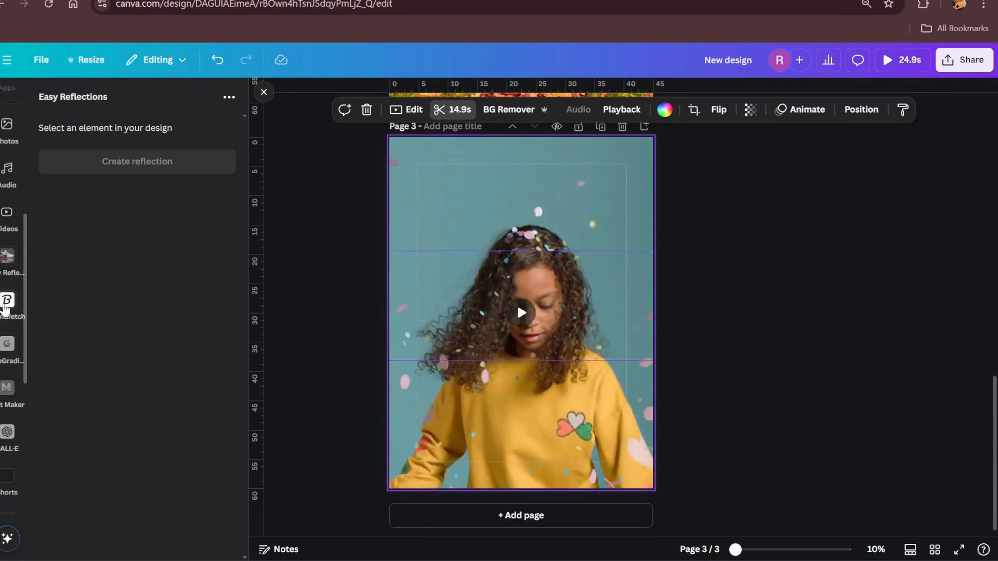
left_click(6, 304)
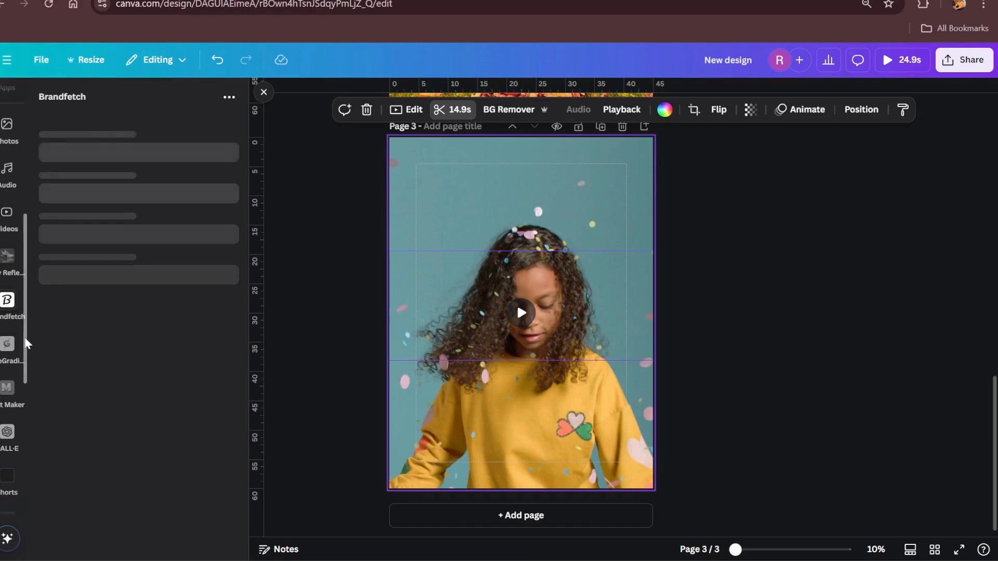
scroll(14, 427, "down", 4)
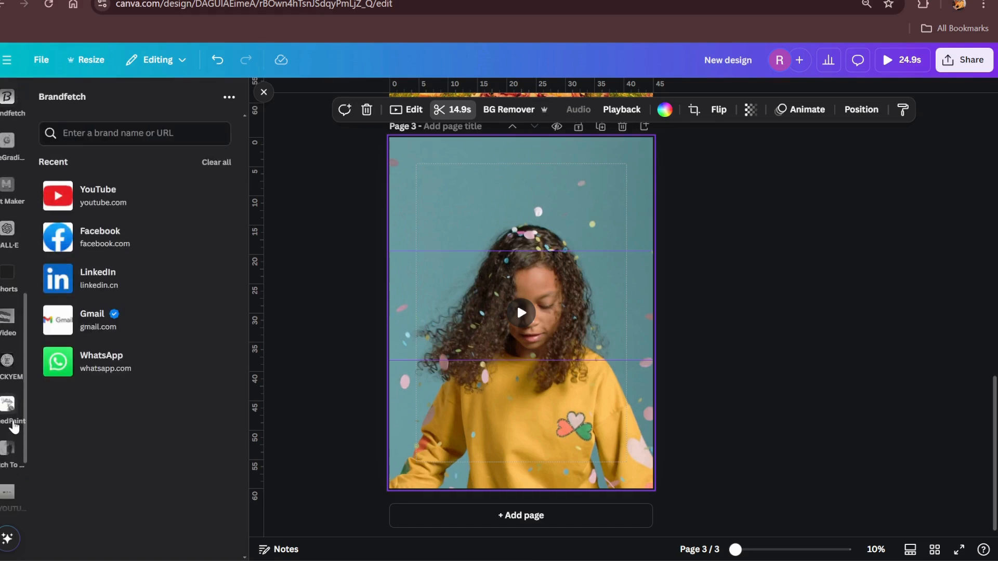
scroll(13, 395, "up", 5)
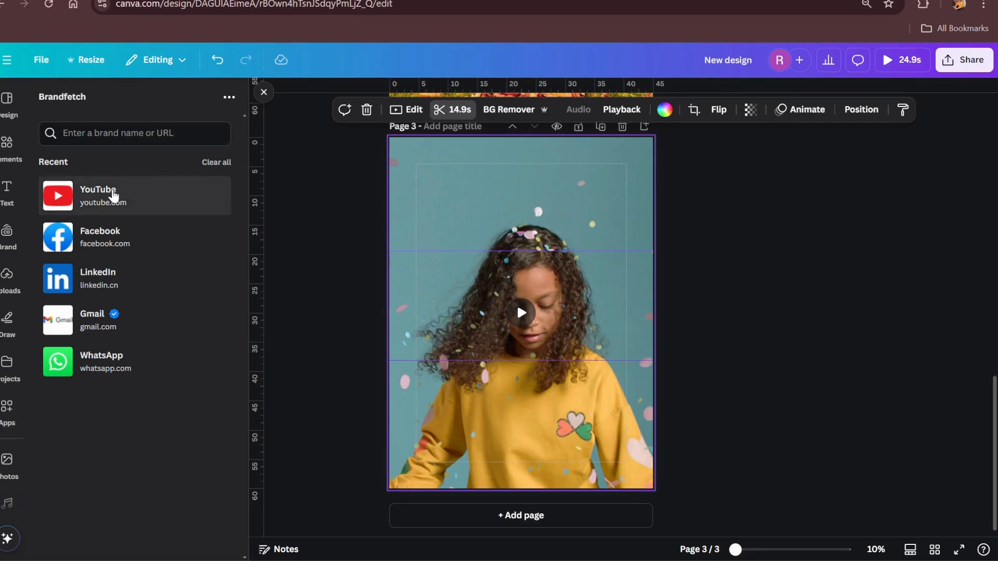
Find YouTube's brand assets in Brandfetch and add the YouTube logo with white lettering to page 3
left_click(112, 196)
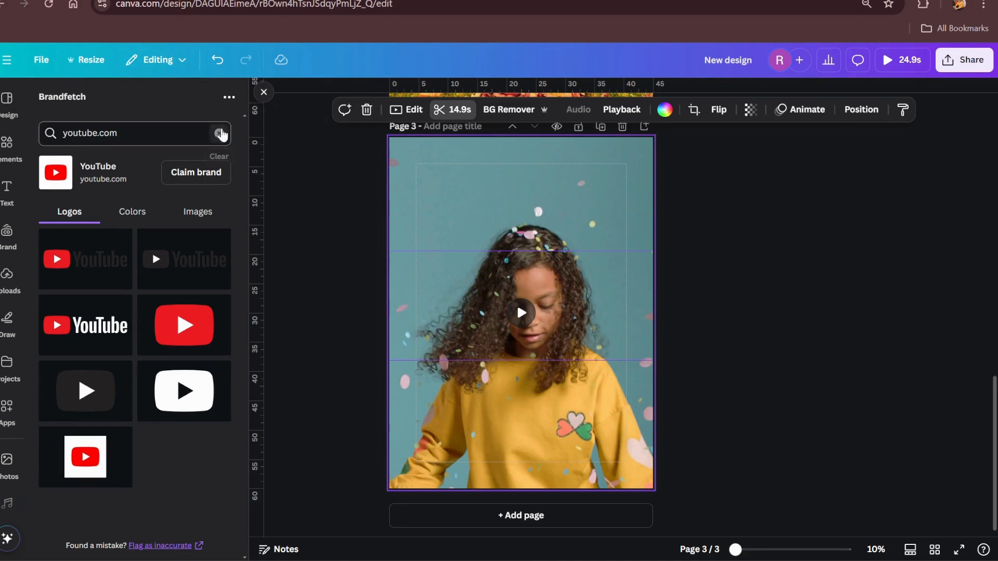
left_click(219, 133)
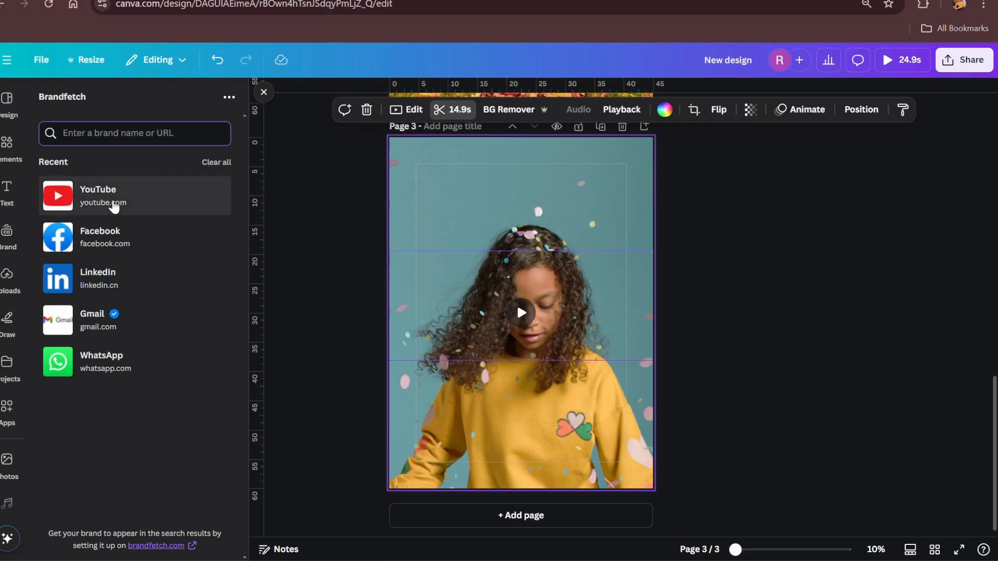
left_click(119, 201)
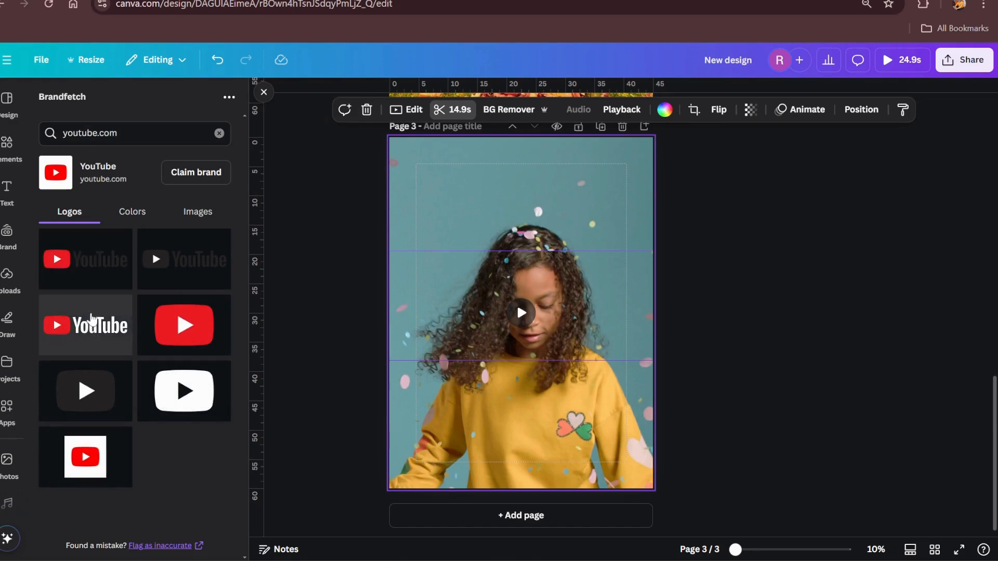
left_click(91, 323)
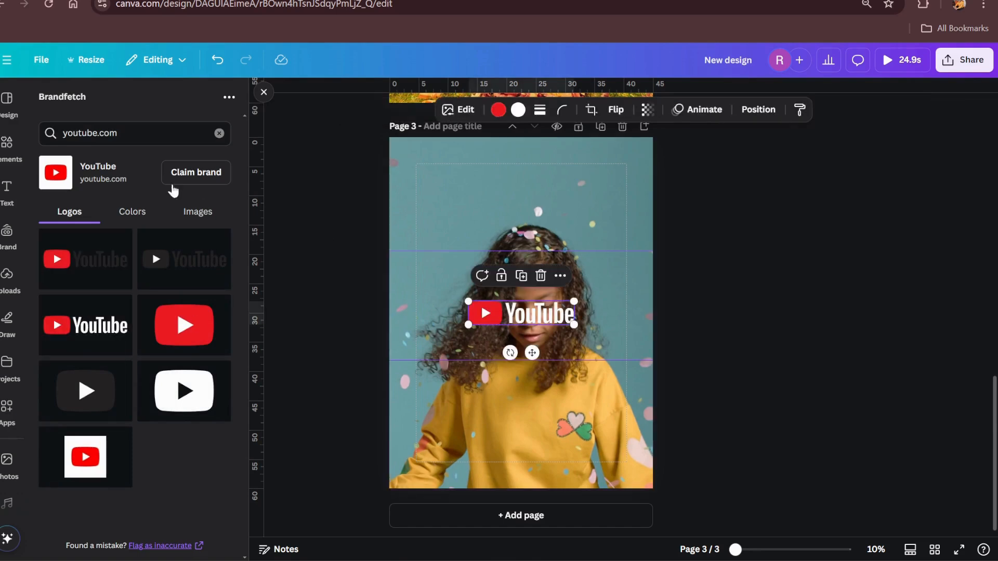
Find "google" in Brandfetch, add the full-colour Google wordmark to page 3 and place it above the girl's head
left_click(219, 133)
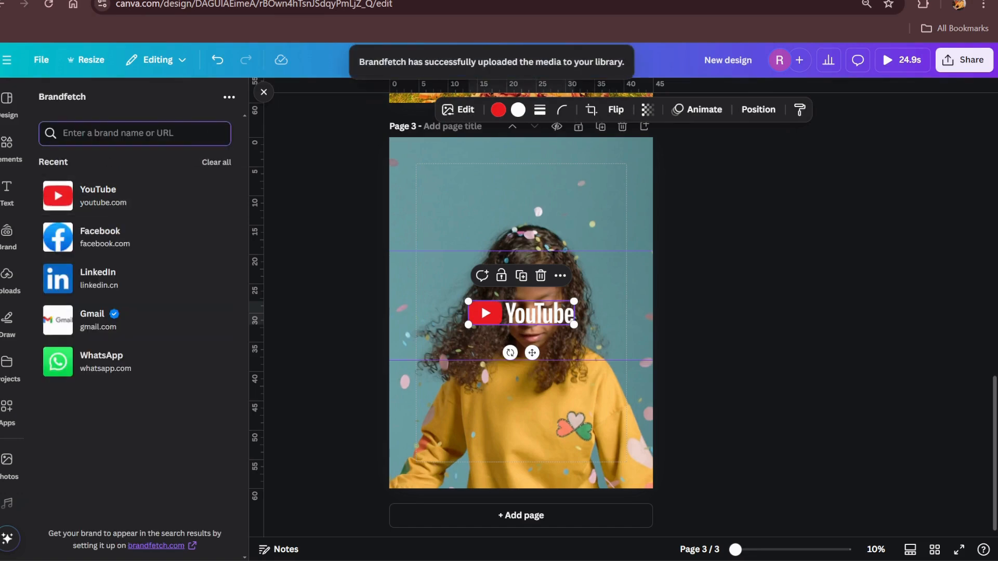
type("google")
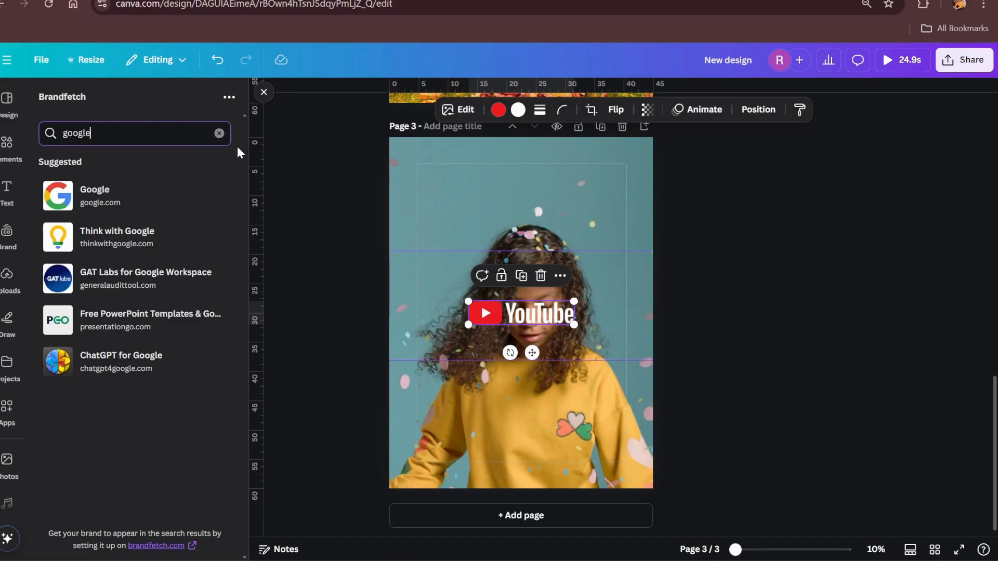
left_click(100, 193)
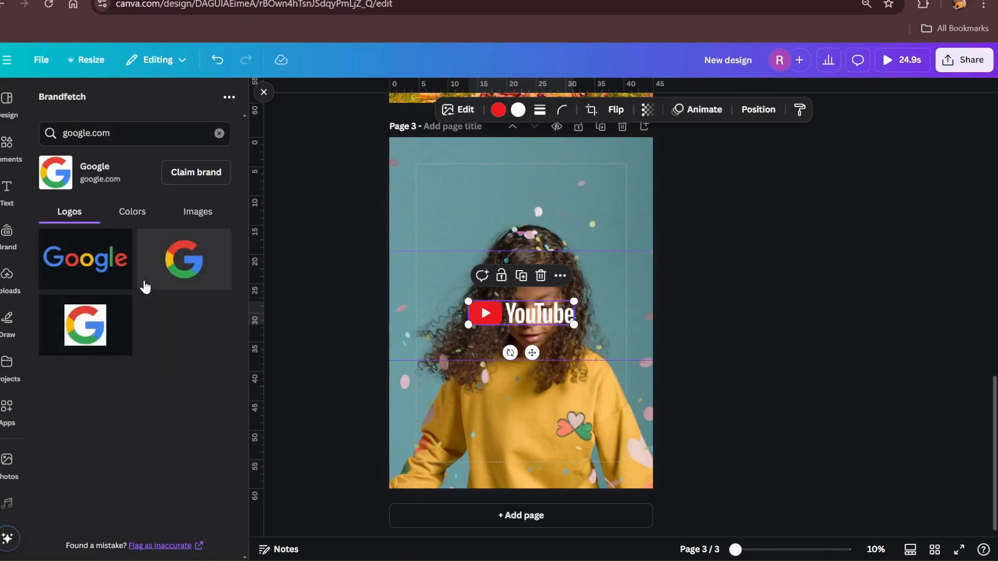
left_click(94, 263)
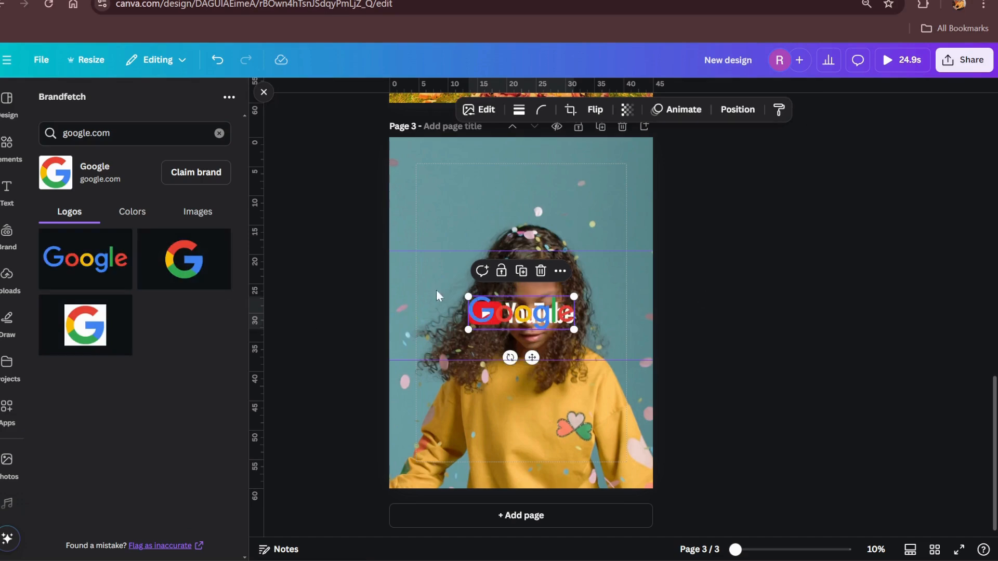
left_click_drag(541, 329, 525, 200)
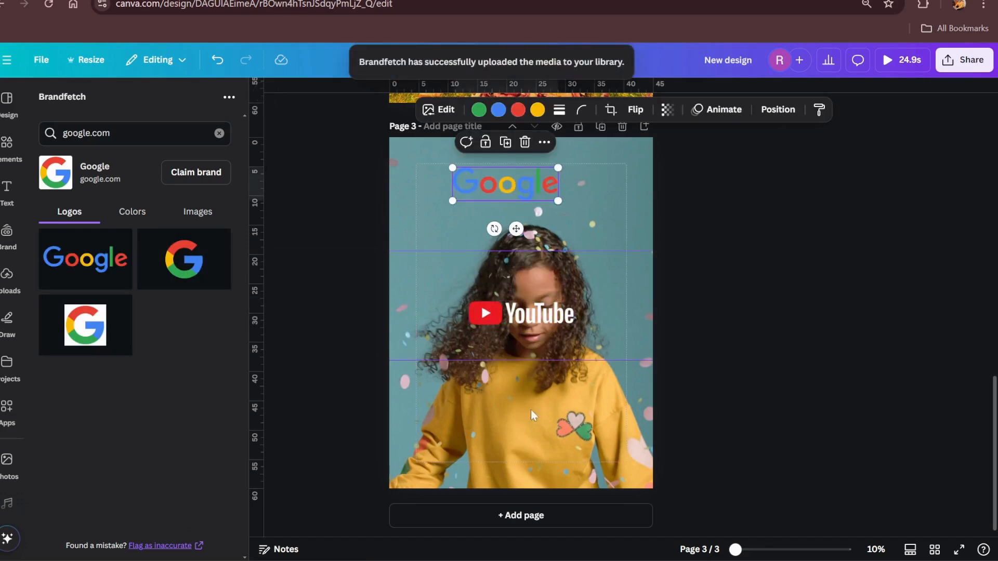
Look over the remaining apps, close Brandfetch and review the earlier pages of the design
scroll(8, 458, "down", 5)
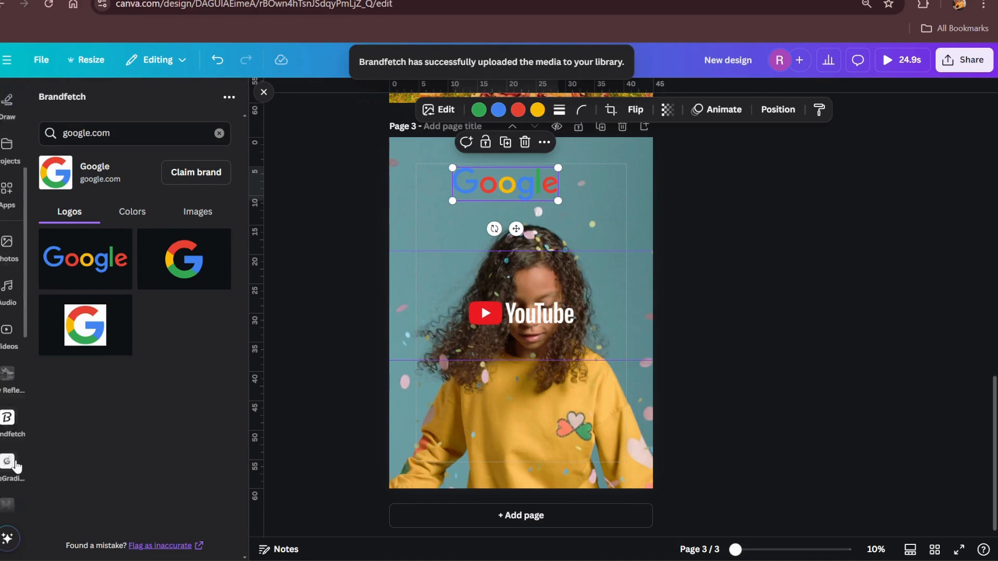
scroll(9, 213, "up", 5)
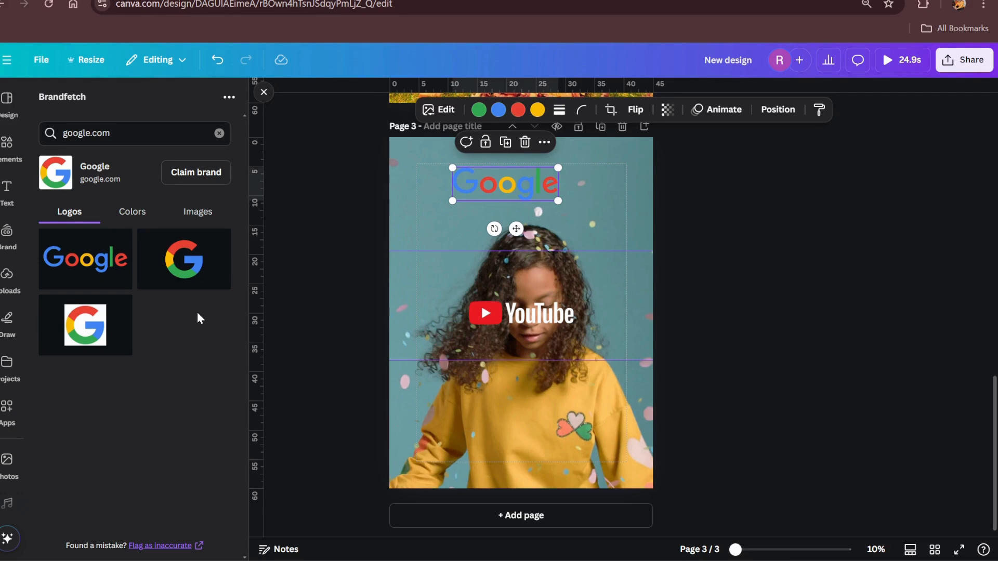
left_click(358, 318)
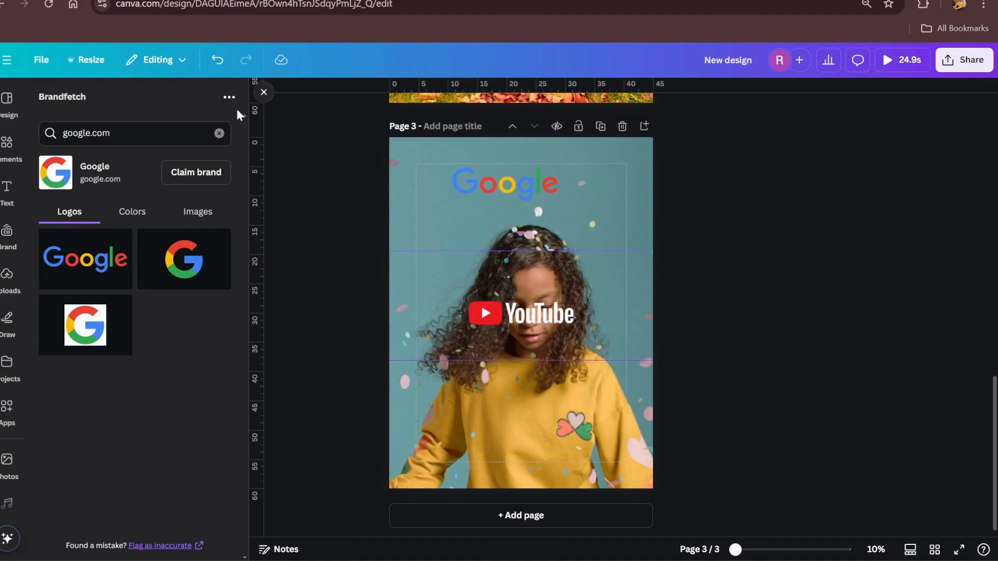
left_click(264, 92)
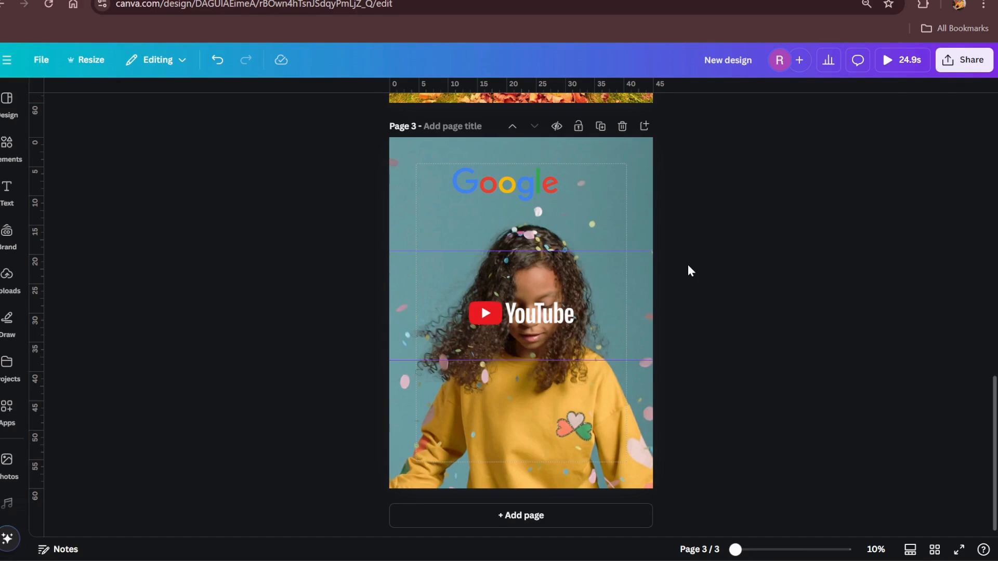
scroll(173, 402, "up", 10)
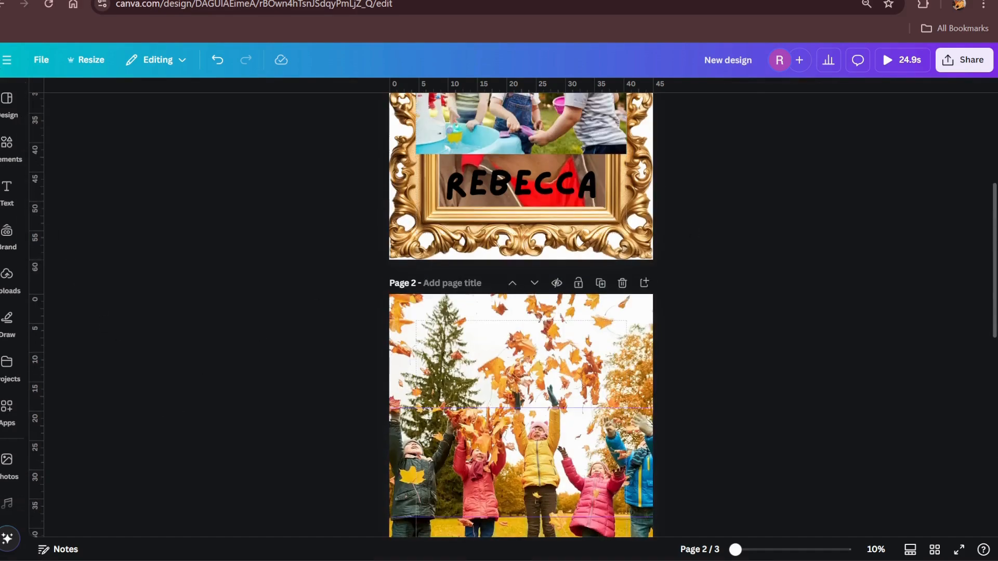
Leave the design for the Canva home page, go to the apps and open the recommended Mockups page
left_click(62, 0)
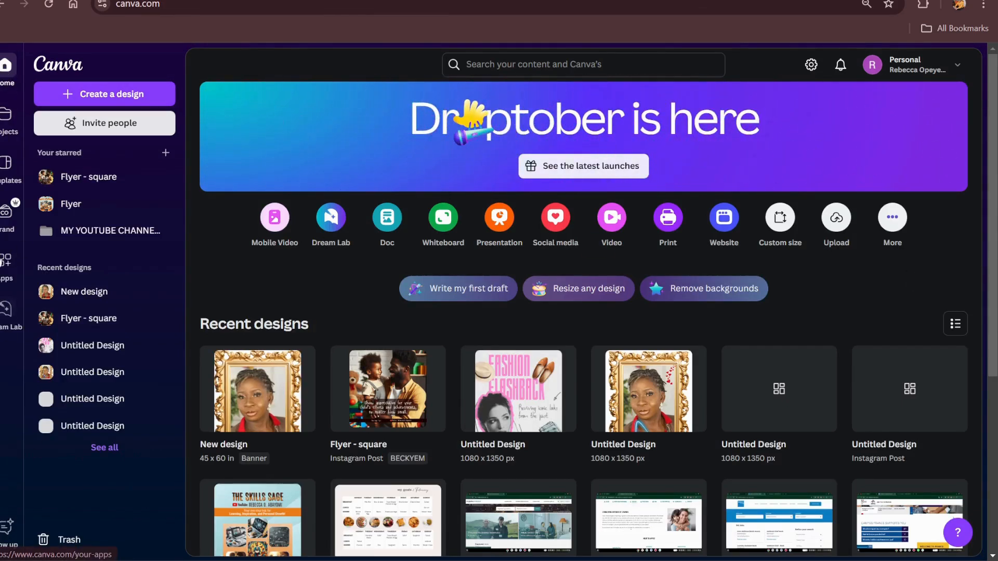
left_click(7, 266)
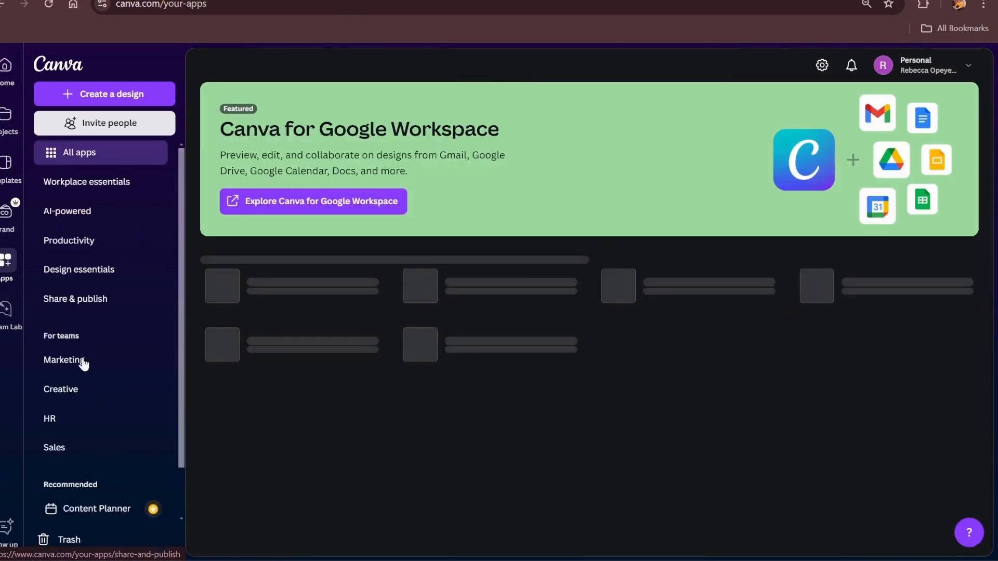
scroll(95, 401, "down", 1)
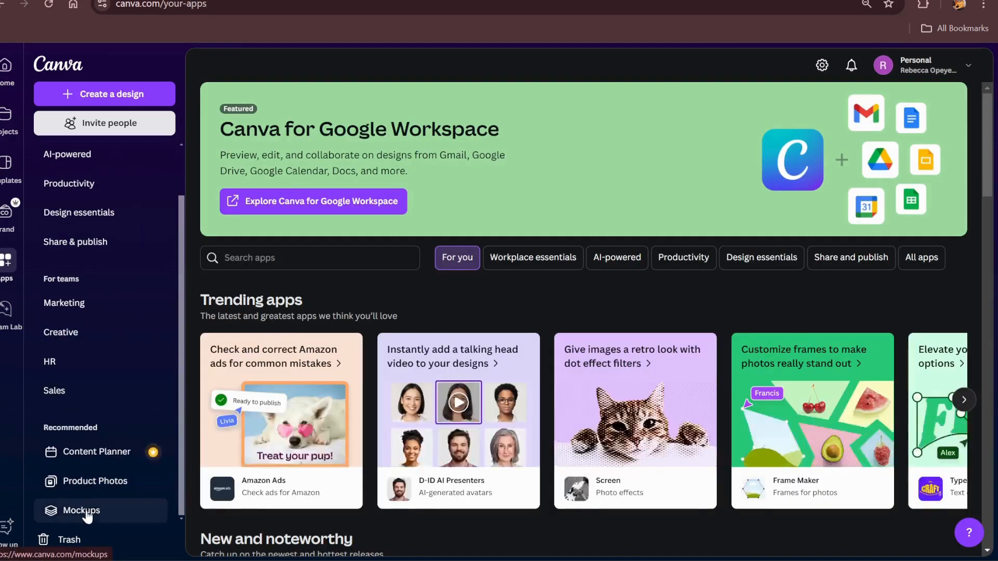
left_click(91, 514)
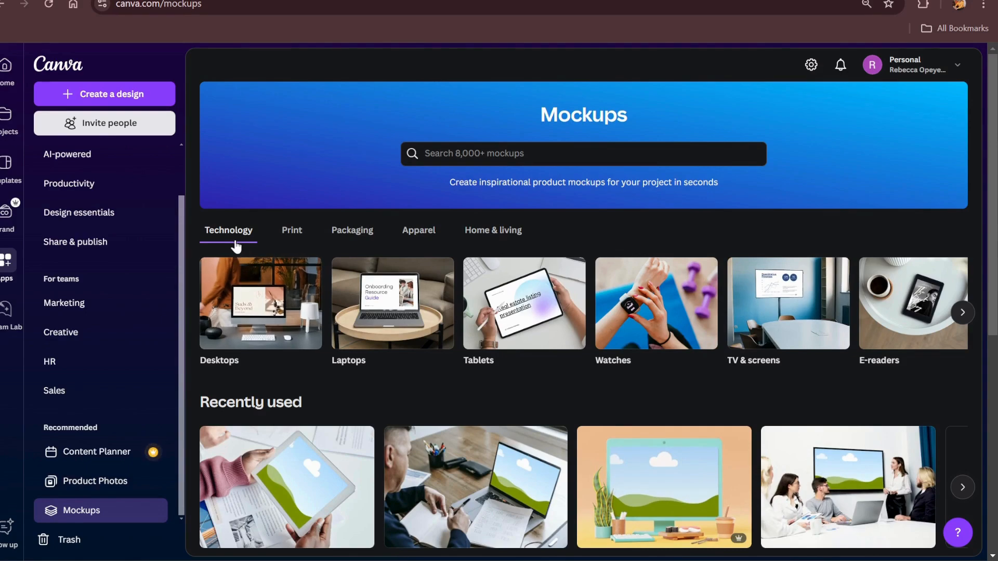
Look through the Print, Packaging, Apparel and Home & living mockup categories and the Trending and New mockups
left_click(290, 234)
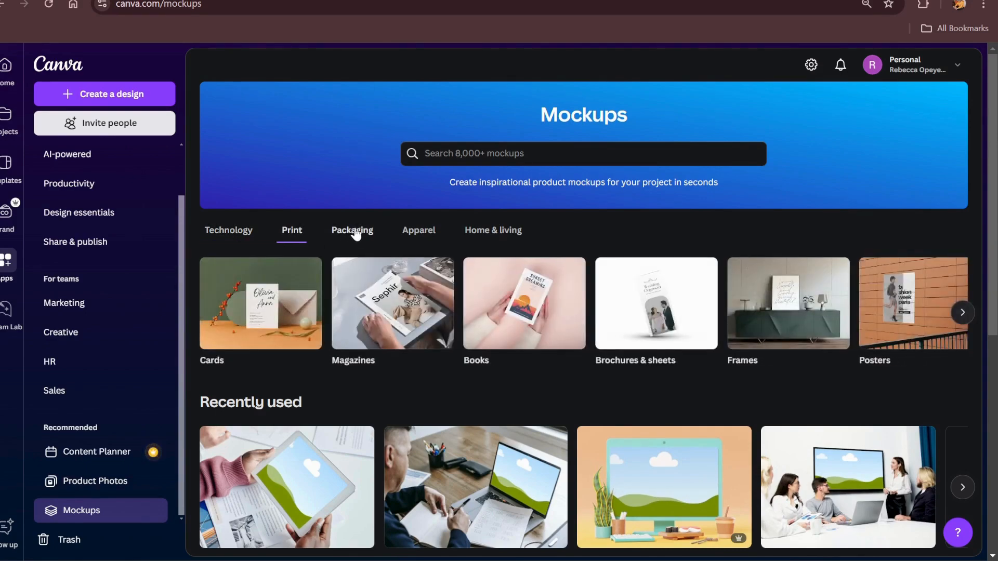
left_click(357, 234)
left_click(425, 232)
left_click(495, 231)
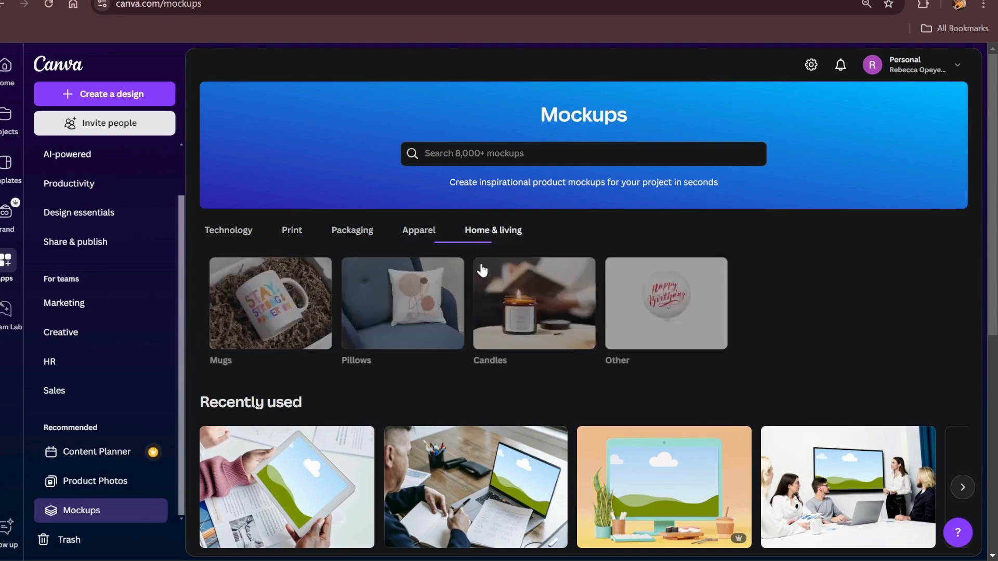
scroll(359, 372, "down", 7)
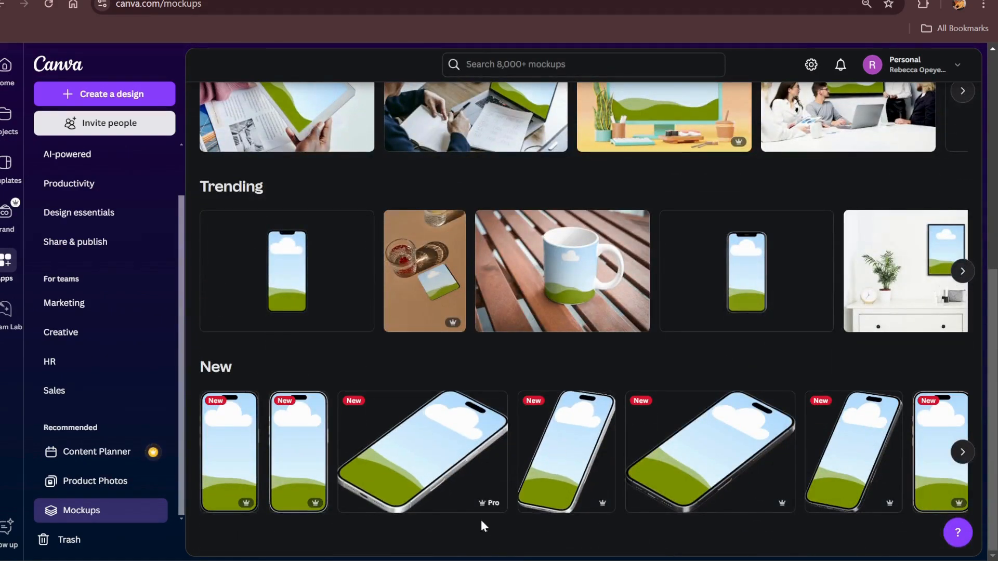
scroll(282, 243, "up", 7)
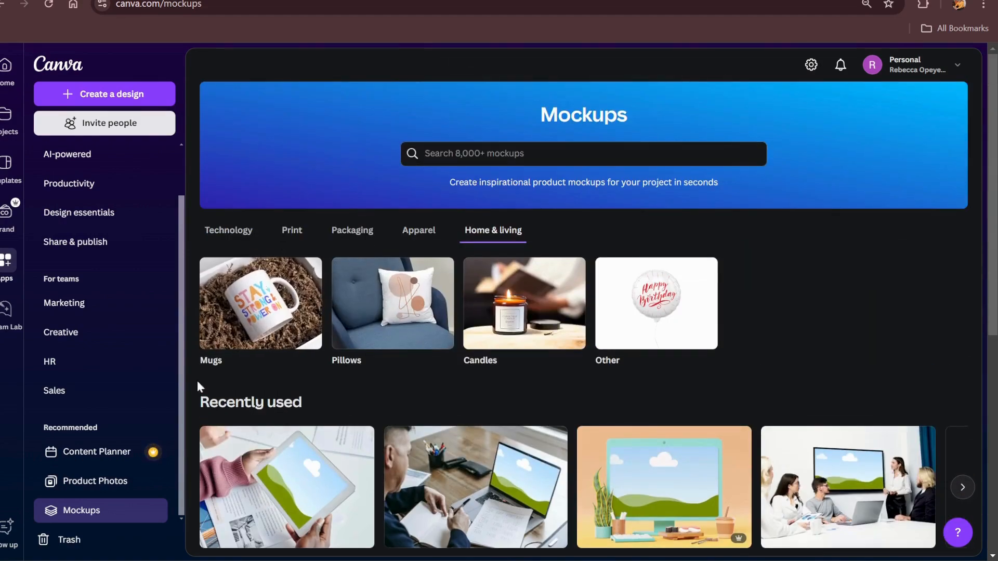
Browse the Laptops collection in the Technology mockups
left_click(221, 238)
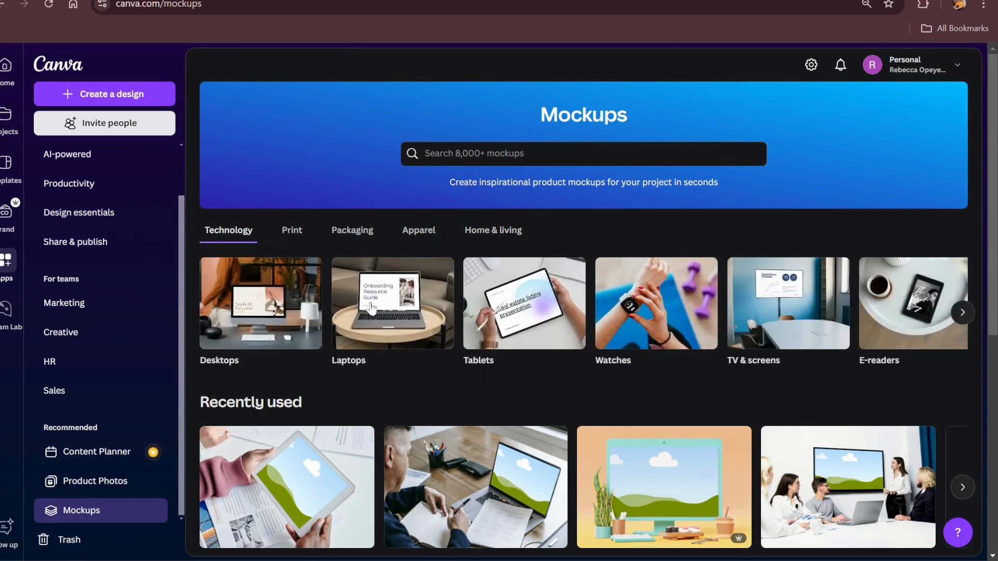
left_click(388, 311)
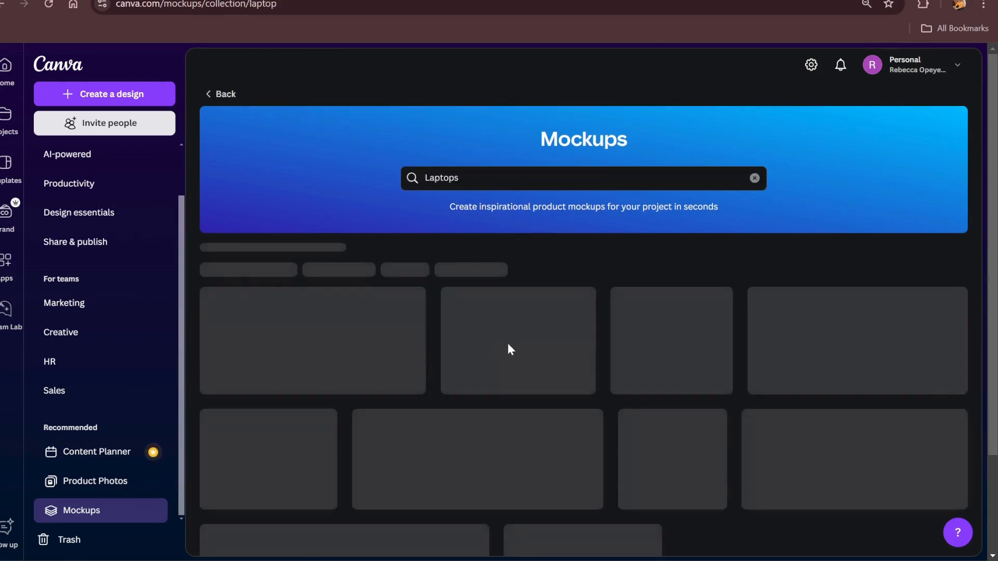
scroll(527, 359, "down", 5)
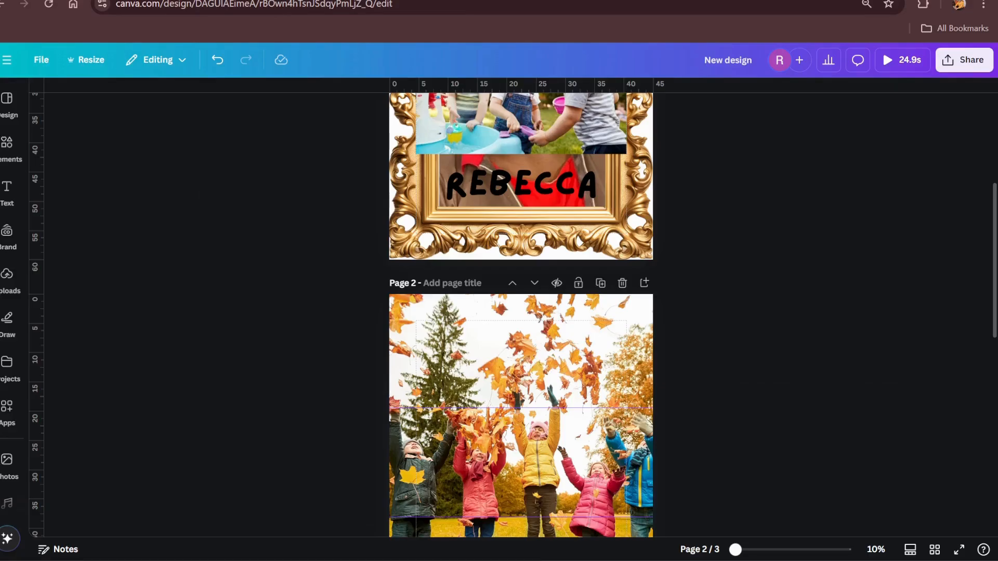
Return to the design, delete page 3 with the Google and YouTube logos and add a blank page after page 2
scroll(495, 383, "down", 10)
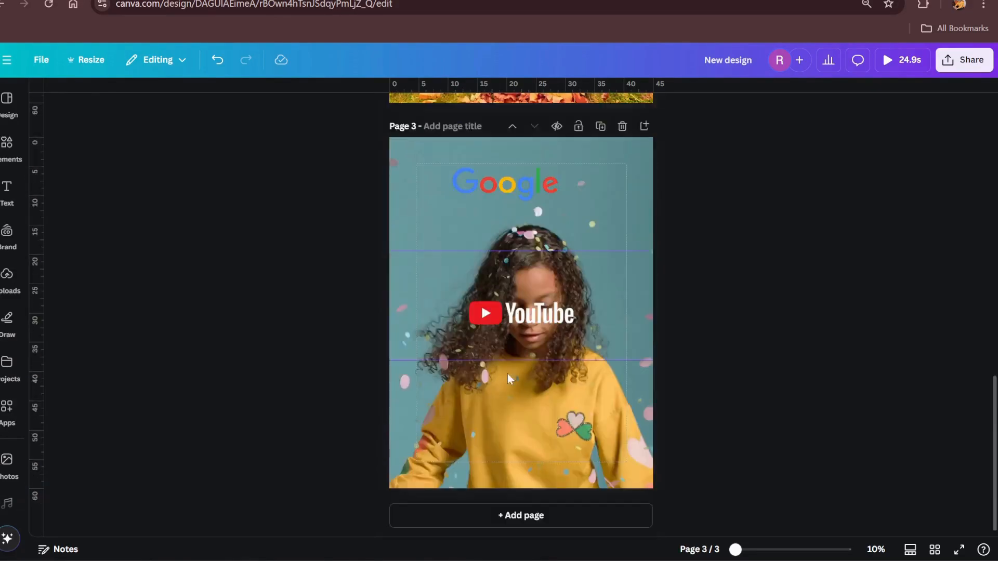
left_click(622, 127)
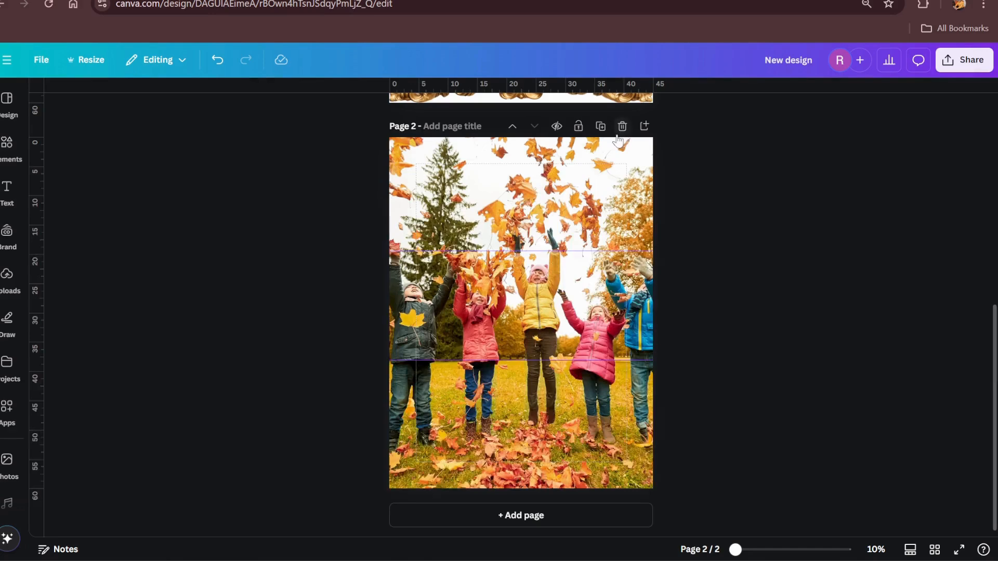
left_click(644, 126)
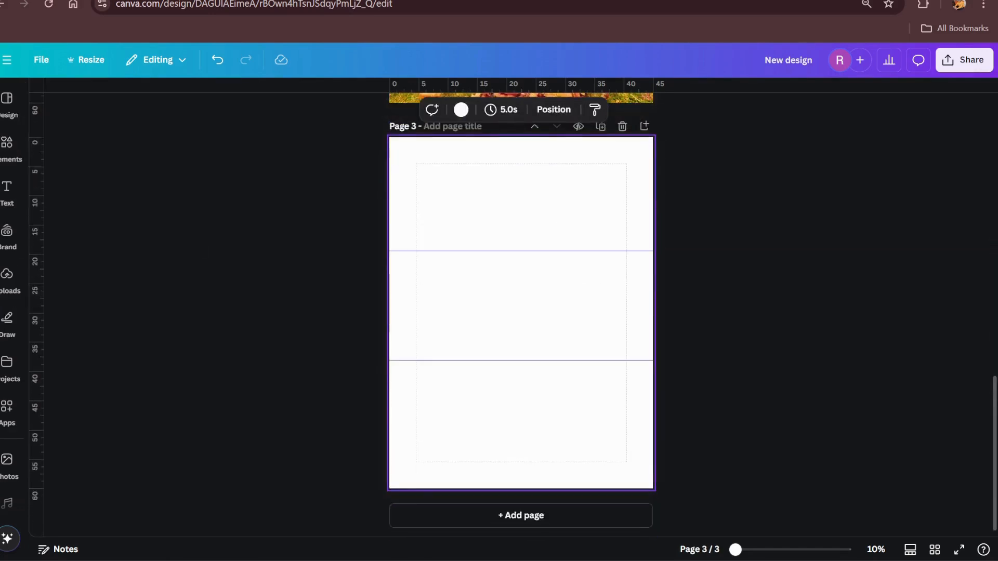
Search the editor's apps for Mockups, open the Mockups app and add the popular mug-on-wooden-table mockup to page 3
left_click(7, 460)
left_click(7, 410)
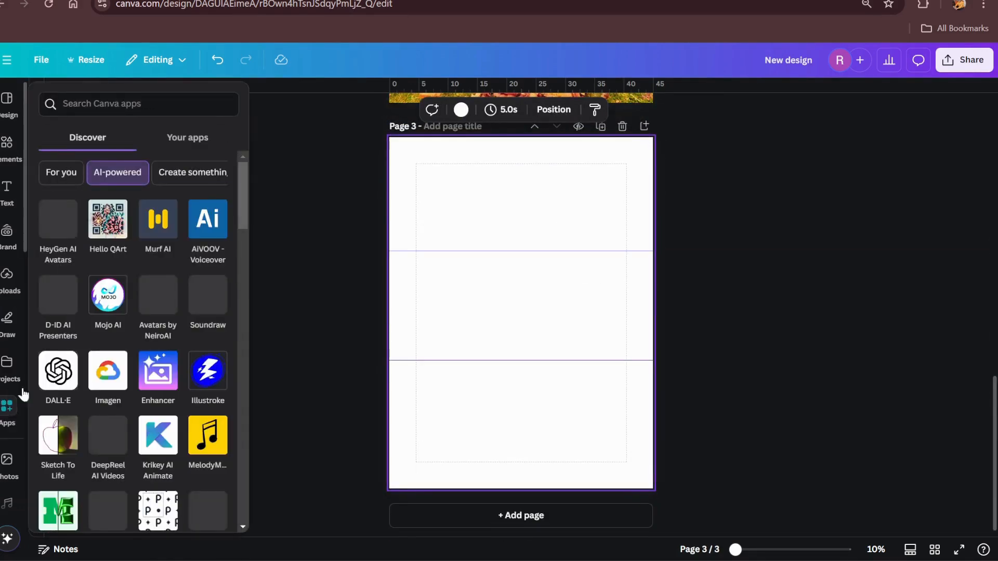
type("mocku")
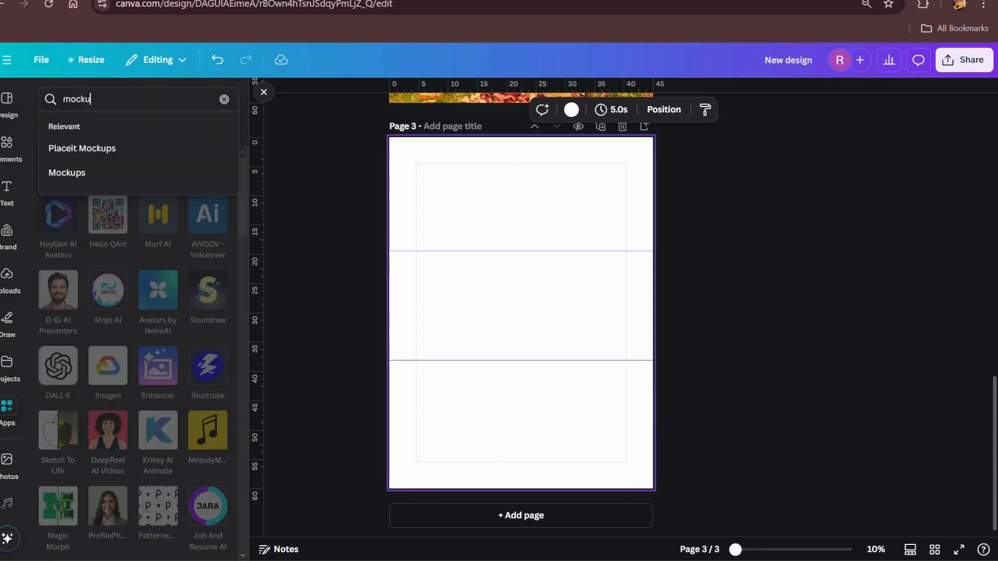
left_click(69, 173)
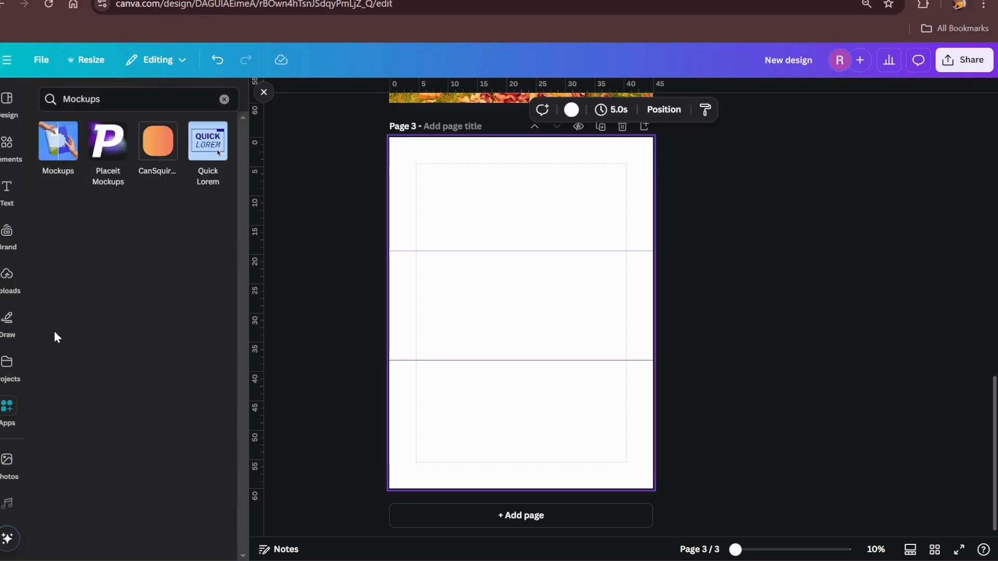
left_click(58, 149)
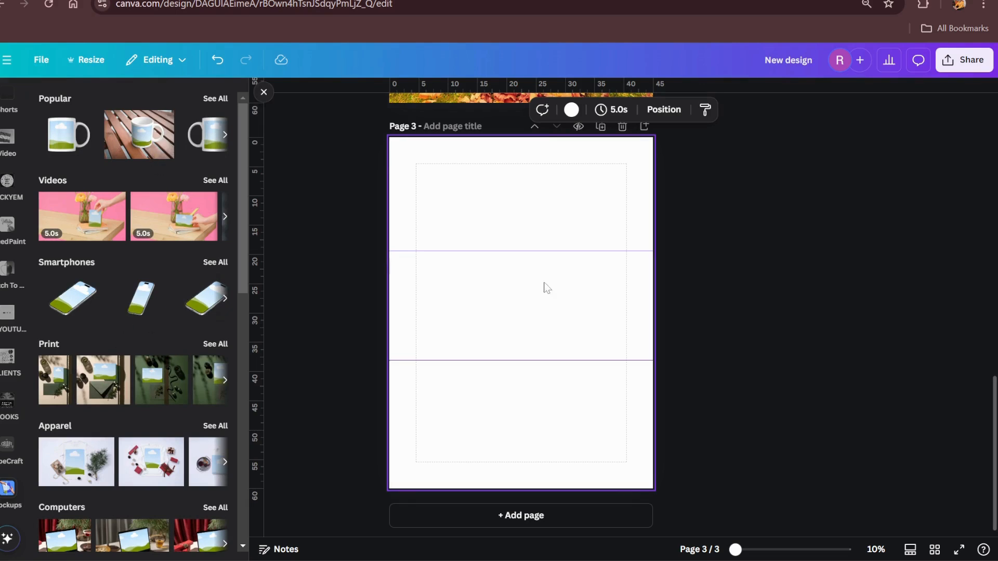
left_click(139, 135)
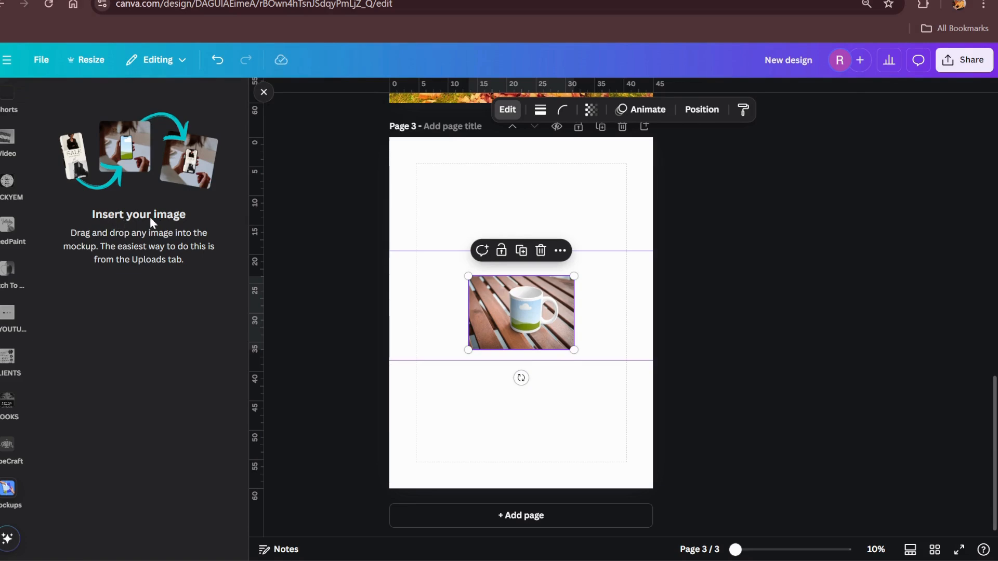
Put the uploaded photo of the seated woman in a yellow top onto the mug and move the mockup up the page
scroll(13, 338, "up", 5)
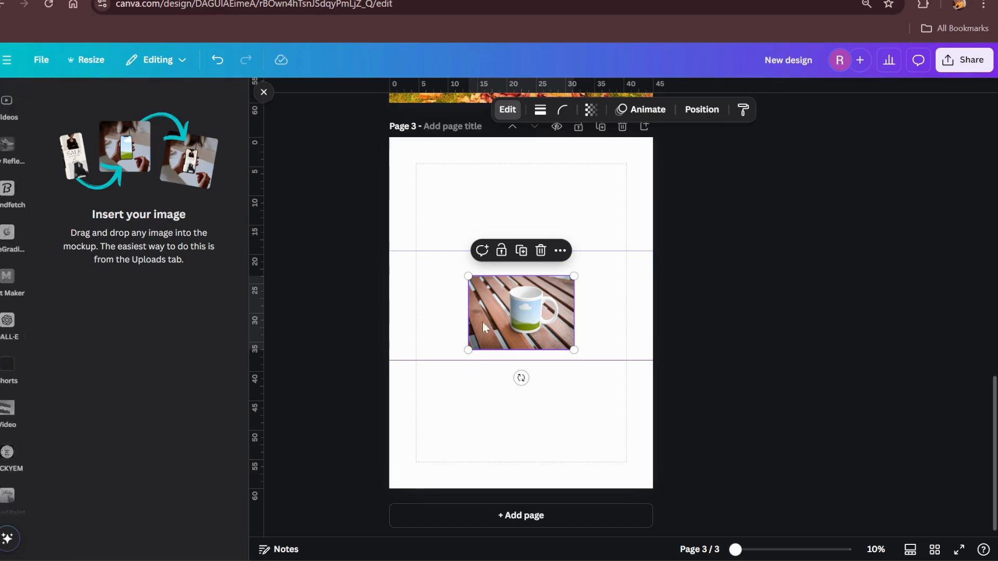
scroll(13, 219, "up", 5)
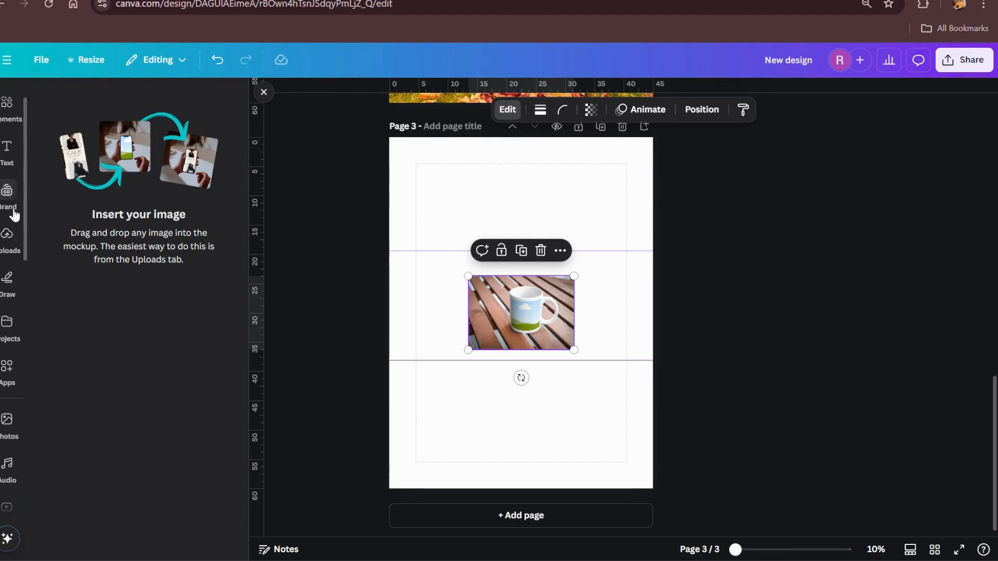
left_click(8, 237)
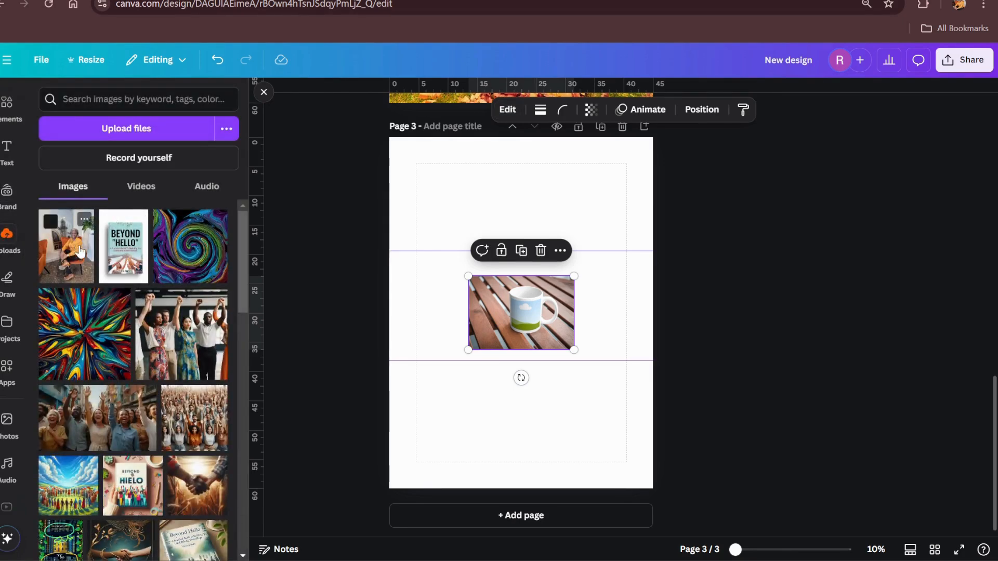
left_click(79, 251)
left_click_drag(553, 319, 519, 379)
left_click(510, 309)
left_click(532, 312)
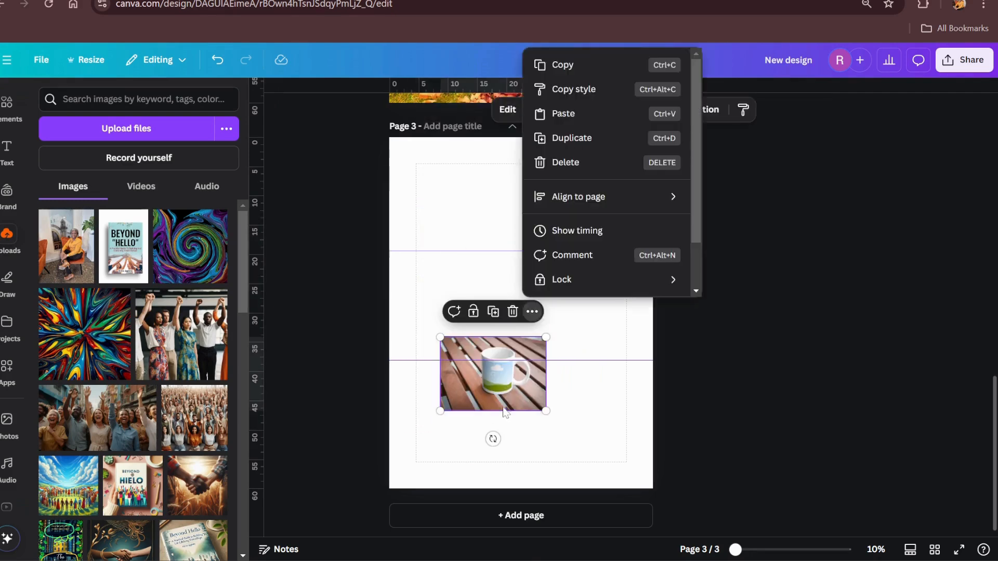
left_click(497, 384)
left_click(452, 294)
left_click_drag(456, 350, 462, 247)
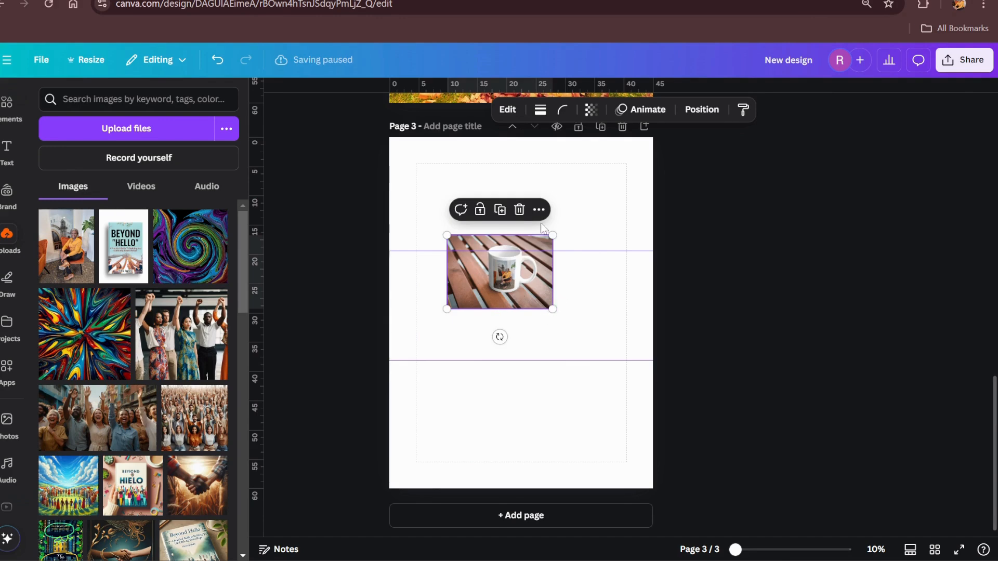
left_click(539, 210)
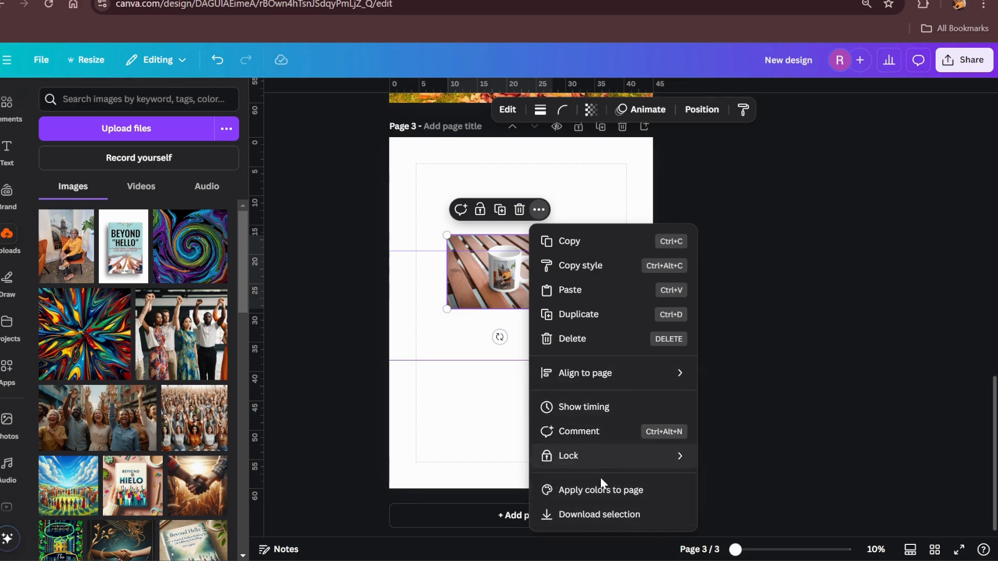
left_click(412, 401)
left_click(412, 401)
Enlarge the mug mockup until it covers all of page 3 and reposition it so the photo on the mug is in view
left_click(540, 299)
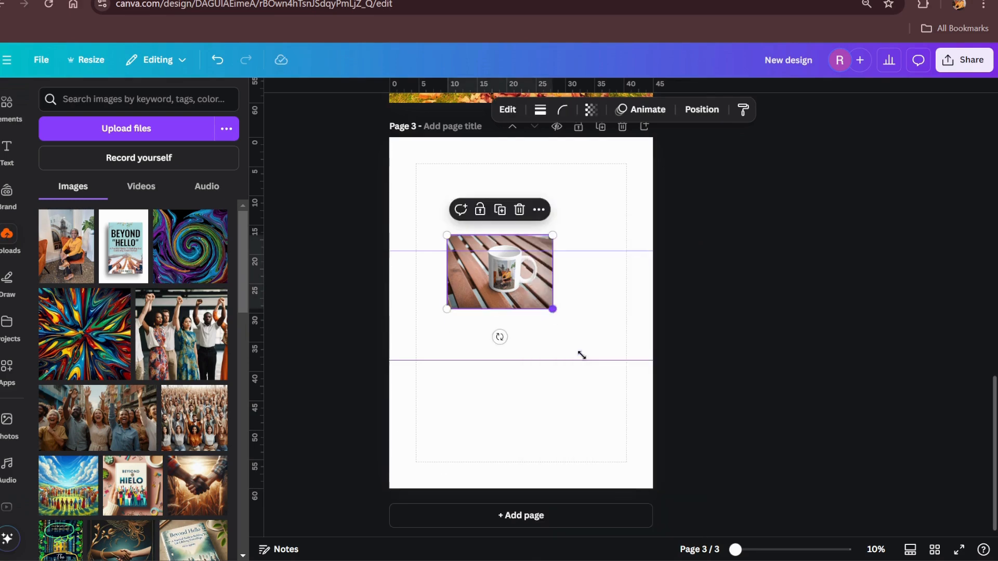
left_click_drag(582, 355, 836, 513)
left_click_drag(641, 345, 516, 321)
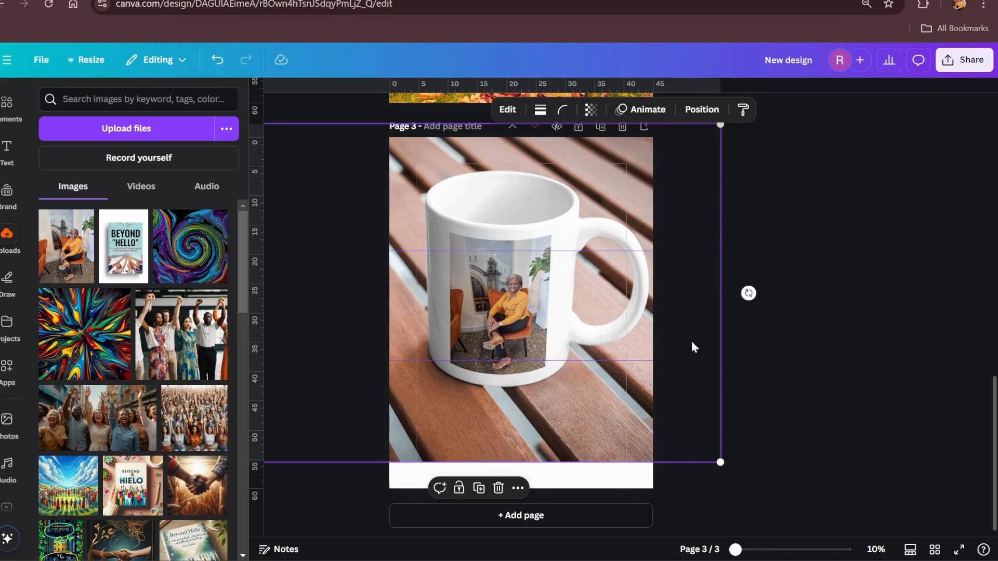
left_click_drag(728, 474, 757, 508)
left_click_drag(541, 338, 556, 350)
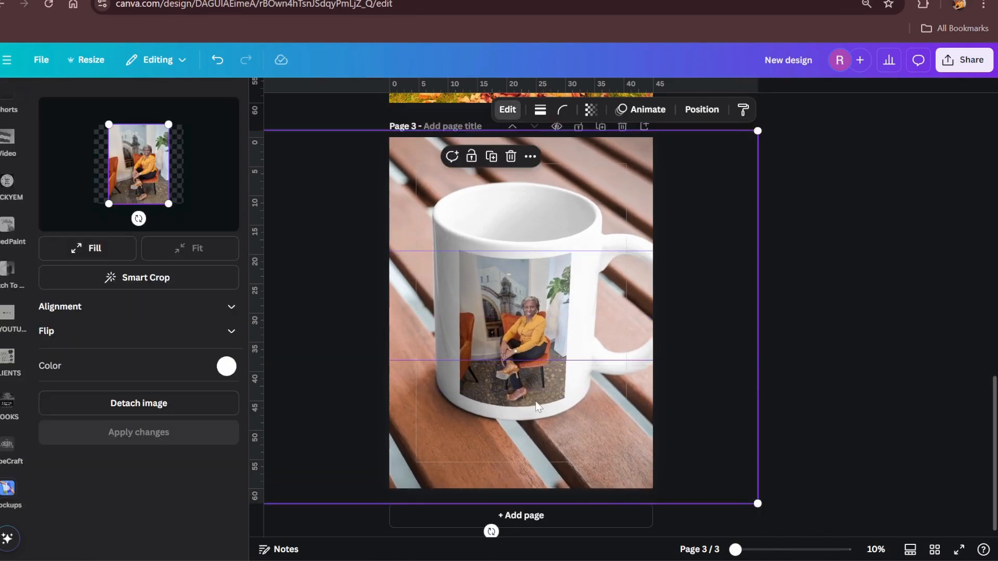
left_click(691, 360)
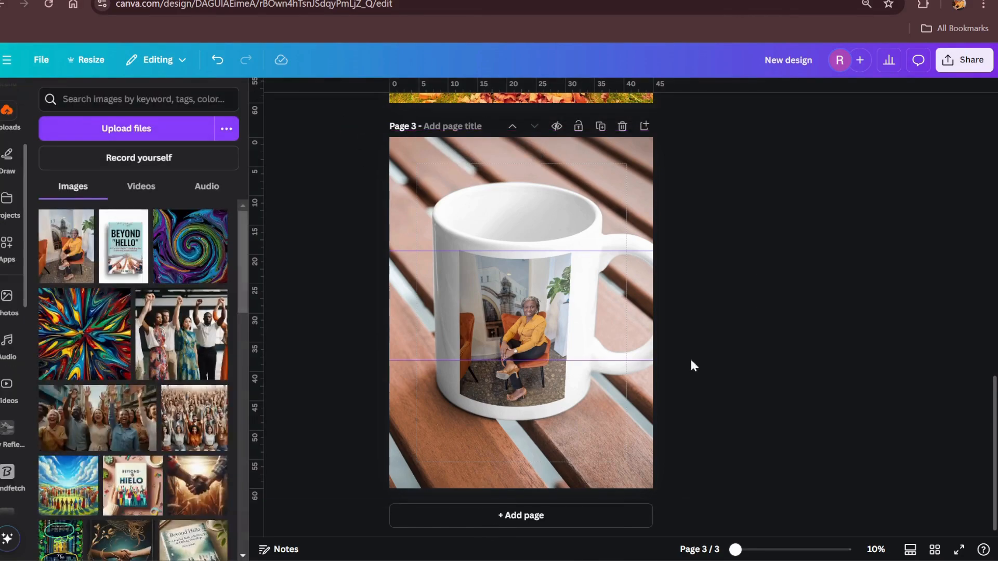
Review all three pages of the design, from the framed portrait to the mug mockup
scroll(676, 354, "up", 10)
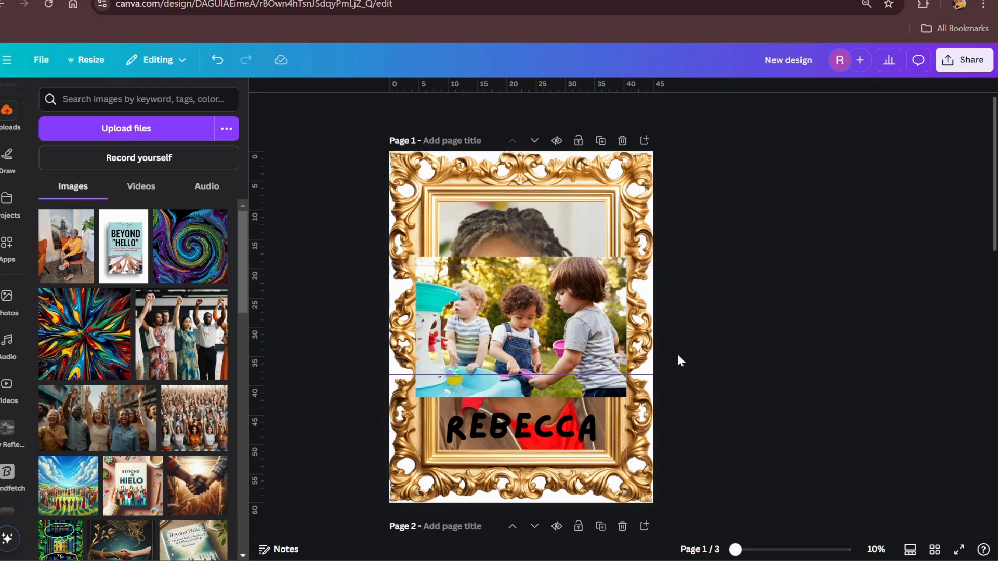
scroll(625, 352, "down", 5)
scroll(625, 355, "down", 9)
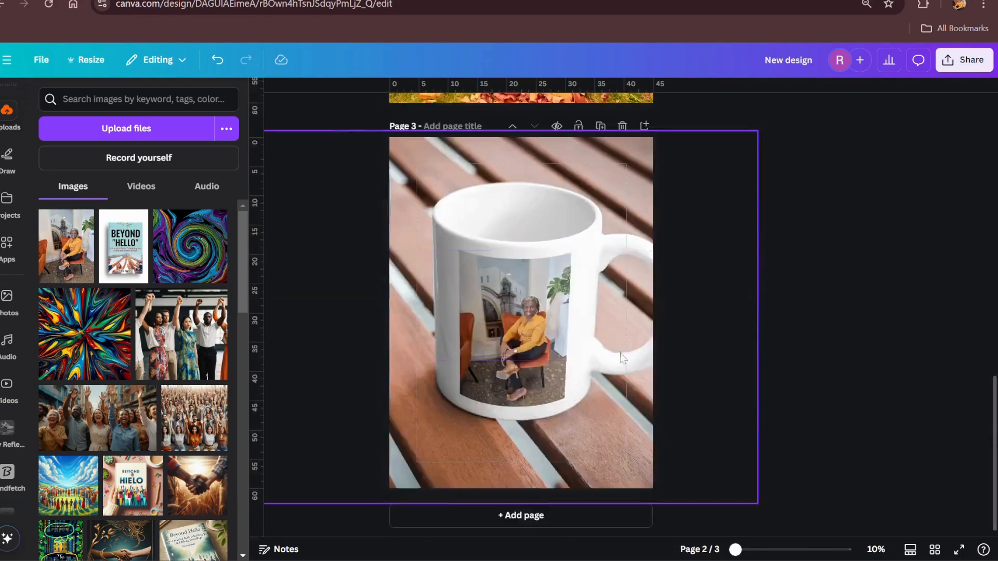
left_click(559, 308)
scroll(617, 308, "up", 9)
scroll(619, 304, "up", 6)
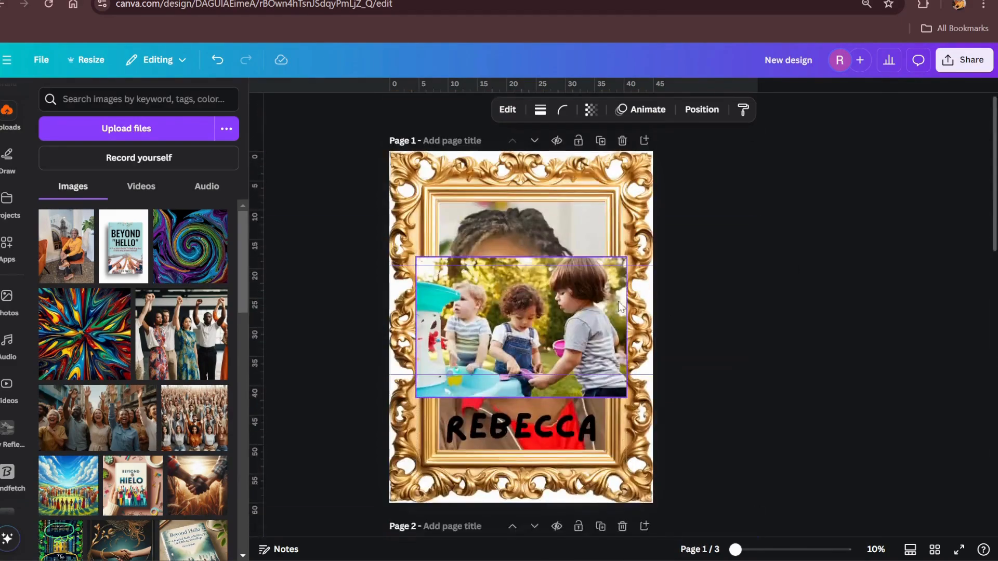
scroll(780, 245, "down", 5)
scroll(911, 203, "up", 1)
scroll(911, 200, "down", 5)
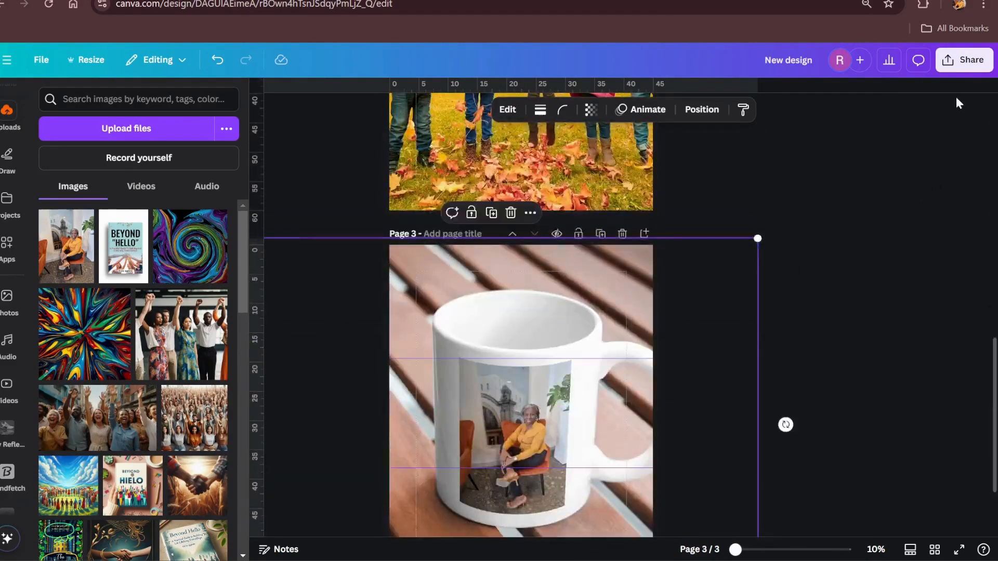
Download only page 3, the mug mockup, as a PNG file
left_click(964, 60)
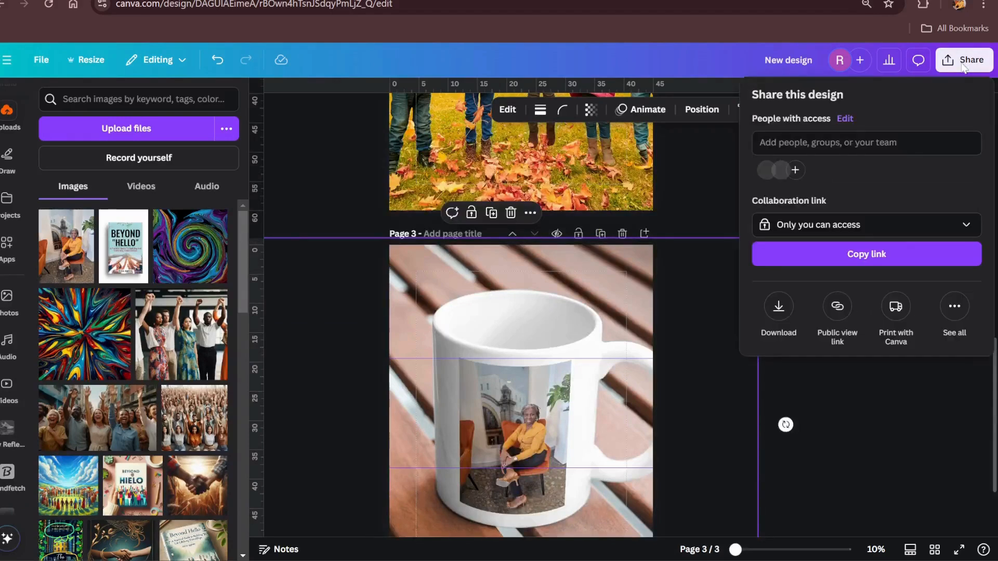
left_click(778, 304)
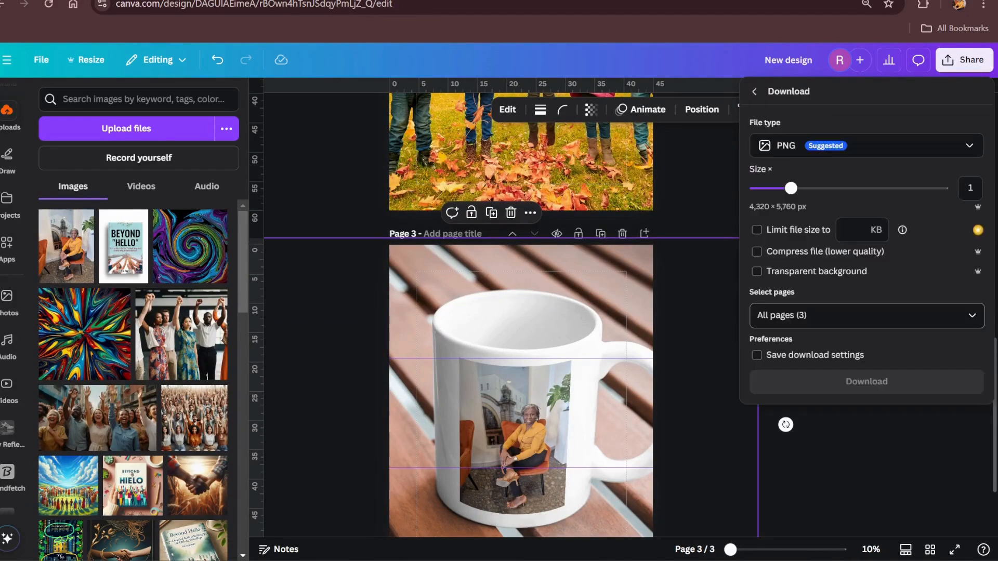
left_click(971, 317)
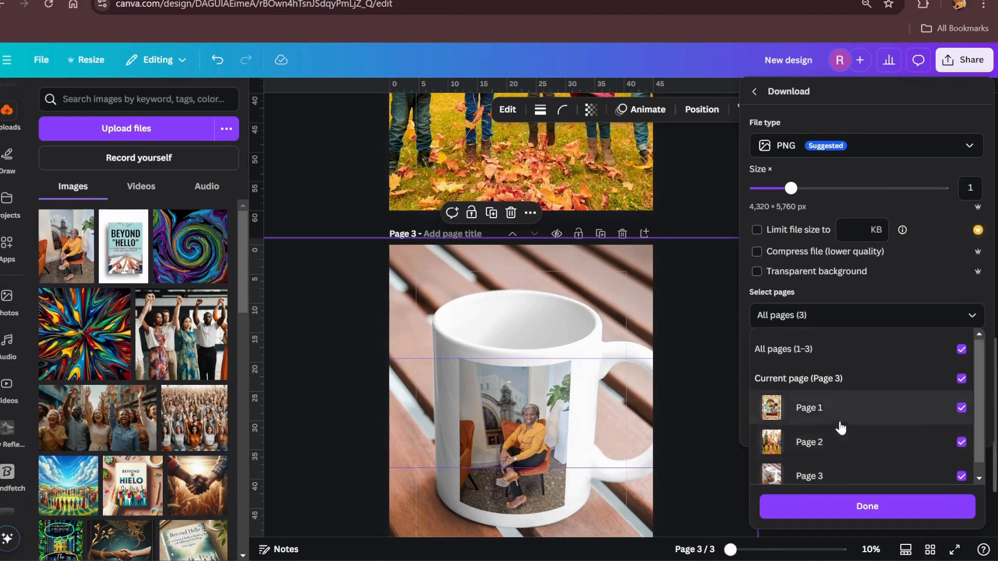
scroll(841, 427, "down", 1)
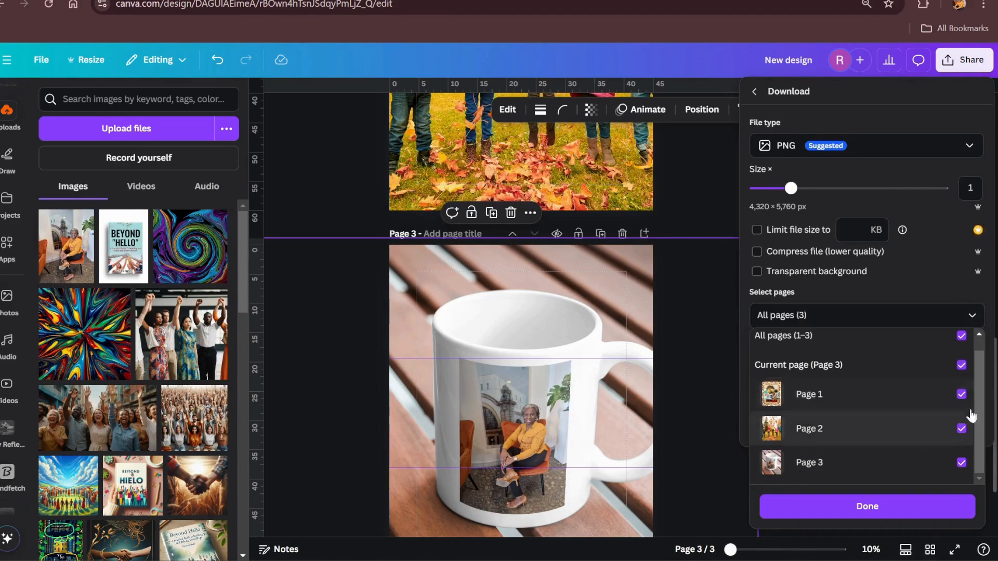
left_click(962, 336)
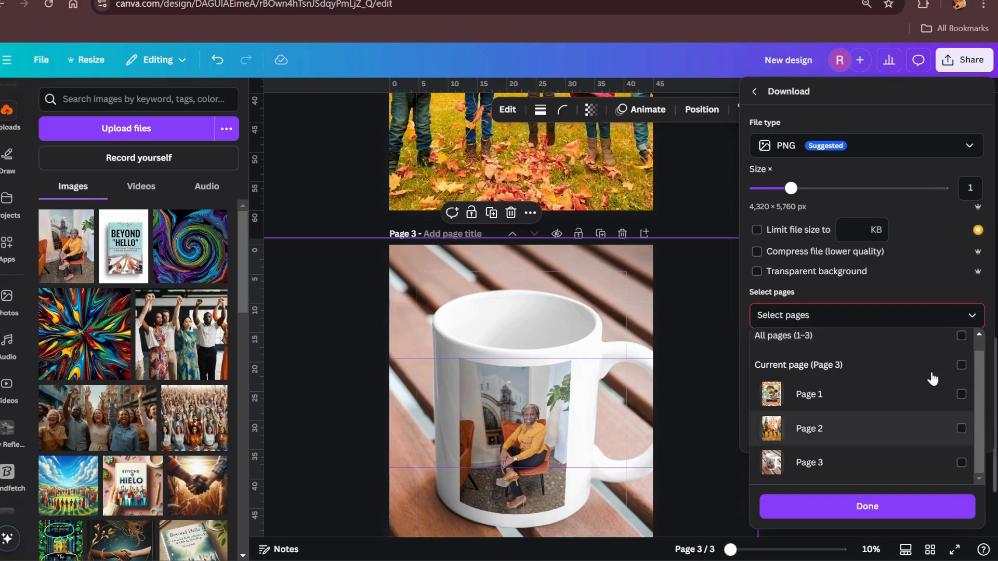
left_click(962, 366)
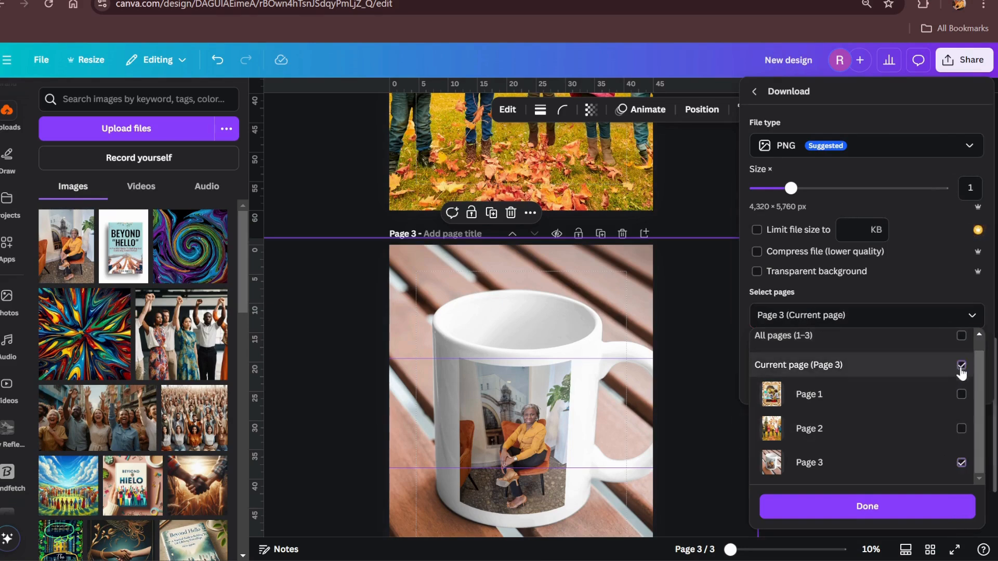
left_click(866, 510)
left_click(879, 384)
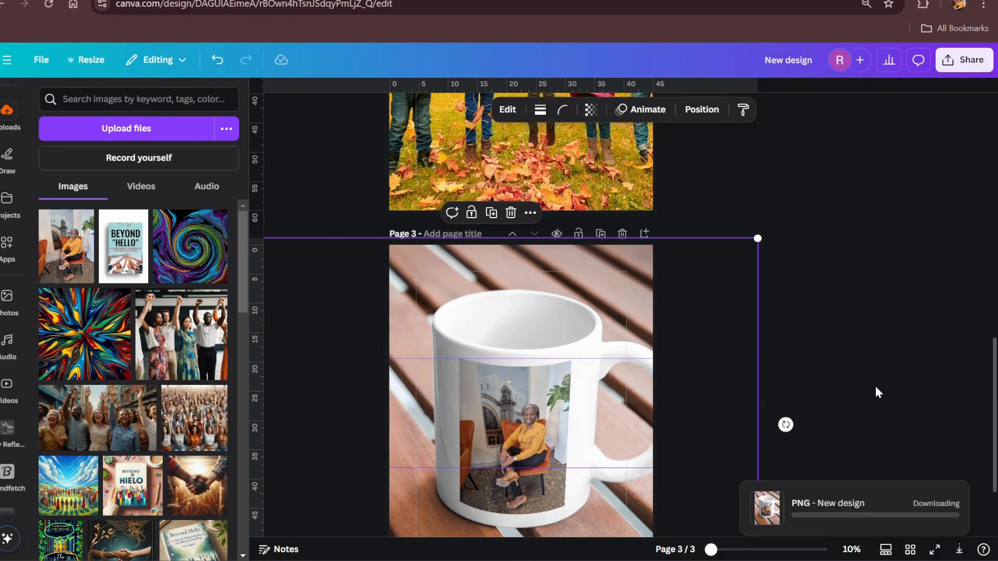
scroll(584, 363, "down", 2)
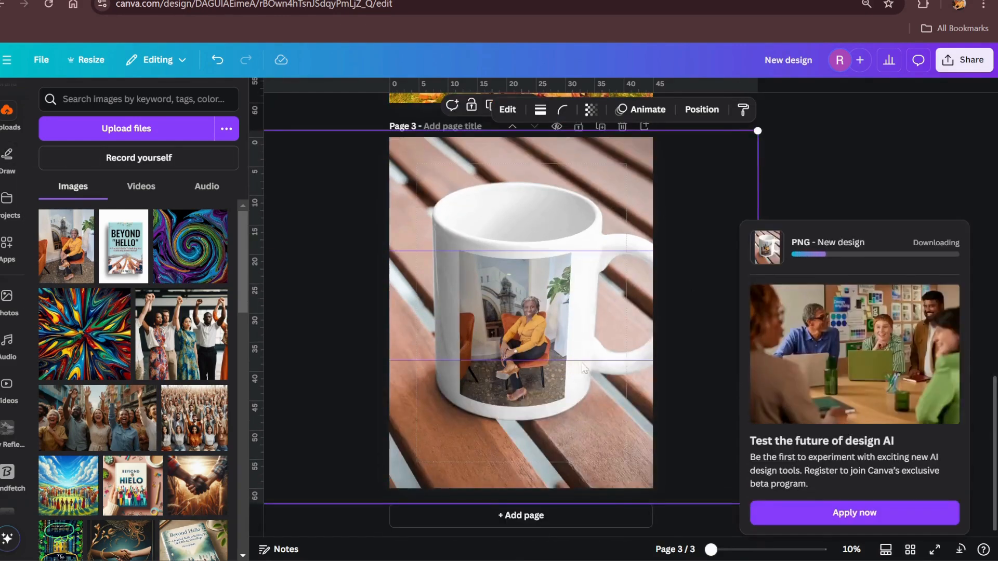
left_click(678, 281)
scroll(645, 411, "up", 15)
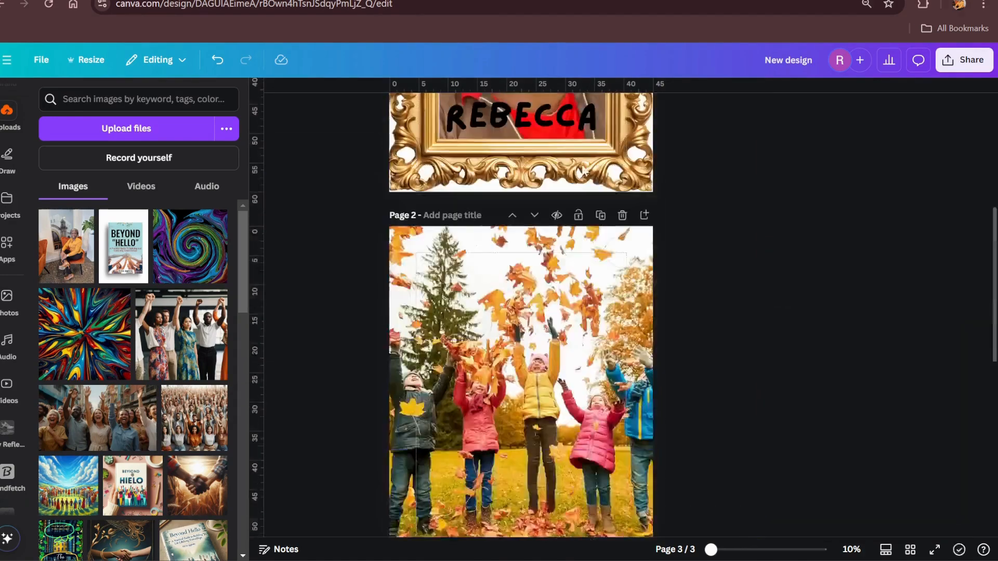
left_click(535, 333)
key("Delete")
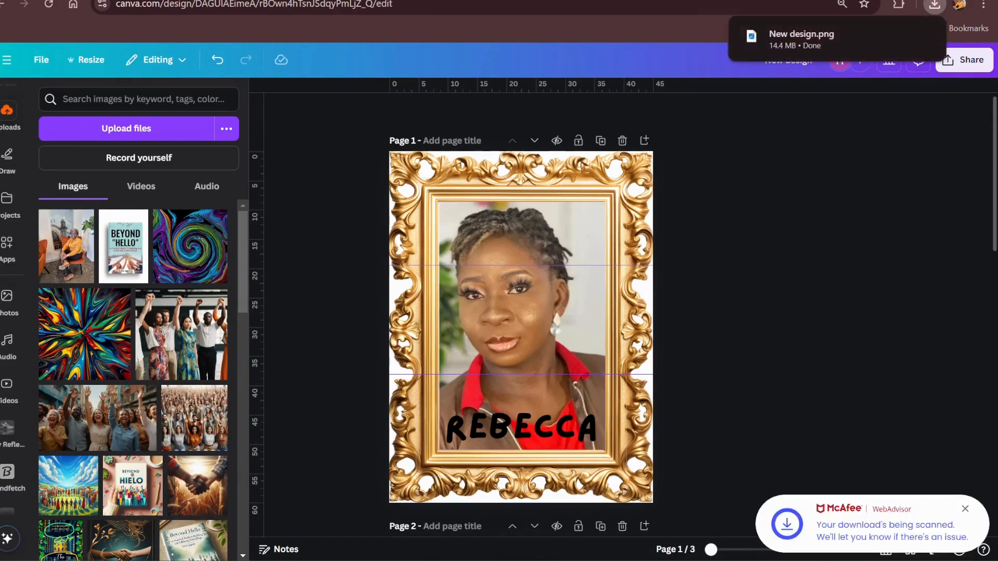
Switch to File Explorer, view the downloaded New design image from the Downloads folder, and return to the design
left_click(468, 560)
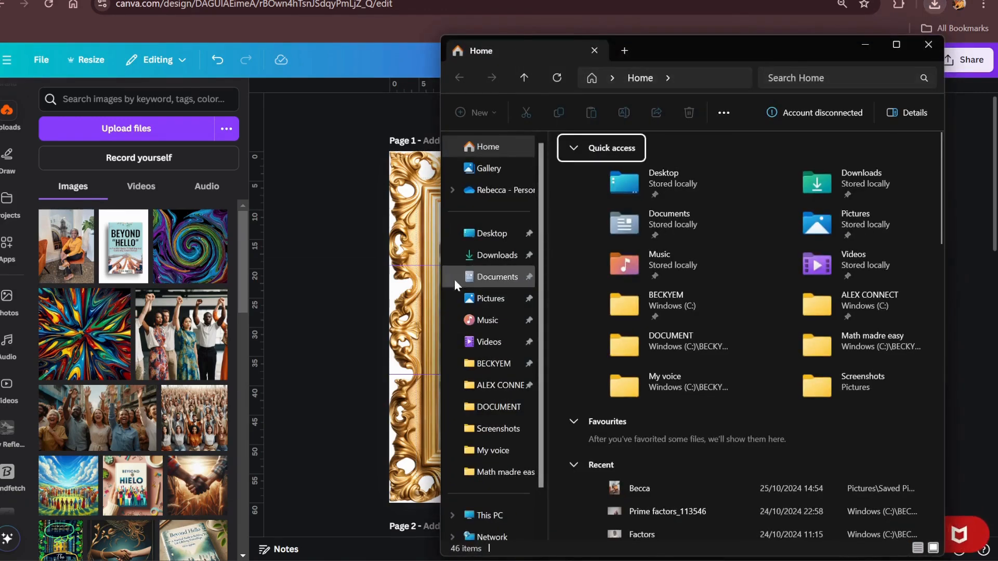
left_click(507, 255)
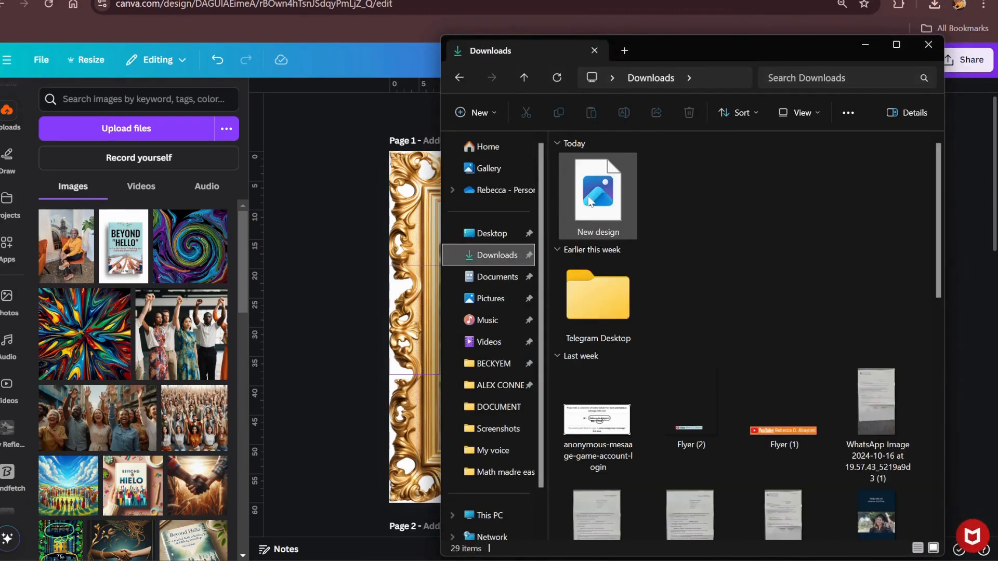
left_click(602, 202)
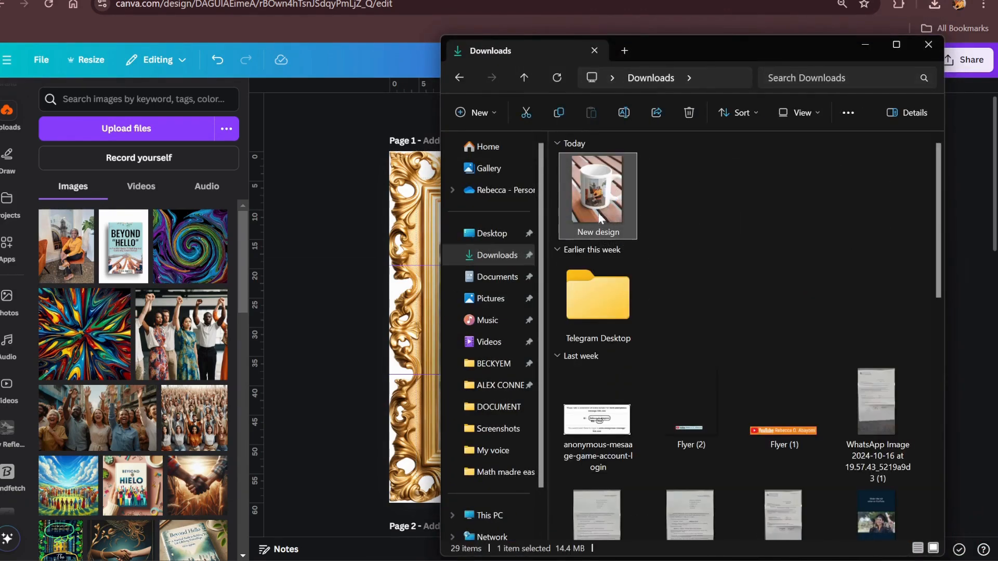
double_click(600, 218)
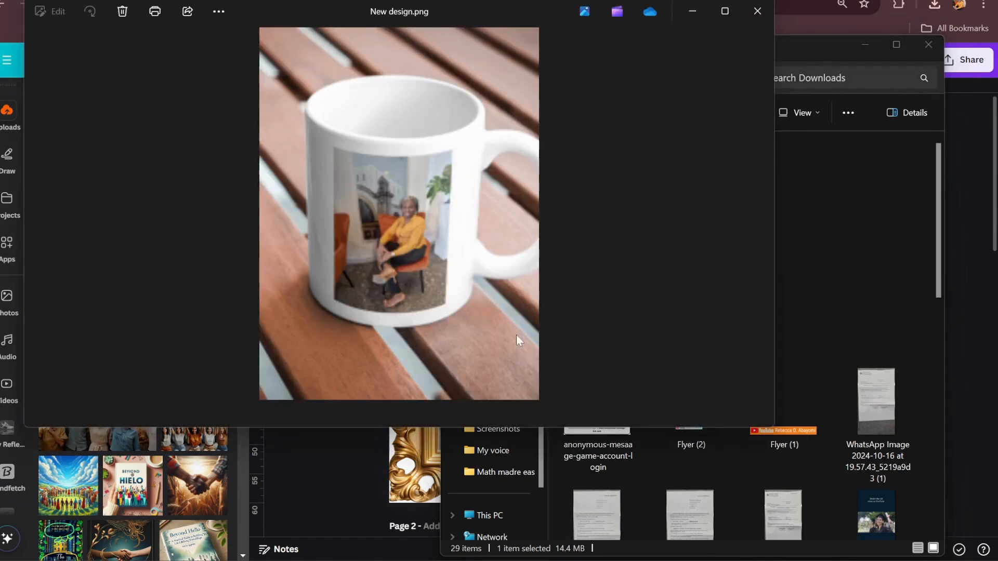
left_click(757, 11)
left_click(968, 156)
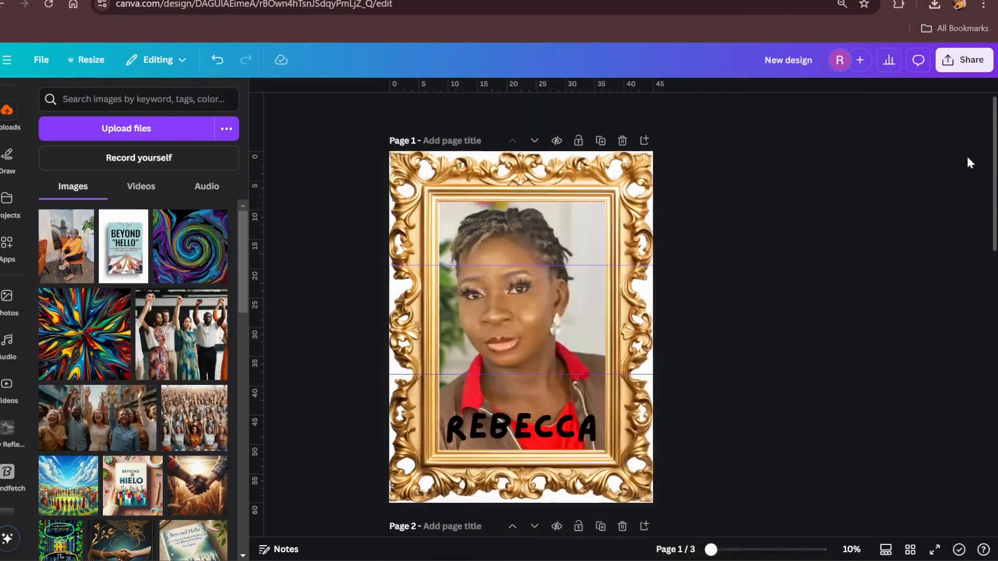
Download all three pages of the design as PNG
scroll(710, 294, "down", 15)
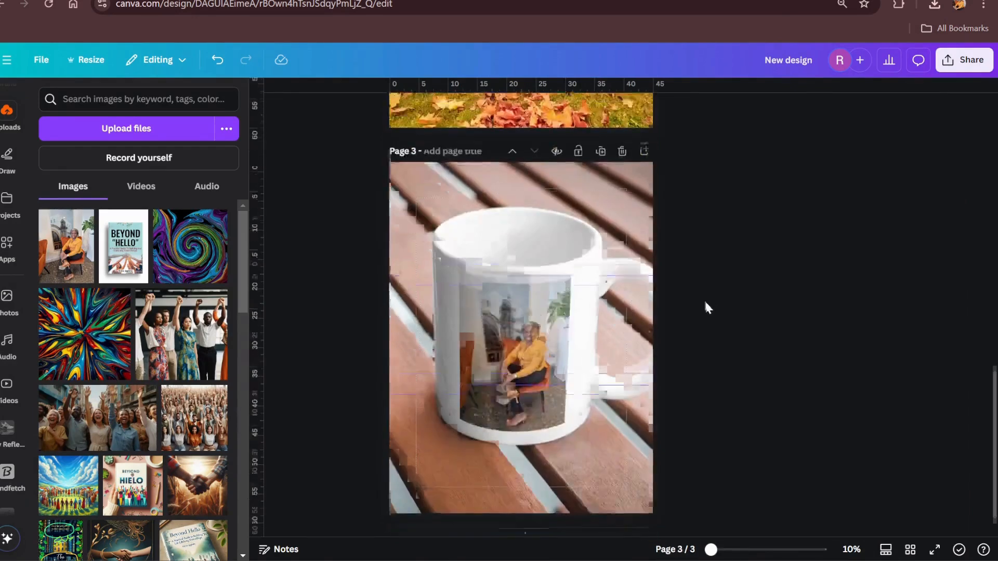
scroll(821, 357, "up", 15)
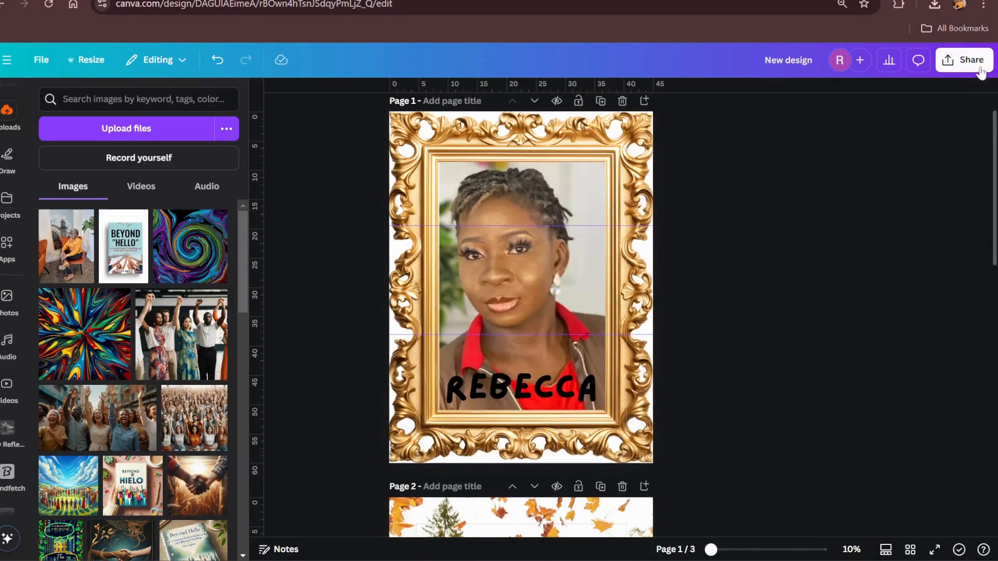
left_click(963, 61)
left_click(778, 306)
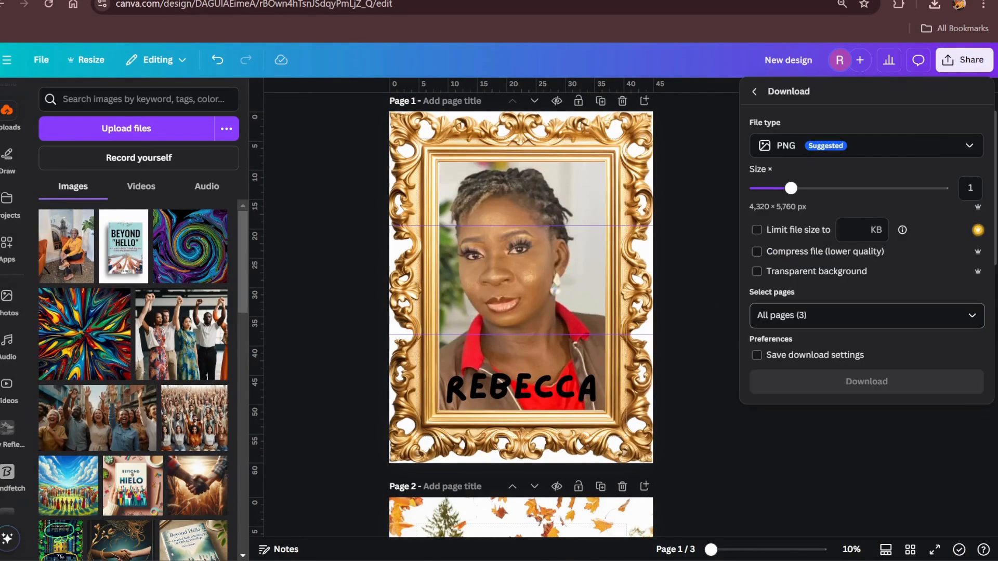
left_click(970, 315)
left_click(961, 443)
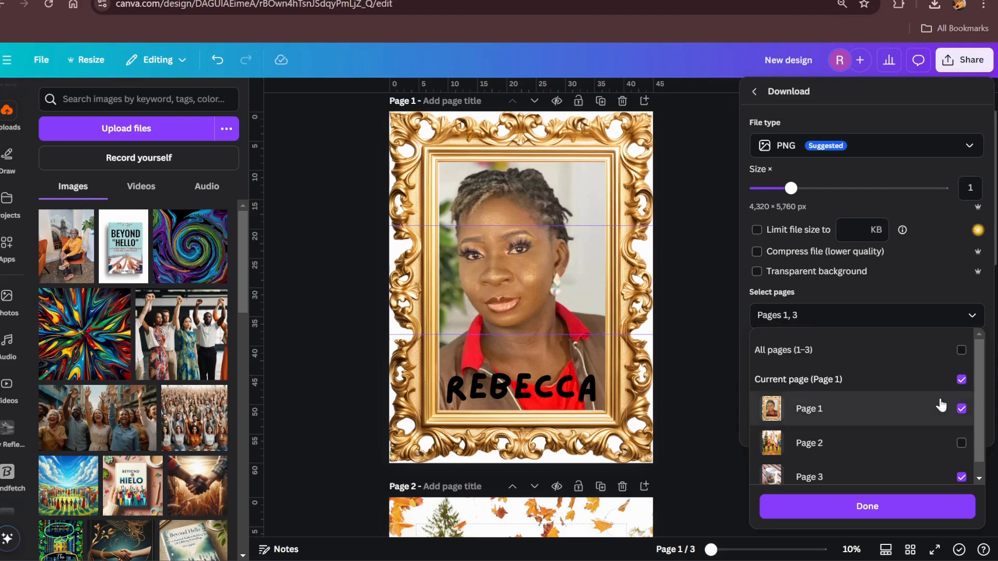
scroll(937, 417, "down", 1)
left_click(961, 429)
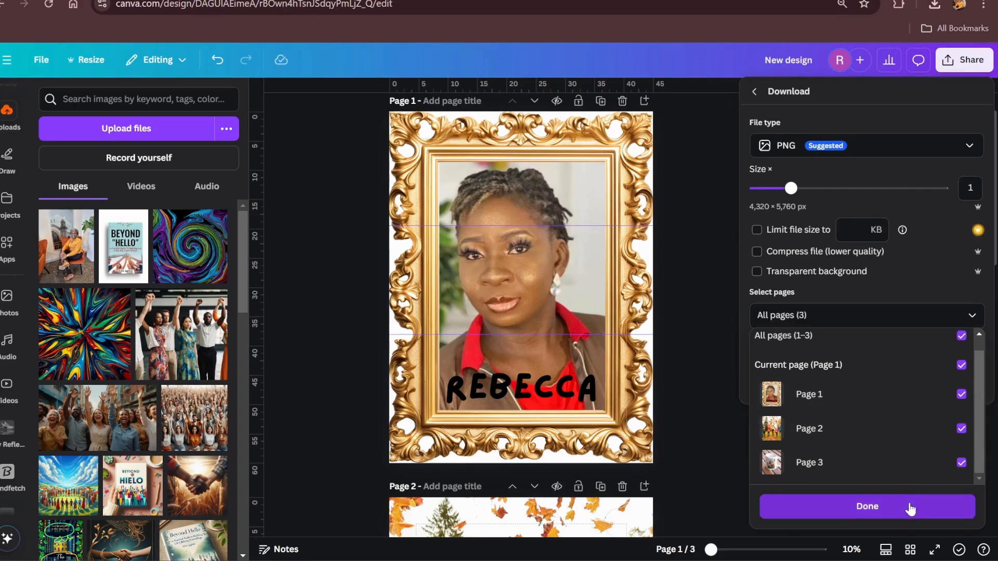
left_click(905, 508)
left_click(884, 382)
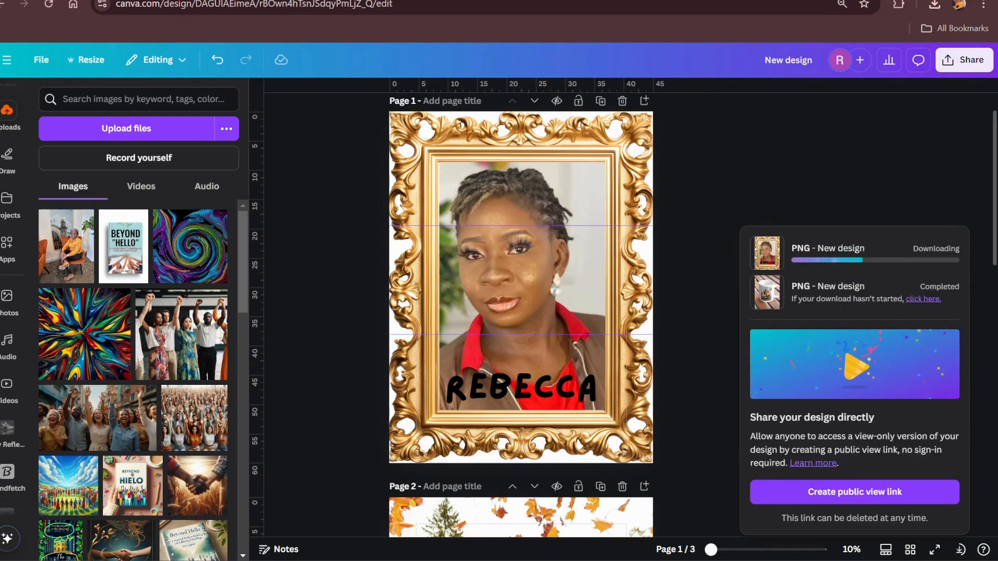
Check the Downloads folder in File Explorer for the three-page download and return to the design
mouse_move(509, 560)
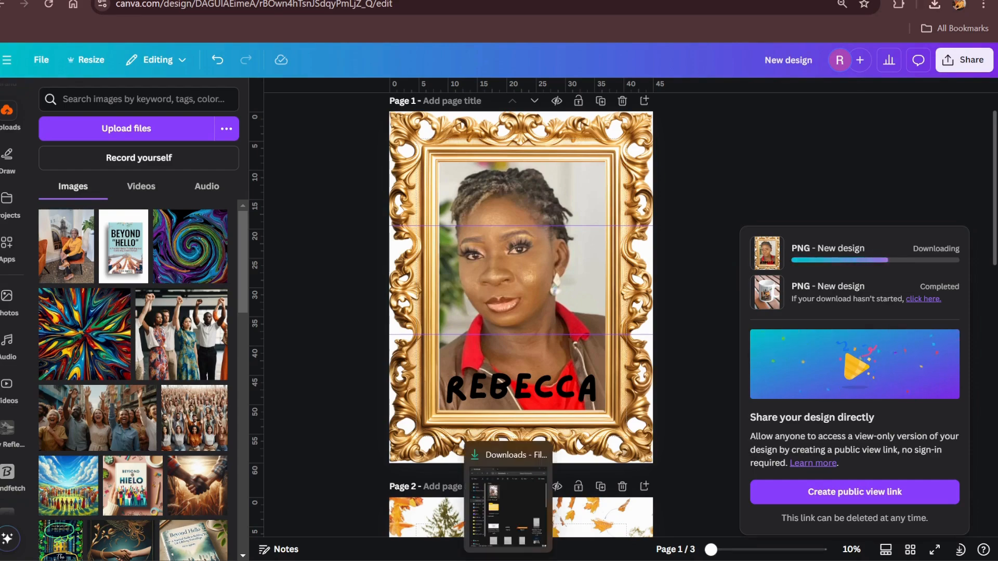
left_click(508, 499)
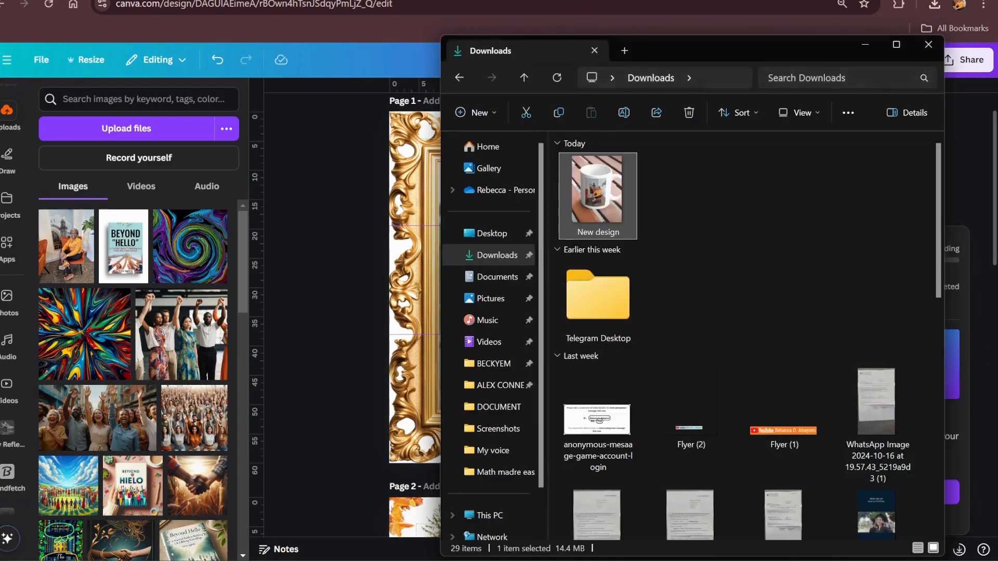
left_click(318, 384)
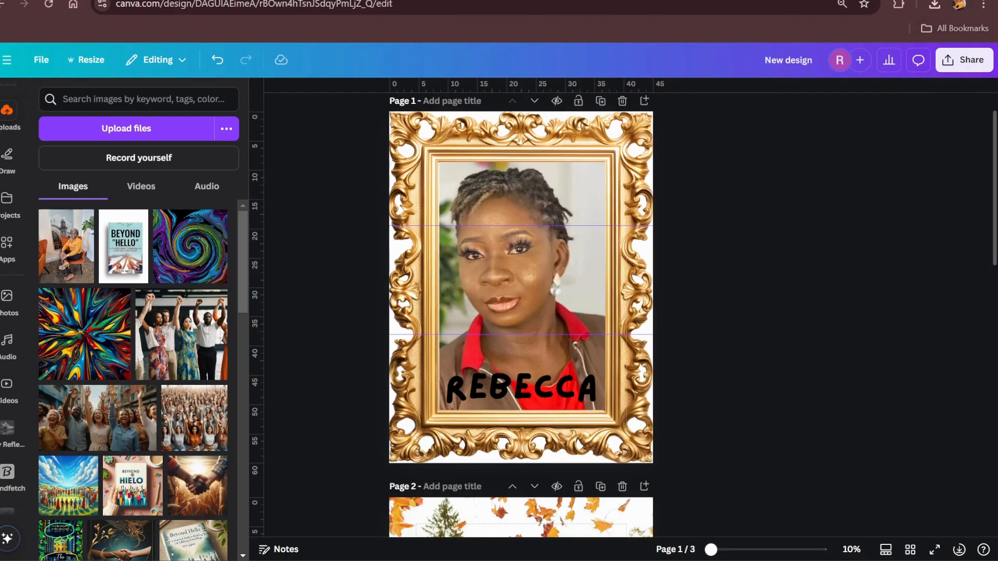
left_click(508, 560)
left_click(731, 237)
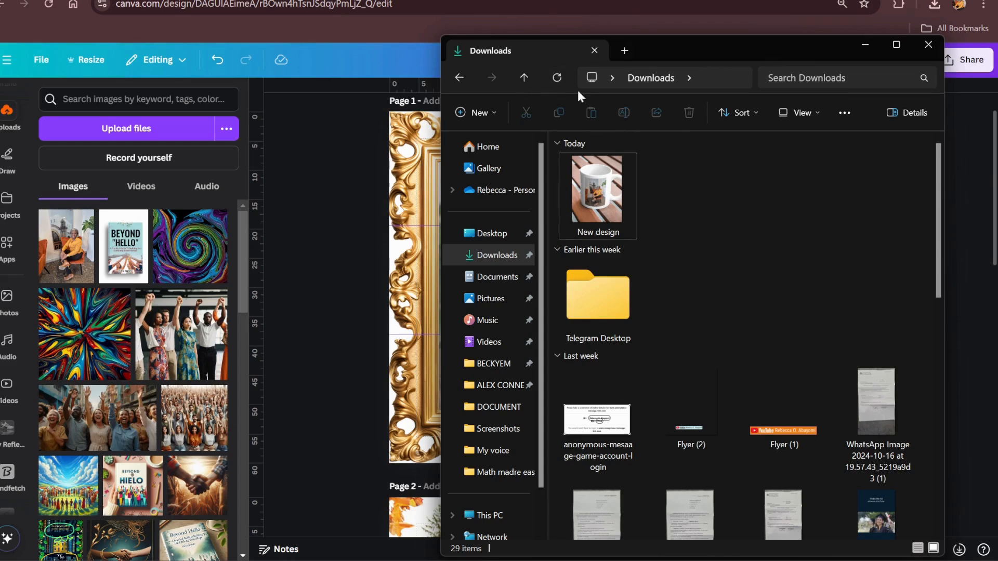
left_click(330, 281)
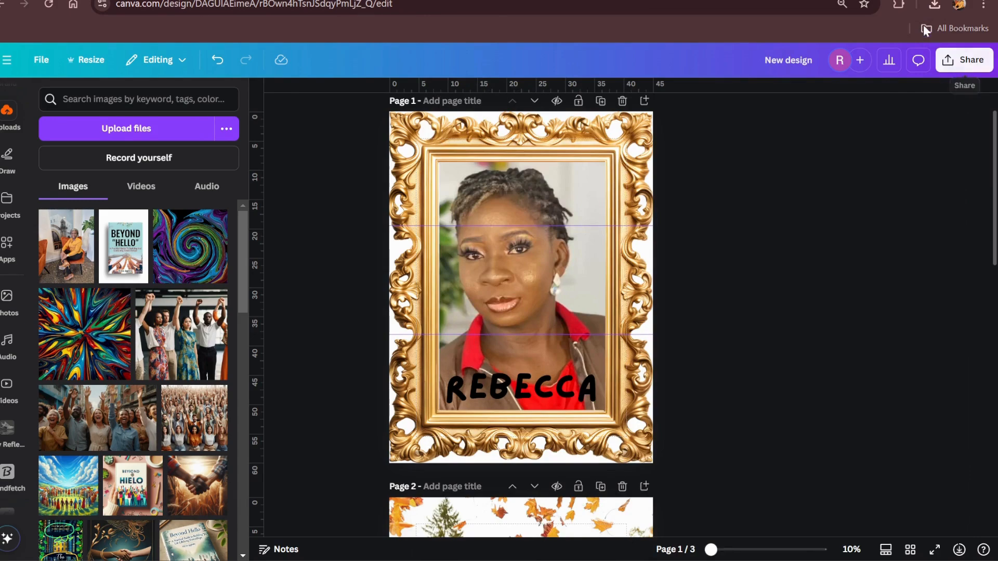
Check the browser's recent download history and look through the Downloads folder again for the three-page download
left_click(934, 4)
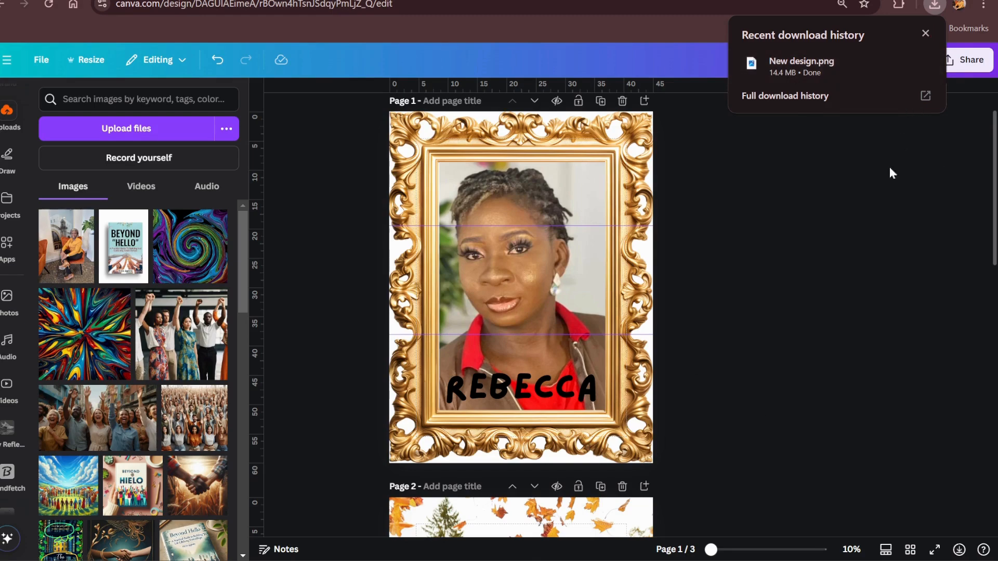
left_click(891, 347)
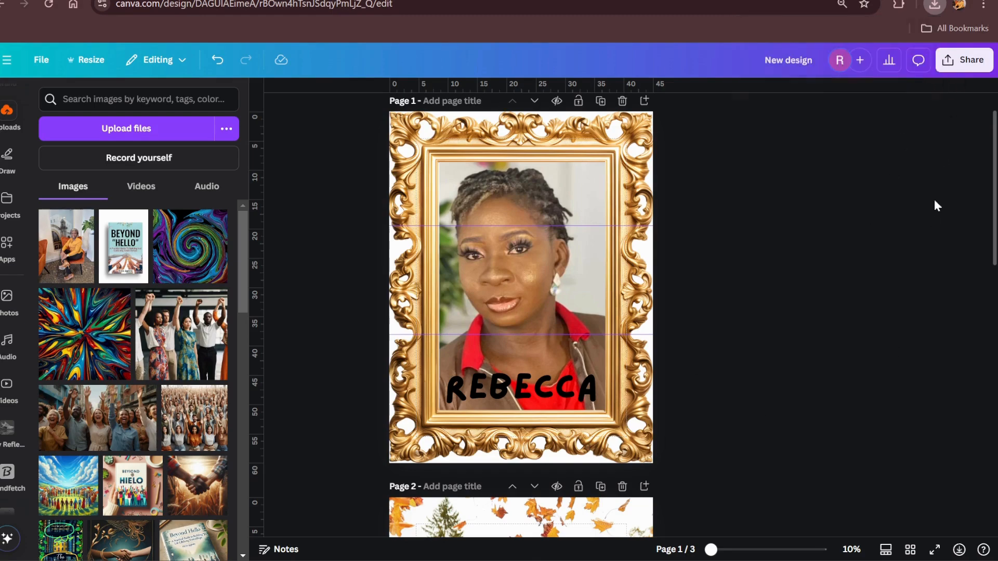
left_click(517, 560)
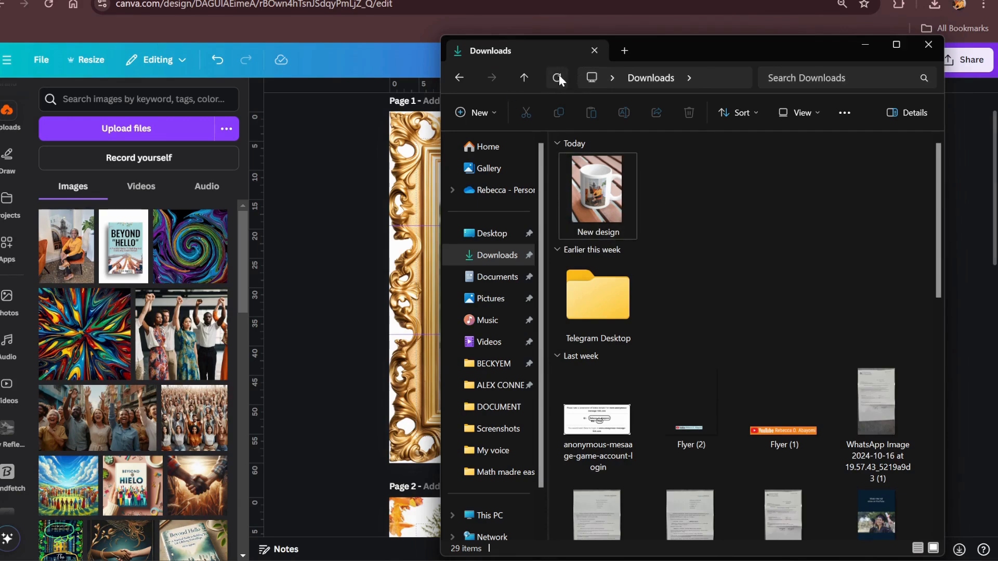
scroll(769, 286, "down", 10)
scroll(770, 307, "up", 10)
left_click(866, 43)
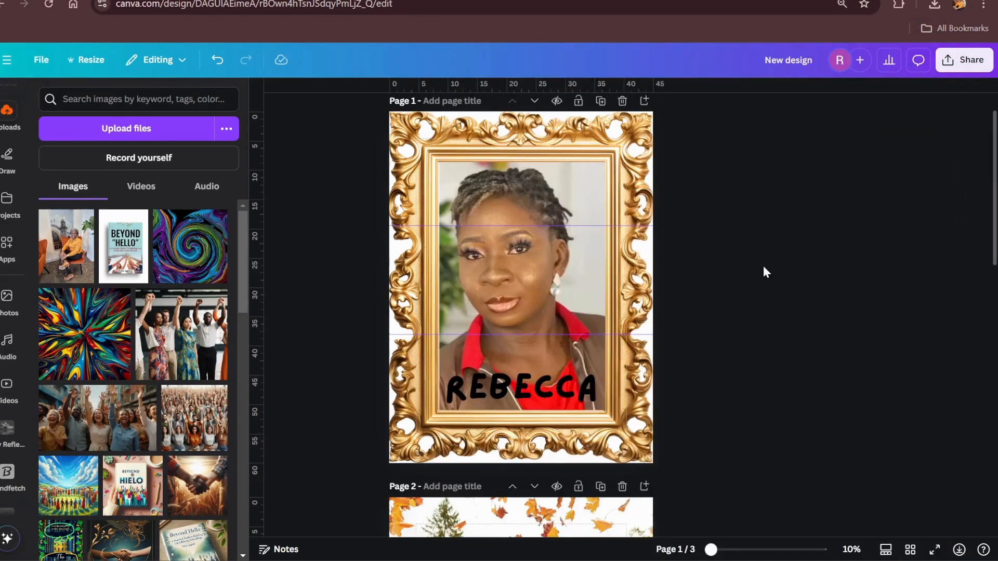
scroll(781, 283, "down", 3)
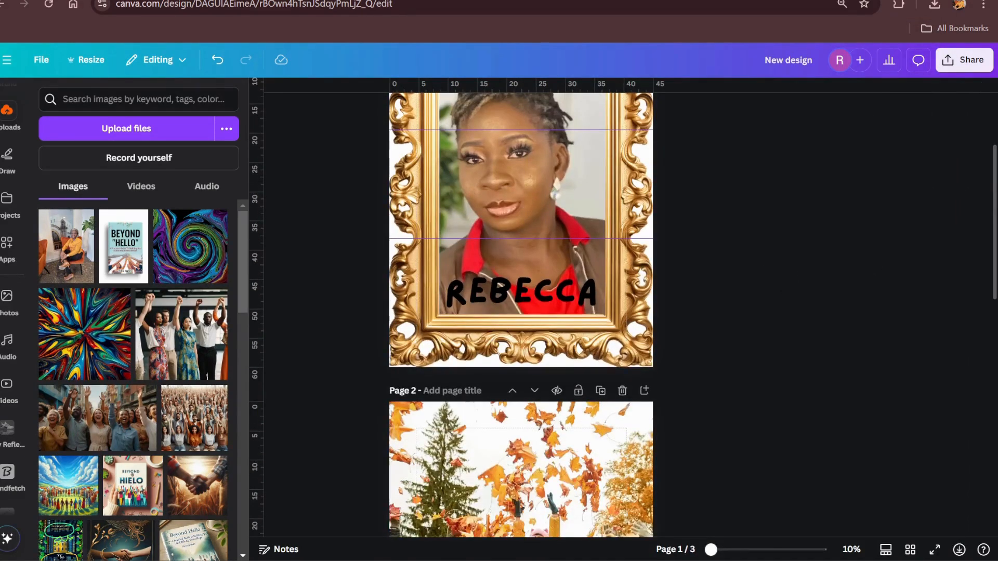
left_click(968, 61)
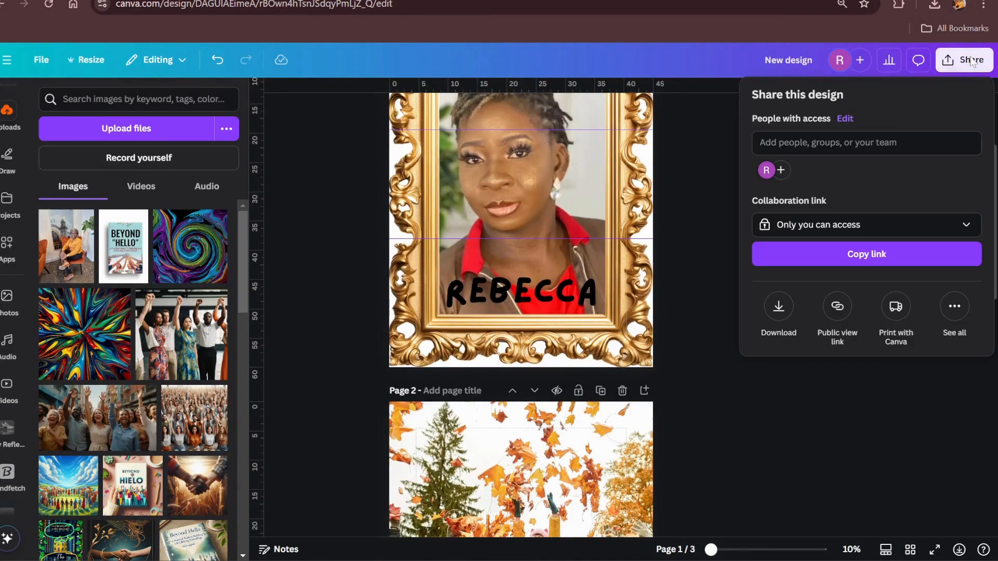
left_click(737, 433)
scroll(613, 276, "up", 4)
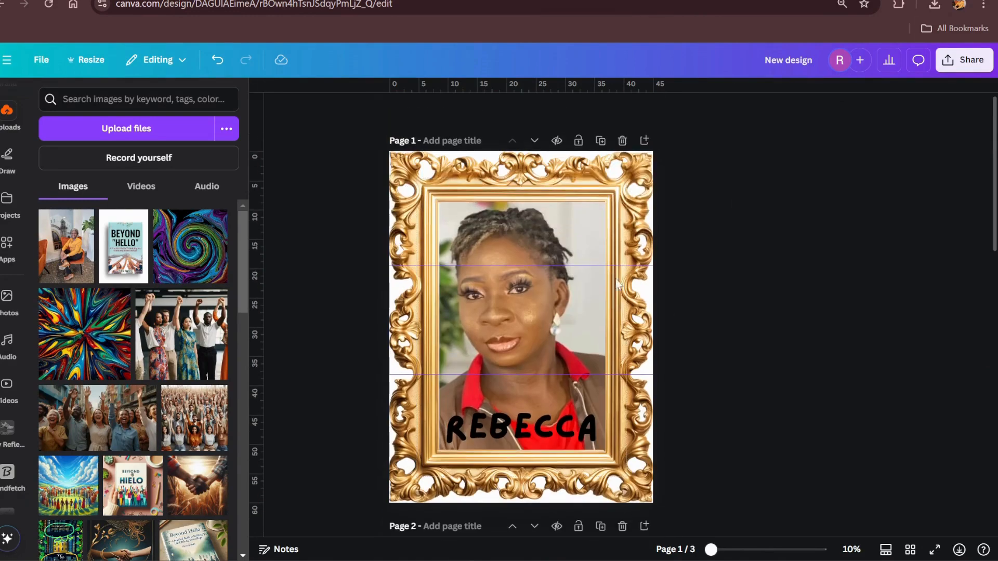
Set up a PNG download of only the current page, Page 1, with a transparent background
left_click(583, 261)
left_click(652, 259)
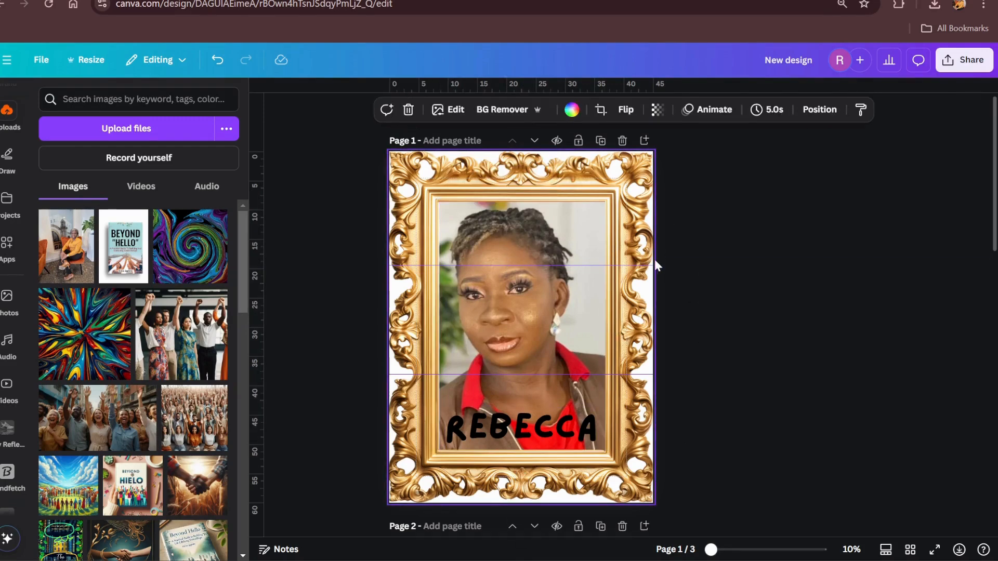
left_click(967, 61)
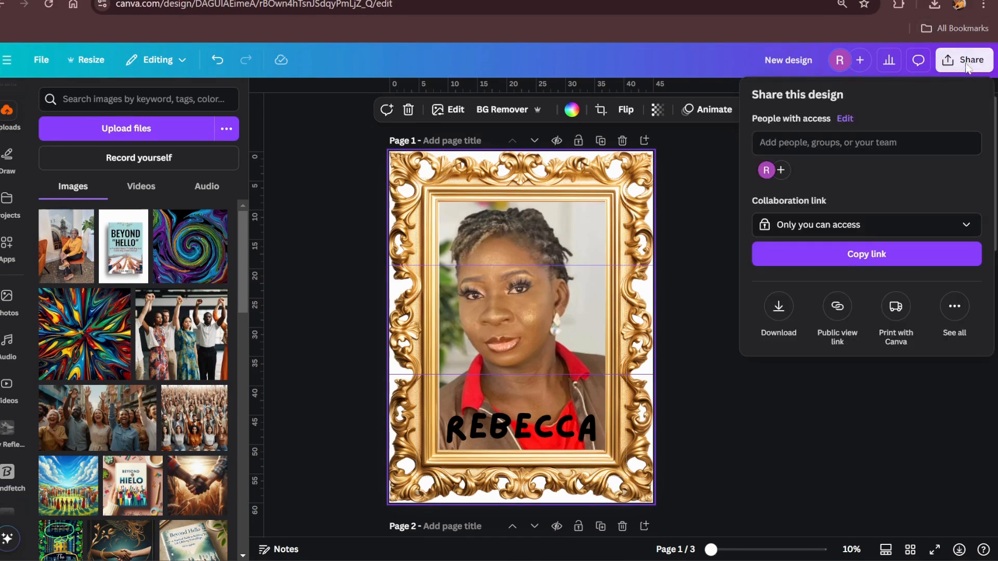
left_click(778, 311)
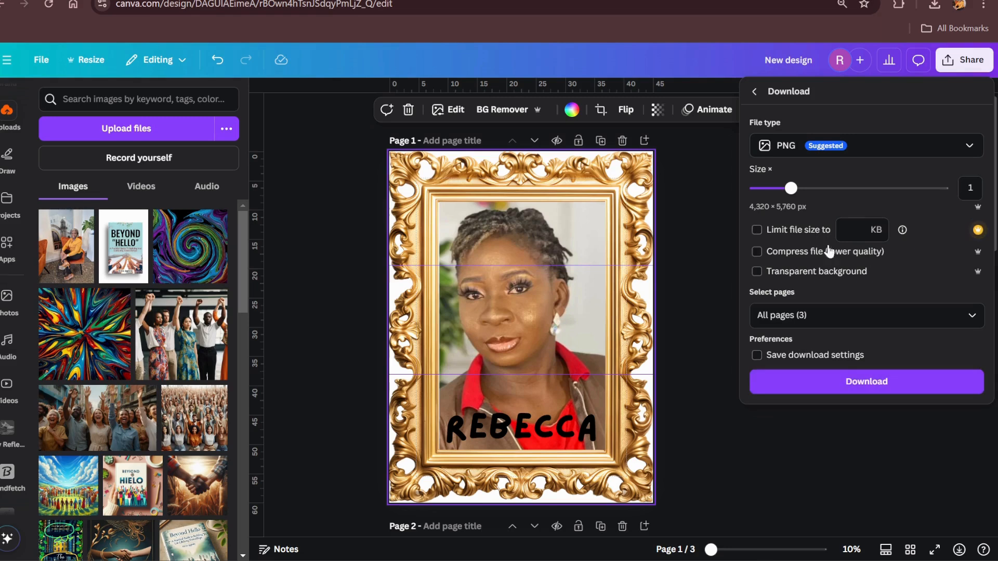
left_click(758, 272)
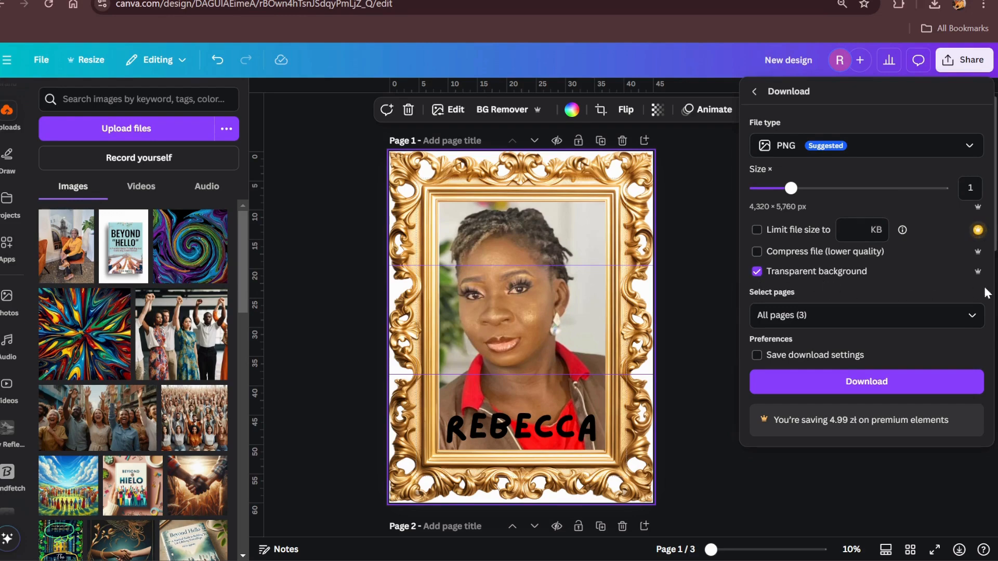
left_click(971, 316)
left_click(962, 350)
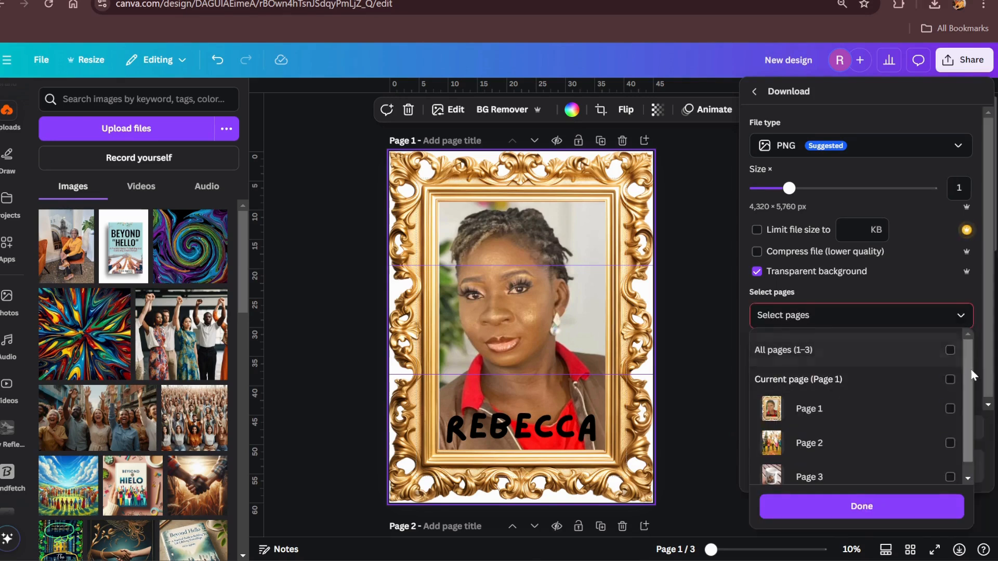
left_click(955, 380)
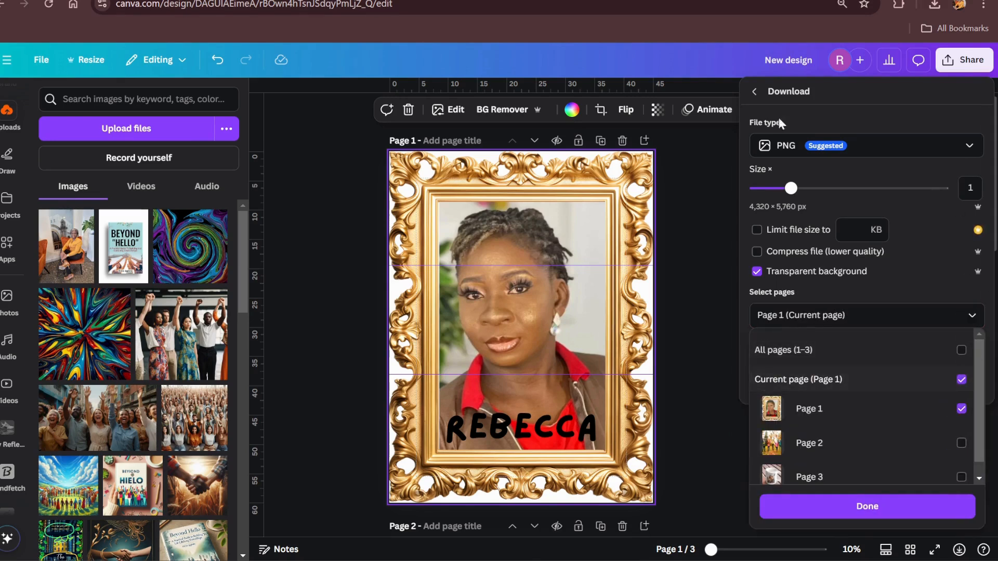
left_click(882, 513)
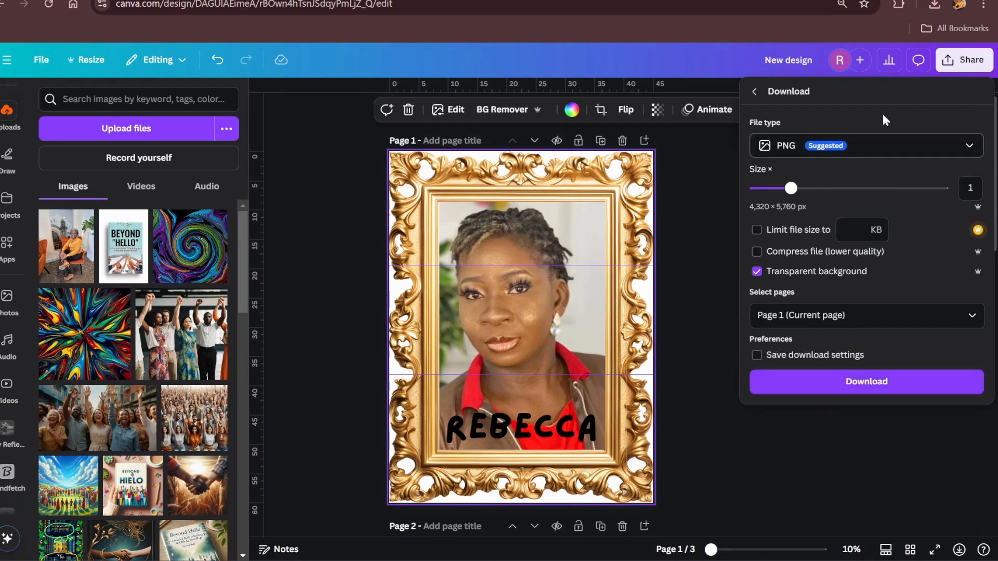
Review the available download file types, keep PNG, and download the transparent version of Page 1
left_click(931, 147)
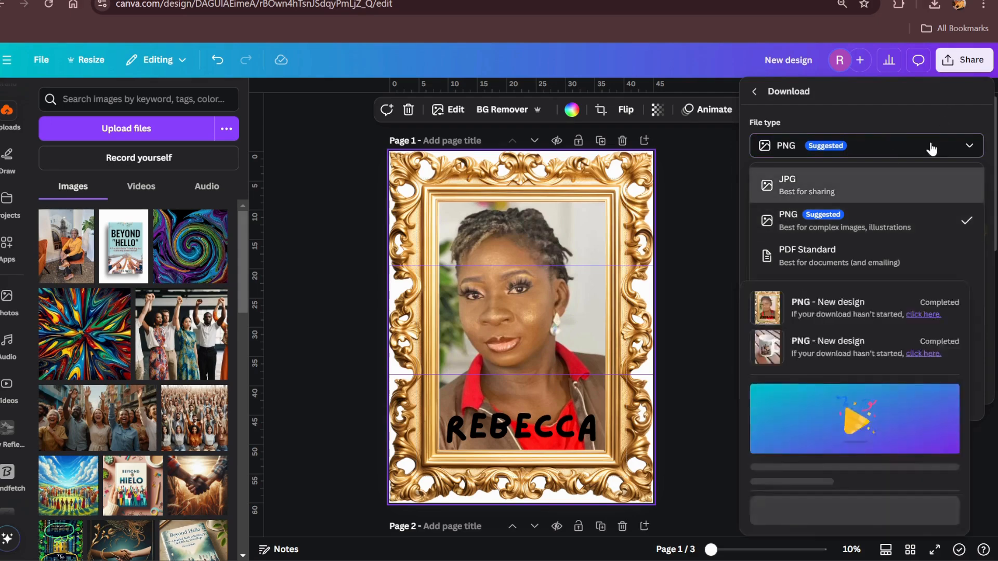
left_click(931, 151)
left_click(931, 151)
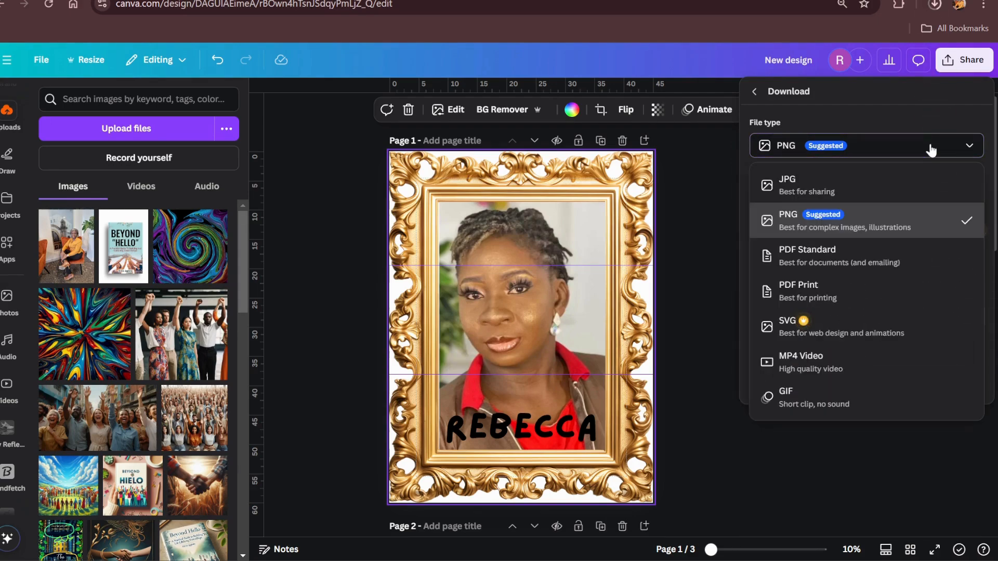
left_click(930, 151)
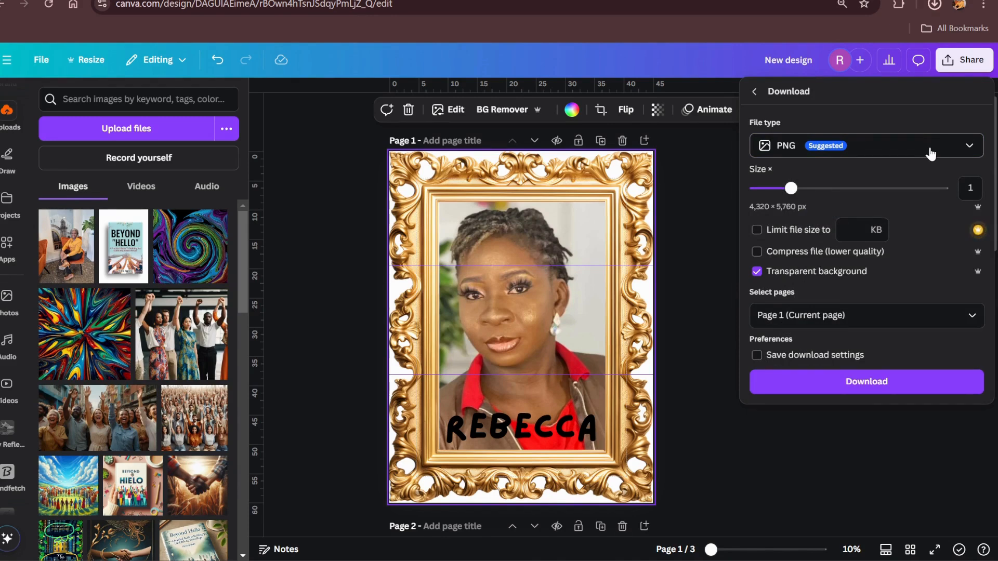
left_click(931, 154)
left_click(891, 488)
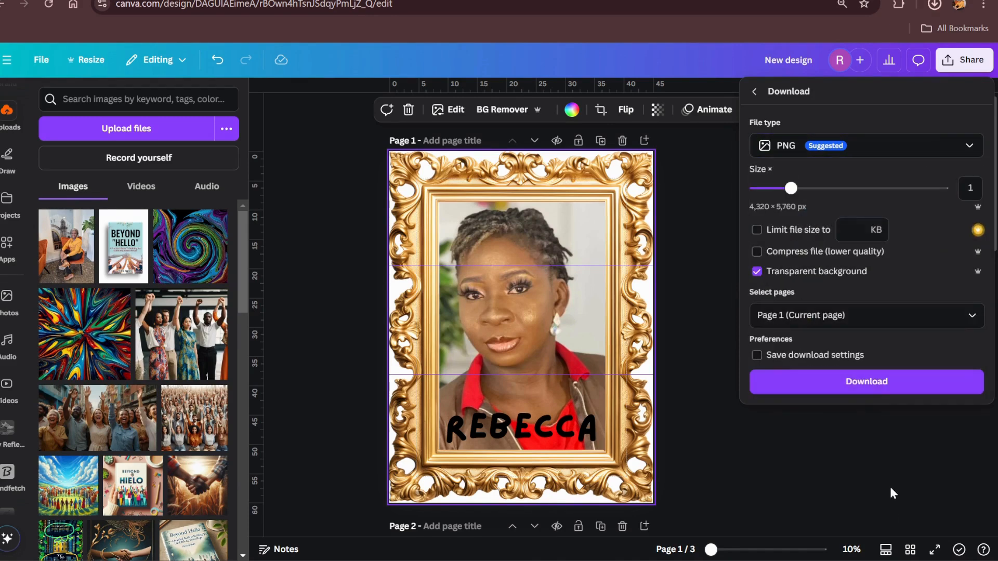
left_click(869, 382)
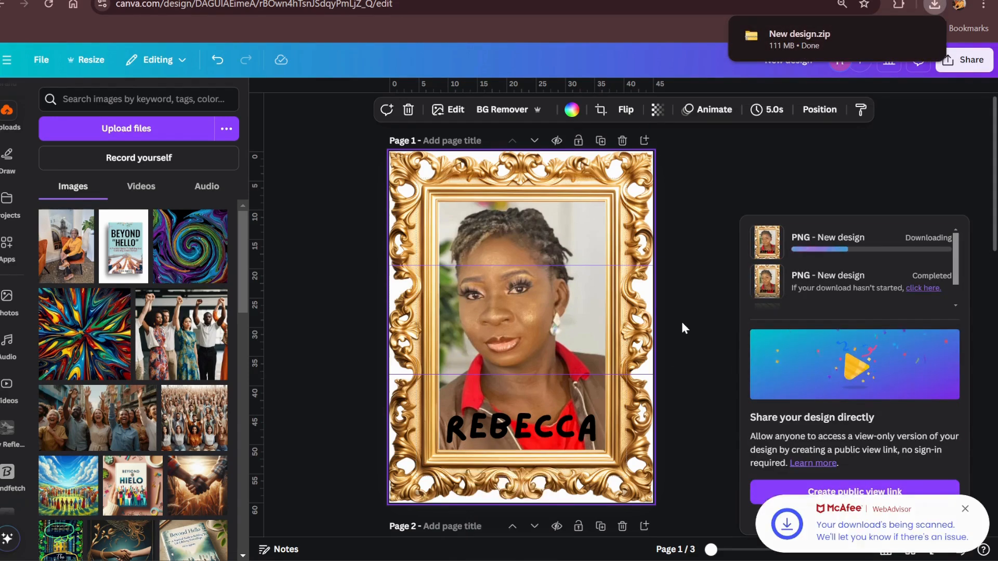
Switch to File Explorer, view the New design image in the Downloads folder, and return to the design
left_click(510, 560)
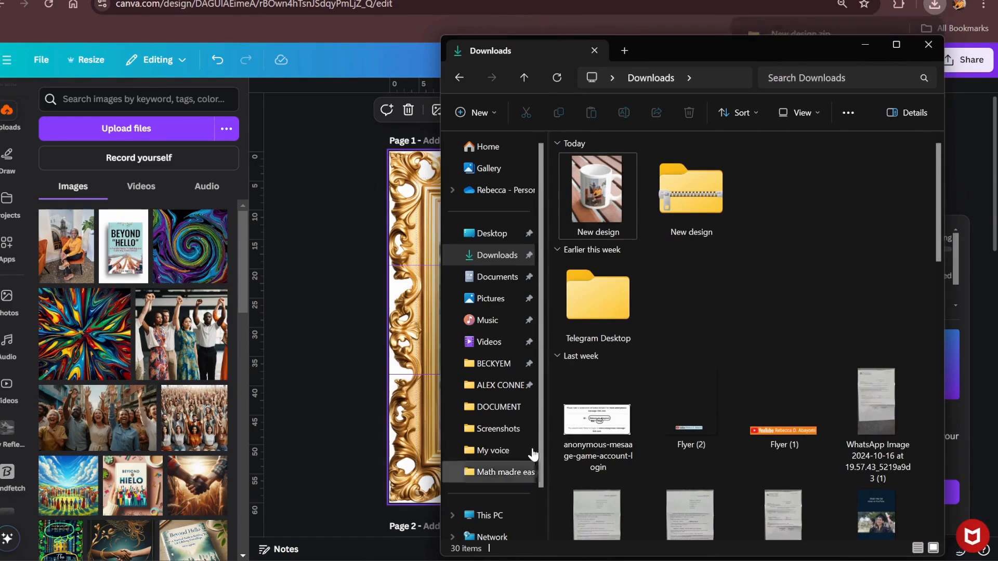
double_click(593, 176)
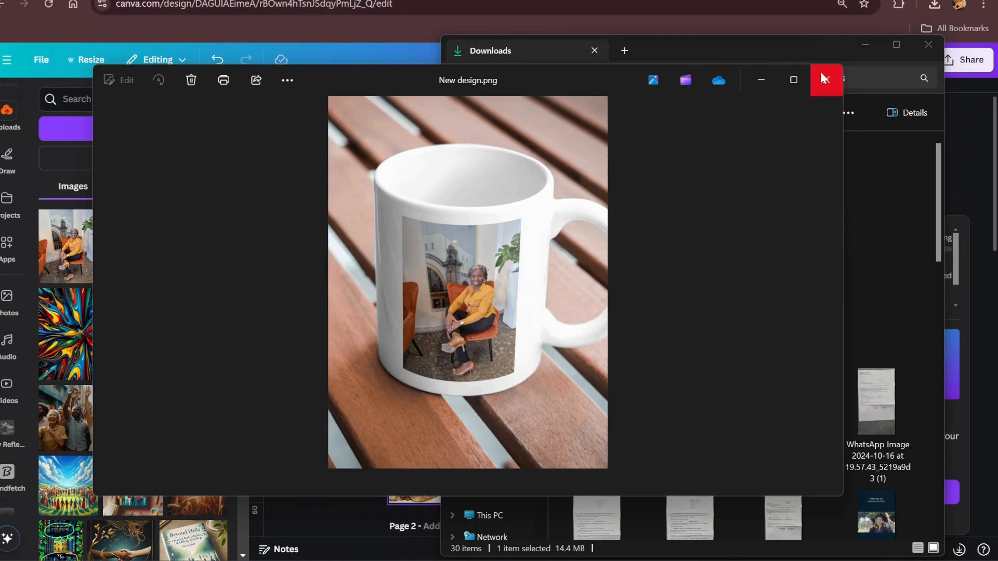
left_click(822, 77)
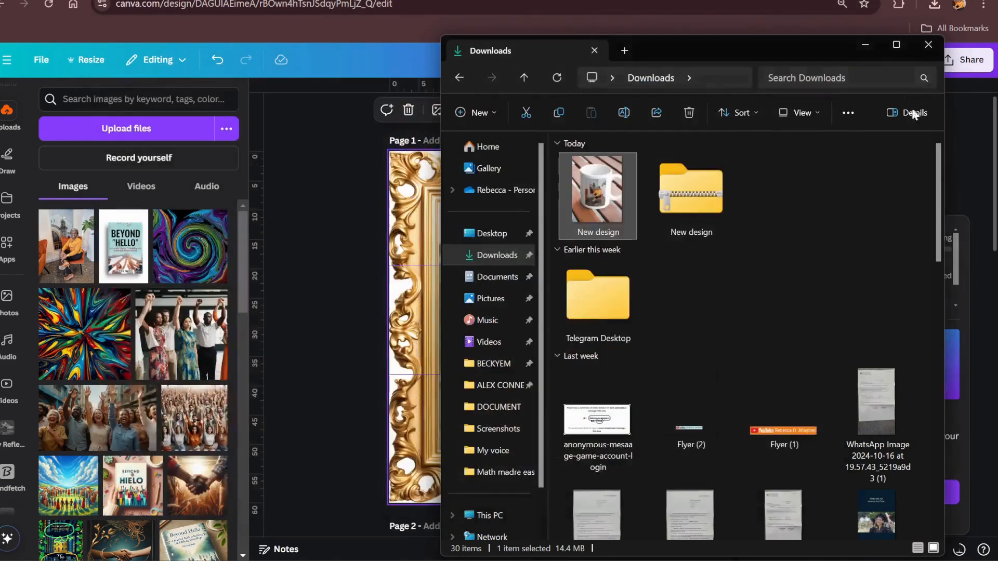
left_click(929, 44)
left_click(944, 104)
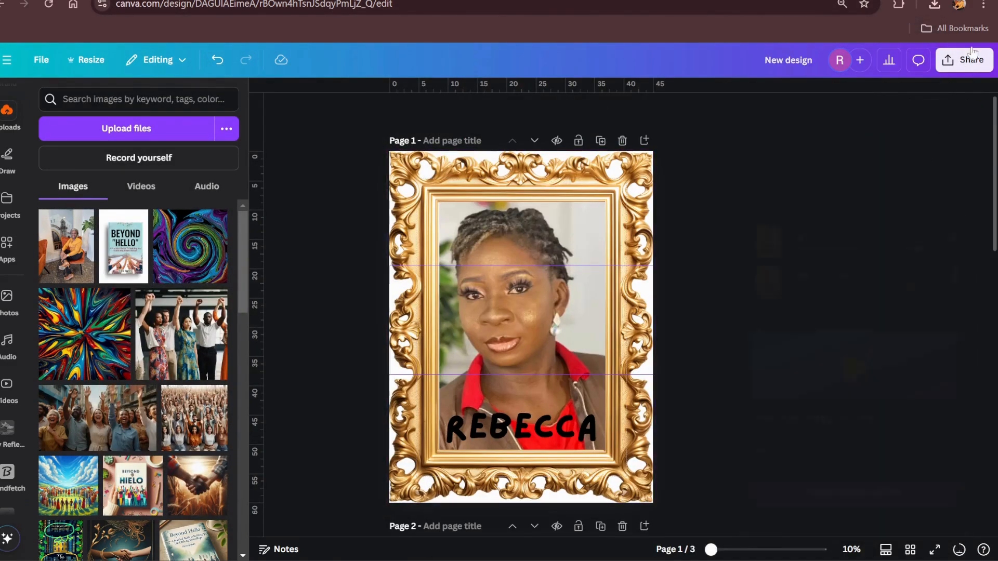
Download only Page 1 as PNG again, leaving the transparent background option off
left_click(964, 59)
left_click(780, 309)
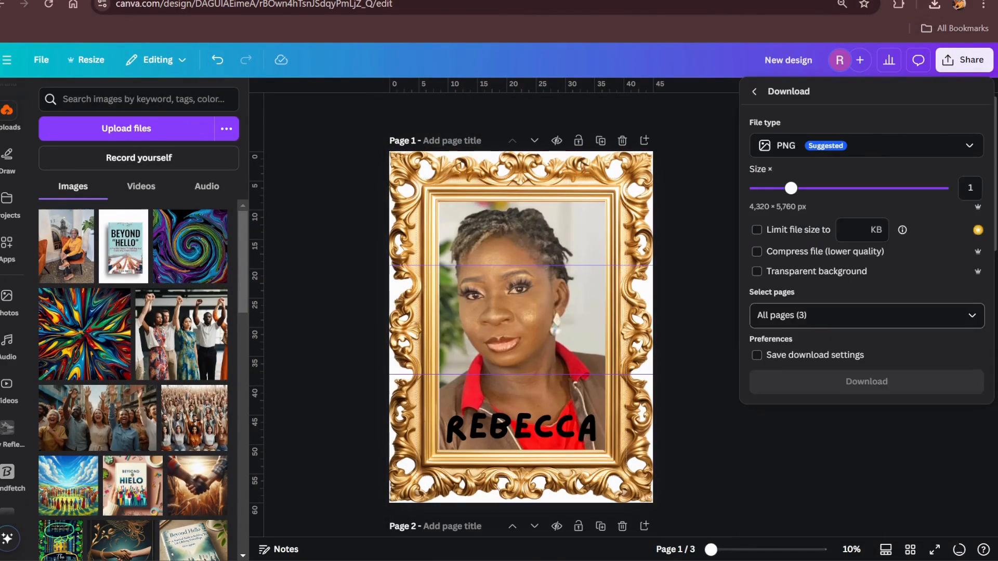
left_click(967, 315)
left_click(951, 380)
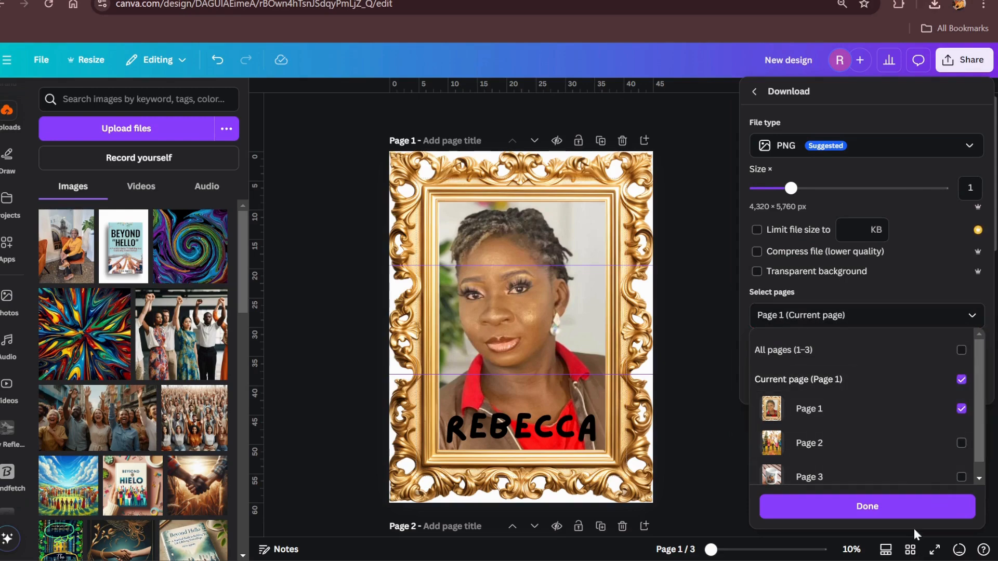
left_click(867, 507)
left_click(868, 390)
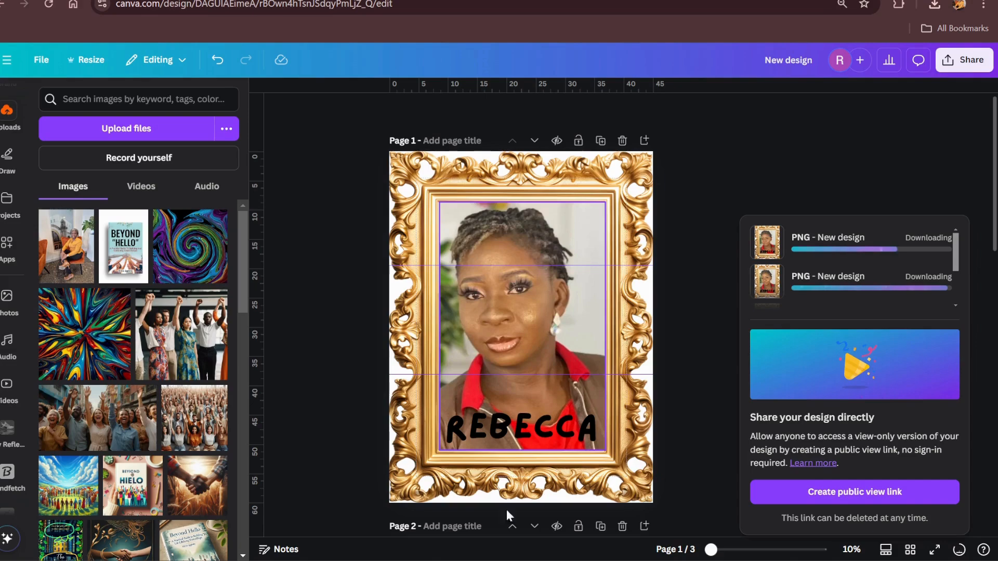
Switch to File Explorer and extract the New design zip archive directly into the Downloads folder
left_click(509, 560)
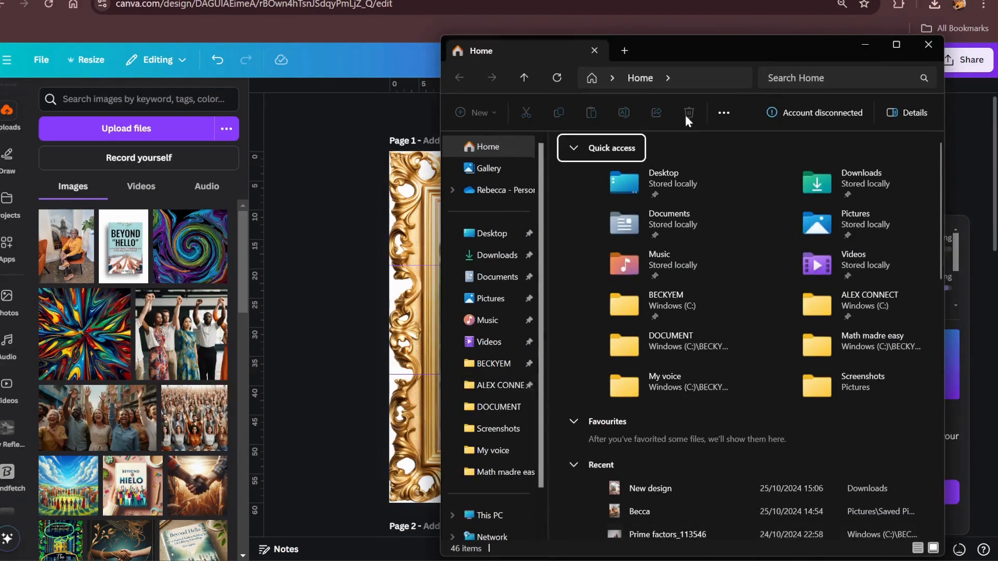
left_click(498, 256)
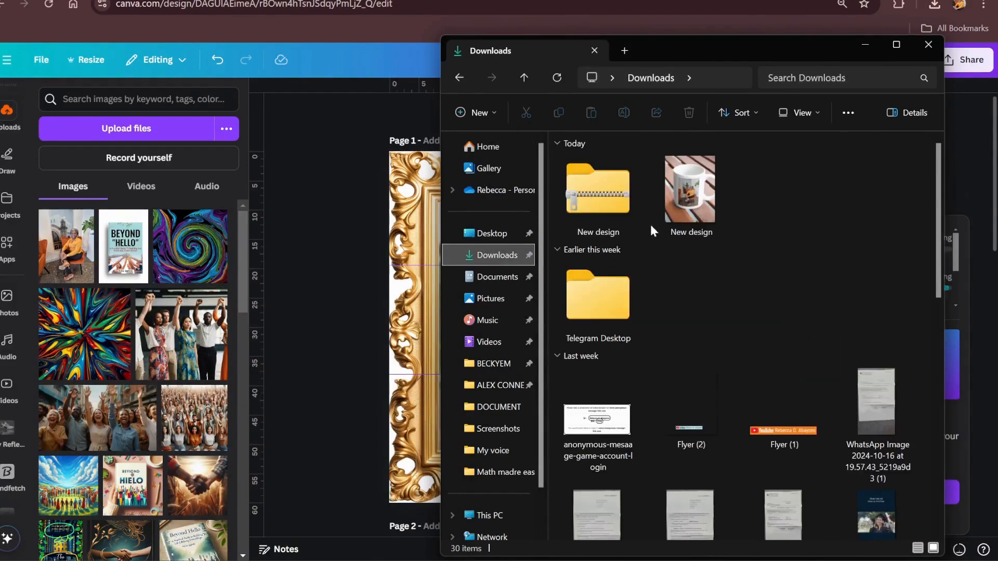
right_click(588, 185)
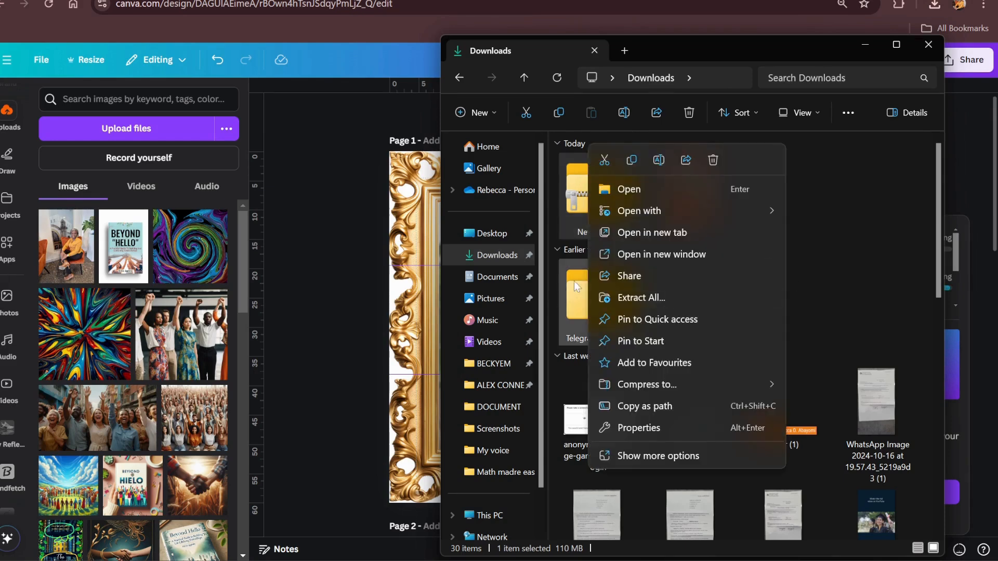
left_click(634, 298)
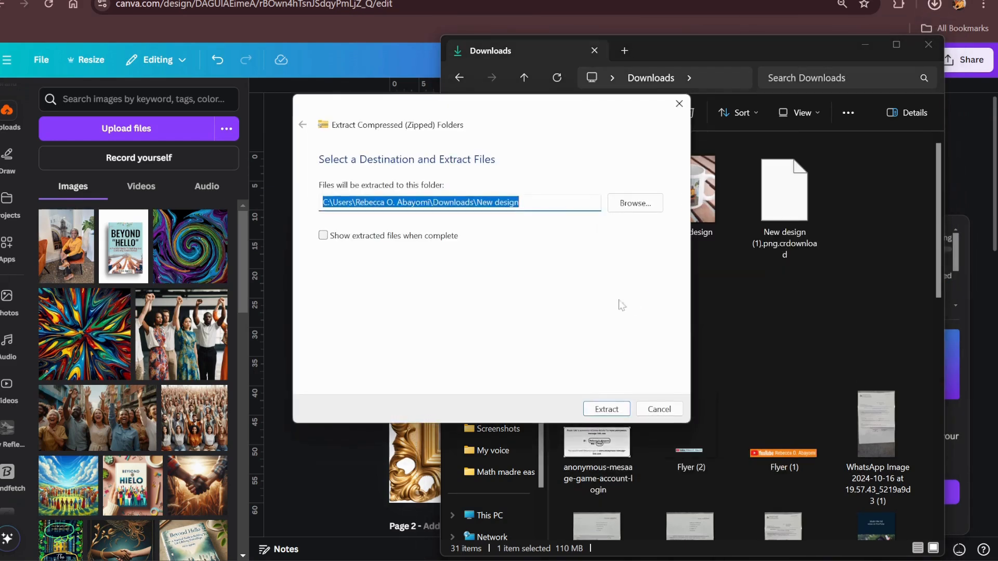
left_click(632, 205)
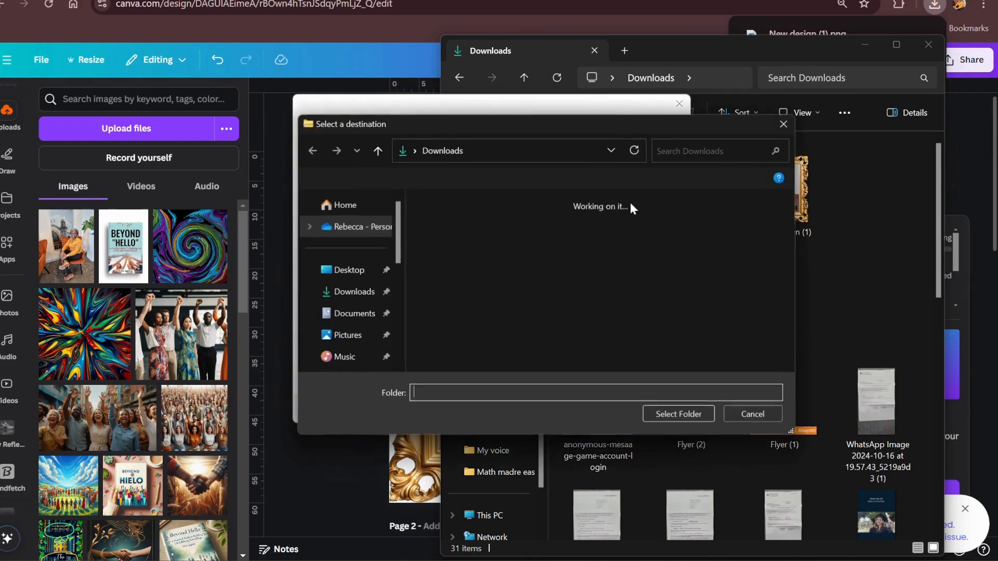
left_click(347, 313)
left_click(352, 297)
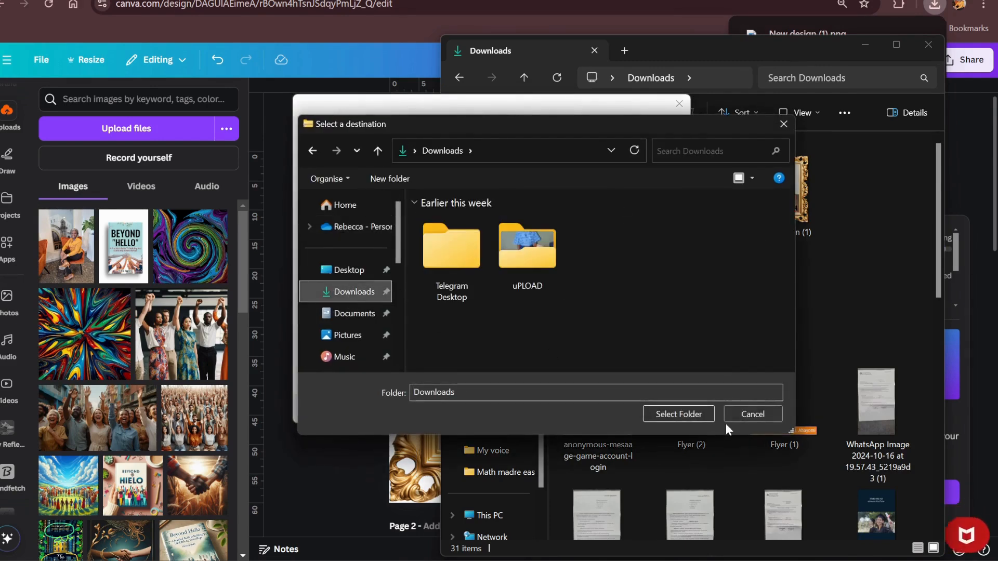
left_click(689, 413)
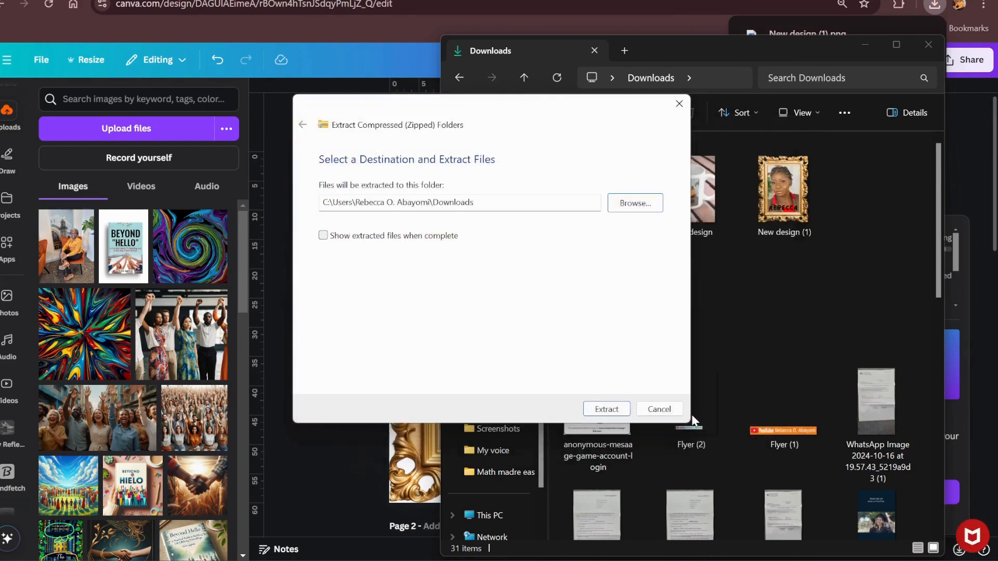
left_click(606, 409)
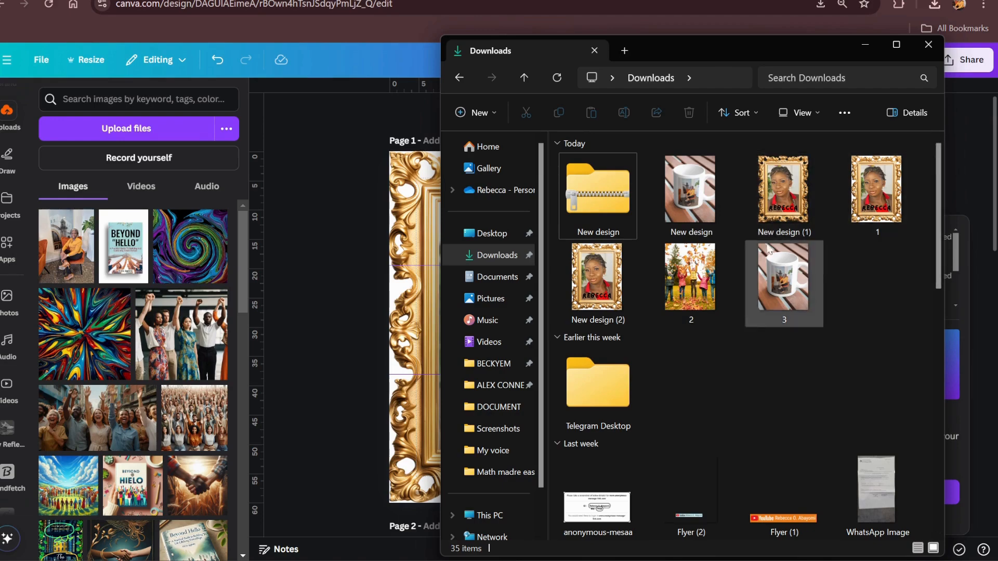
Compare the backgrounds of the New design (1) and New design (2) images from the Downloads folder, and return to the design
left_click(776, 188)
double_click(769, 179)
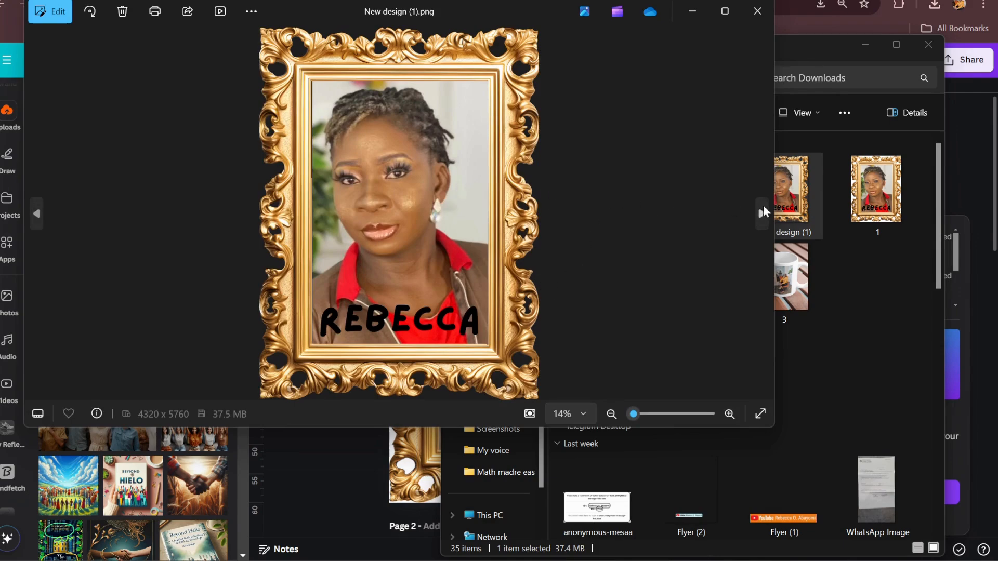
left_click(762, 214)
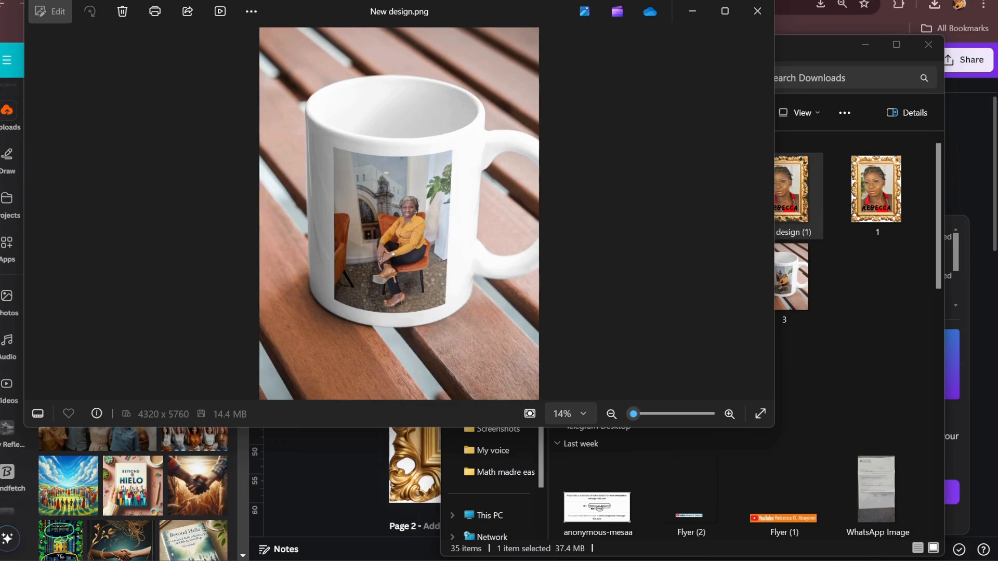
left_click(37, 214)
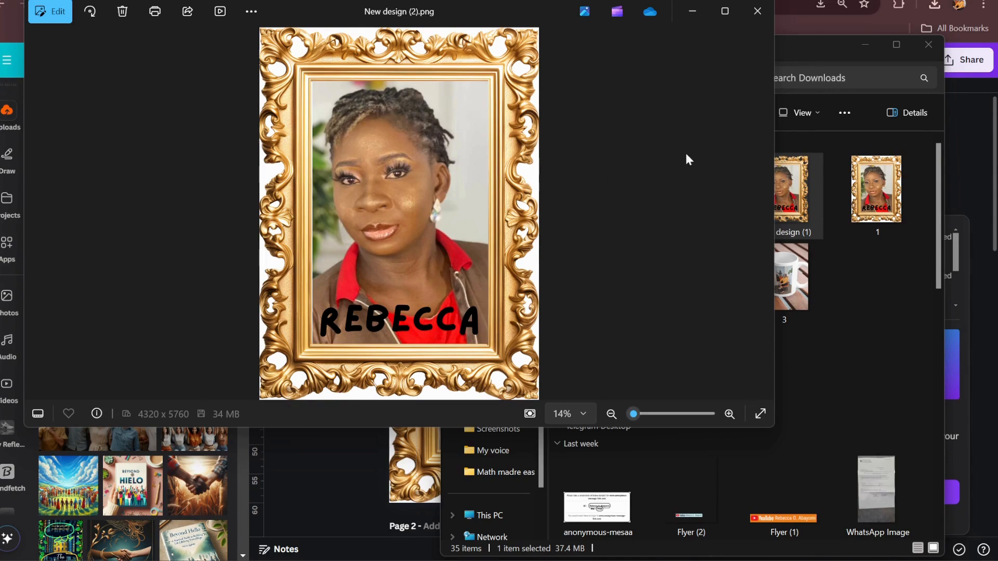
left_click(760, 215)
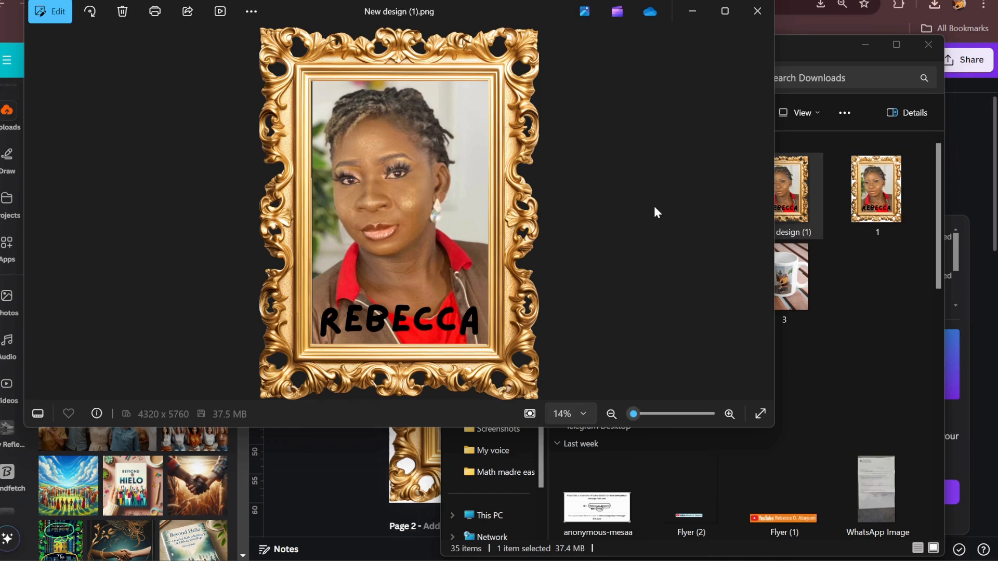
left_click(39, 219)
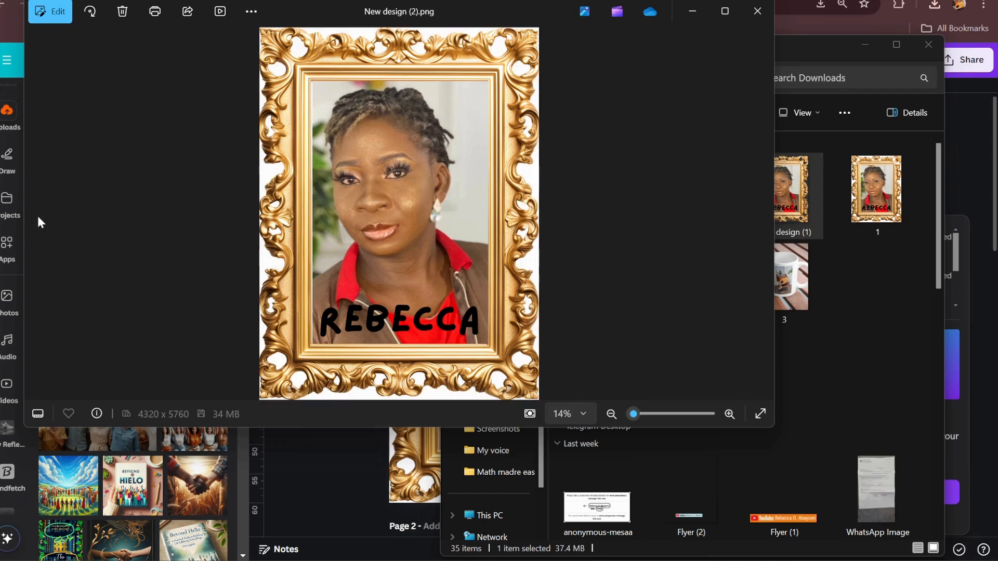
left_click(766, 216)
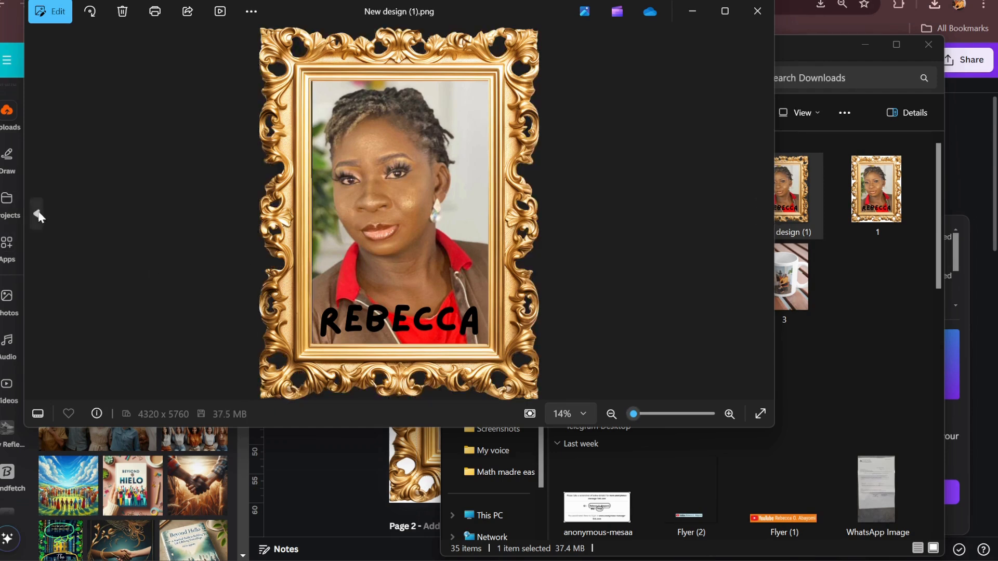
left_click(39, 217)
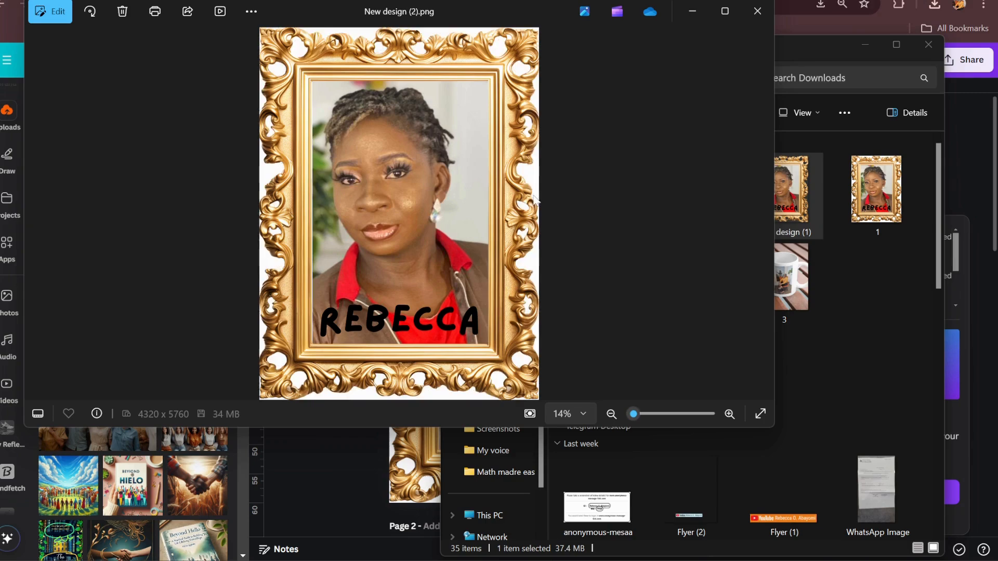
left_click(759, 15)
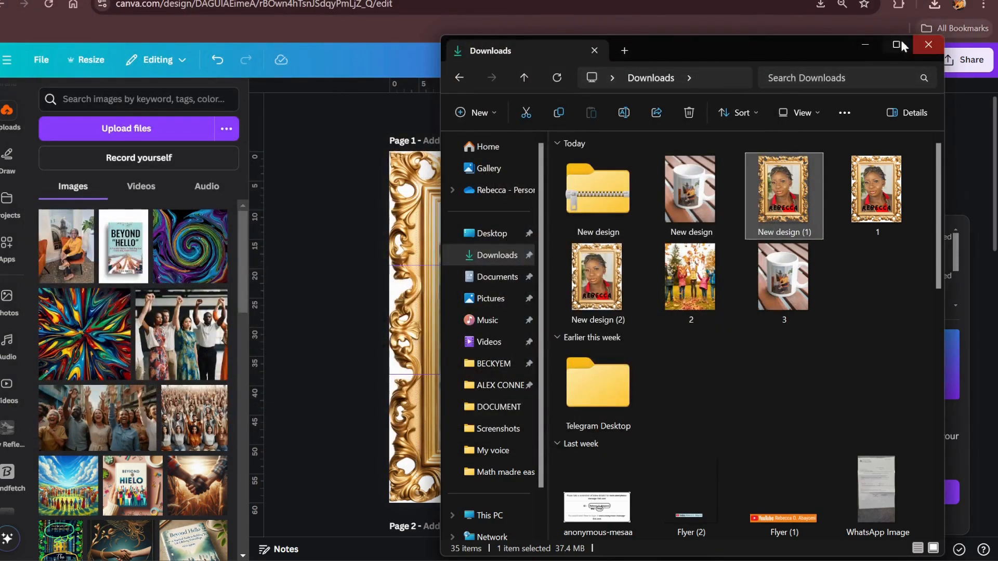
left_click(863, 45)
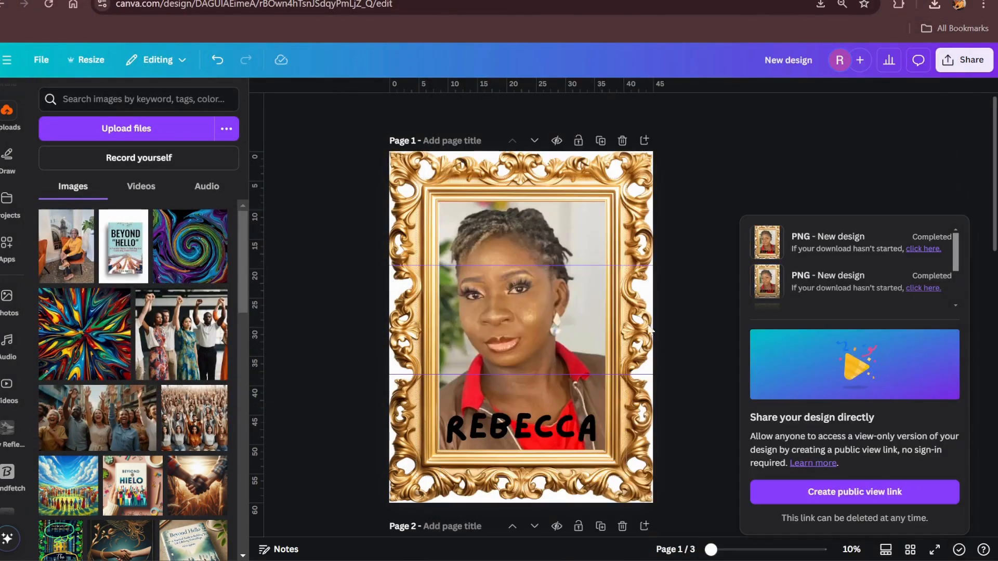
left_click(775, 168)
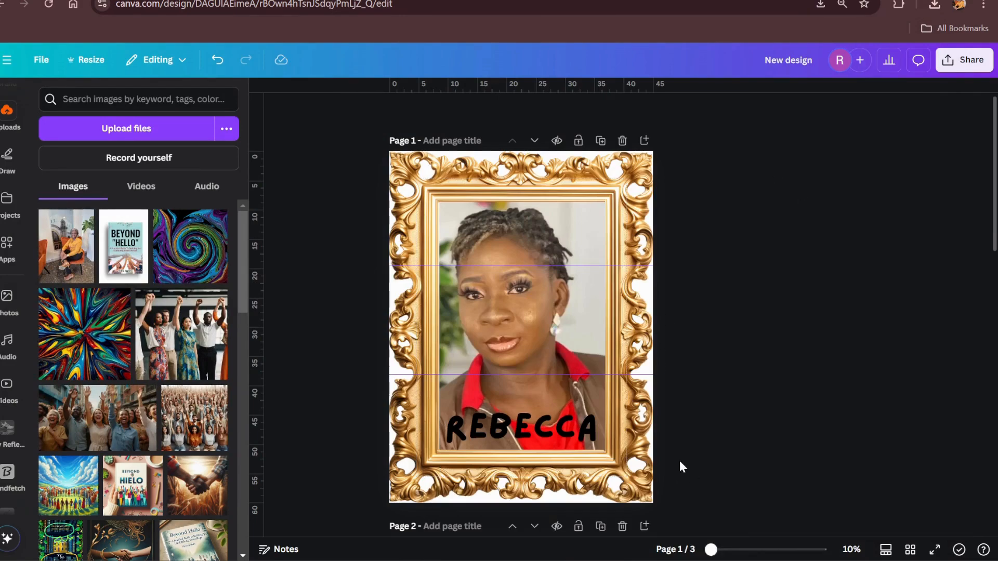